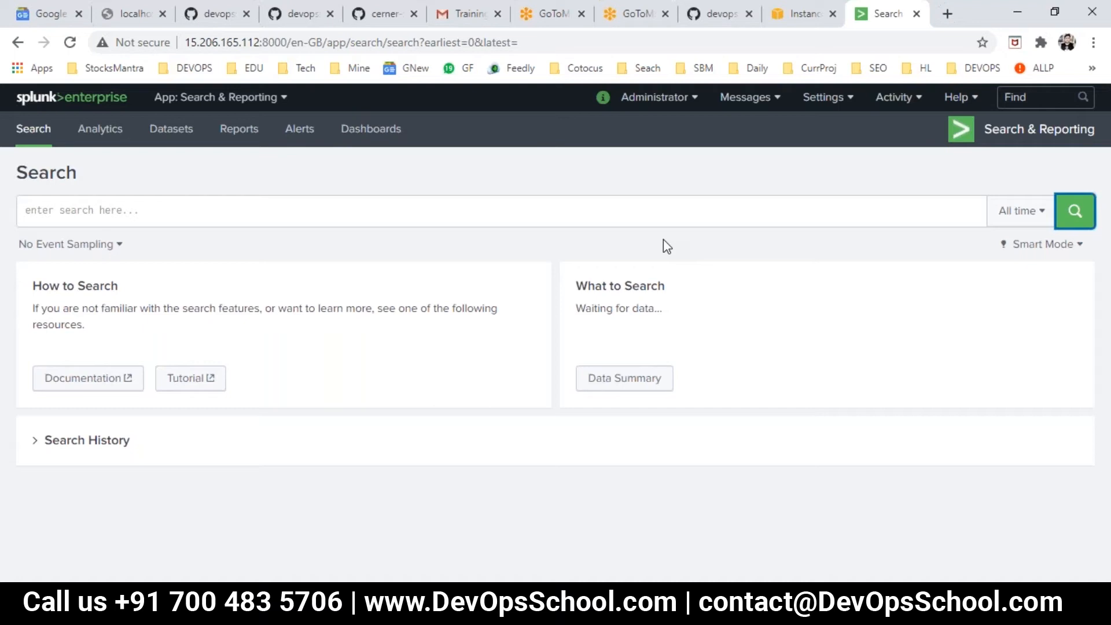
- Search the home index over all time with the query index=home
click(653, 209)
text(index)
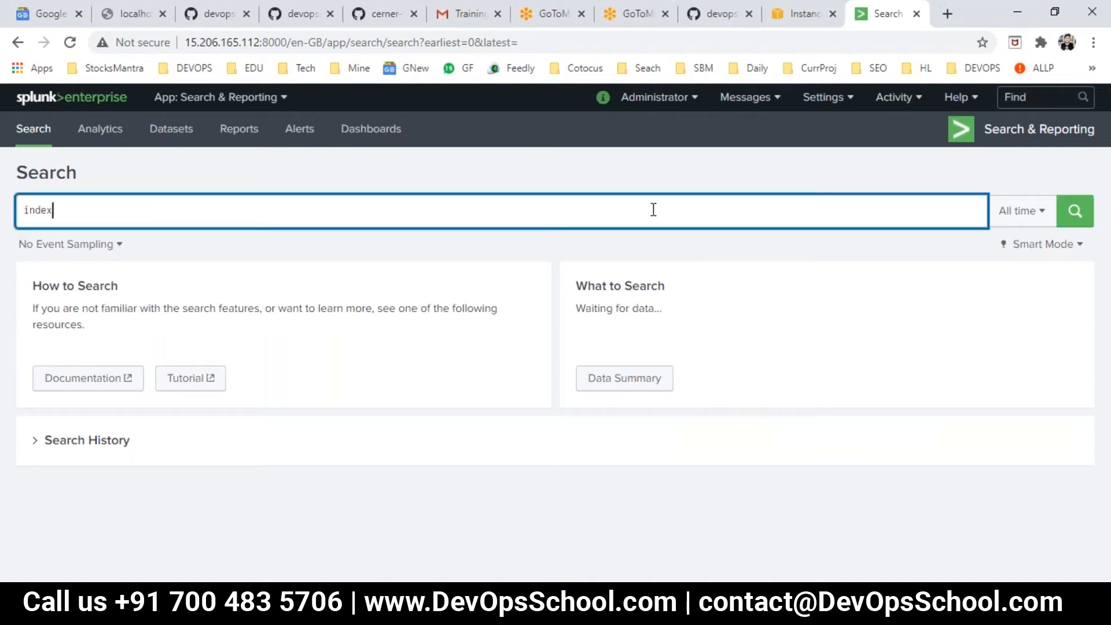
text(=home)
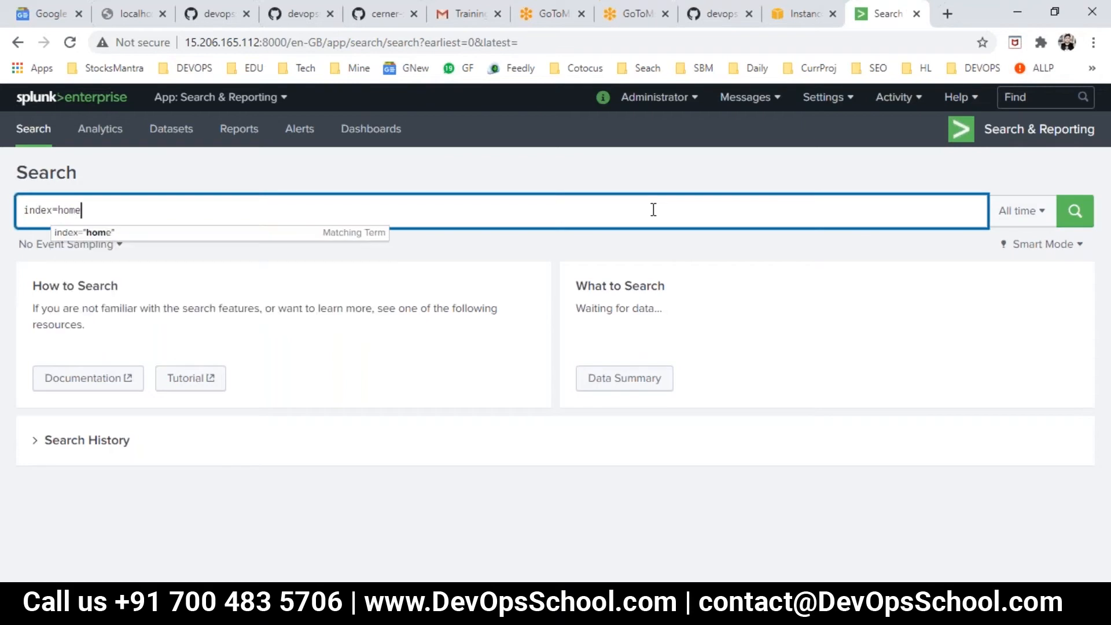
key(Return)
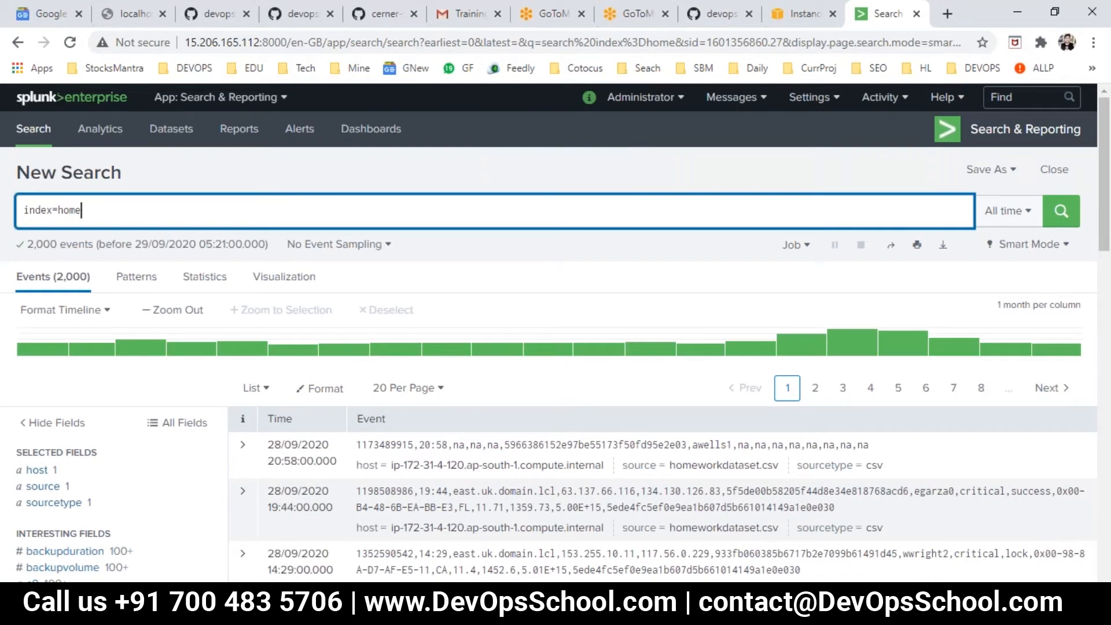
- Clear the query, return to a fresh search page and set its time range to All time
key(ctrl+a)
key(BackSpace)
click(20, 135)
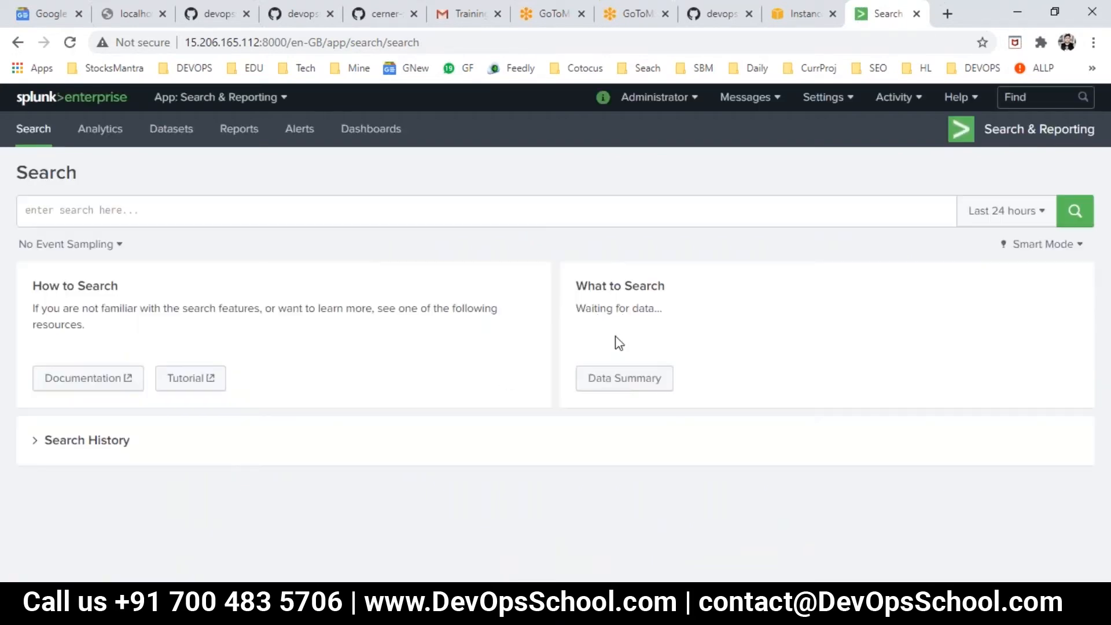
click(996, 218)
click(957, 301)
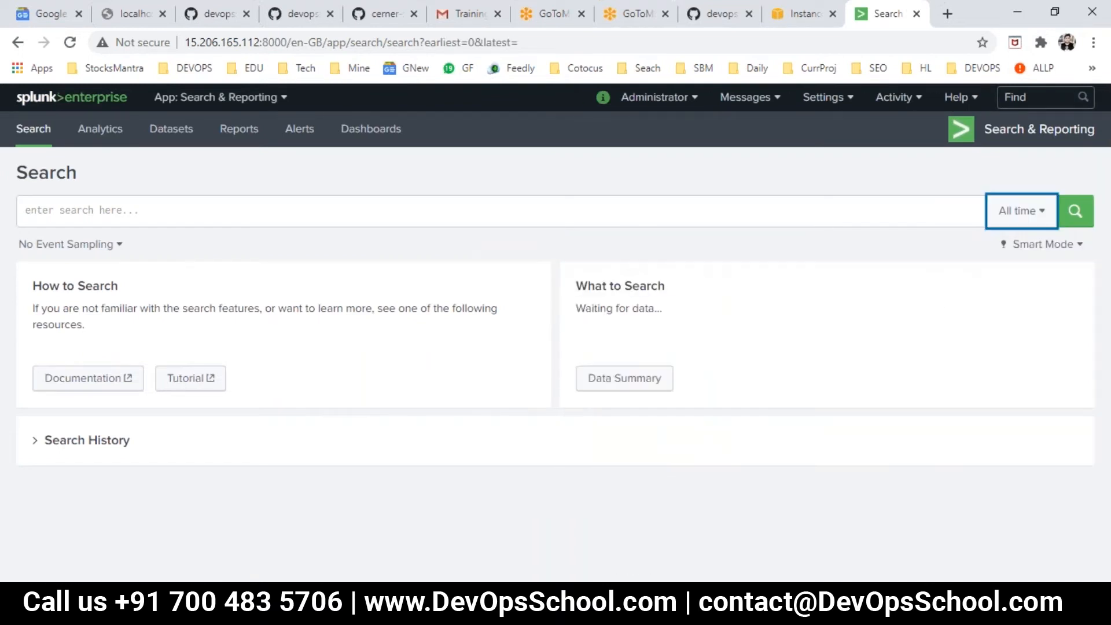
- Open the Data Summary to check its hosts, sources and sourcetypes, and close it
click(636, 381)
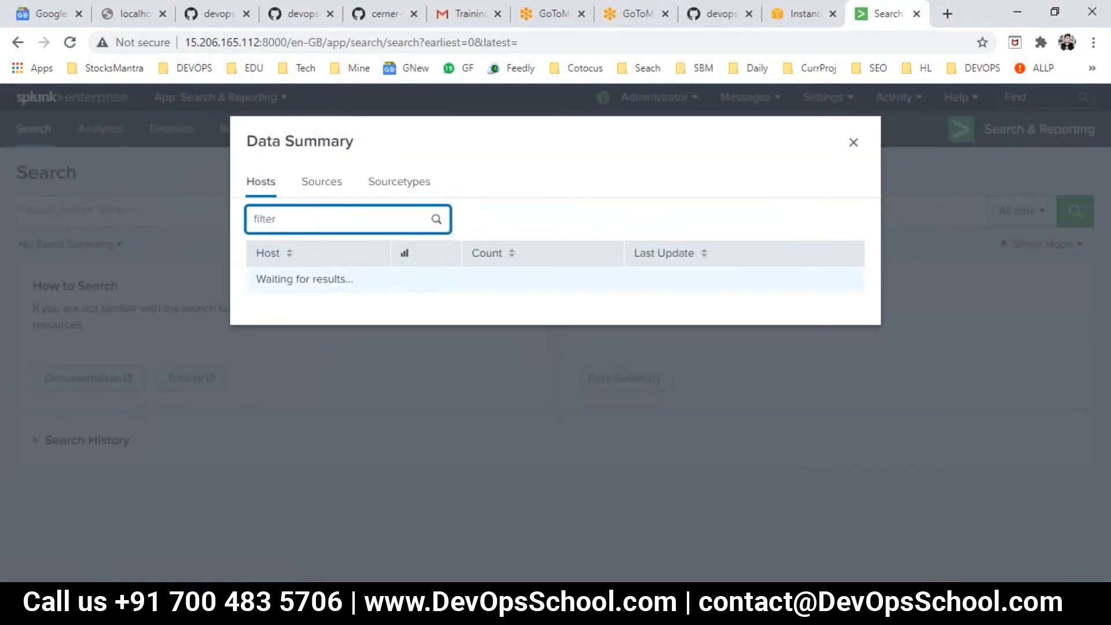
click(315, 184)
click(407, 186)
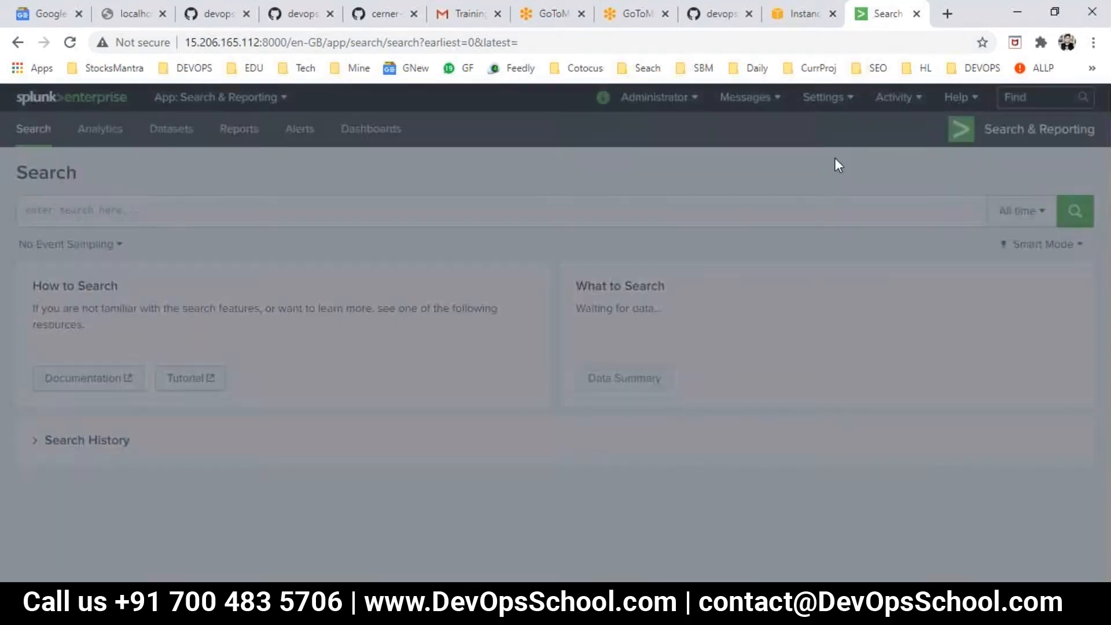
click(853, 143)
- Run a search for all events in the main index with the query index="main"
click(63, 205)
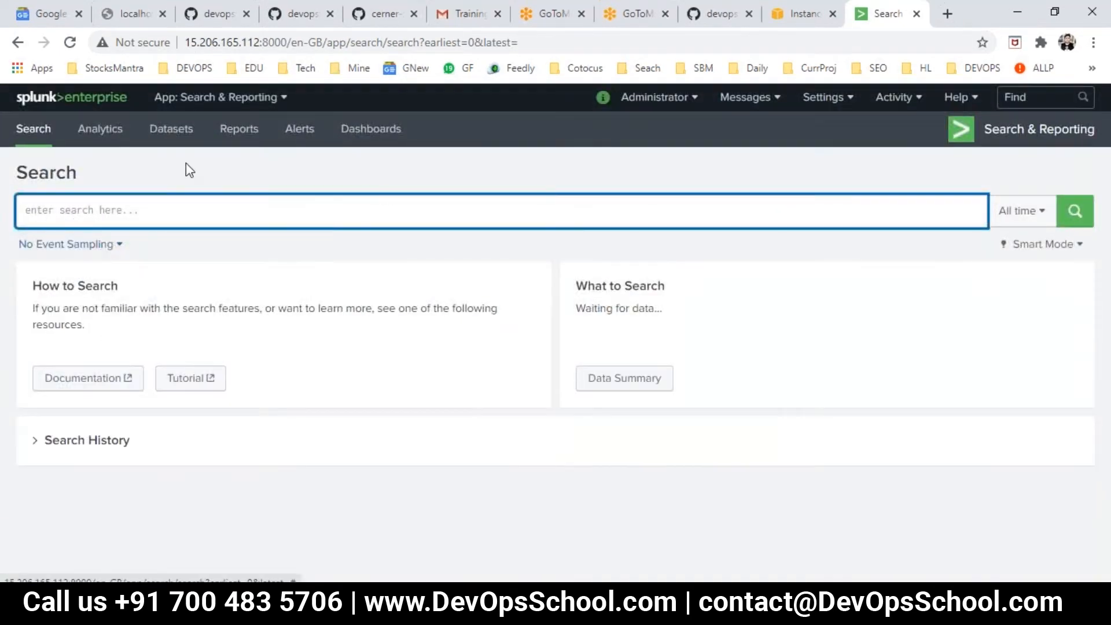
text(index=main)
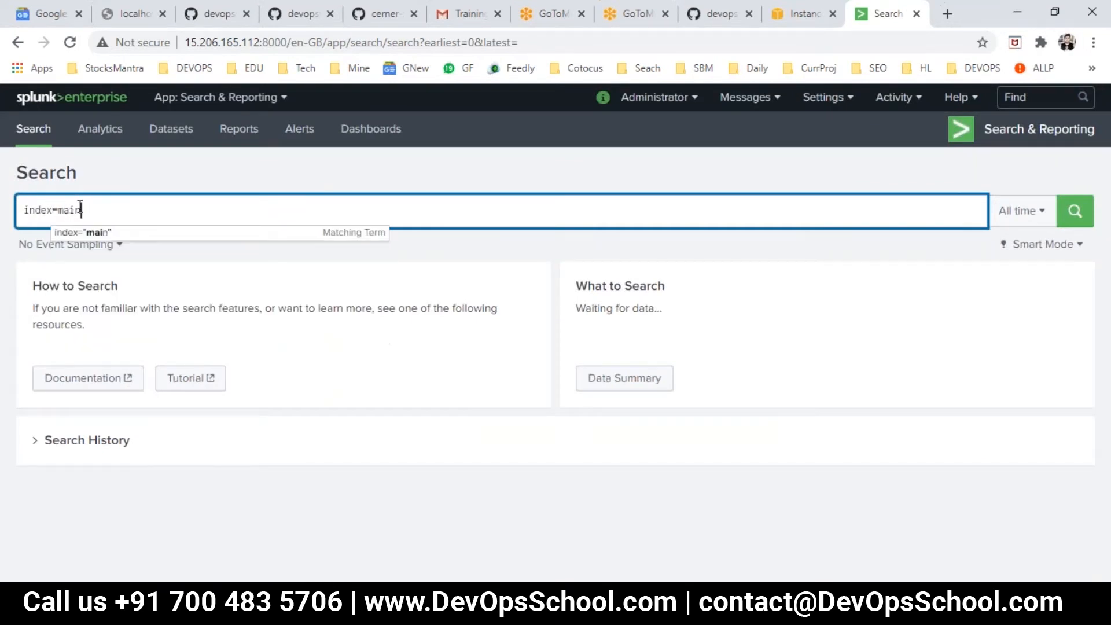
click(87, 233)
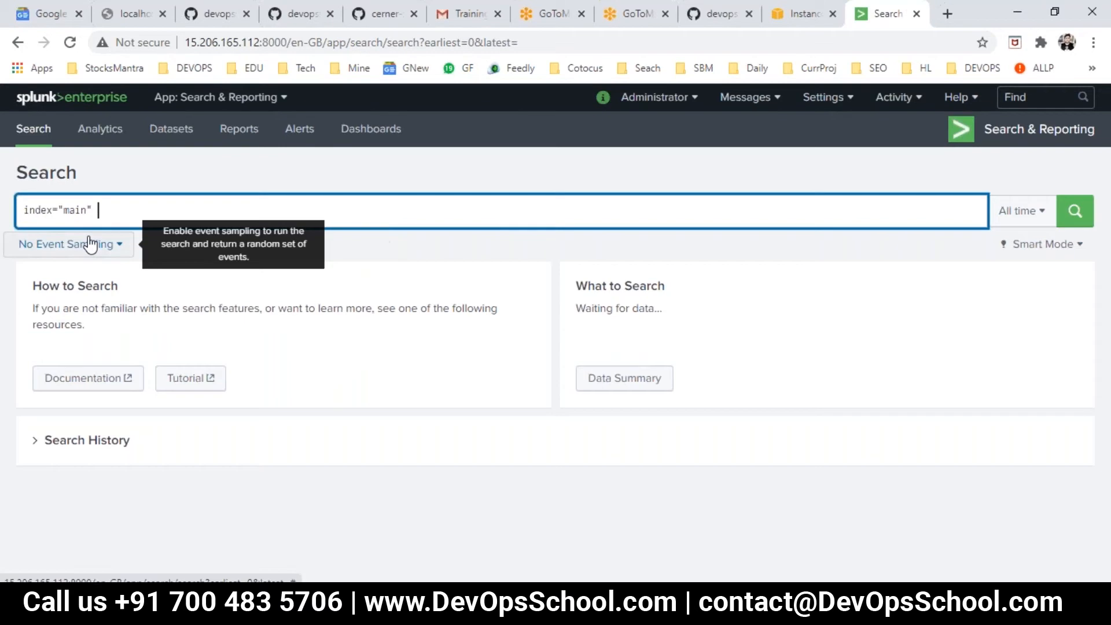
click(1074, 211)
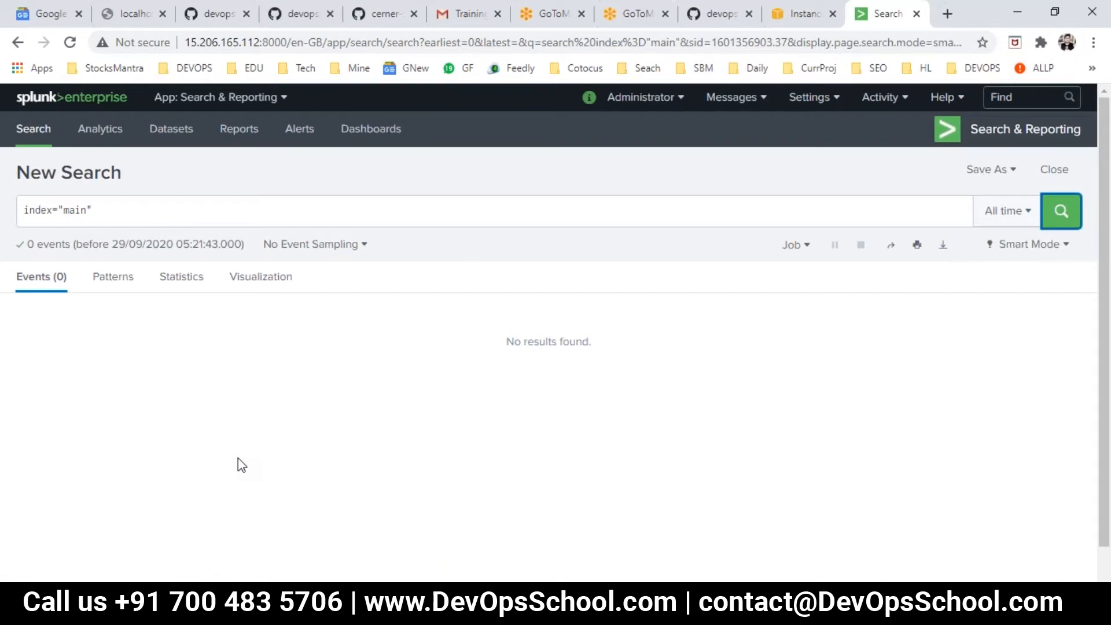
- Rerun the search with index="home" and again with index="linux"
drag(88, 209, 63, 210)
text(home)
key(Return)
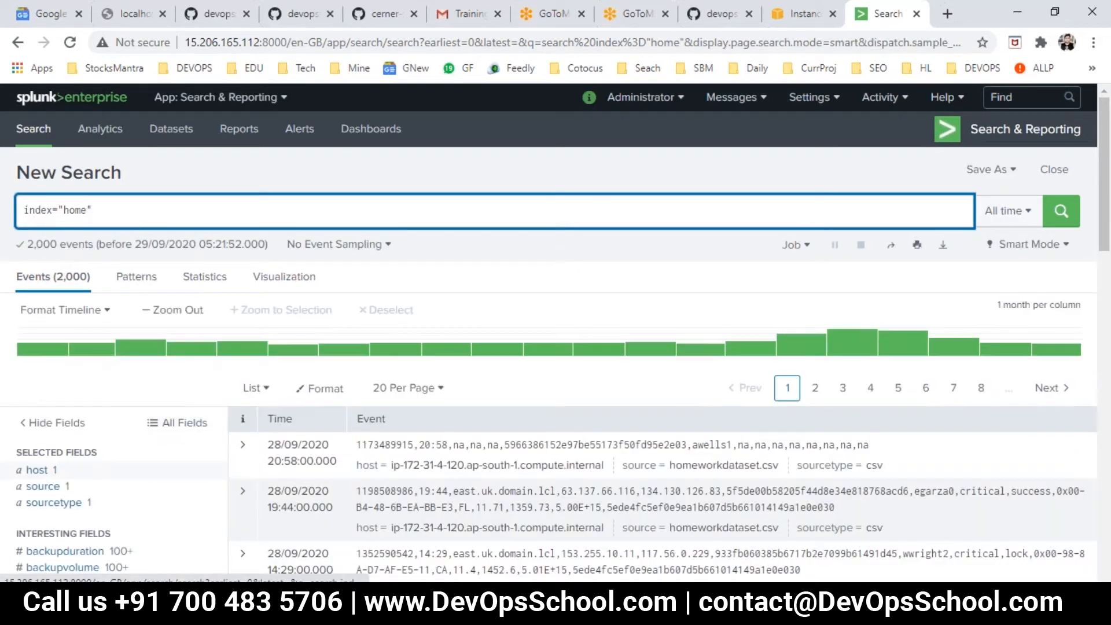
drag(82, 210, 64, 210)
text(linux)
key(Return)
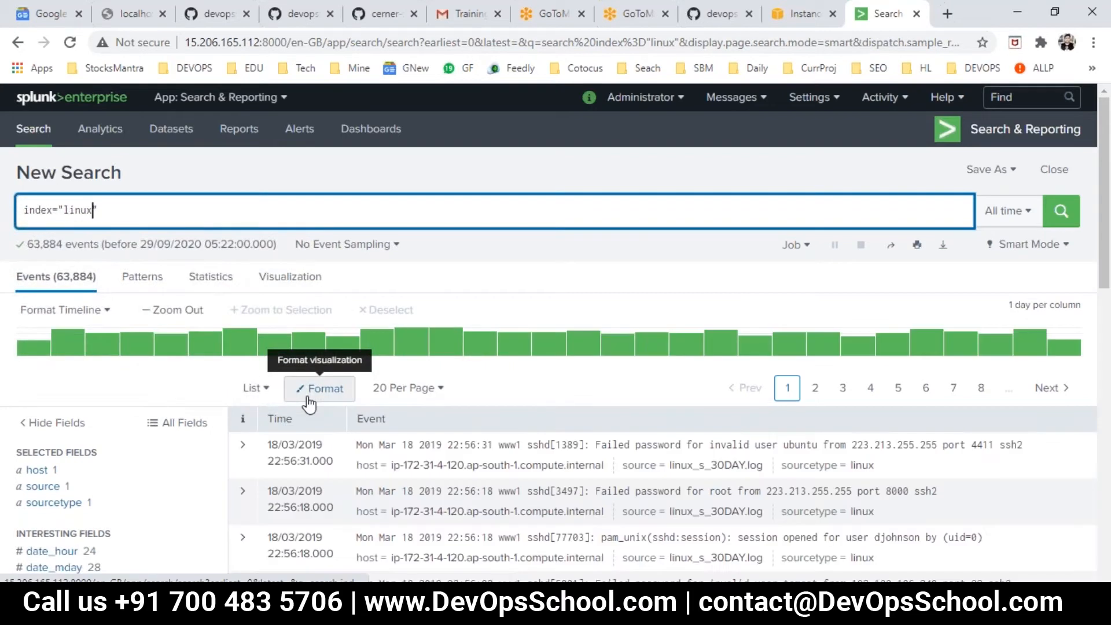
- Change the searched index to "db" and run the query
double_click(78, 209)
text(db)
key(Return)
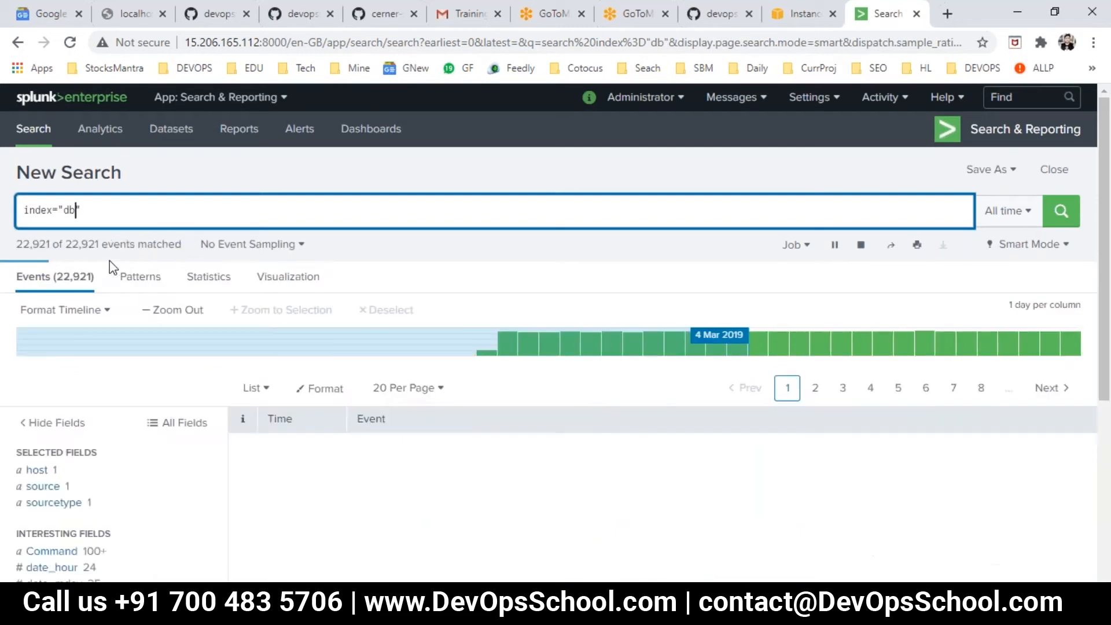
- Remove the index name from the query and look through the suggested index names
key(BackSpace)
key(BackSpace)
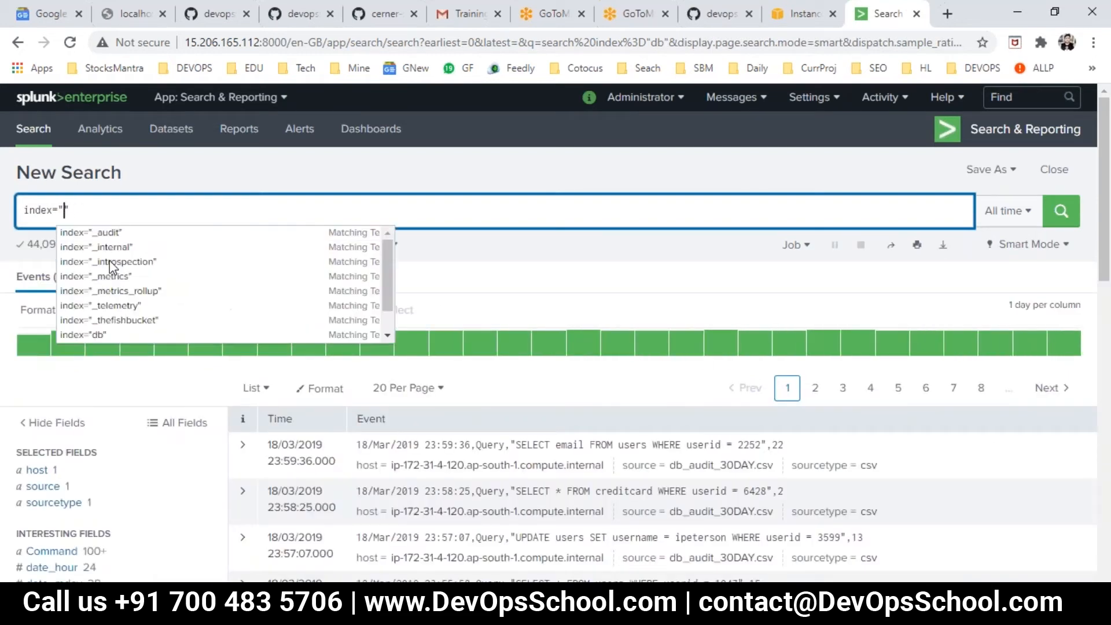
text(a)
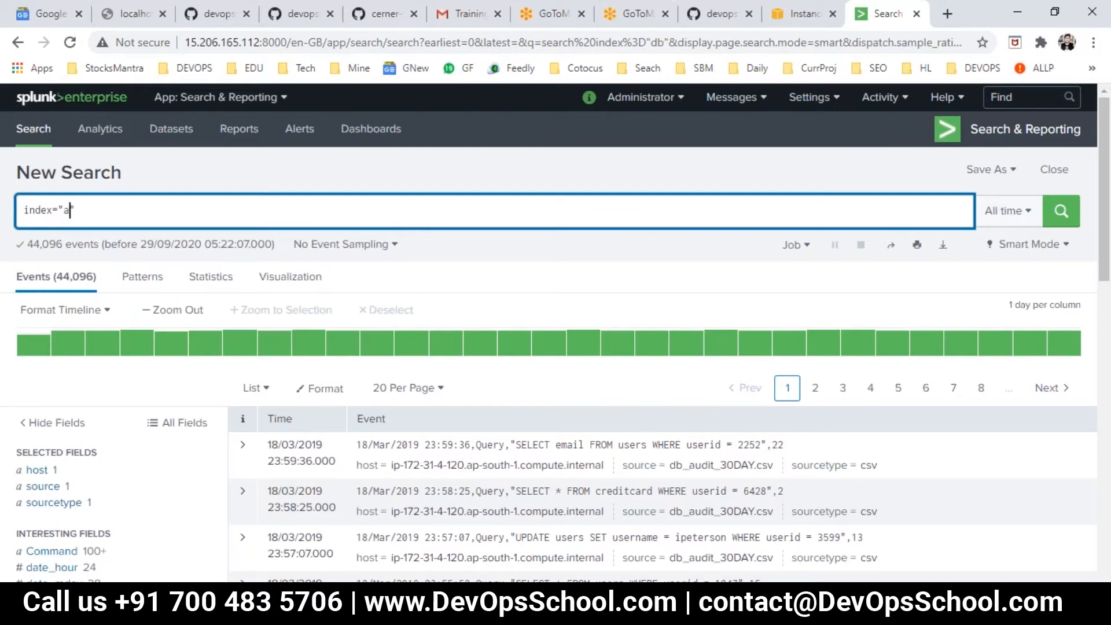
key(BackSpace)
key(BackSpace)
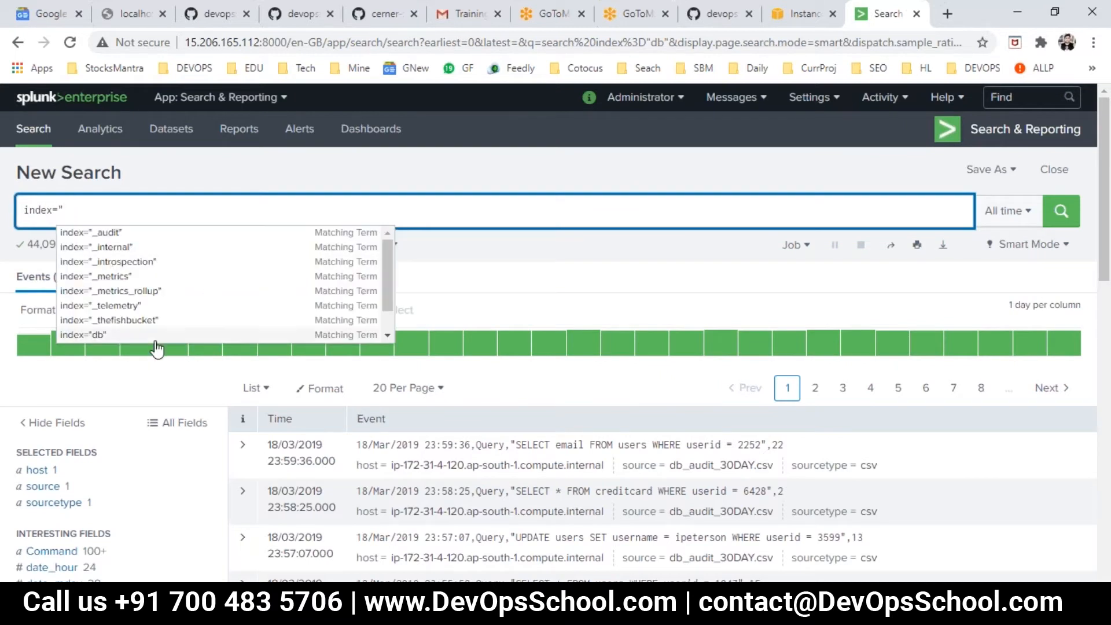
scroll(156, 336, down, 1)
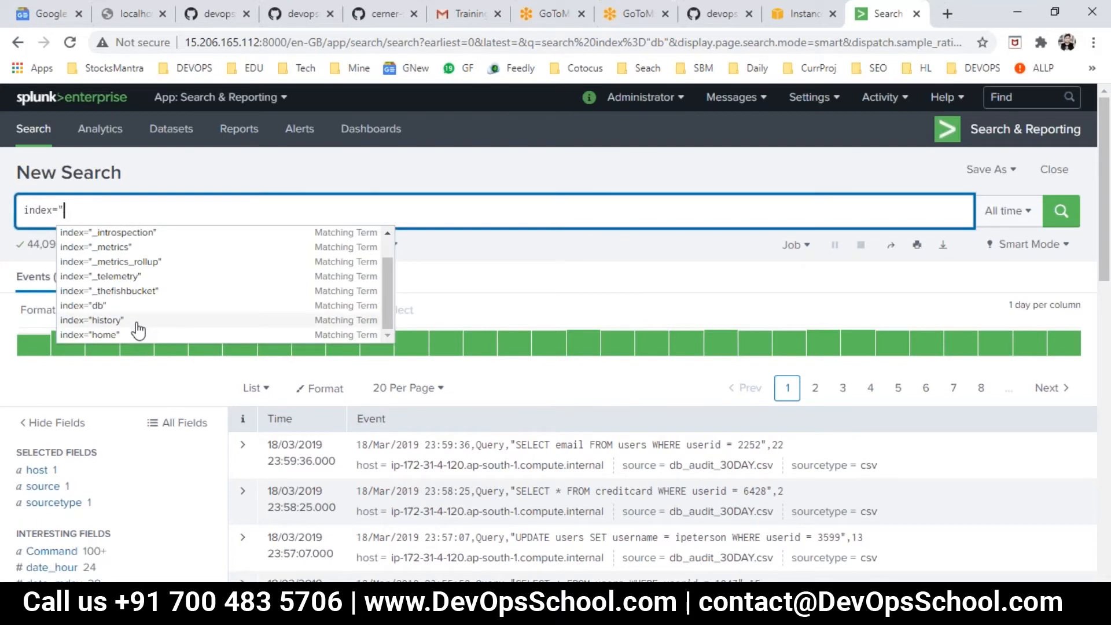
scroll(137, 330, up, 1)
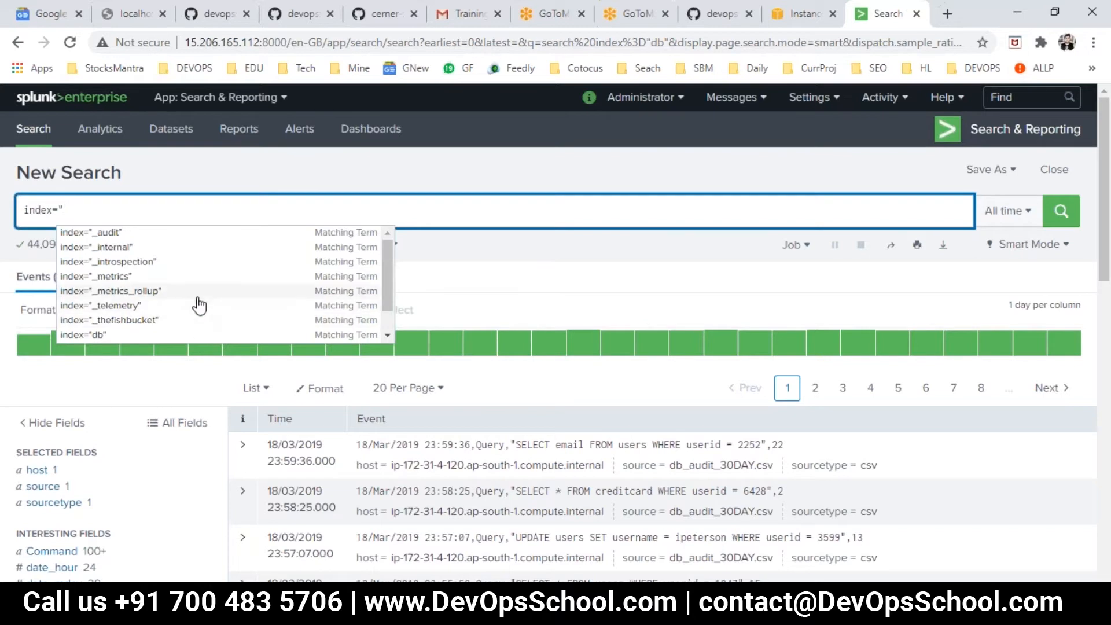
scroll(190, 315, down, 1)
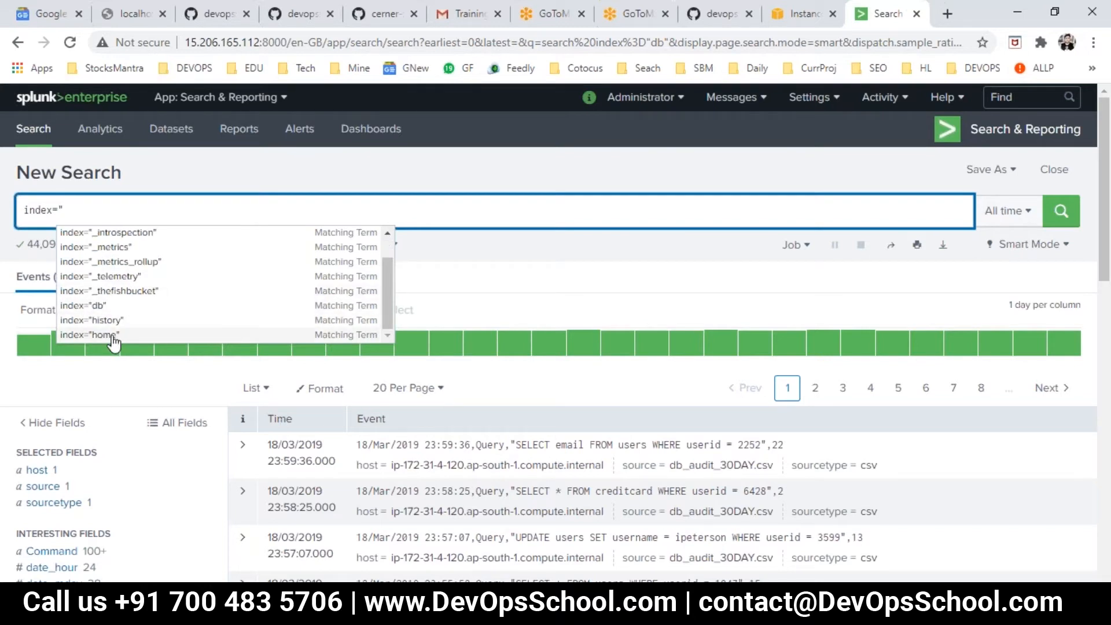
scroll(116, 336, up, 1)
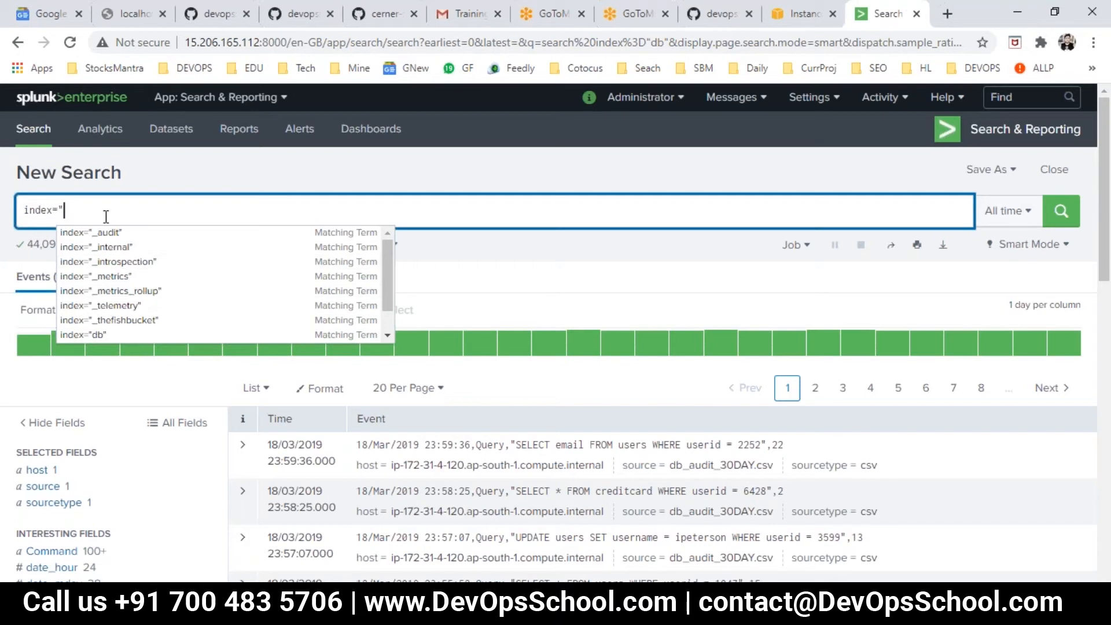
scroll(168, 277, down, 1)
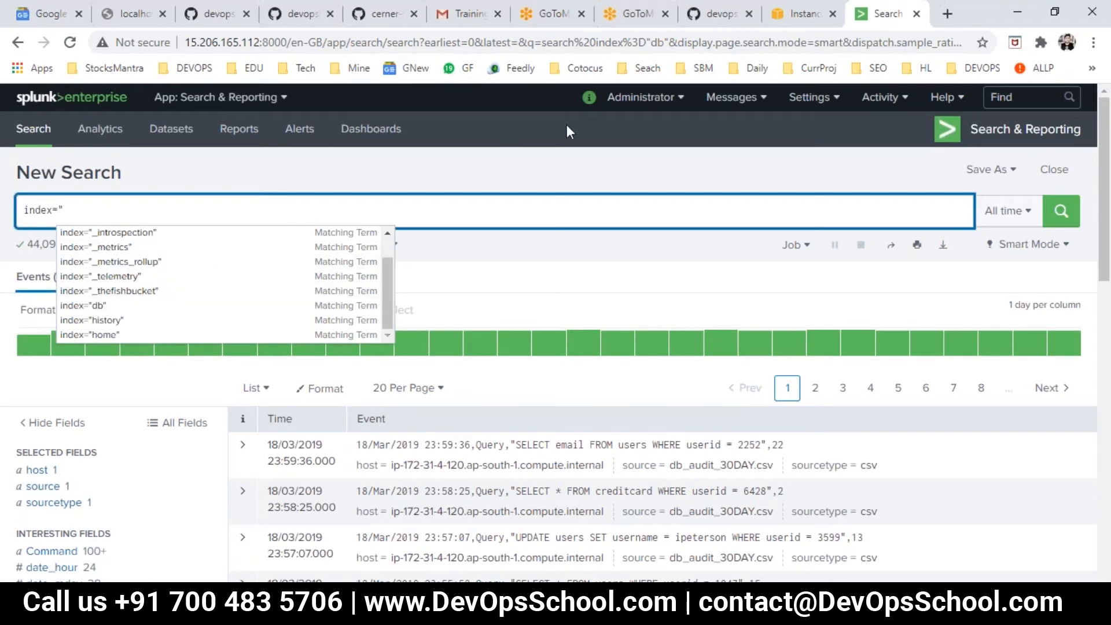
- Open the Indexes settings page in a new browser tab and review the list of indexes
click(801, 97)
right_click(895, 198)
click(922, 214)
key(ctrl+Tab)
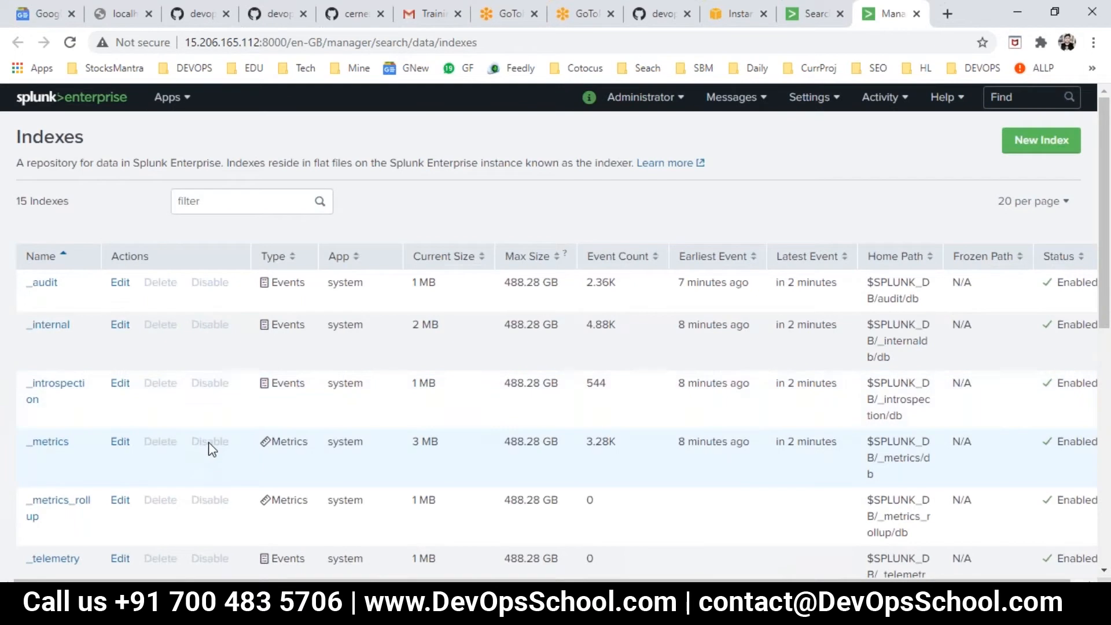
scroll(211, 449, down, 8)
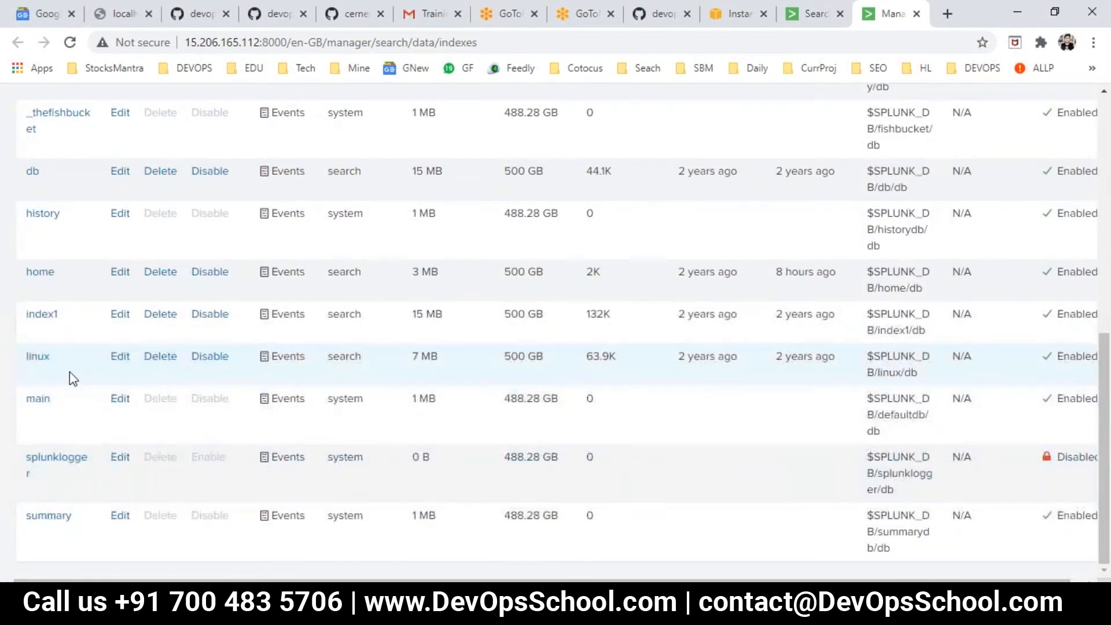
- Return to the search page, complete the query as index="index1" and run it
click(808, 17)
click(146, 209)
text(index="index)
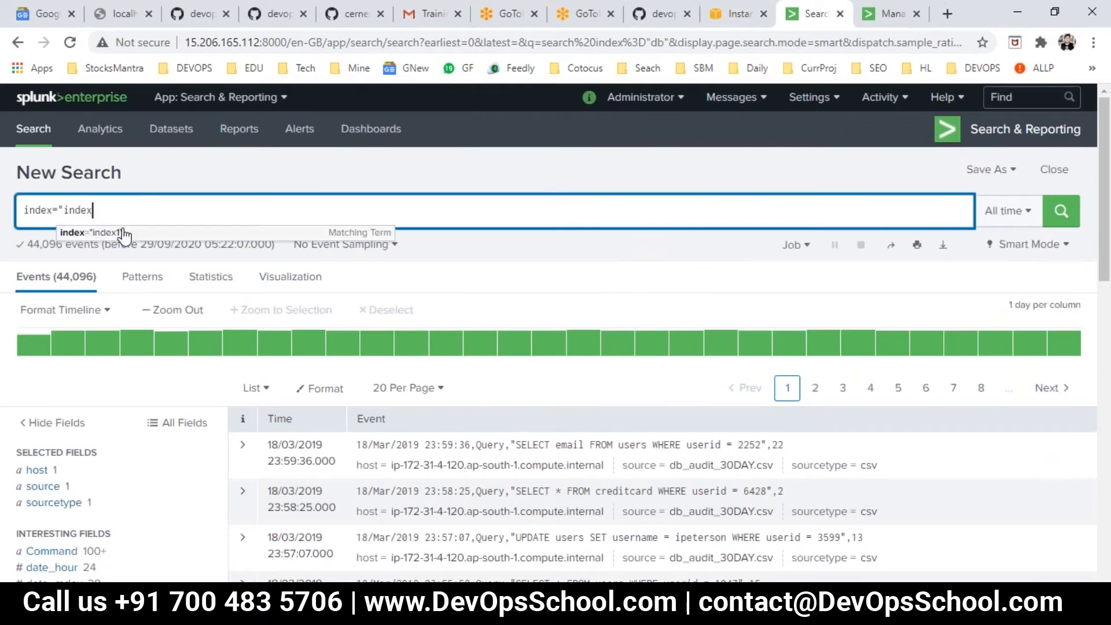
click(139, 233)
click(1056, 208)
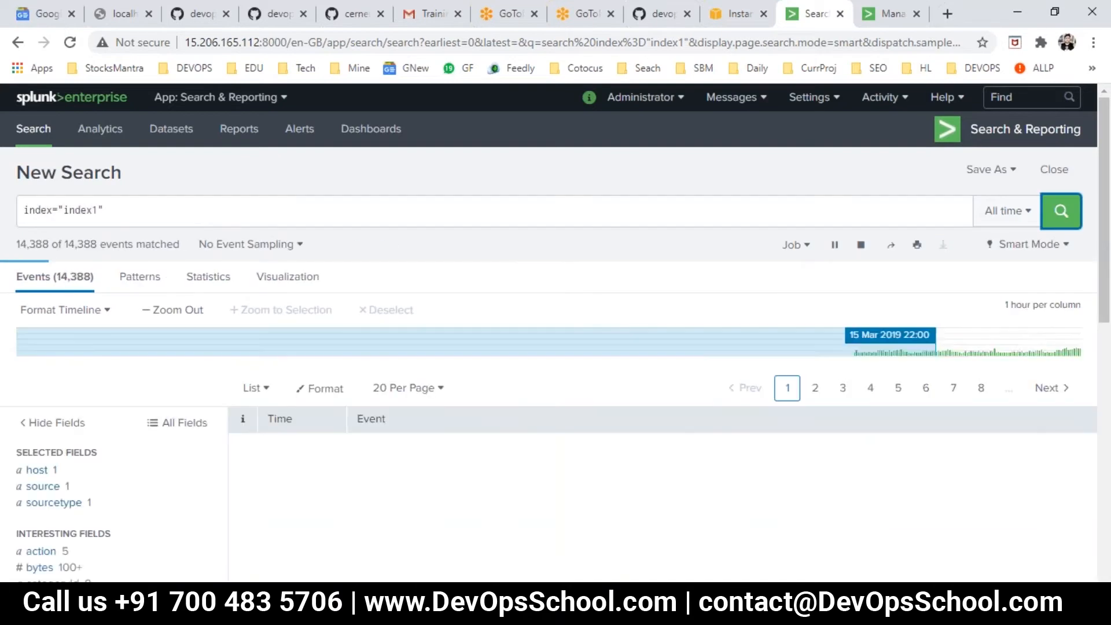
- Open index1 for editing from the Indexes page, examine its general settings and size limits, and cancel without saving
click(875, 15)
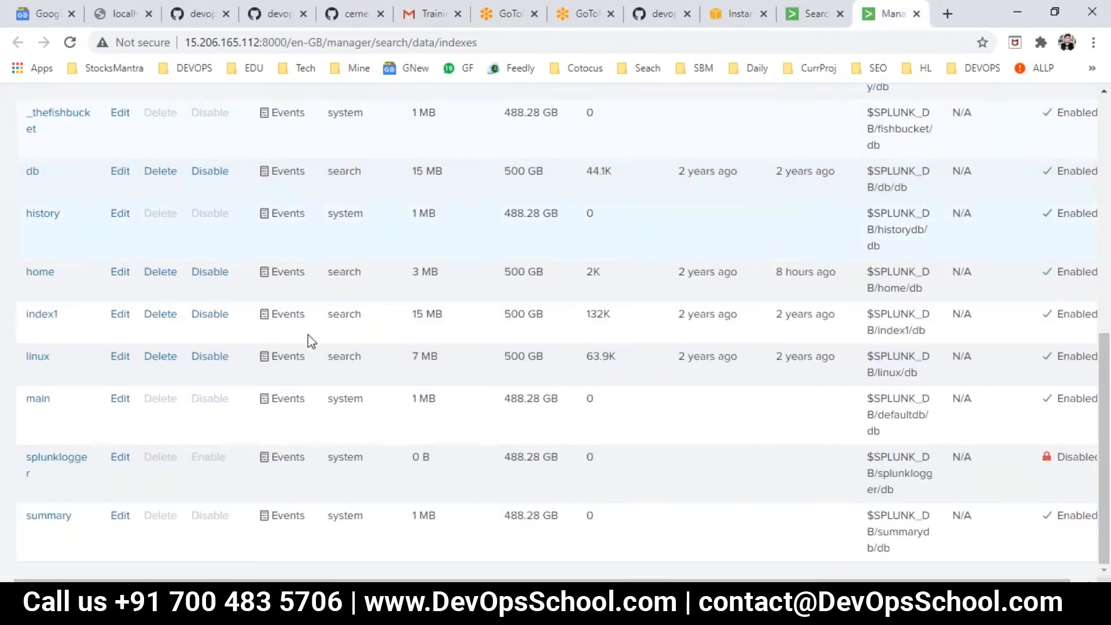
click(119, 314)
click(463, 369)
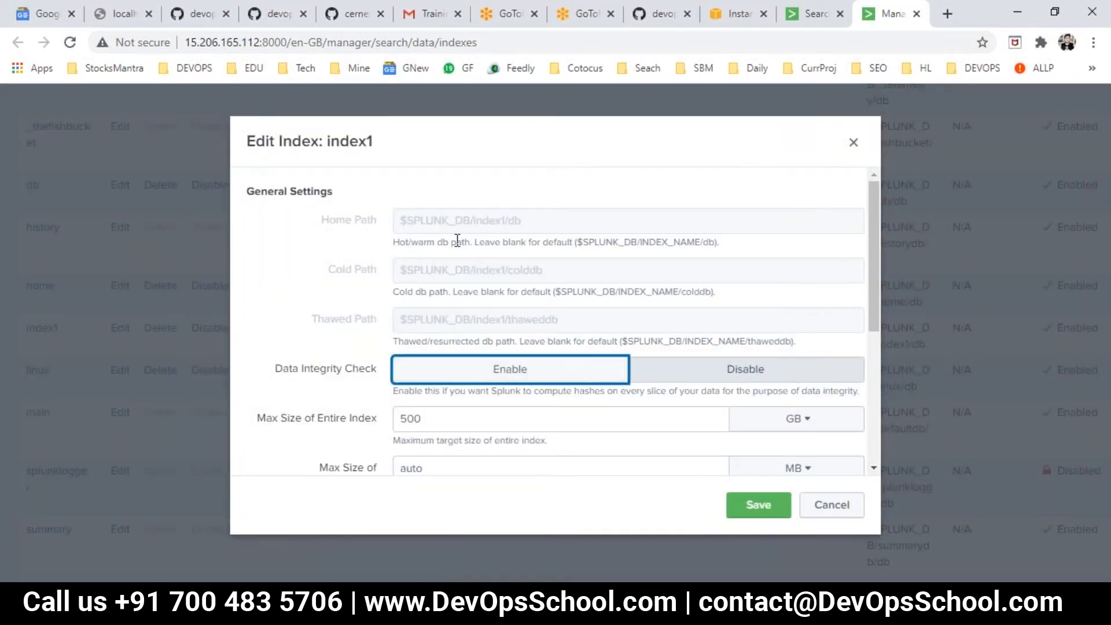
double_click(445, 417)
click(455, 468)
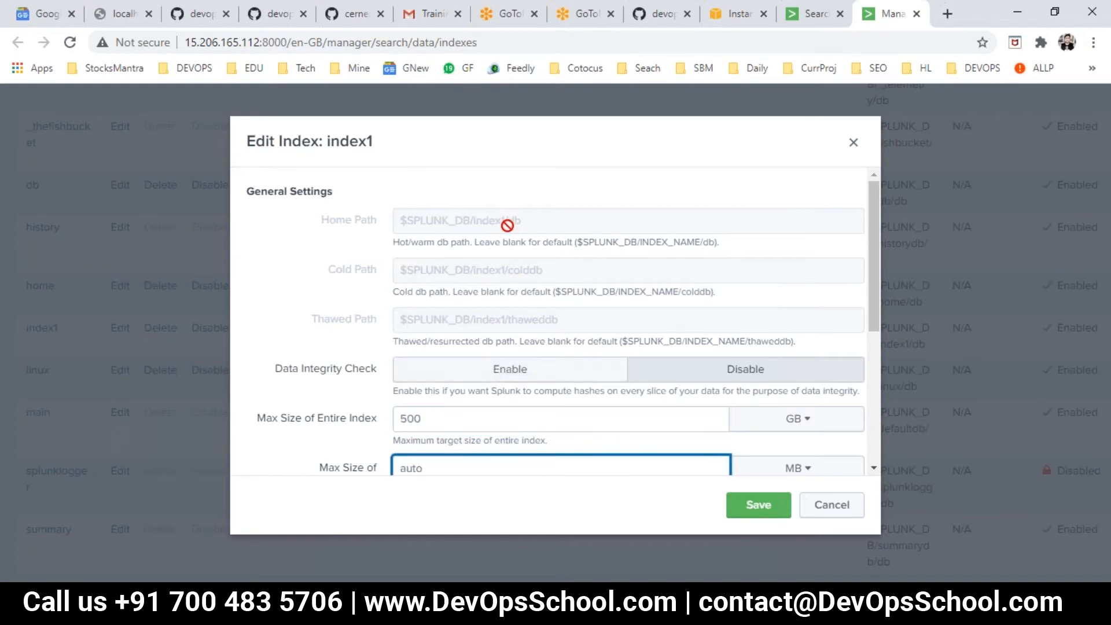
click(820, 508)
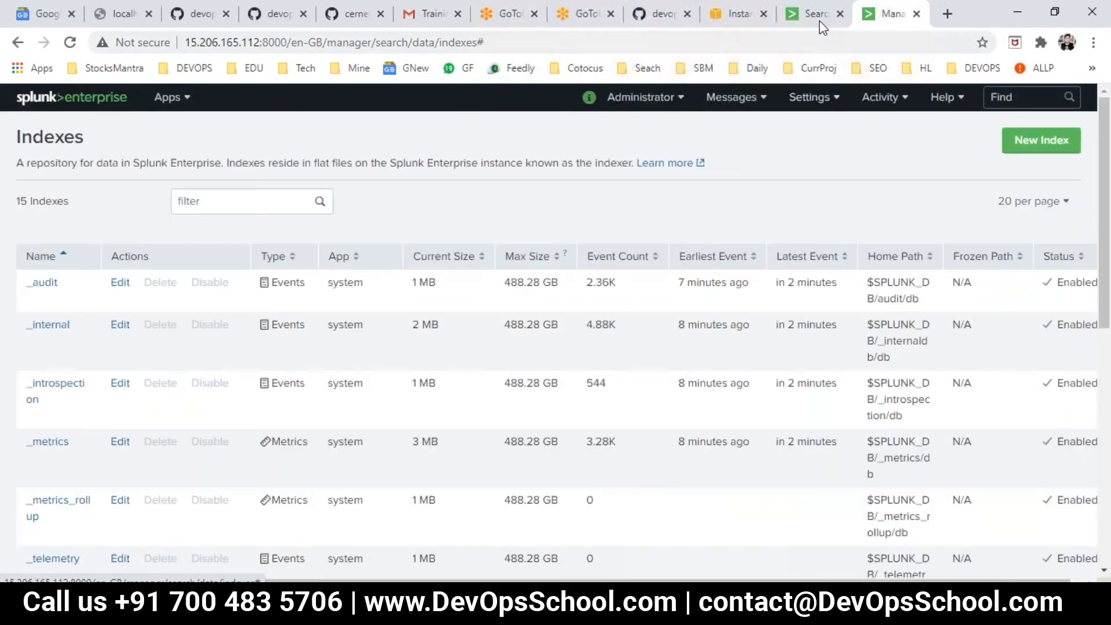
- Return to the search page, replace index1 with home in the query and run it
click(820, 22)
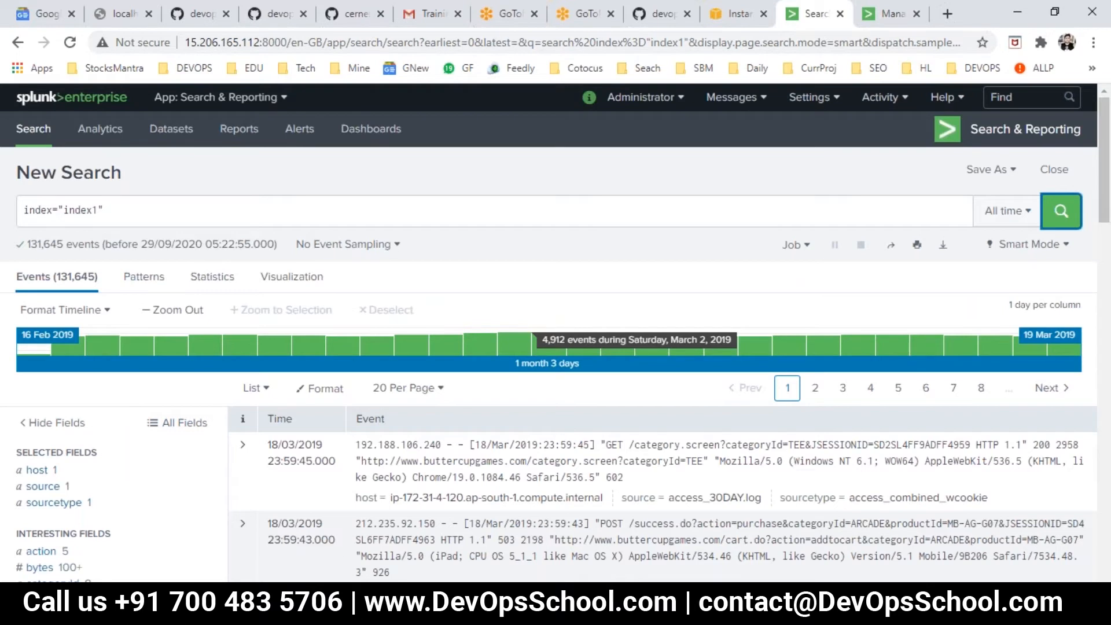
double_click(80, 210)
text(home)
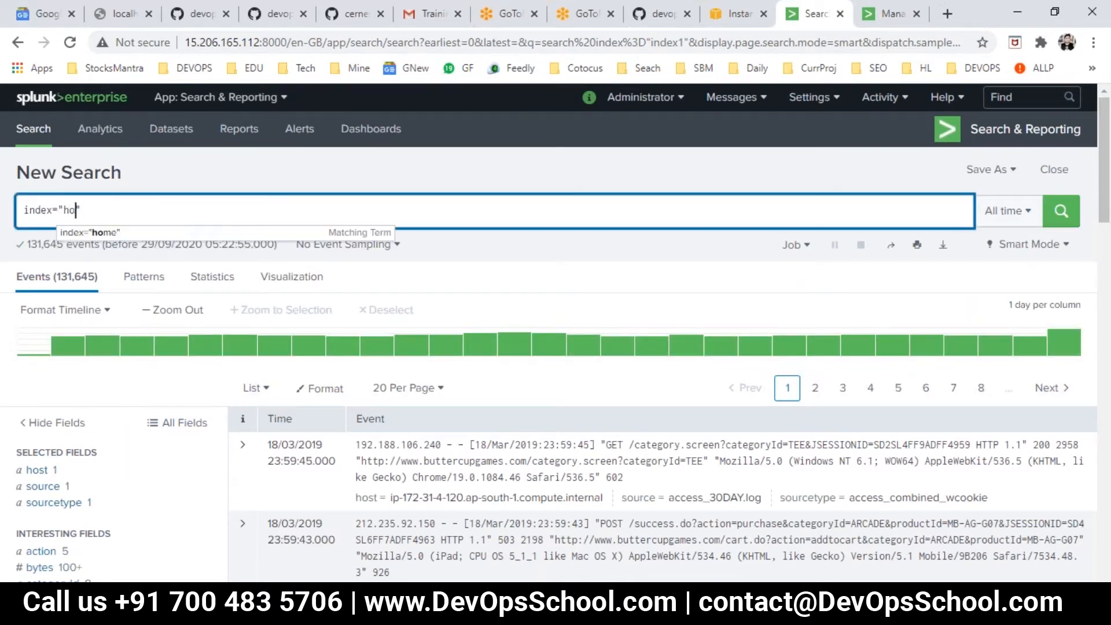
key(Return)
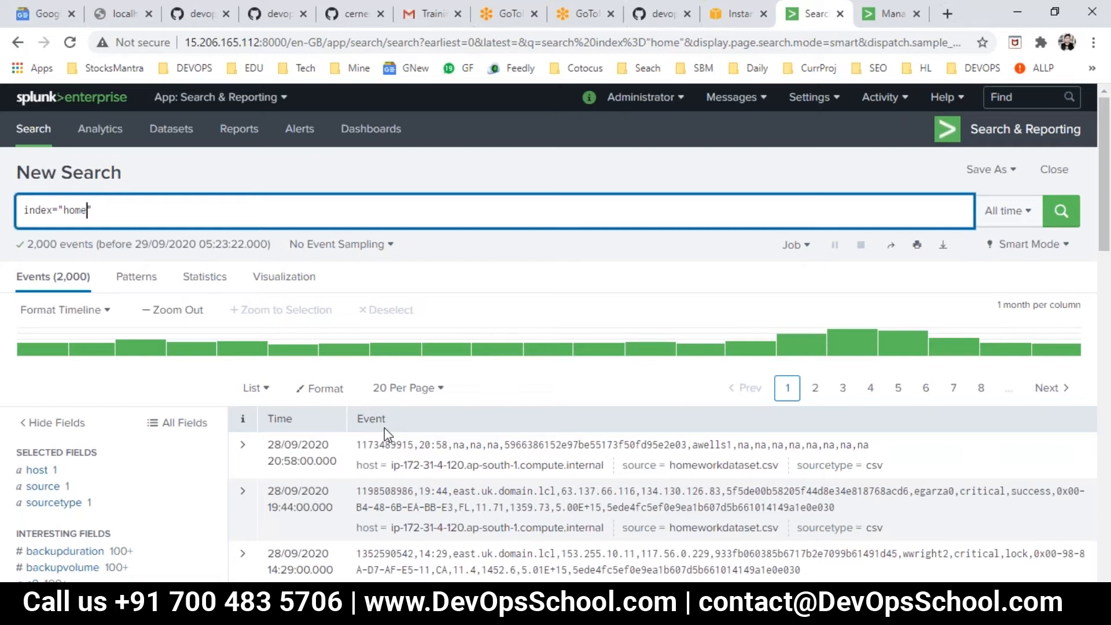
- Open devopsschool.com/blog in a new browser tab
click(947, 13)
text(devopsschool.com)
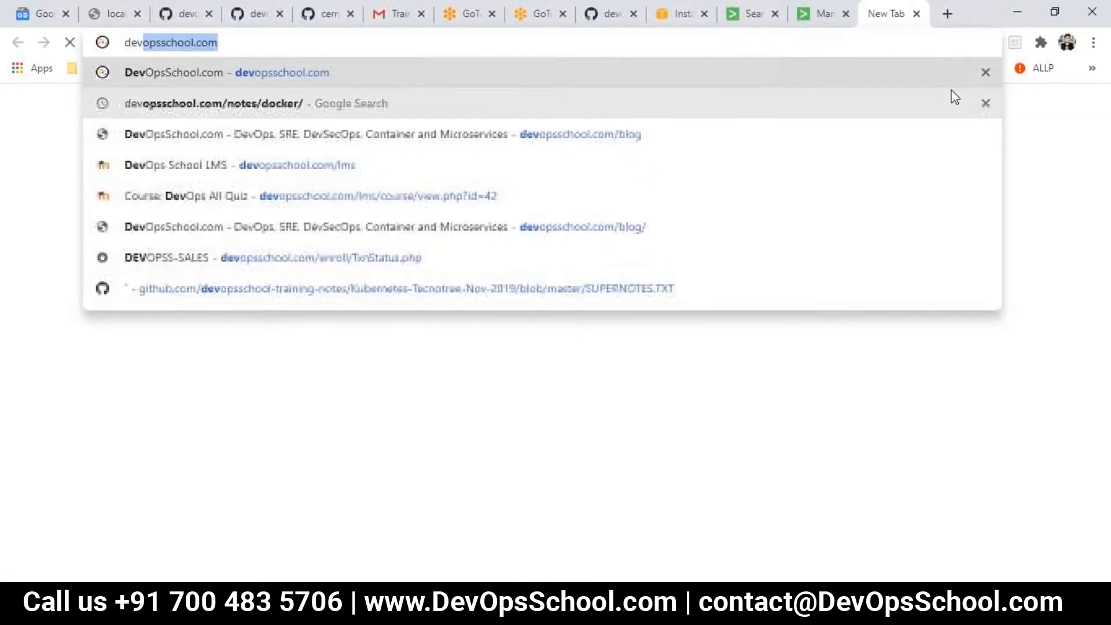
text(/bl)
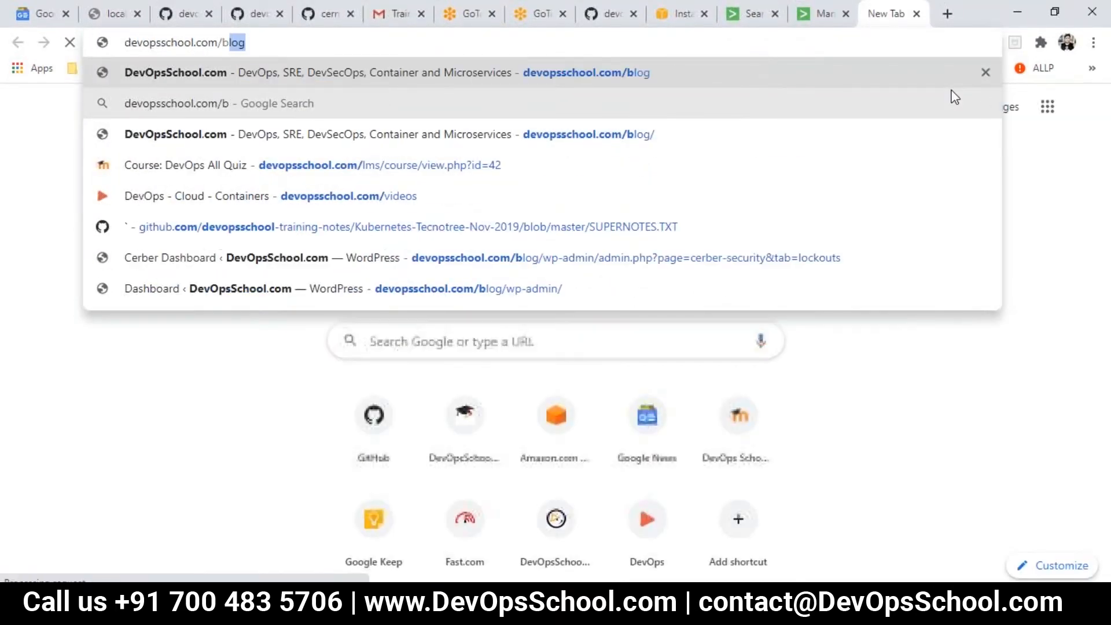
key(Return)
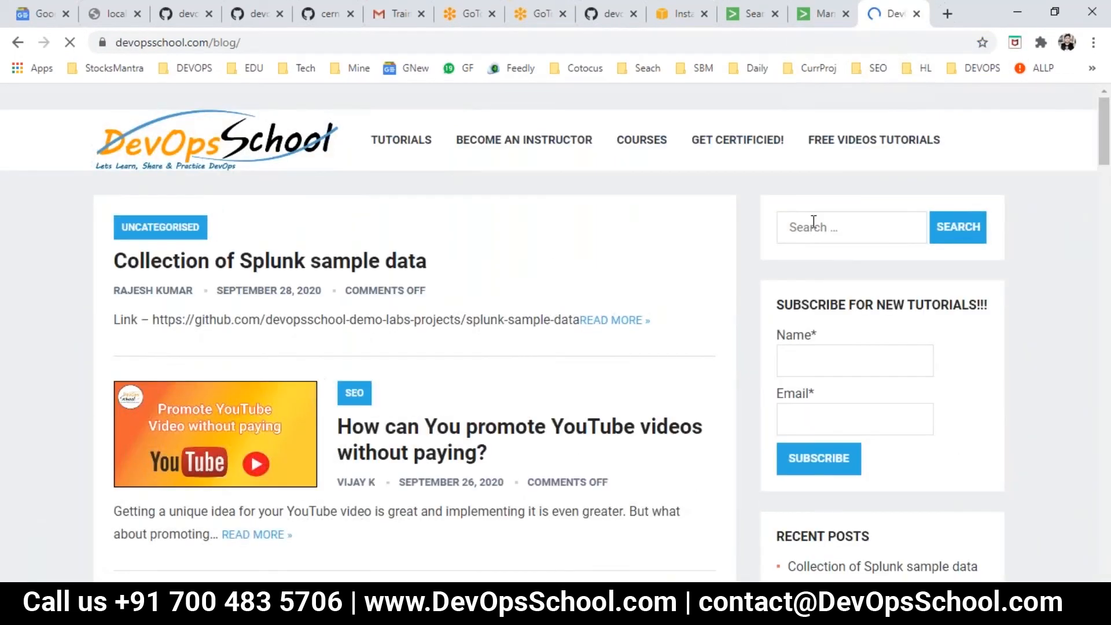
- Search the DevOpsSchool blog for splunk, dismiss the promotional popup and review the list of matching articles
click(813, 221)
text(splunk)
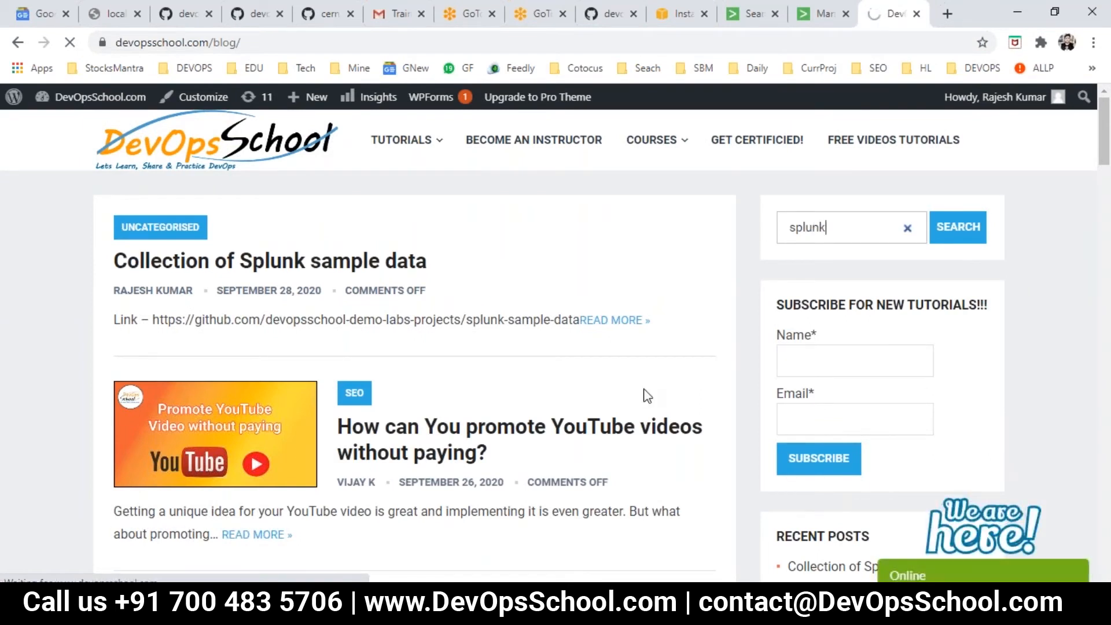
key(Return)
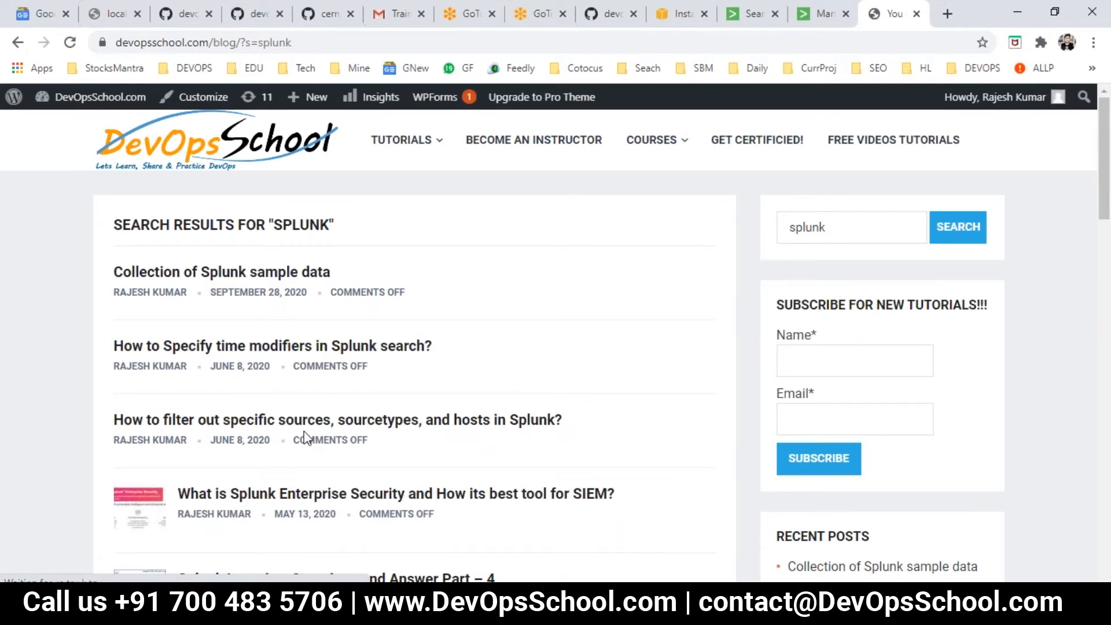
scroll(333, 431, down, 2)
scroll(341, 431, down, 10)
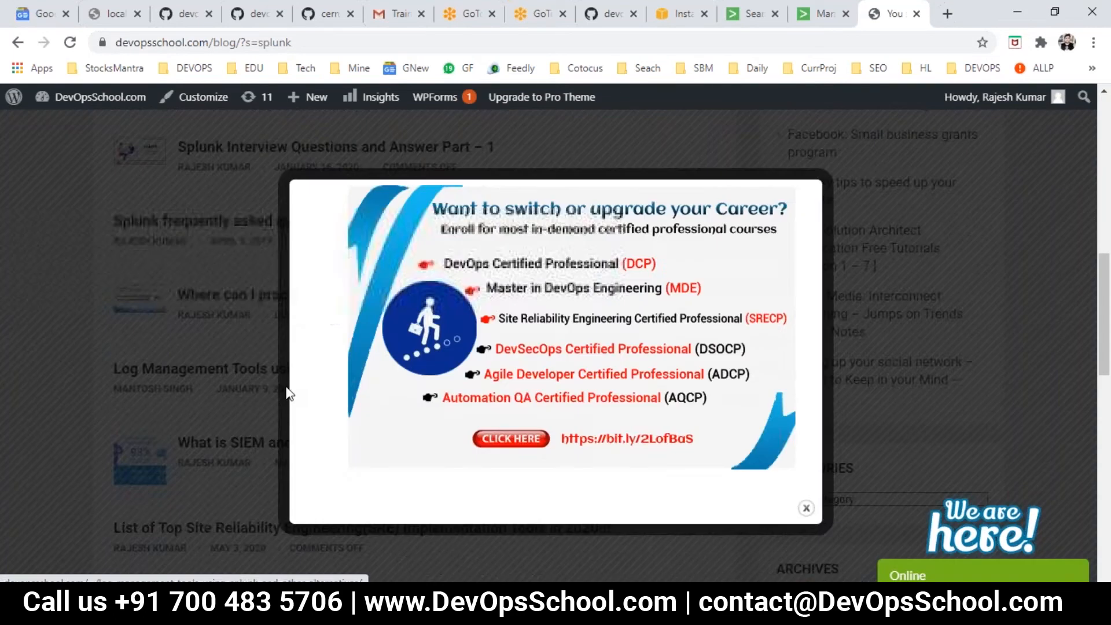
scroll(286, 386, down, 4)
click(40, 433)
scroll(374, 352, down, 4)
scroll(405, 350, up, 18)
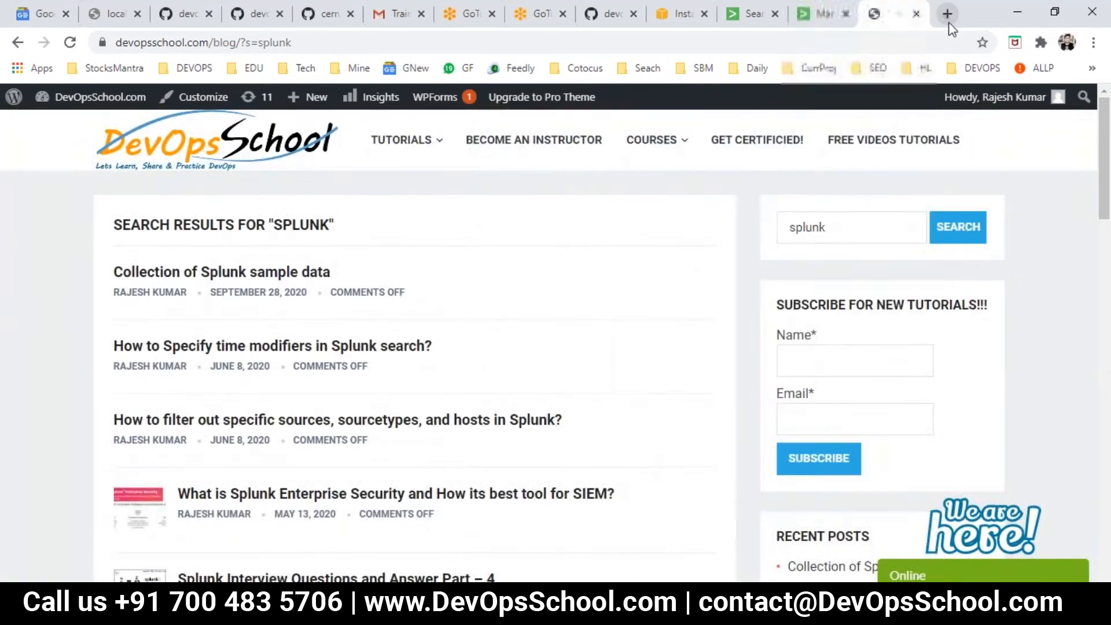
- Search Google for "splunk reset admin password" in a new browser tab
click(947, 14)
text(splunk reswe)
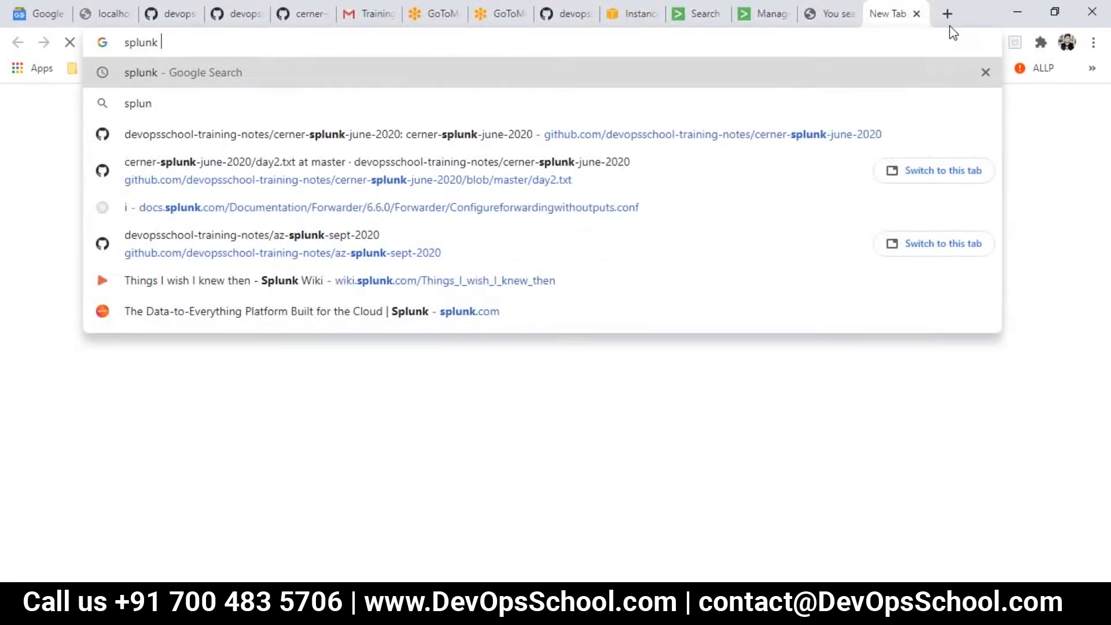
key(BackSpace)
key(BackSpace)
text(et ad)
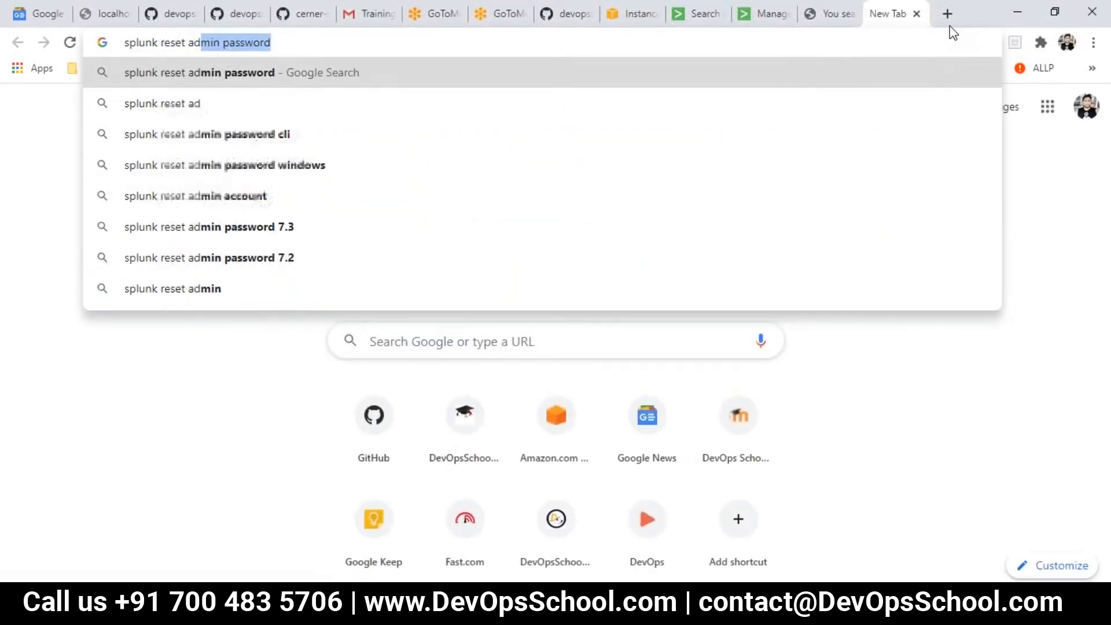
key(Return)
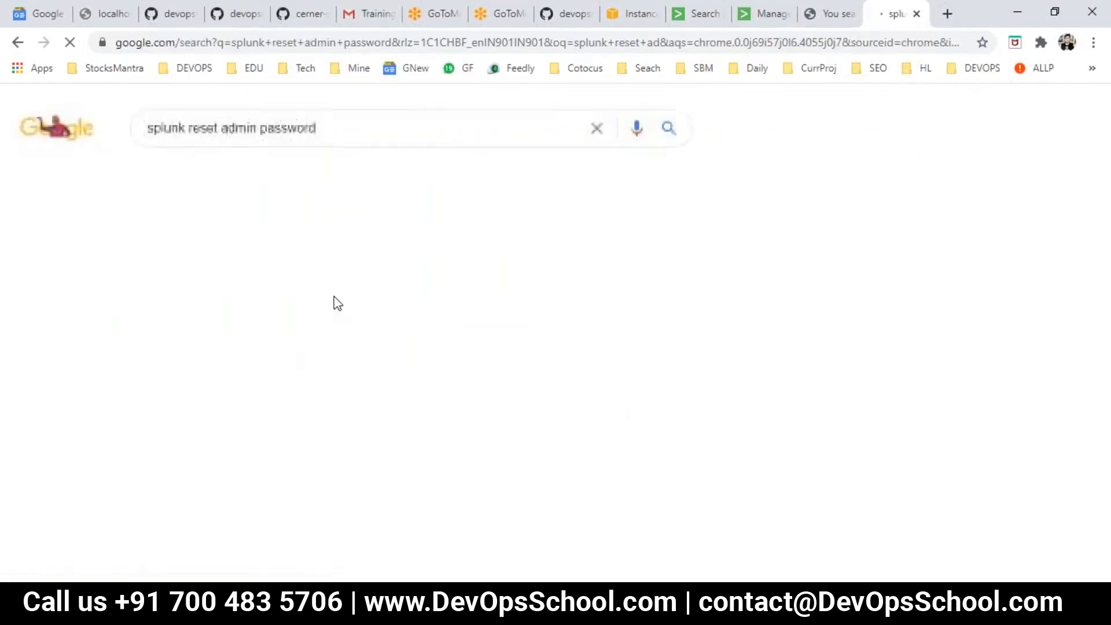
- Read the featured instructions for resetting the Splunk admin password, covering the passwd file path, its backup and the restart
scroll(370, 404, down, 2)
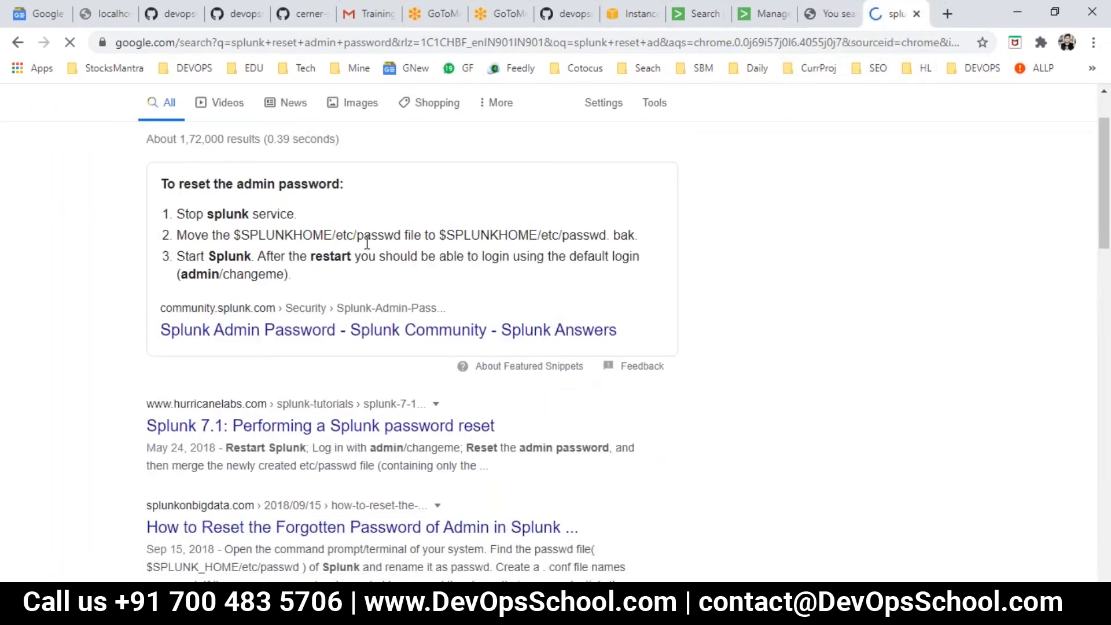
double_click(330, 234)
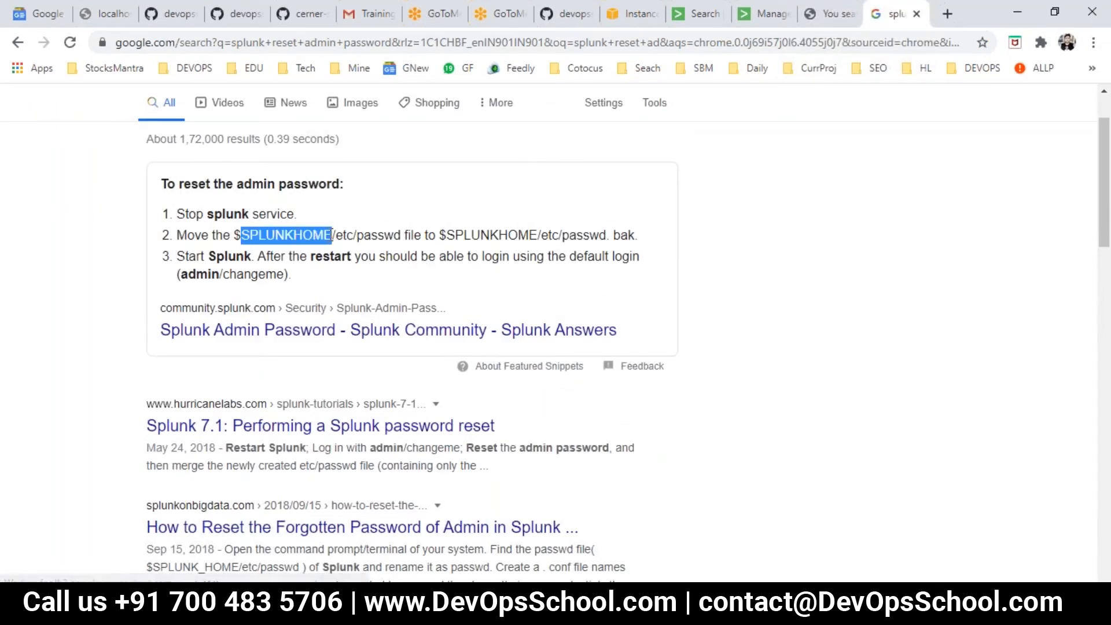
double_click(346, 235)
double_click(385, 234)
click(410, 235)
drag(642, 228, 493, 224)
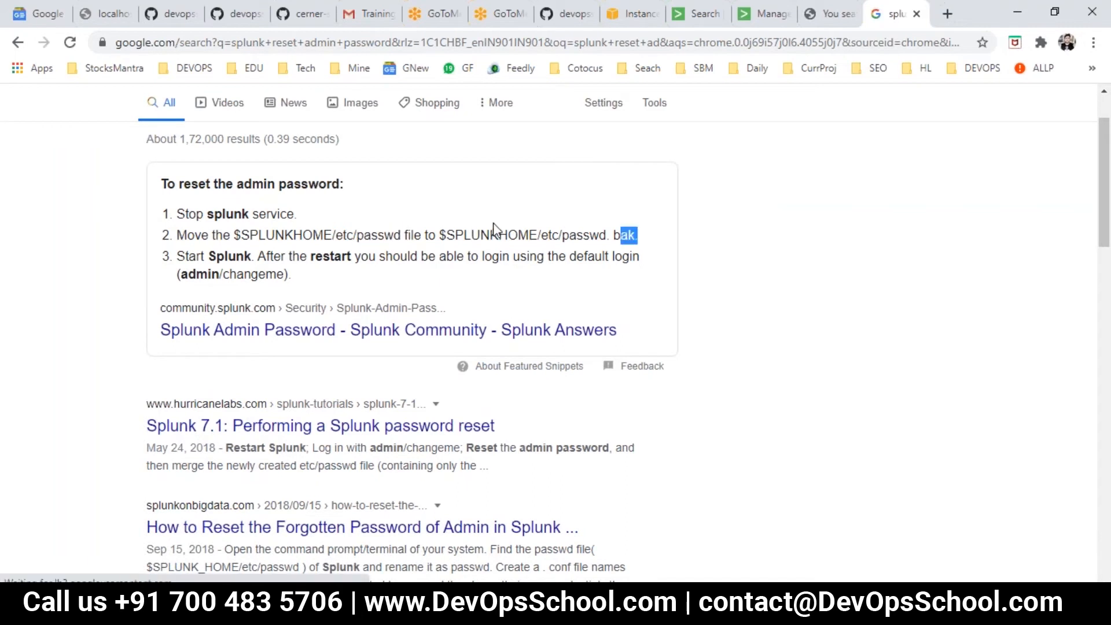
drag(281, 258, 487, 250)
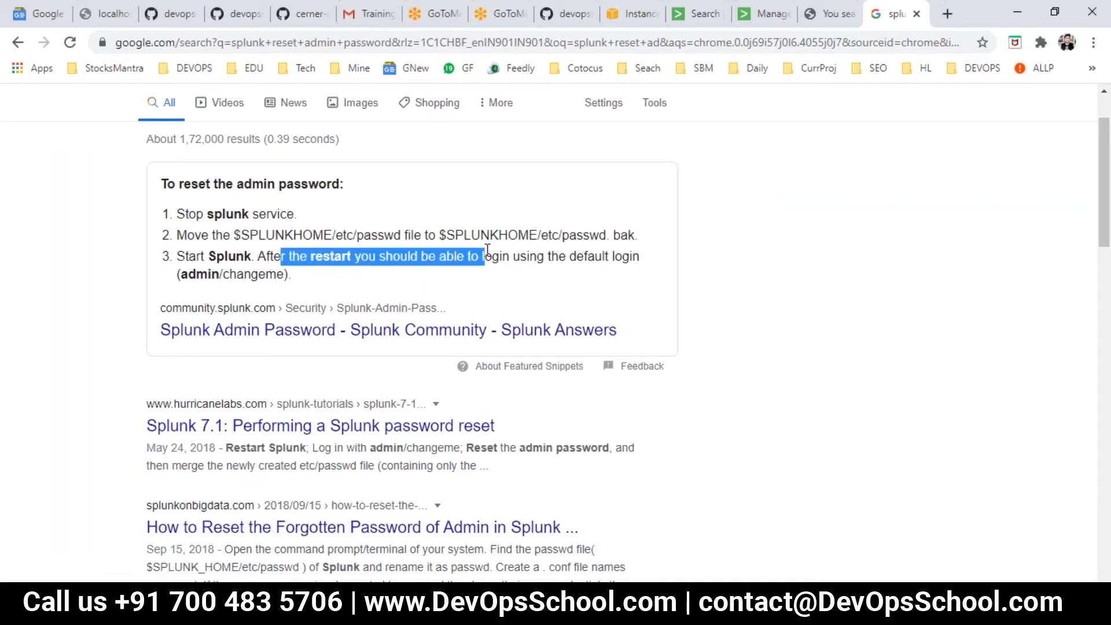
drag(291, 276, 201, 256)
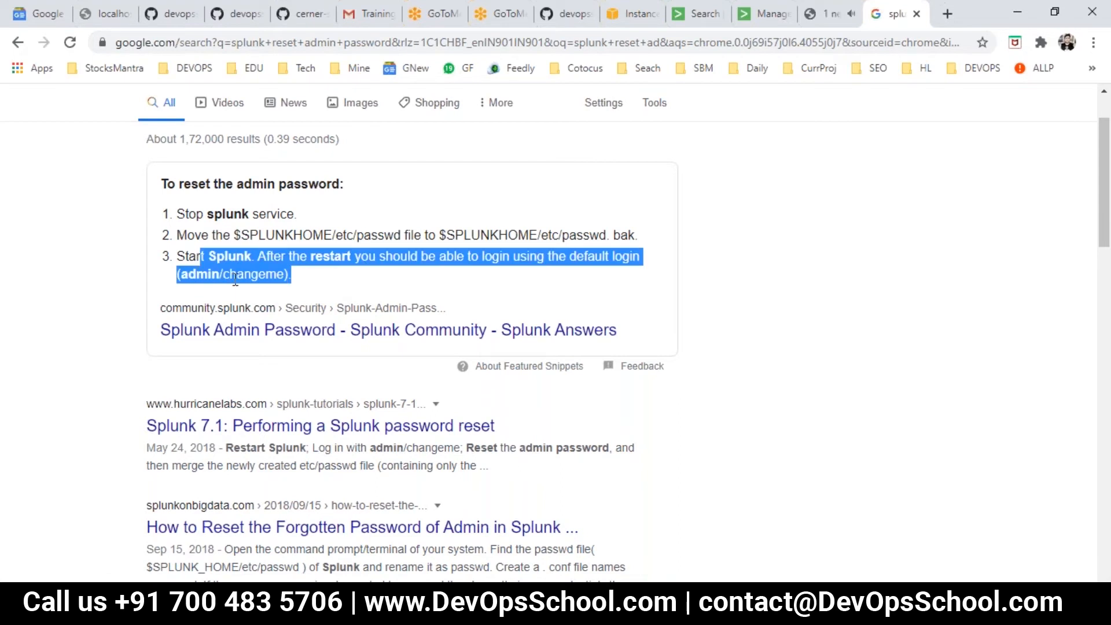
- Switch to the Splunk window in File Explorer and open Local Disk (C:)
click(459, 609)
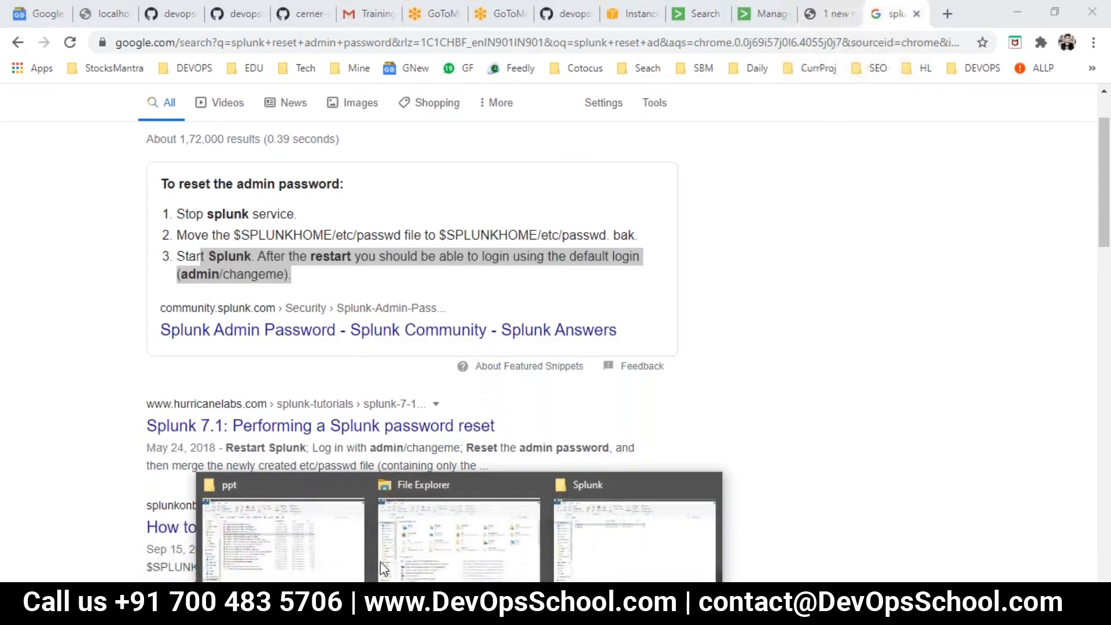
click(634, 541)
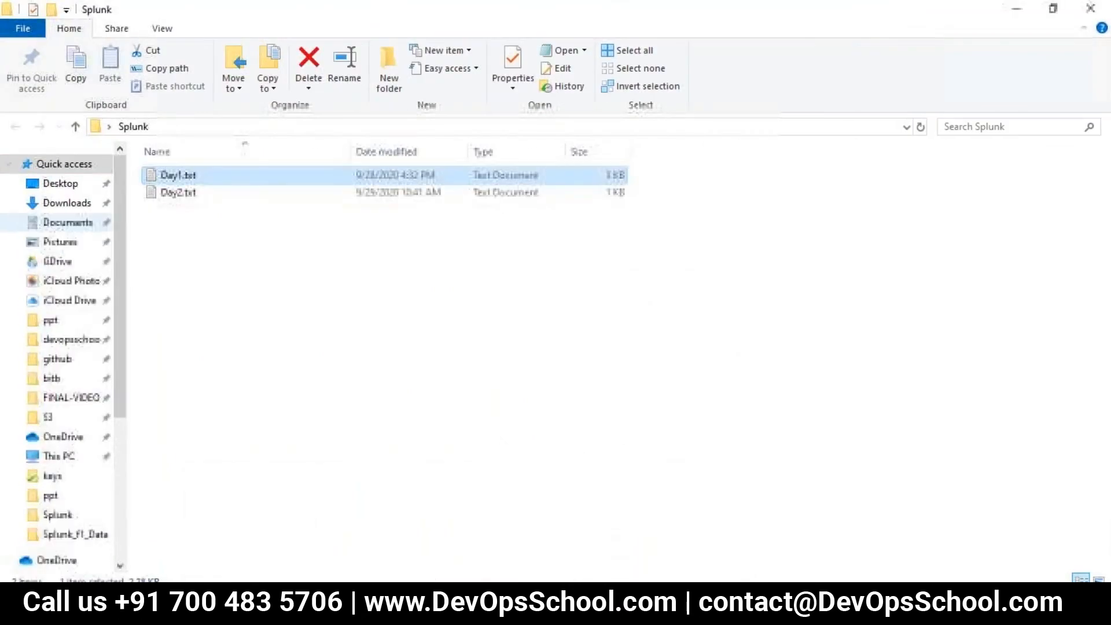
scroll(59, 405, down, 2)
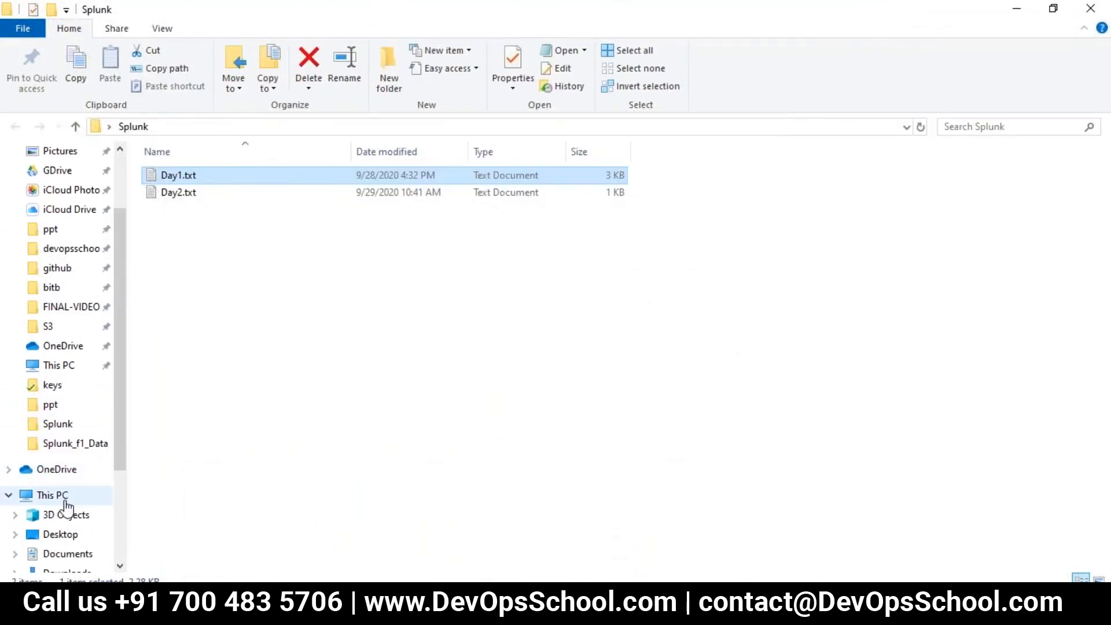
scroll(65, 517, down, 3)
click(67, 496)
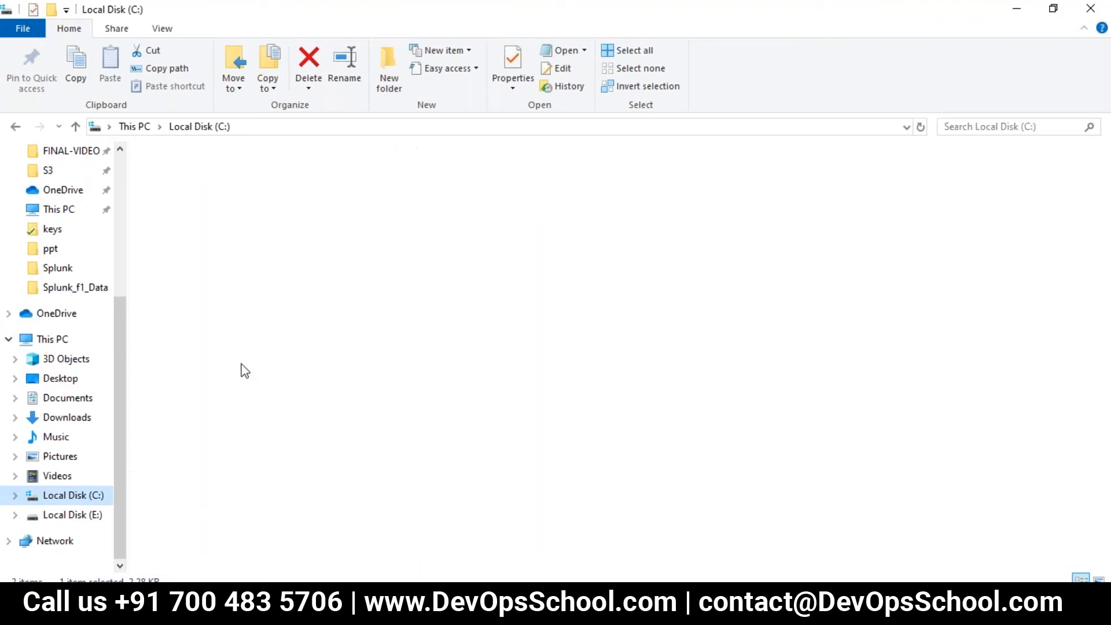
click(177, 418)
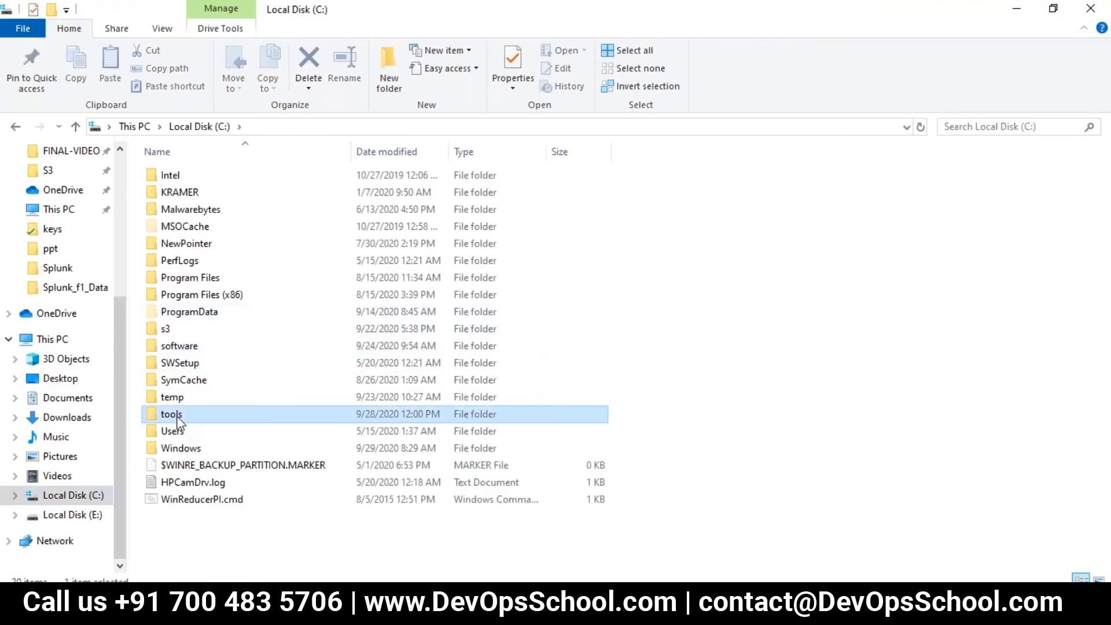
double_click(177, 417)
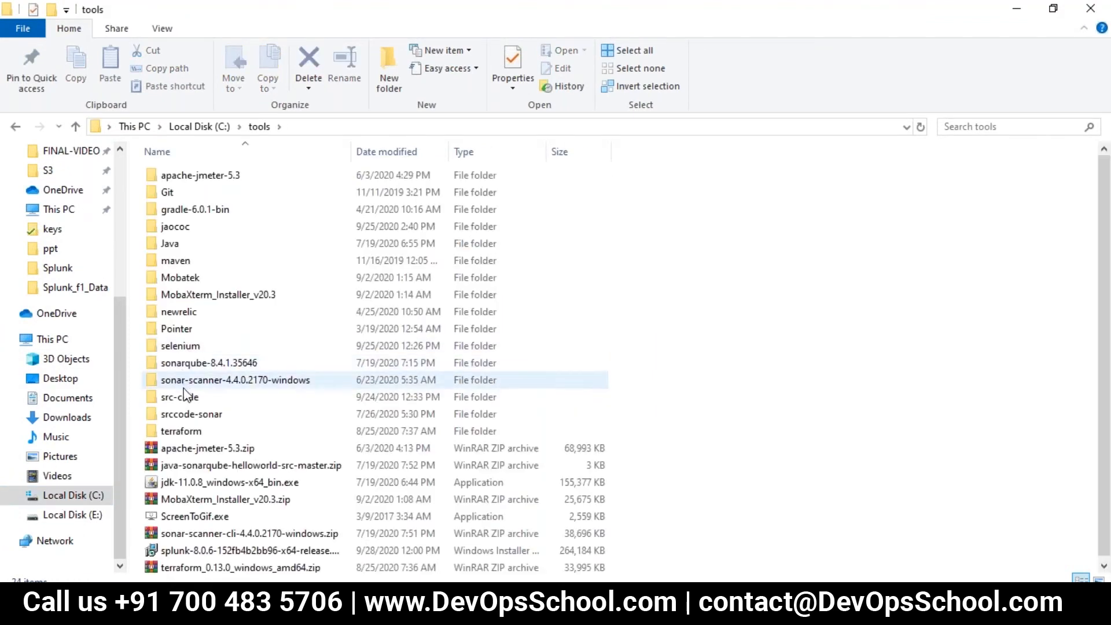
click(185, 395)
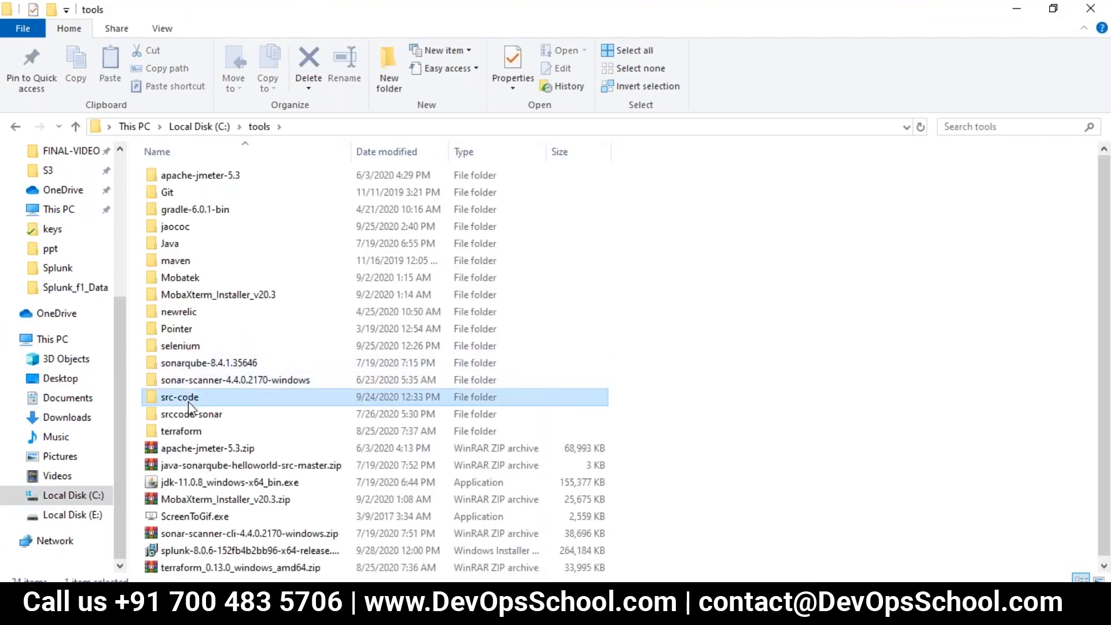
click(217, 132)
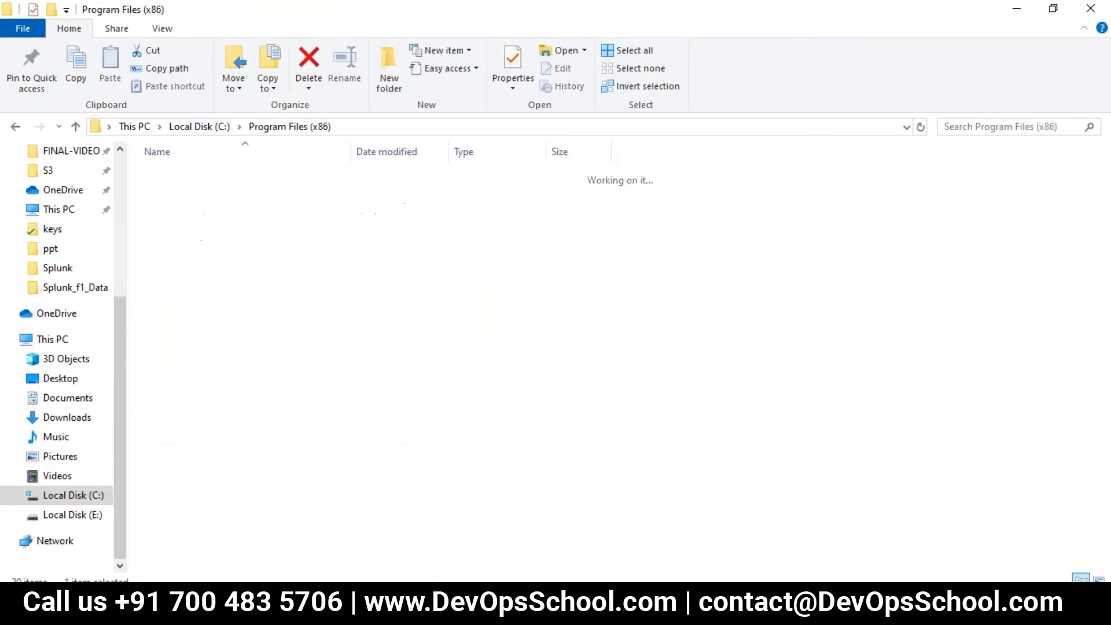
click(186, 332)
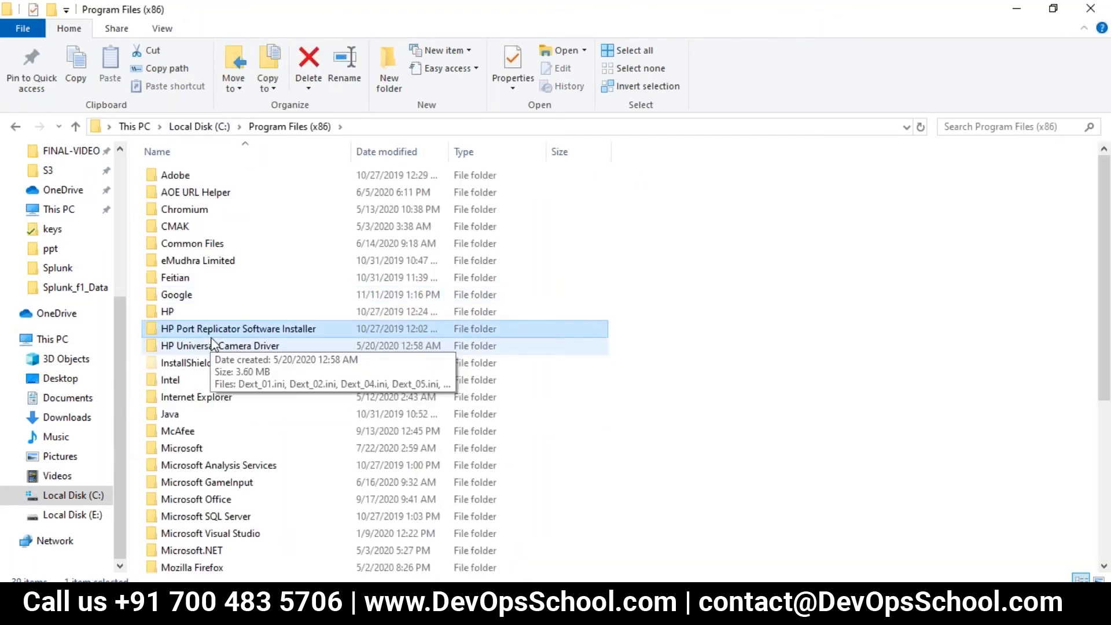
click(199, 127)
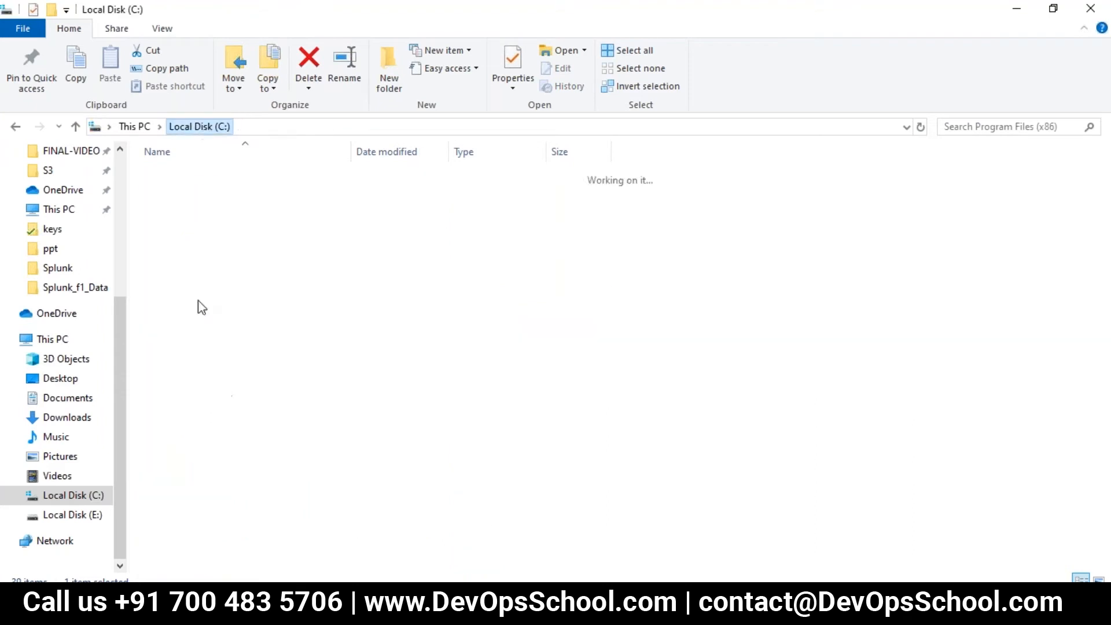
- Open the Splunk folder in Program Files, and return to Chrome to recheck the passwd path in the reset instructions
double_click(178, 276)
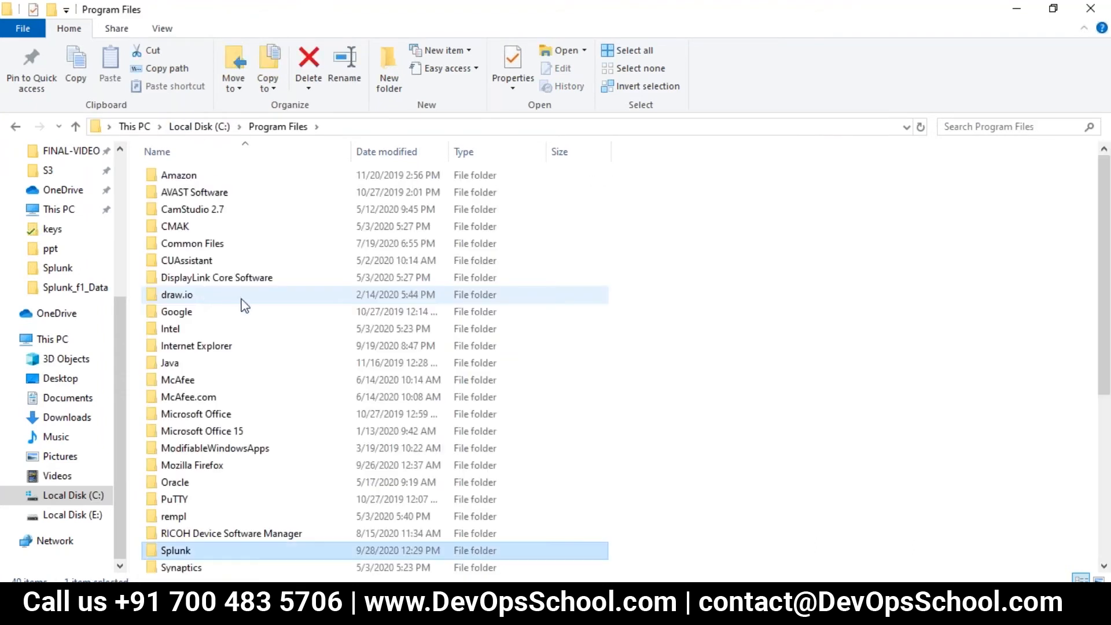
double_click(194, 550)
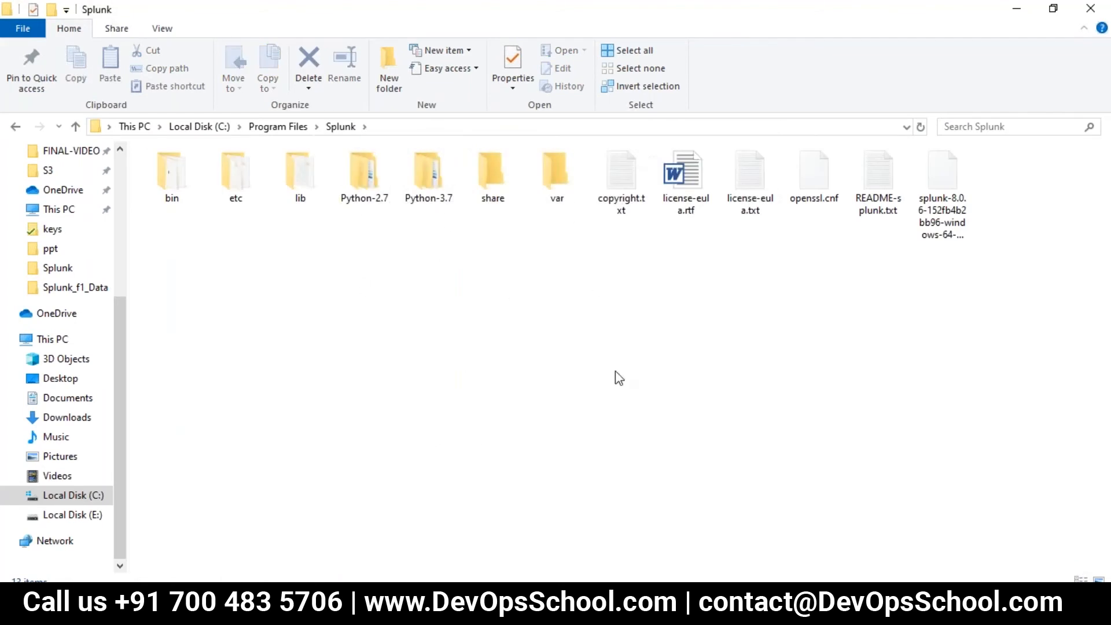
key(alt+Tab)
click(346, 233)
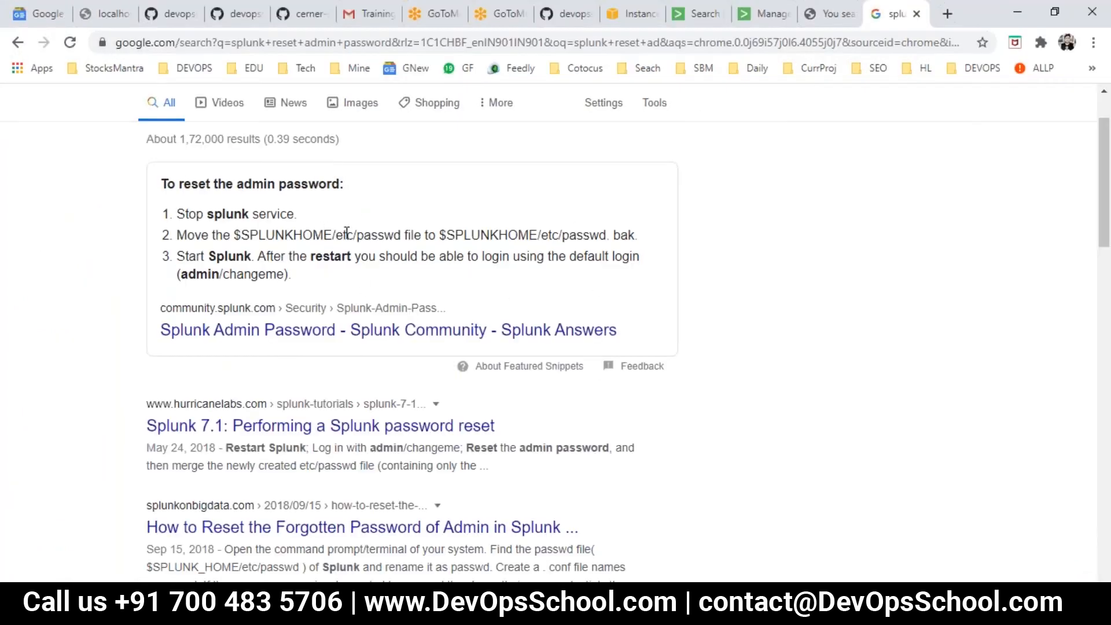
double_click(370, 235)
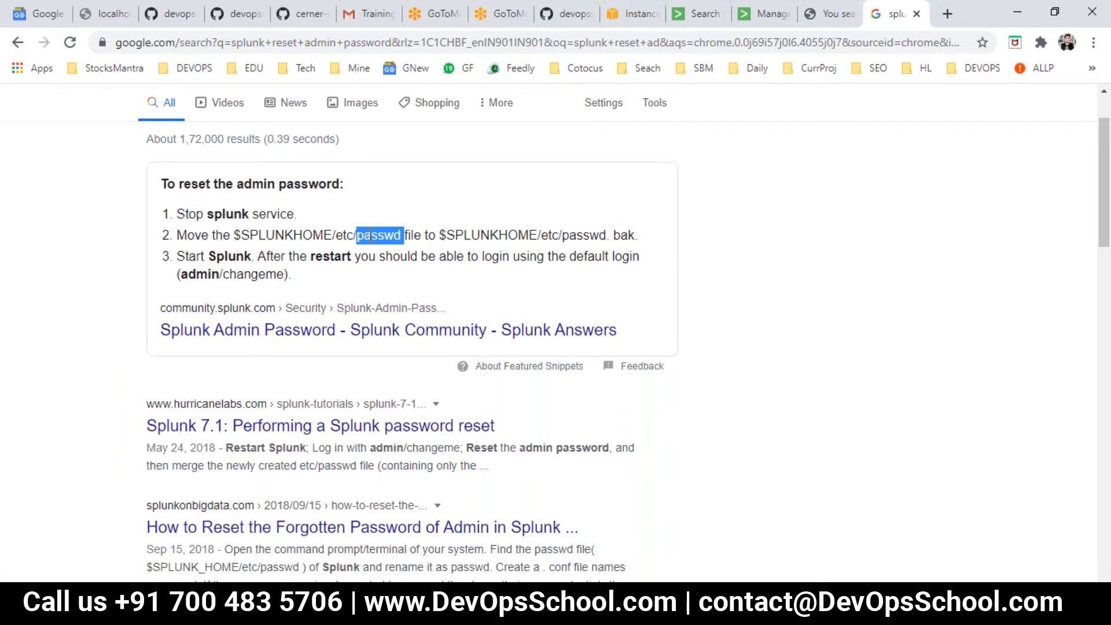
- Return to File Explorer, open Splunk's etc folder and select the passwd file
key(alt+Tab)
double_click(228, 171)
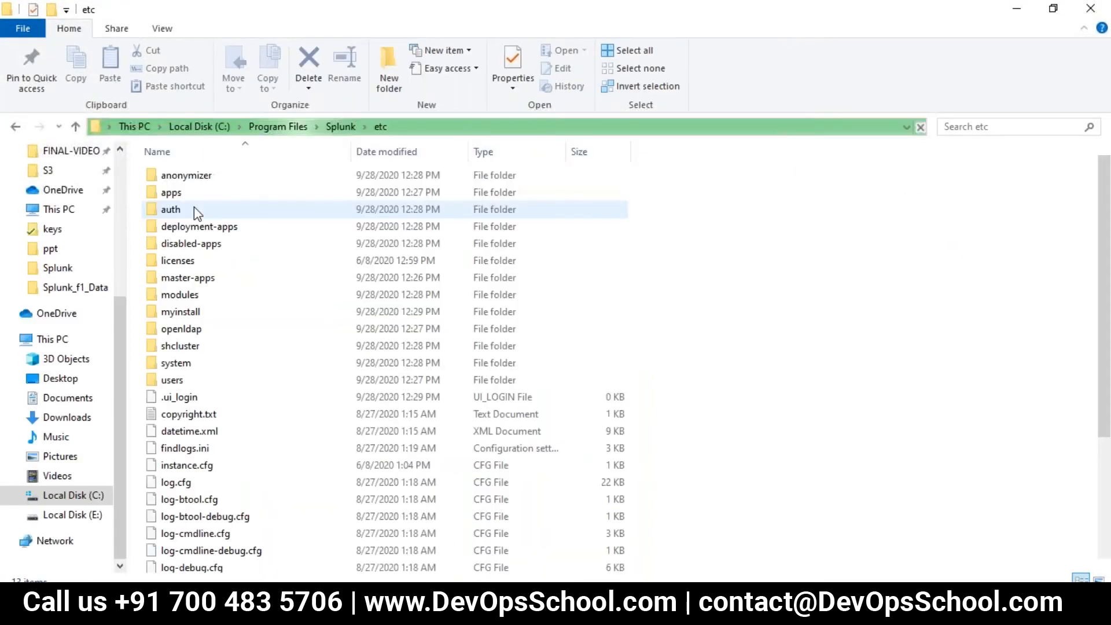
click(173, 432)
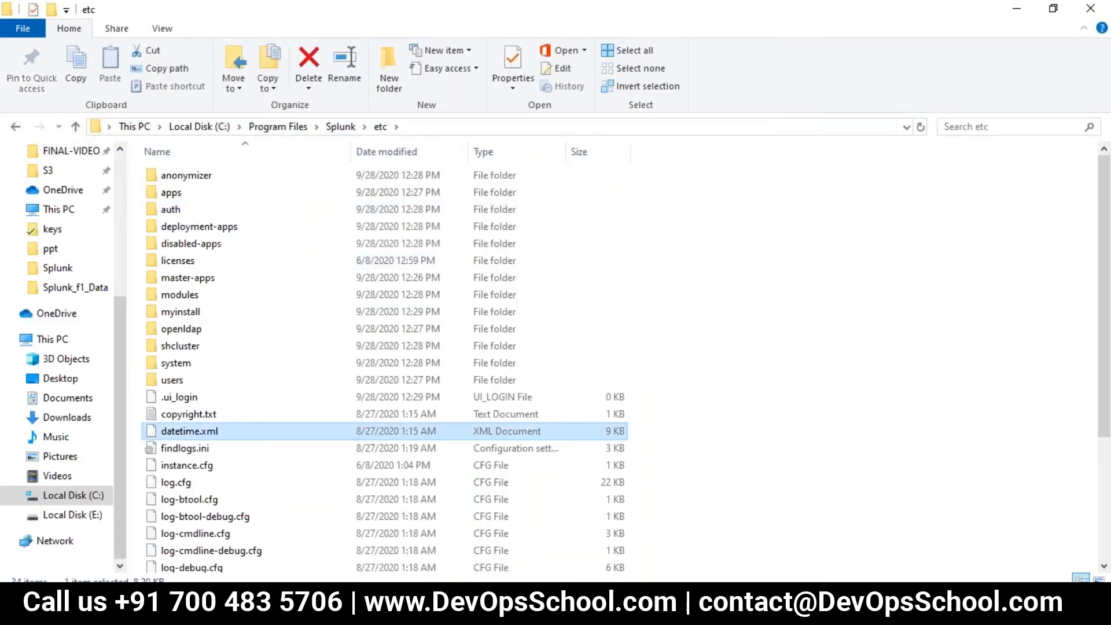
key(p)
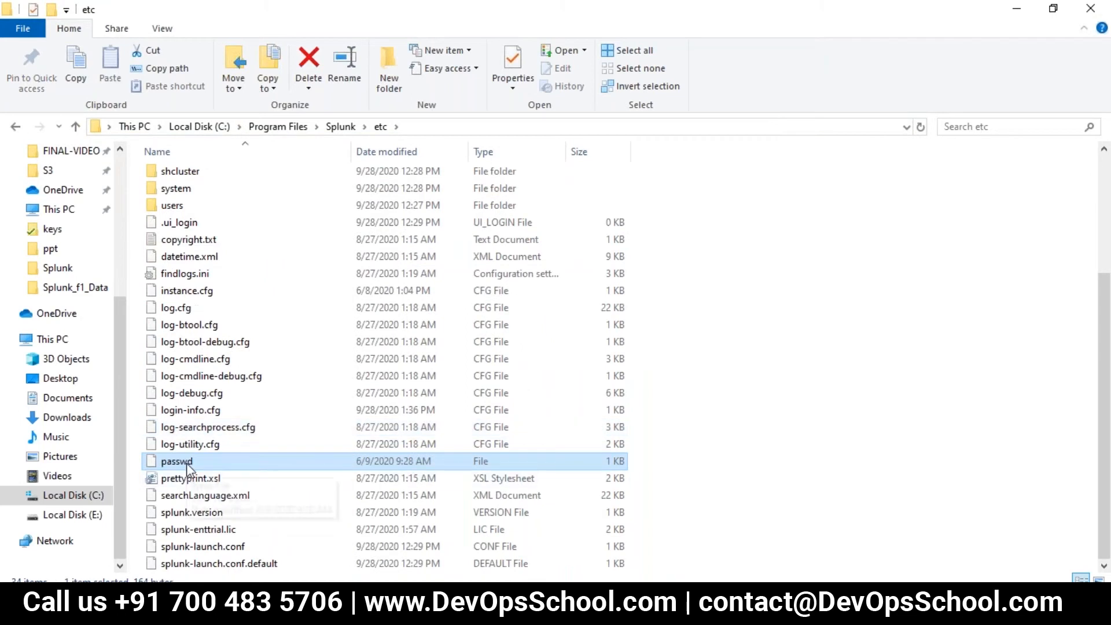
- Return to Chrome, open the Splunk Community result on the admin password in a new tab and read the replies
key(alt+Tab)
right_click(309, 328)
click(372, 340)
click(902, 13)
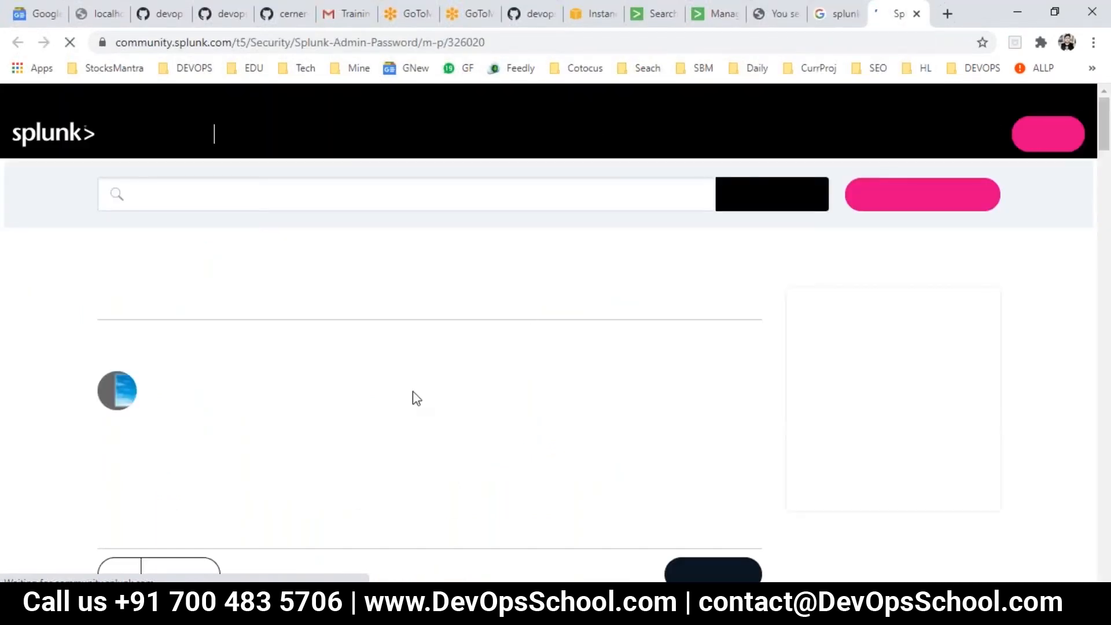
scroll(411, 402, down, 7)
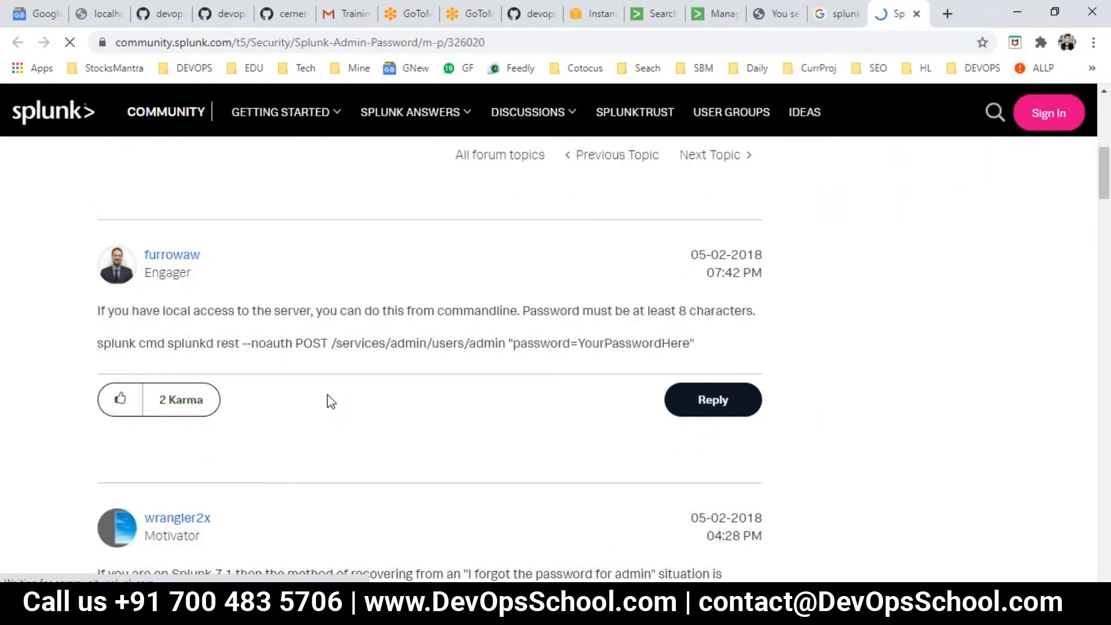
scroll(322, 376, down, 1)
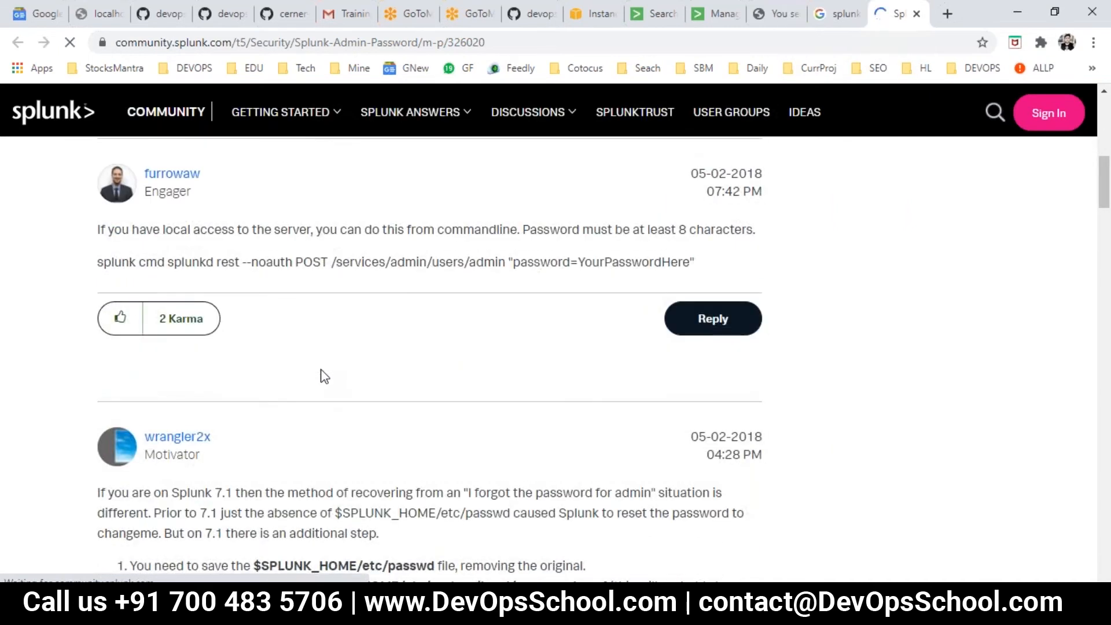
- Read the Splunk 7.1 recovery steps for a forgotten admin password in the community thread
scroll(324, 382, down, 4)
drag(168, 322, 451, 451)
click(515, 449)
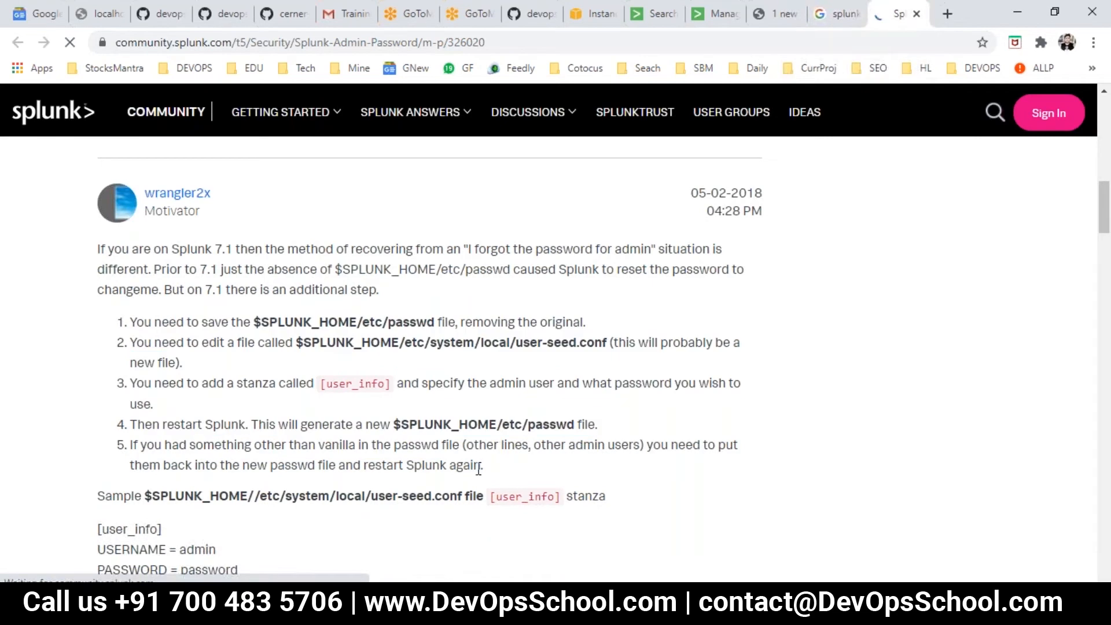
- Examine the reply giving the splunk cmd splunkd rest command for changing the admin password locally
scroll(262, 485, up, 5)
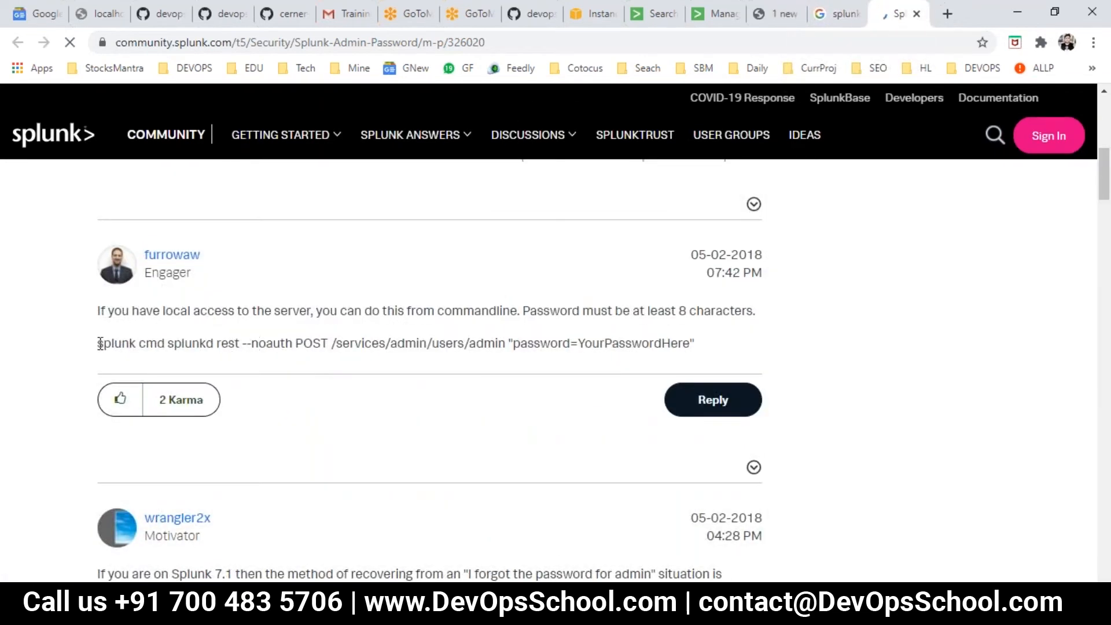
double_click(194, 339)
double_click(225, 336)
drag(273, 338, 431, 331)
drag(576, 338, 384, 333)
- Examine the sample user-seed.conf stanza with its [user_info] entries and skim the follow-up replies
scroll(404, 379, down, 5)
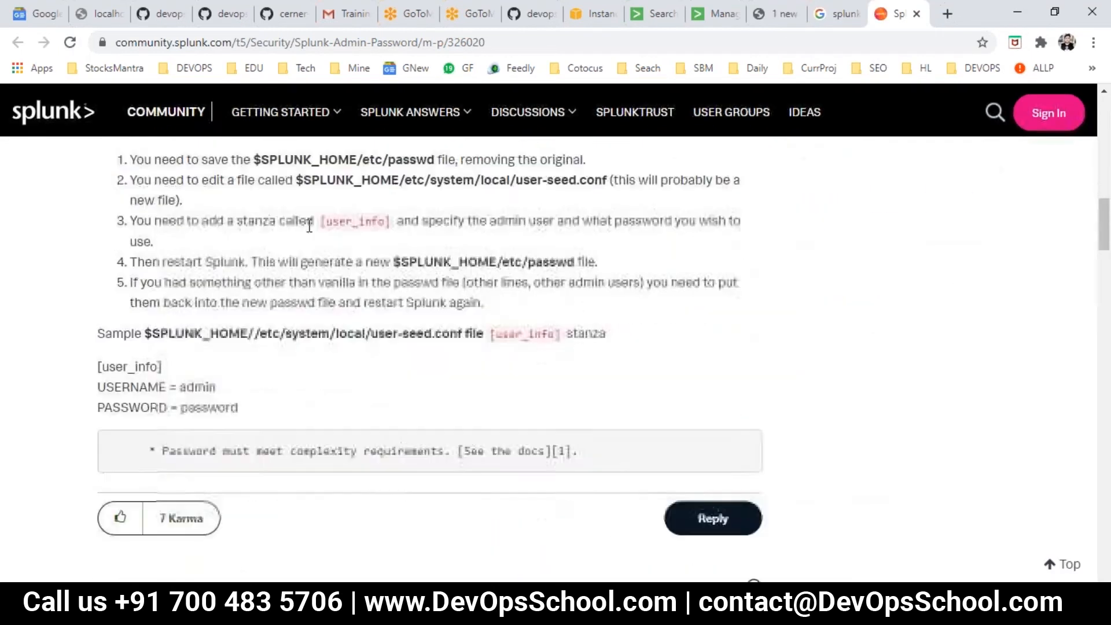
scroll(336, 295, up, 3)
drag(287, 370, 409, 370)
drag(236, 326, 130, 263)
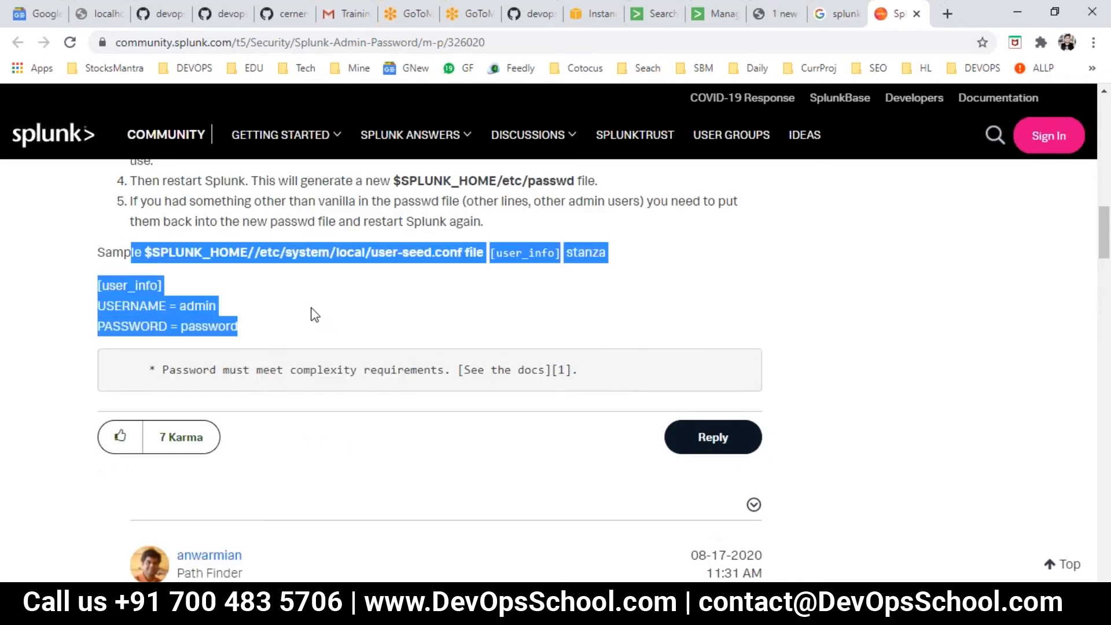
click(422, 366)
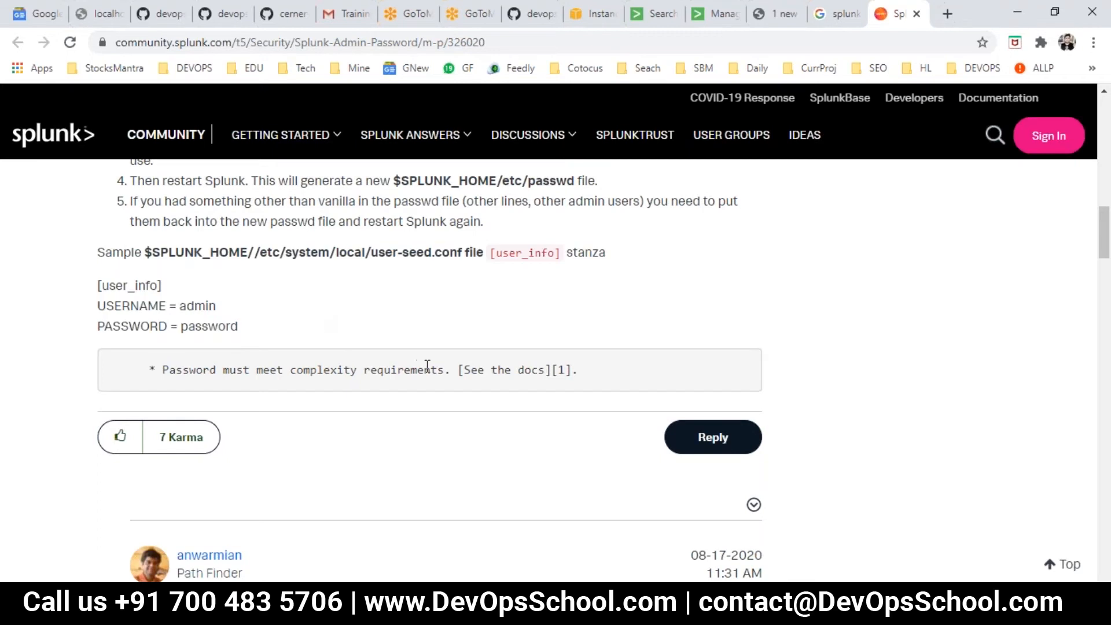
scroll(429, 350, down, 5)
scroll(431, 352, up, 3)
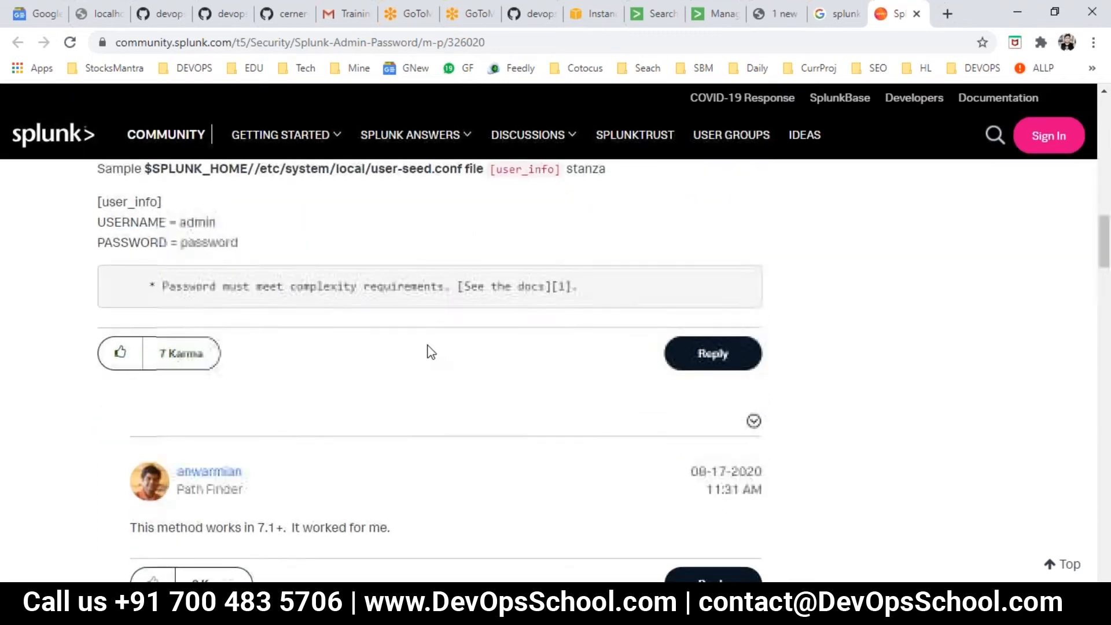
scroll(431, 351, down, 10)
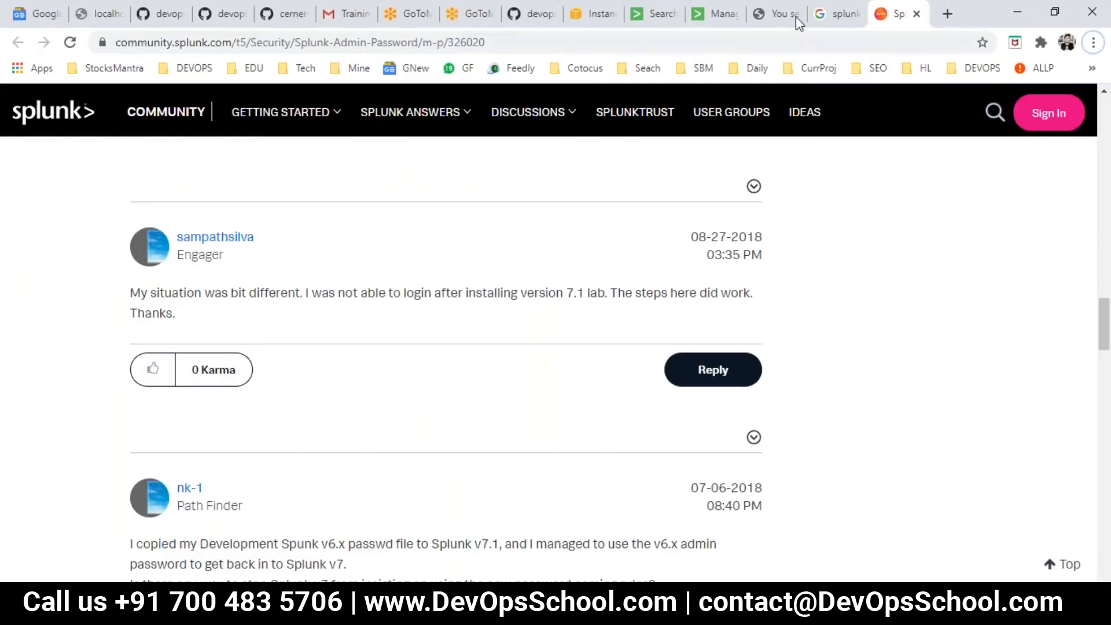
- Revisit the Google reset instructions and the Indexes page, and return to the Splunk search on the home index
click(821, 16)
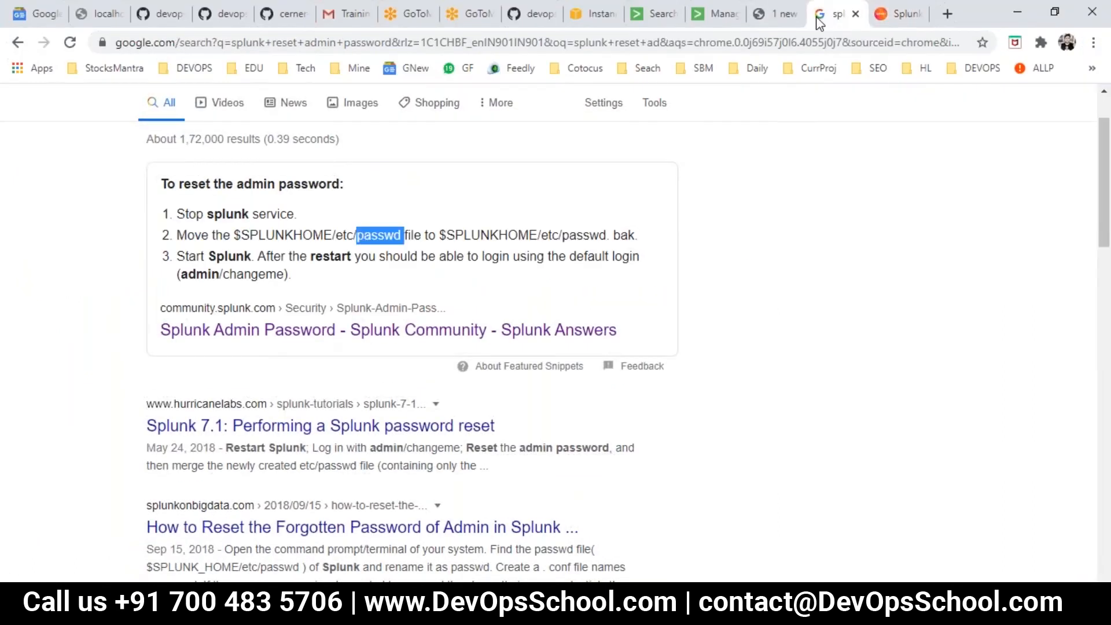
click(882, 23)
click(775, 17)
click(715, 18)
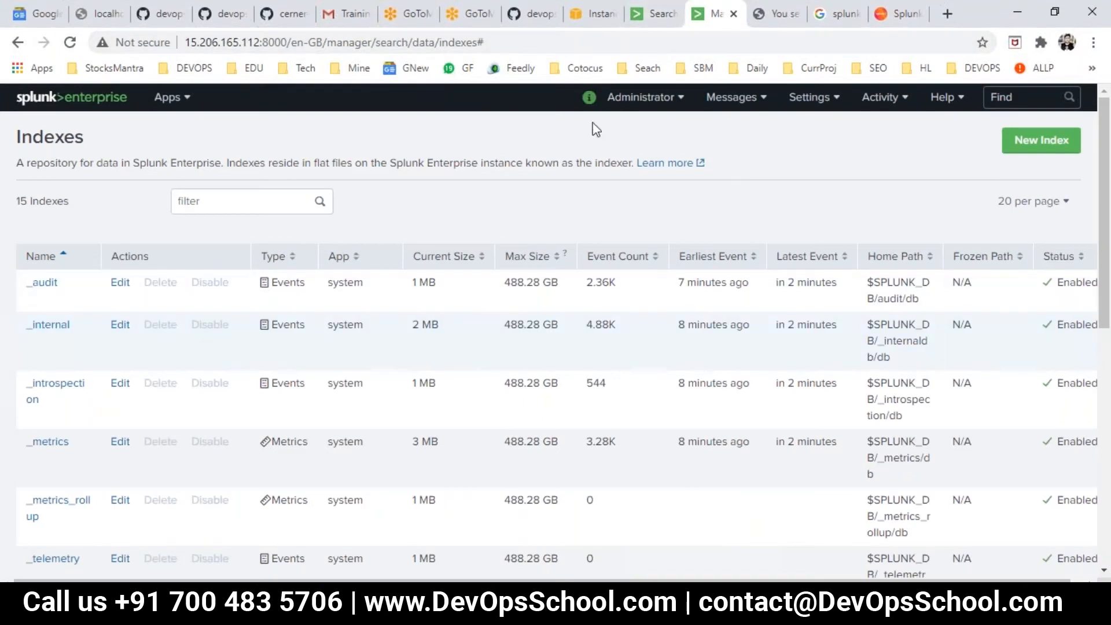
click(654, 13)
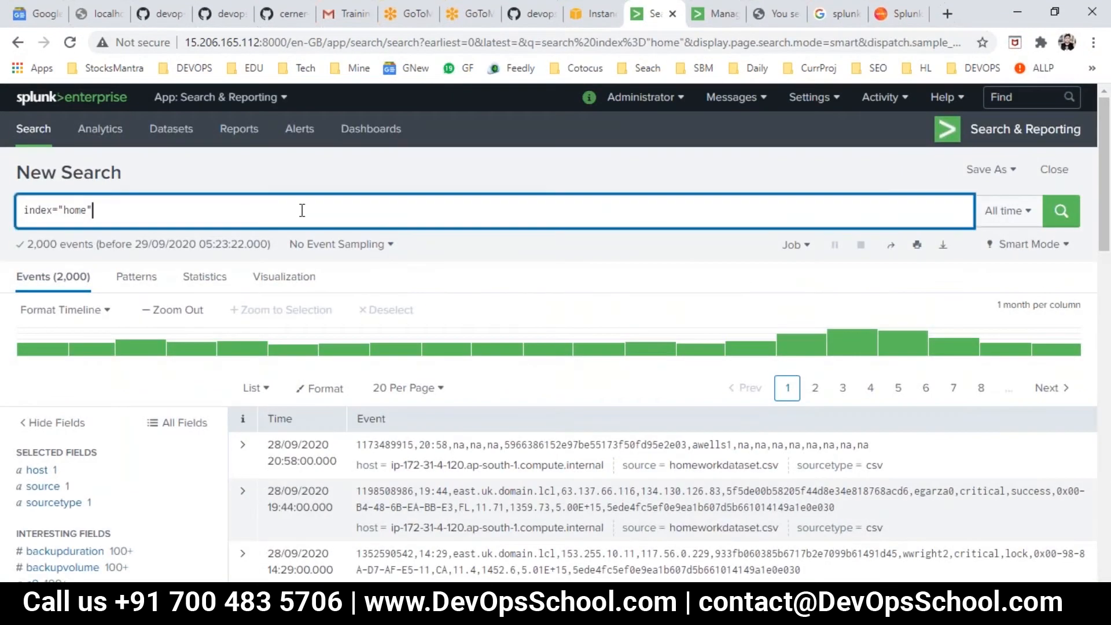
- In the devopsschool-training-notes GitHub repositories, open cerner-splunk-june-2020 and its day2.txt file
click(226, 13)
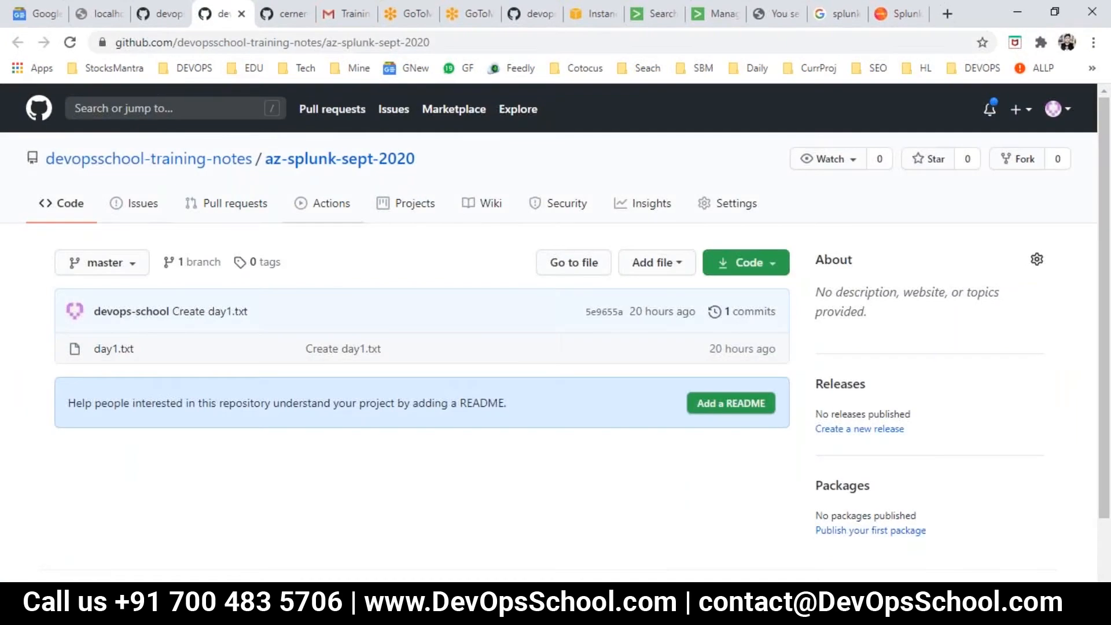
click(169, 15)
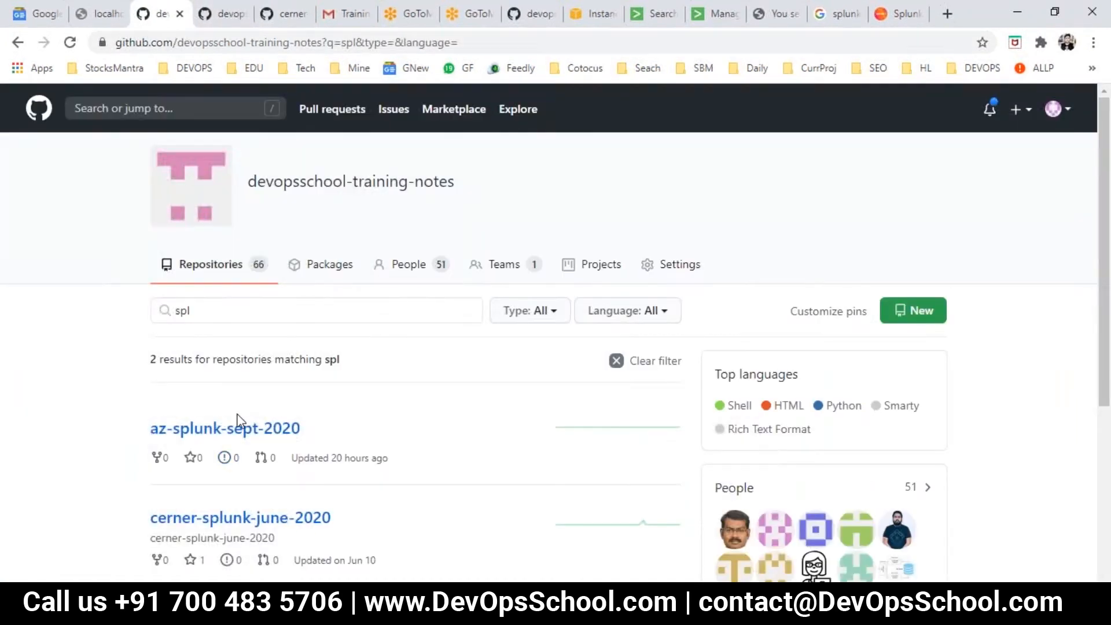
click(272, 308)
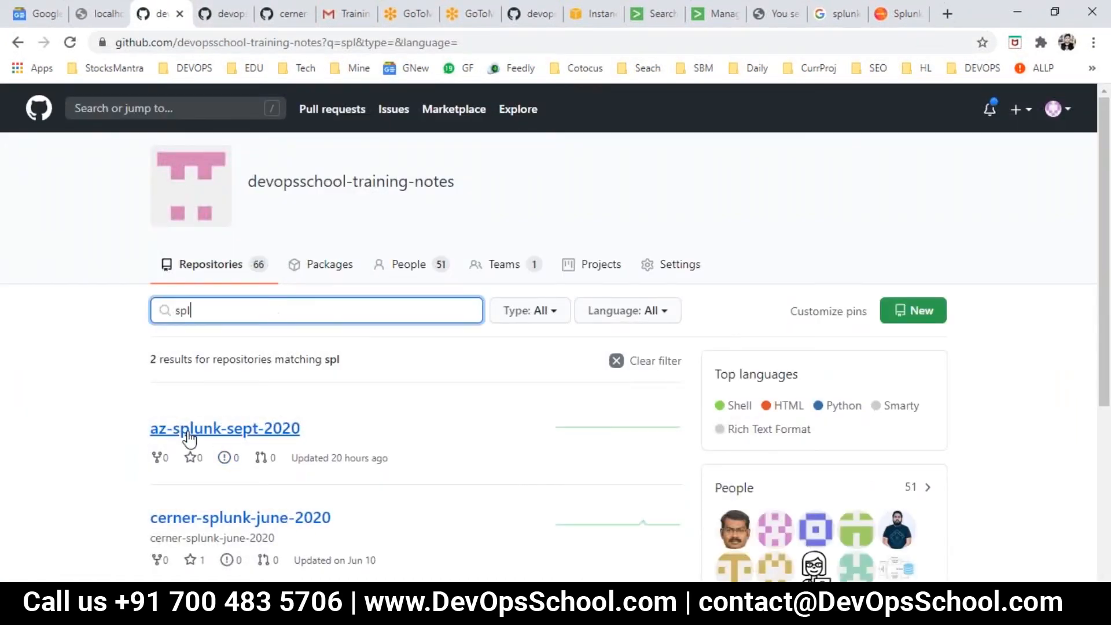
scroll(220, 520, down, 3)
click(229, 362)
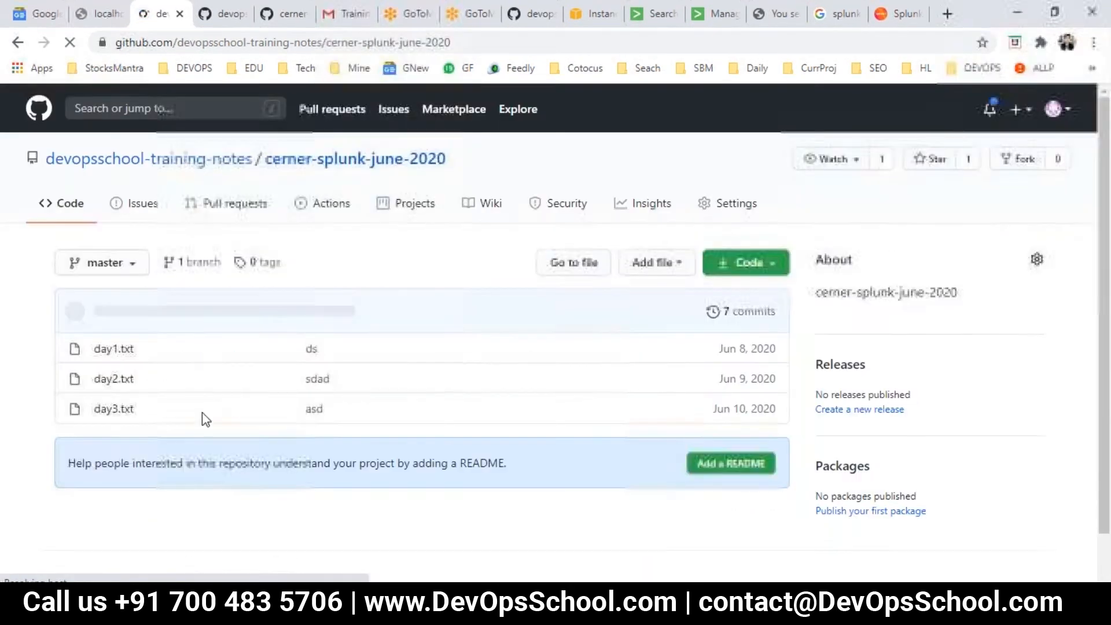
click(113, 379)
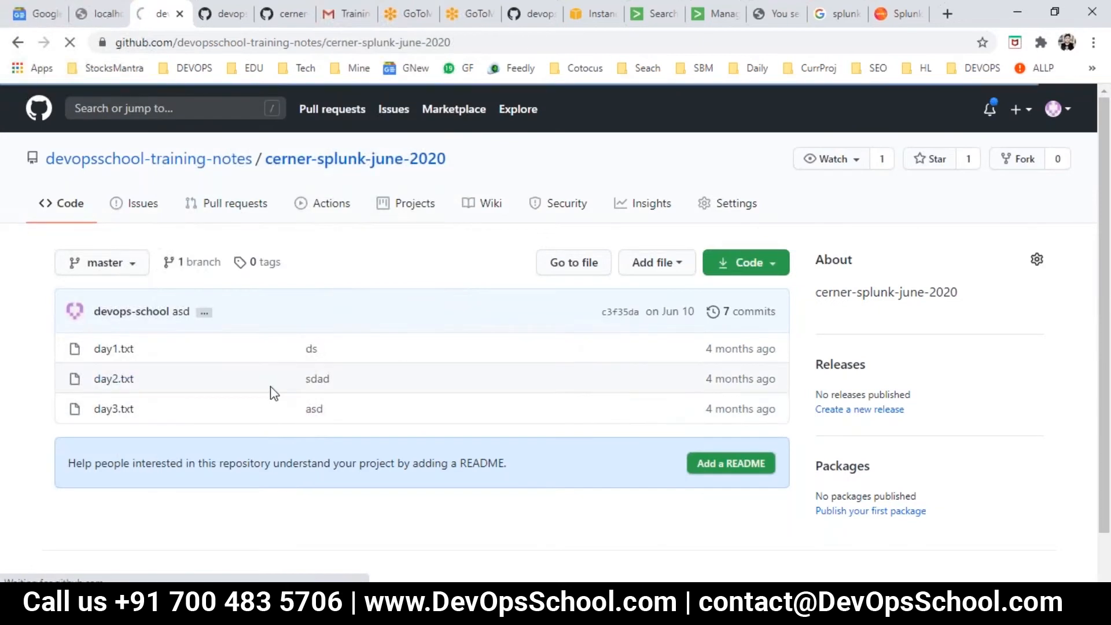
- Copy the day2.txt notes from the homeworkdataset.csv line through the last TABLE example search
scroll(272, 396, down, 12)
scroll(255, 357, up, 3)
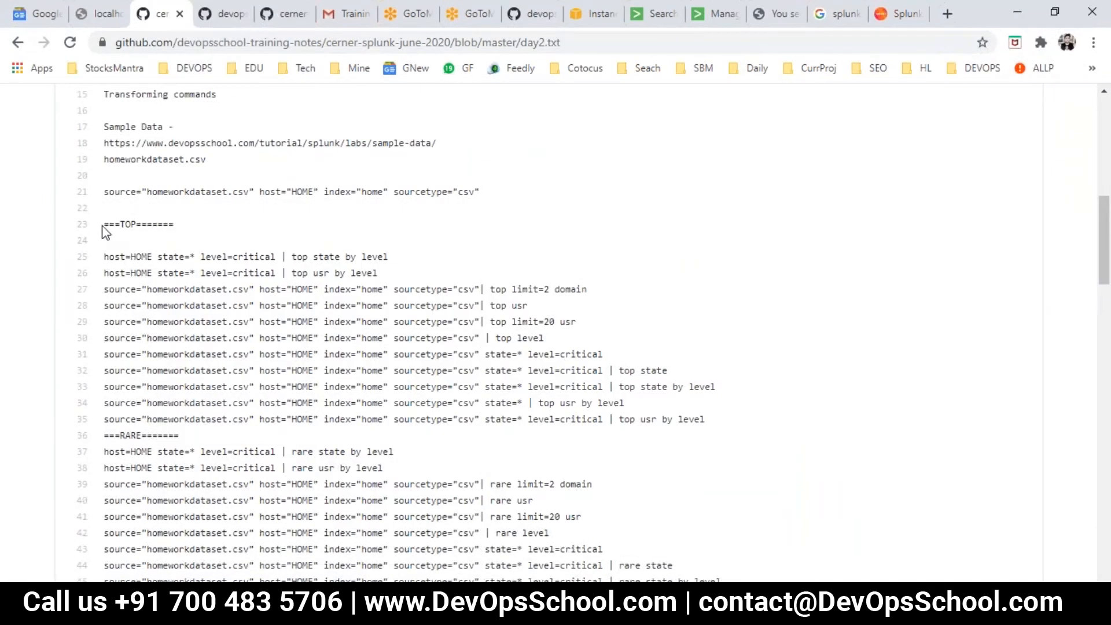
drag(103, 225, 128, 239)
drag(104, 192, 192, 234)
scroll(241, 249, down, 3)
scroll(242, 260, up, 4)
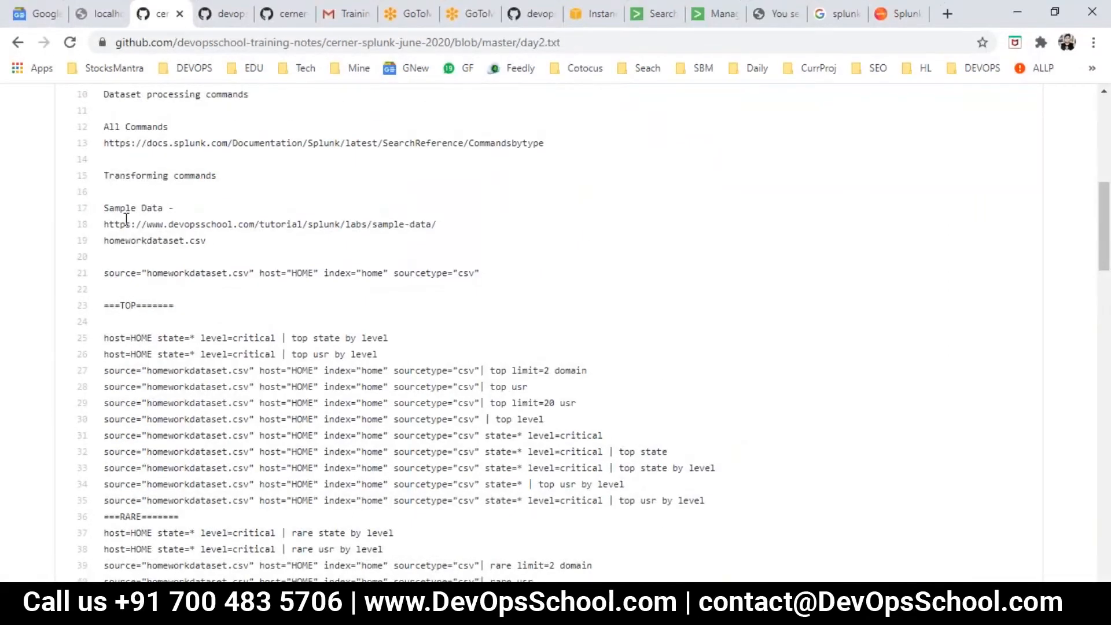
scroll(238, 318, down, 8)
drag(124, 251, 750, 365)
scroll(286, 364, down, 3)
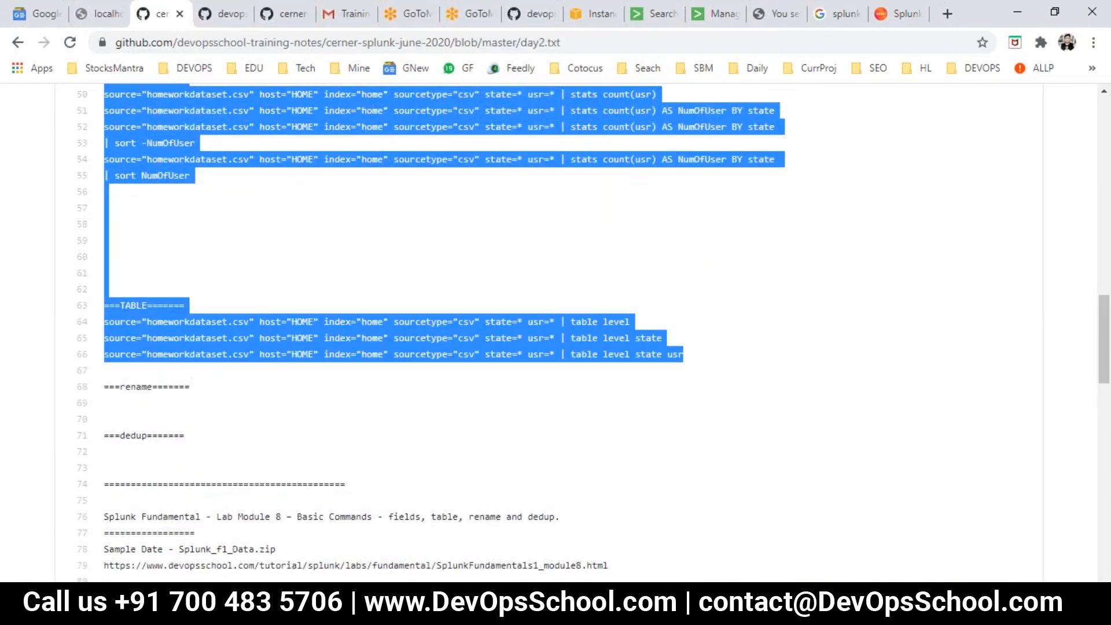
- Paste the copied searches below the participant list in Notepad's Day2.txt, save the file and reduce the text zoom
click(653, 539)
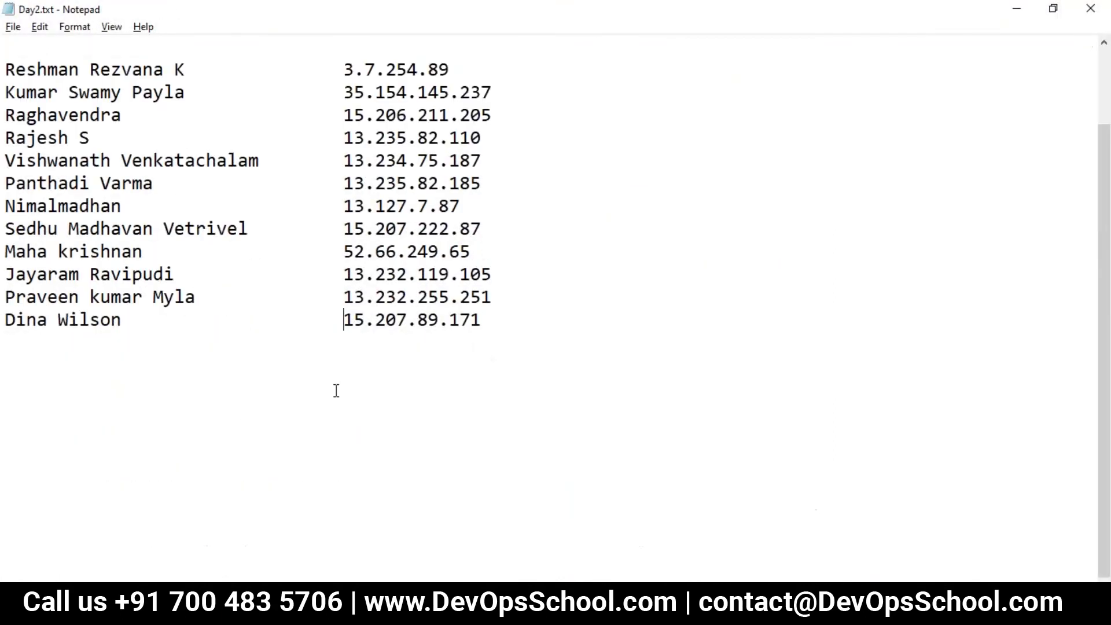
key(ctrl+v)
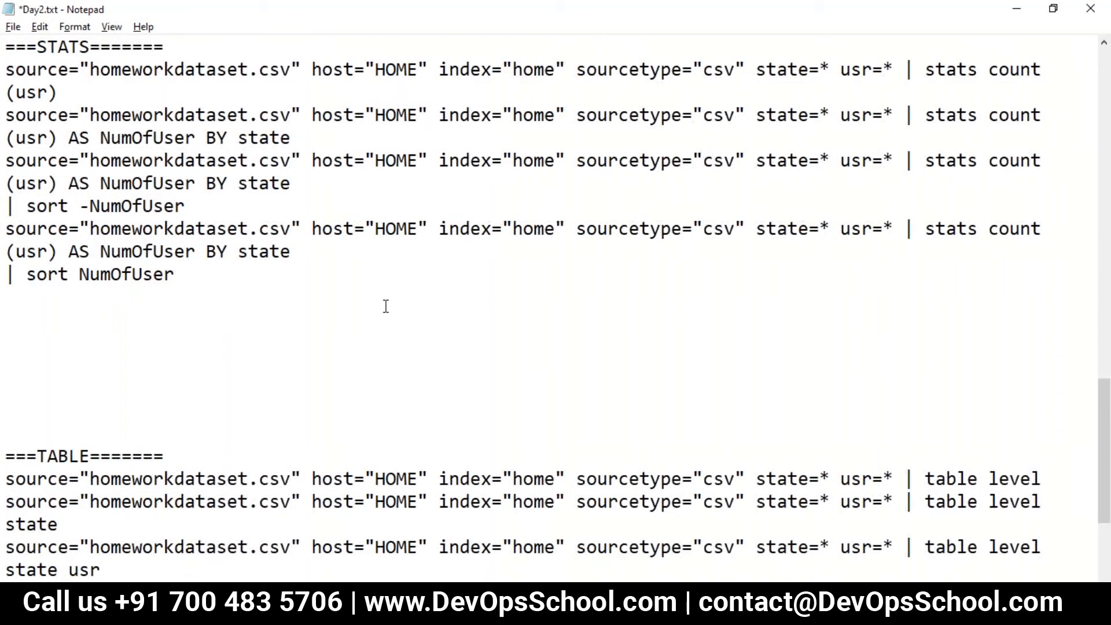
ctrl+scroll(386, 306, down, 4)
scroll(386, 306, up, 10)
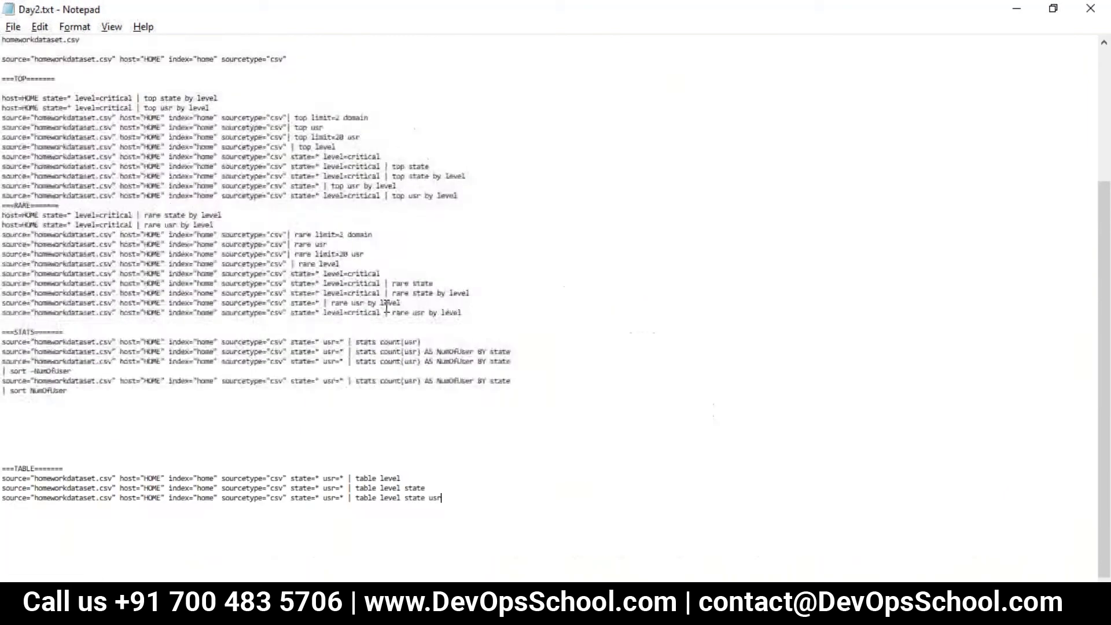
scroll(284, 287, up, 5)
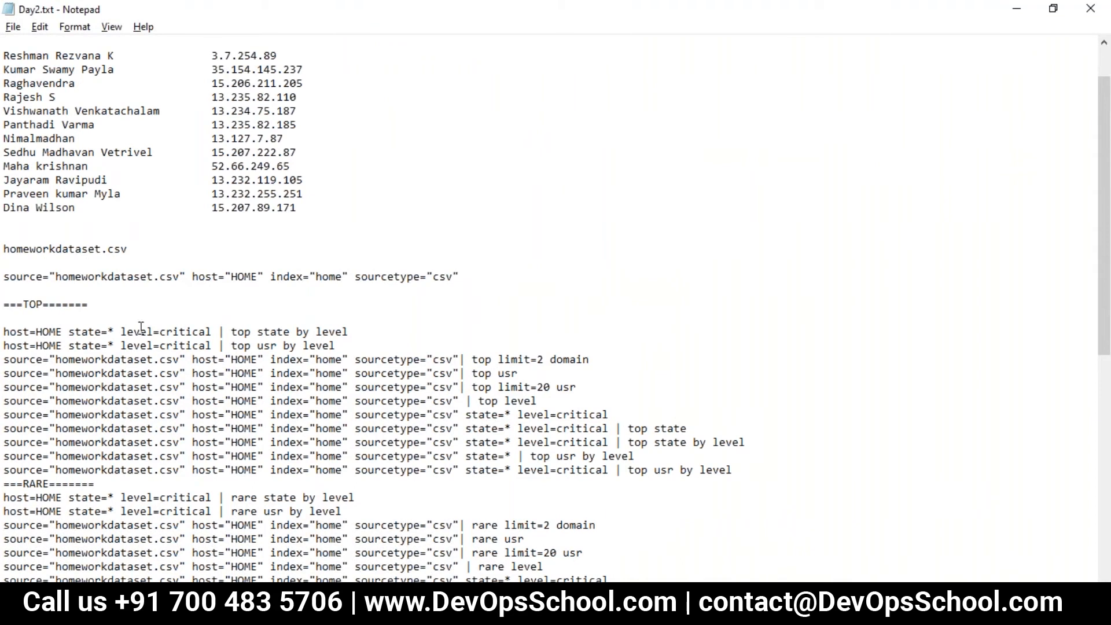
- Check the sourcetype field's value in the Splunk home index search against the homeworkdataset.csv search line in Day2.txt
double_click(122, 278)
click(154, 289)
key(alt+Tab)
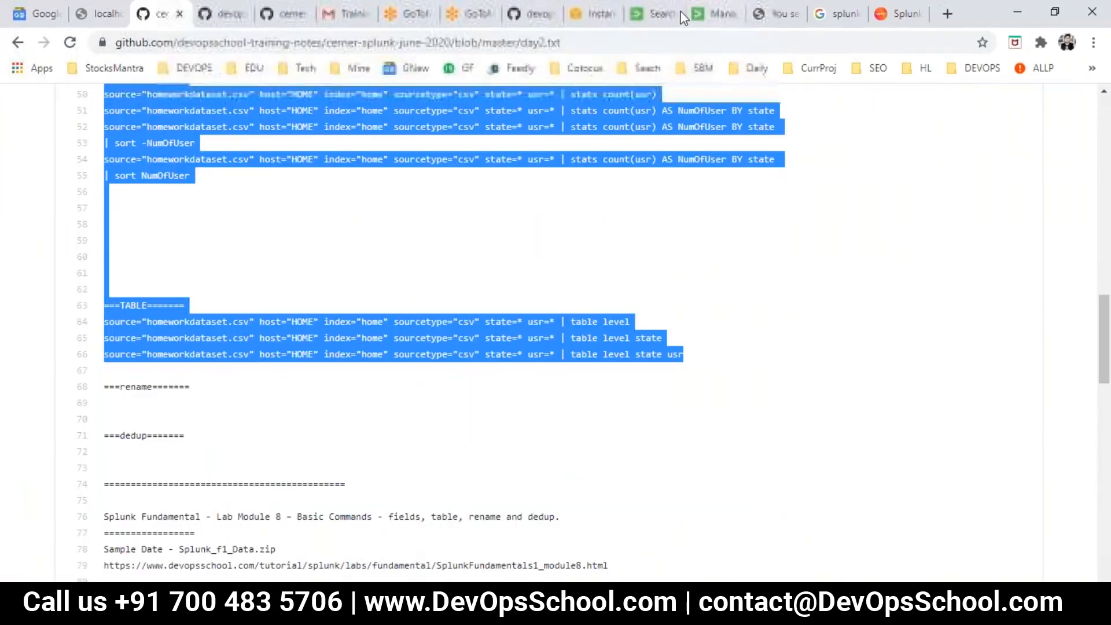
click(659, 16)
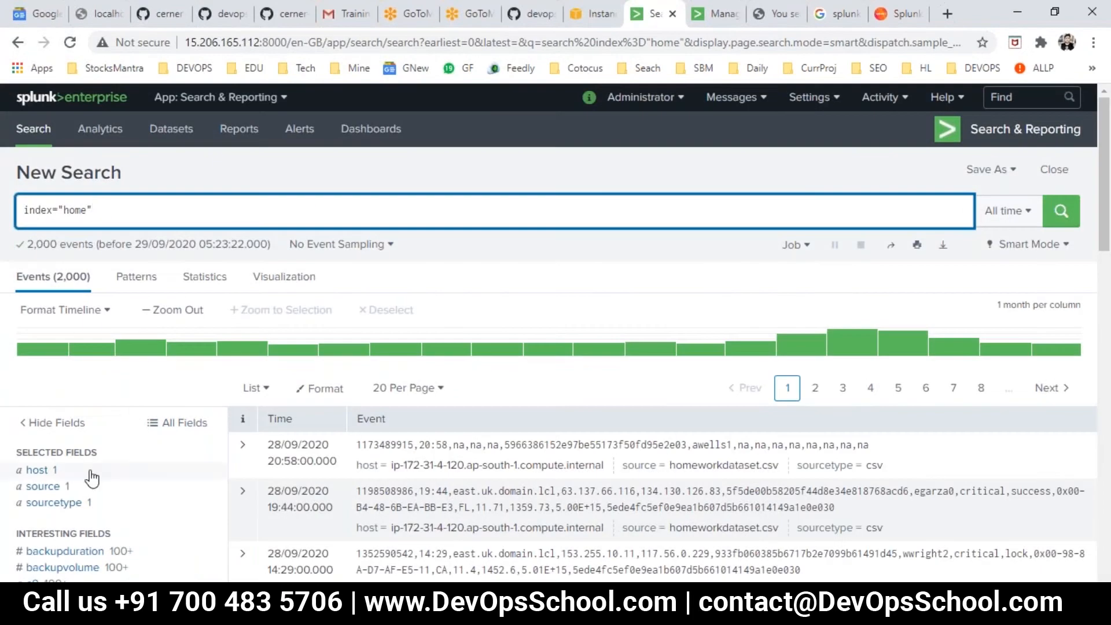
scroll(121, 488, down, 3)
click(53, 340)
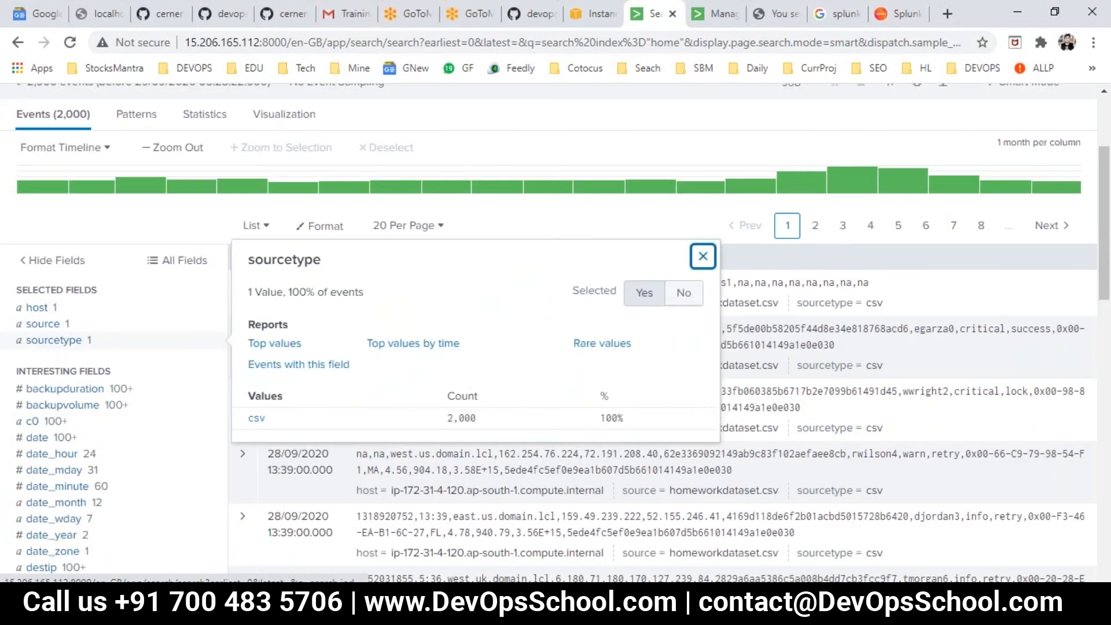
drag(275, 419, 250, 417)
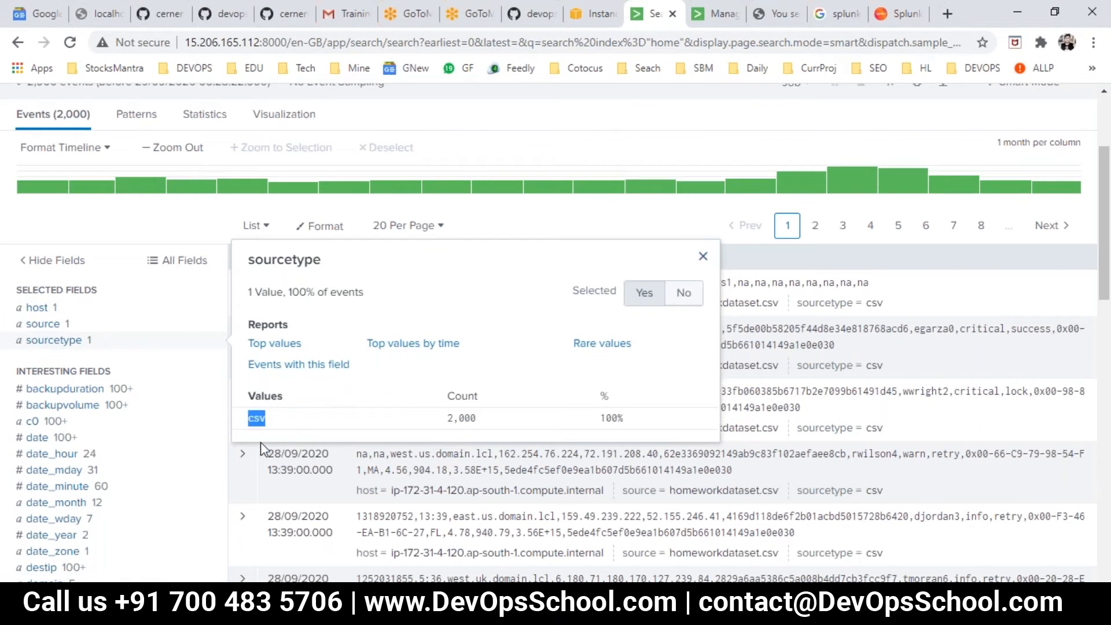
scroll(142, 392, up, 3)
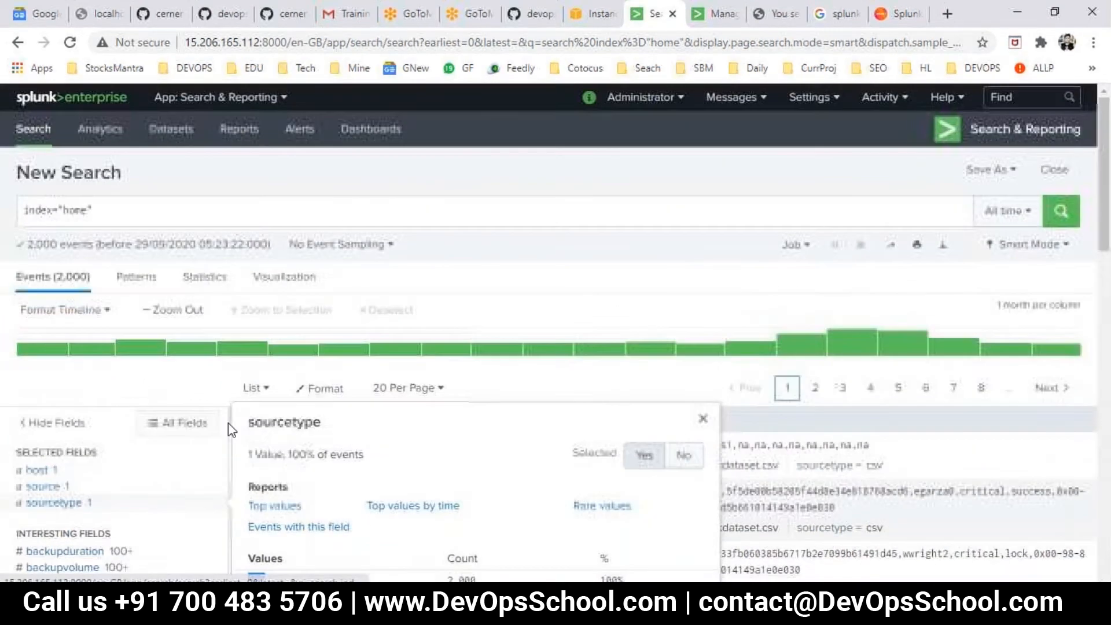
key(alt+Tab)
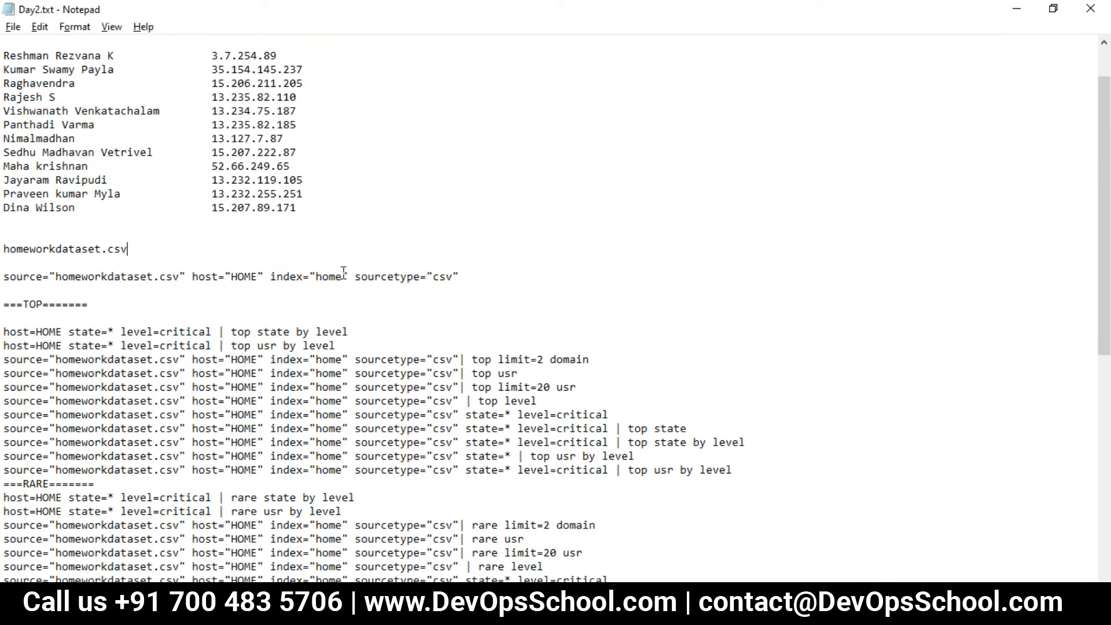
- Check the source field's value in the Splunk search against the source in the Day2.txt search line
key(alt+Tab)
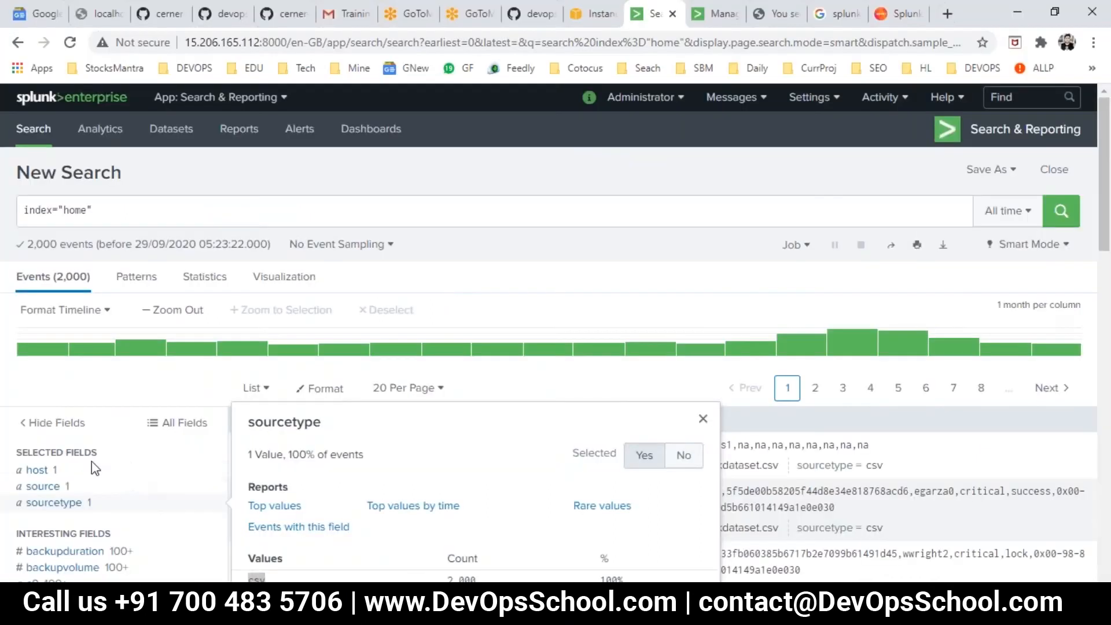
scroll(68, 493, down, 2)
click(42, 407)
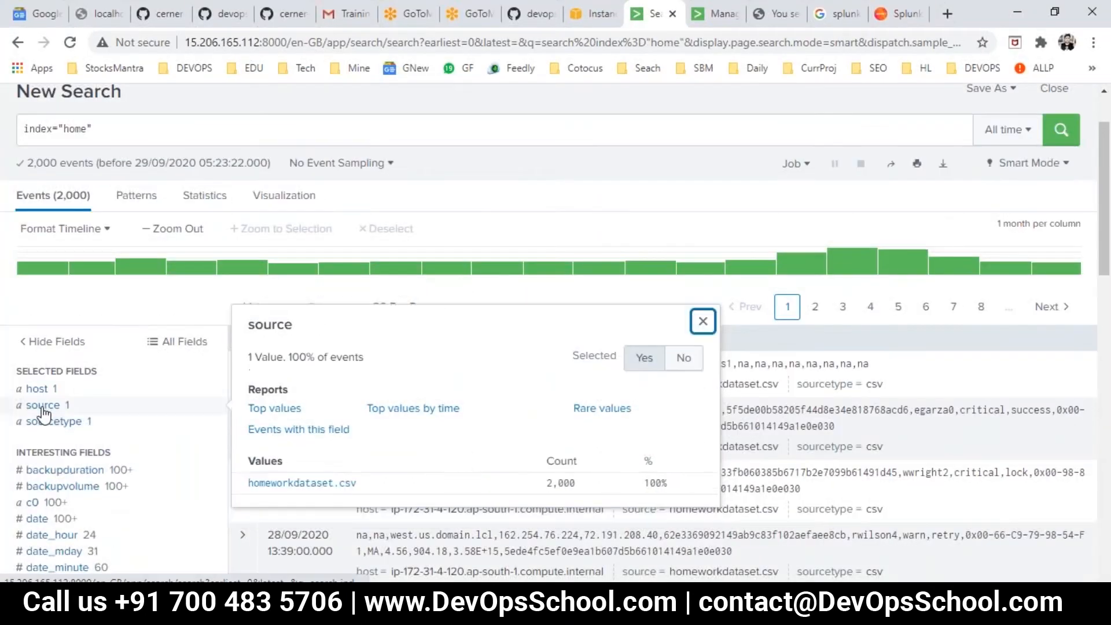
drag(243, 485, 165, 447)
click(165, 447)
key(alt+Tab)
drag(184, 276, 106, 276)
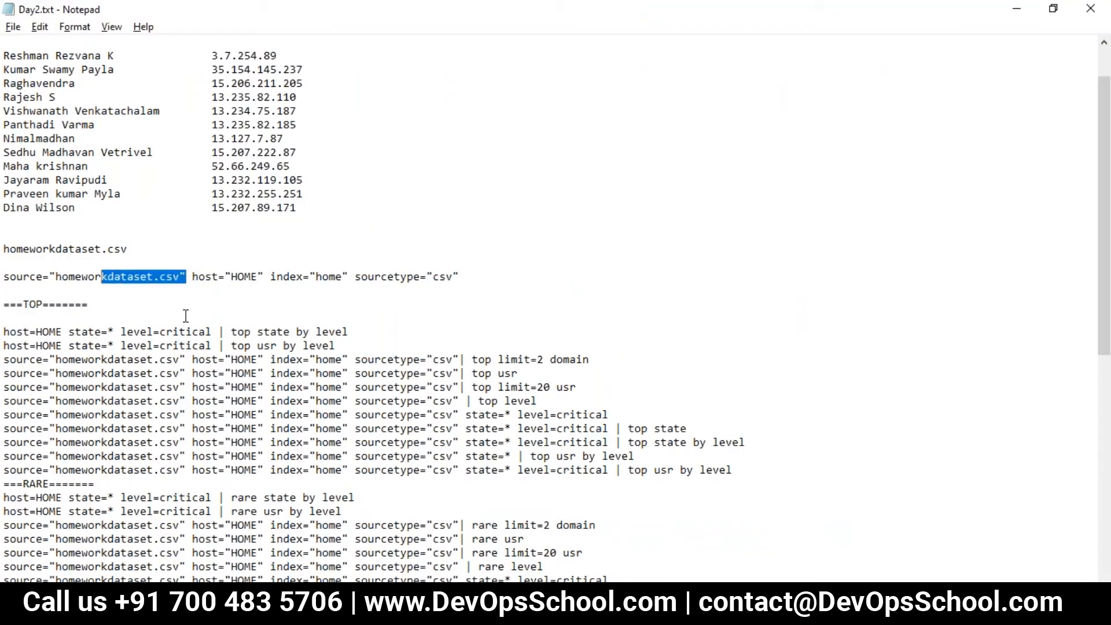
- Copy the host value from Splunk and replace HOME in the first Day2.txt search line with ip-172-31-4-120.ap-south-1.compute.internal
key(alt+Tab)
click(41, 391)
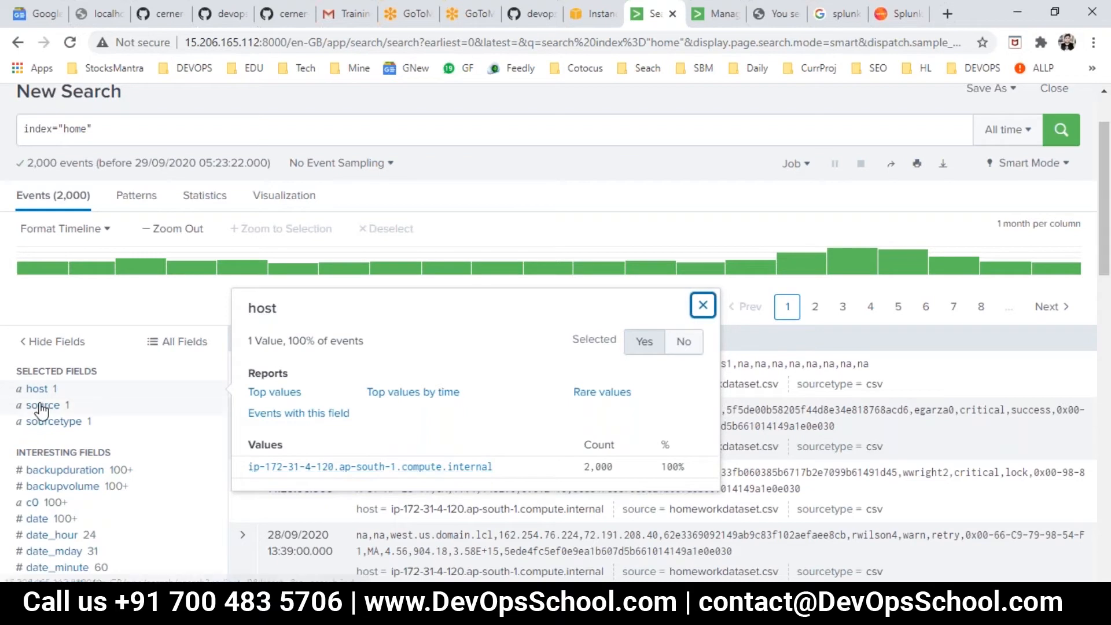
drag(513, 469, 248, 467)
key(ctrl+c)
key(alt+Tab)
click(271, 276)
drag(258, 276, 231, 277)
key(ctrl+v)
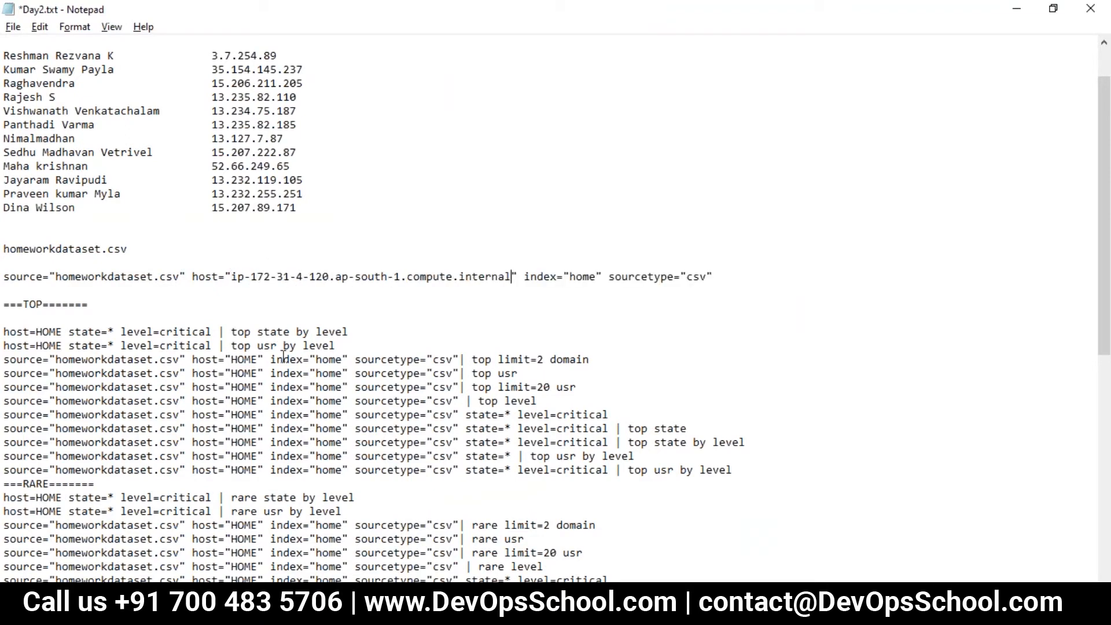
- Copy the first source="homeworkdataset.csv" search line with the internal host from Day2.txt and run it in Splunk's search
drag(743, 283, 55, 277)
key(alt+Tab)
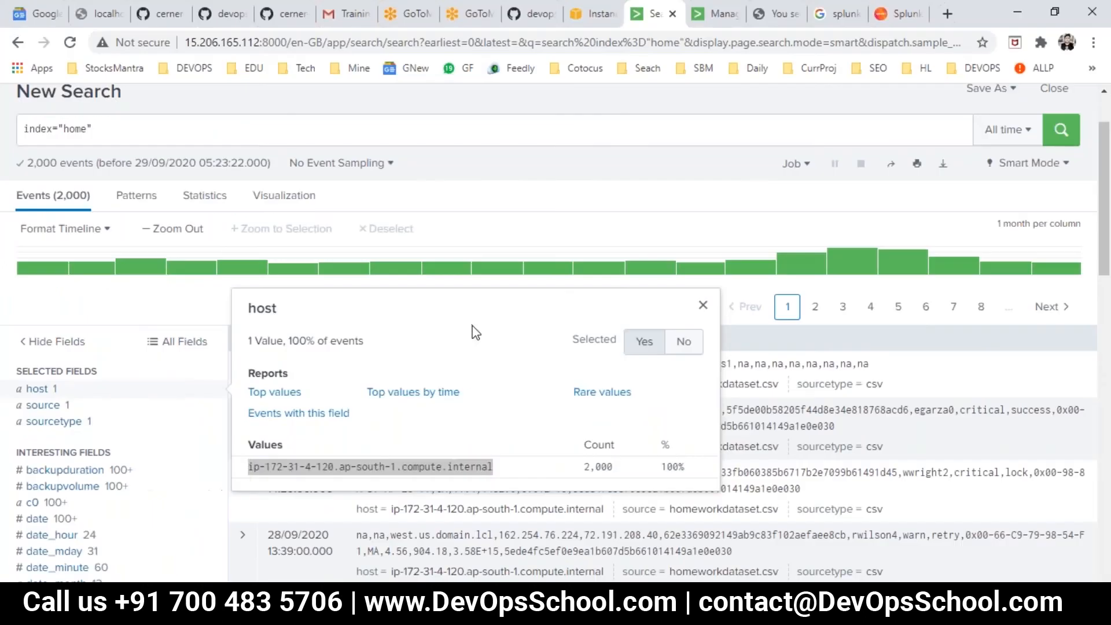
scroll(155, 370, up, 1)
key(alt+Tab)
drag(715, 276, 6, 277)
key(ctrl+c)
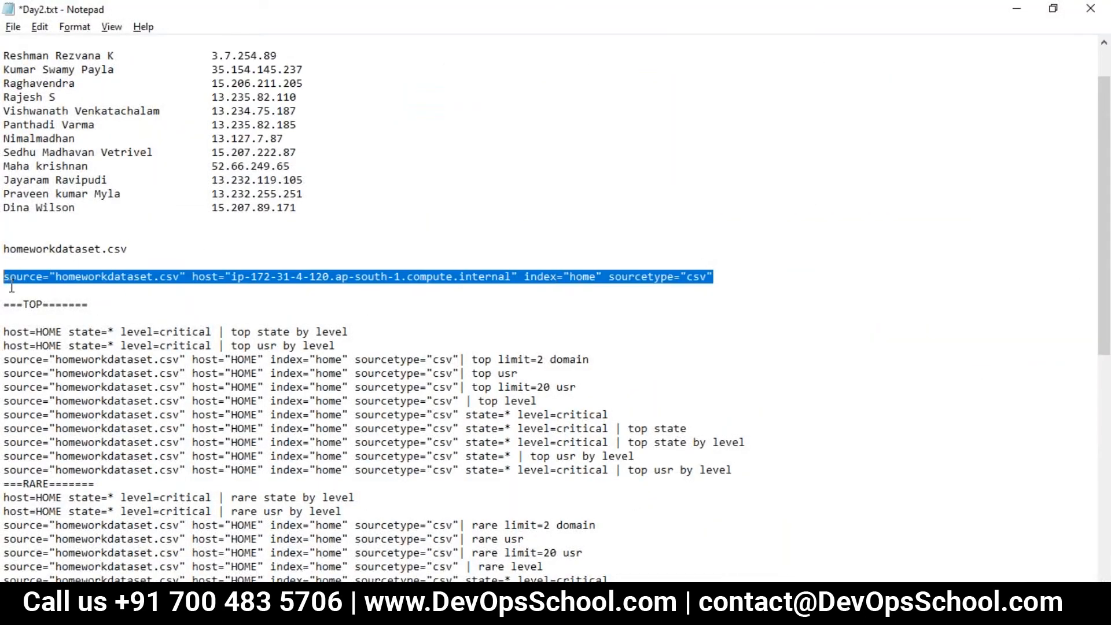
key(alt+Tab)
click(264, 217)
key(ctrl+a)
click(262, 212)
key(ctrl+a)
key(ctrl+v)
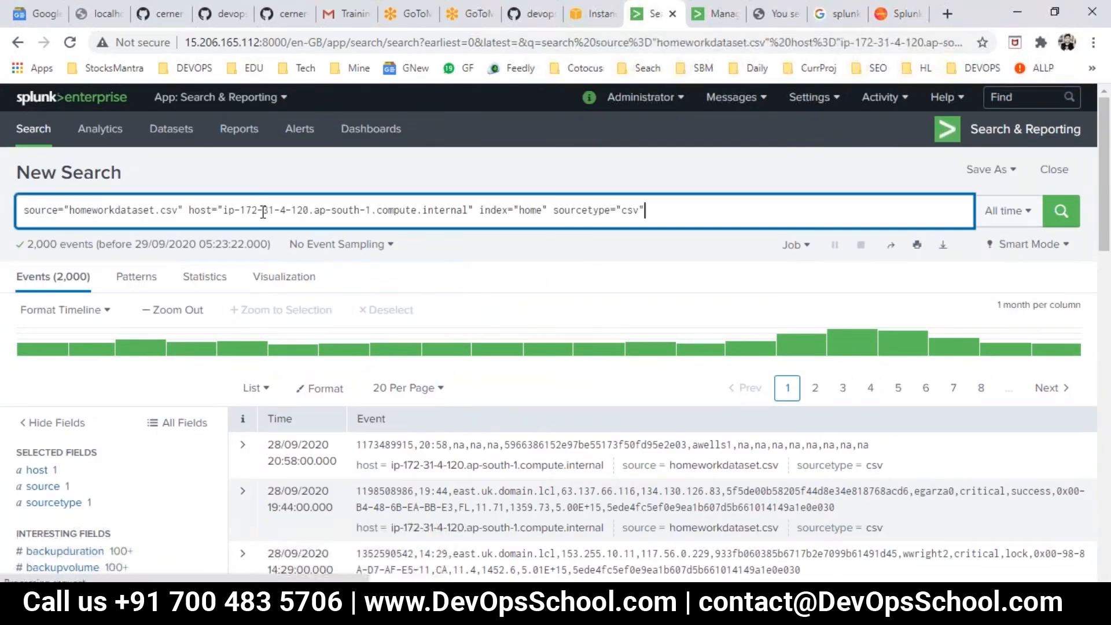
key(Return)
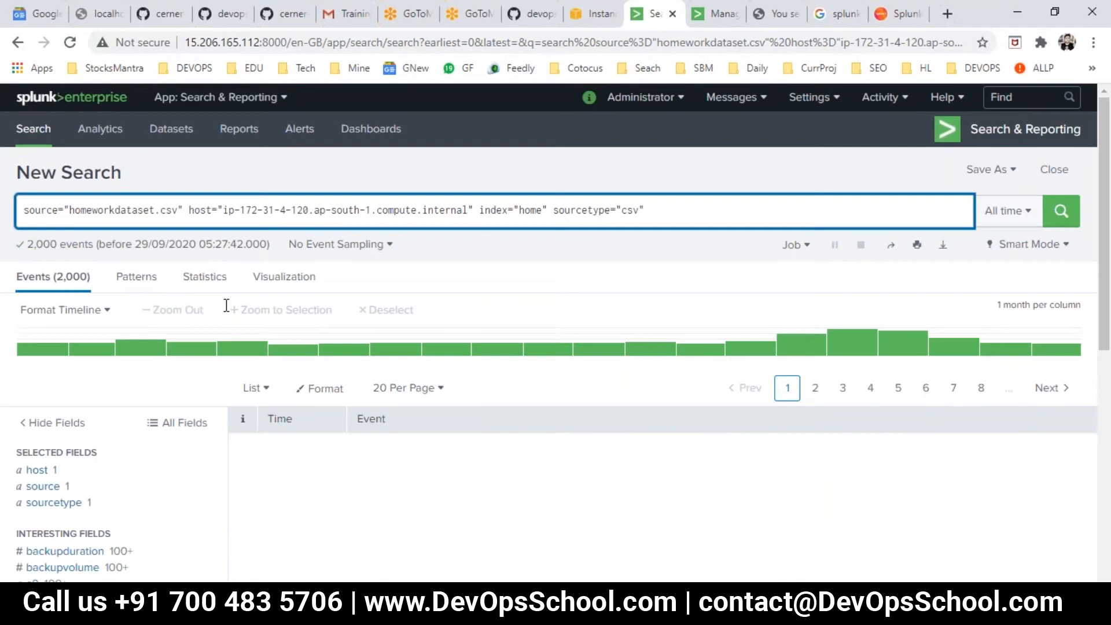
- Review the full search line in Day2.txt, especially its index="home" term, against the search in Splunk
key(alt+Tab)
scroll(262, 310, down, 1)
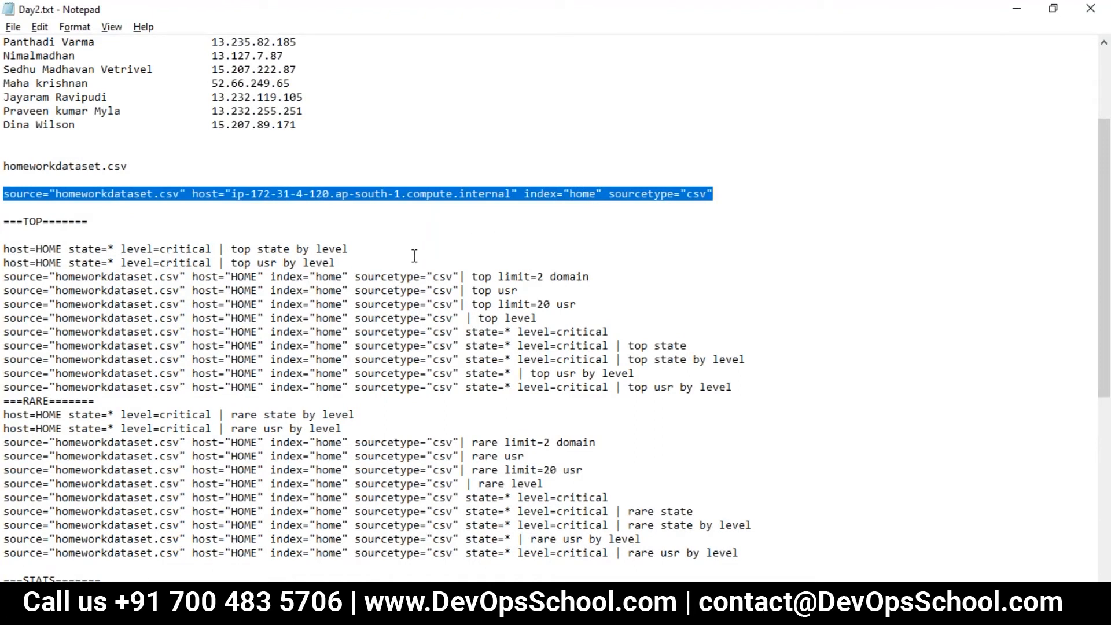
drag(147, 272, 148, 263)
click(88, 232)
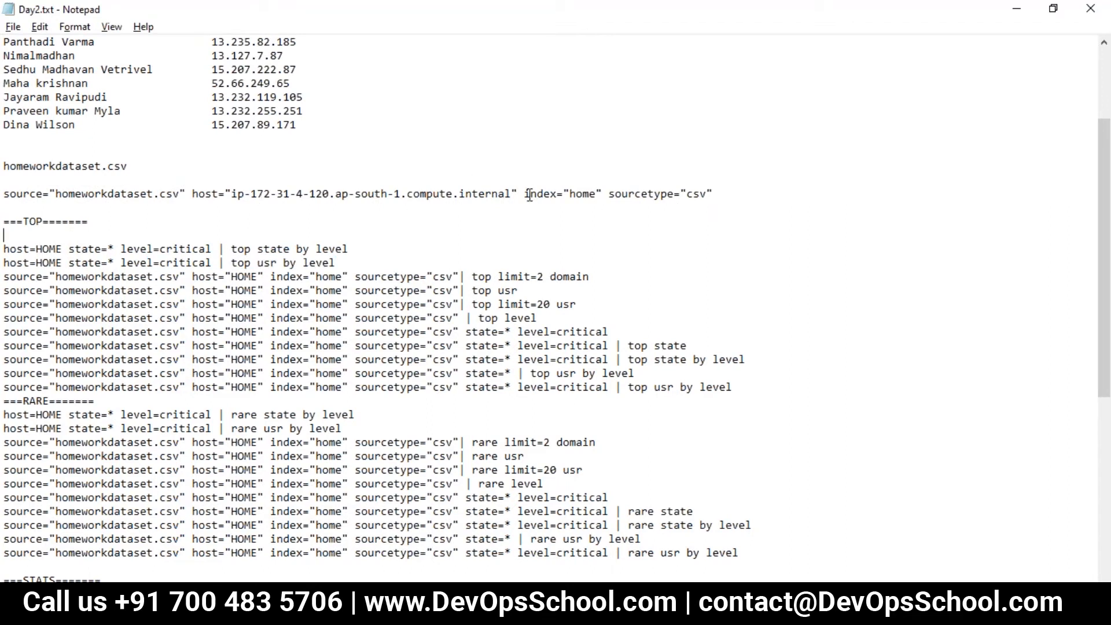
drag(526, 193, 592, 184)
click(693, 202)
drag(722, 184, 8, 185)
key(alt+Tab)
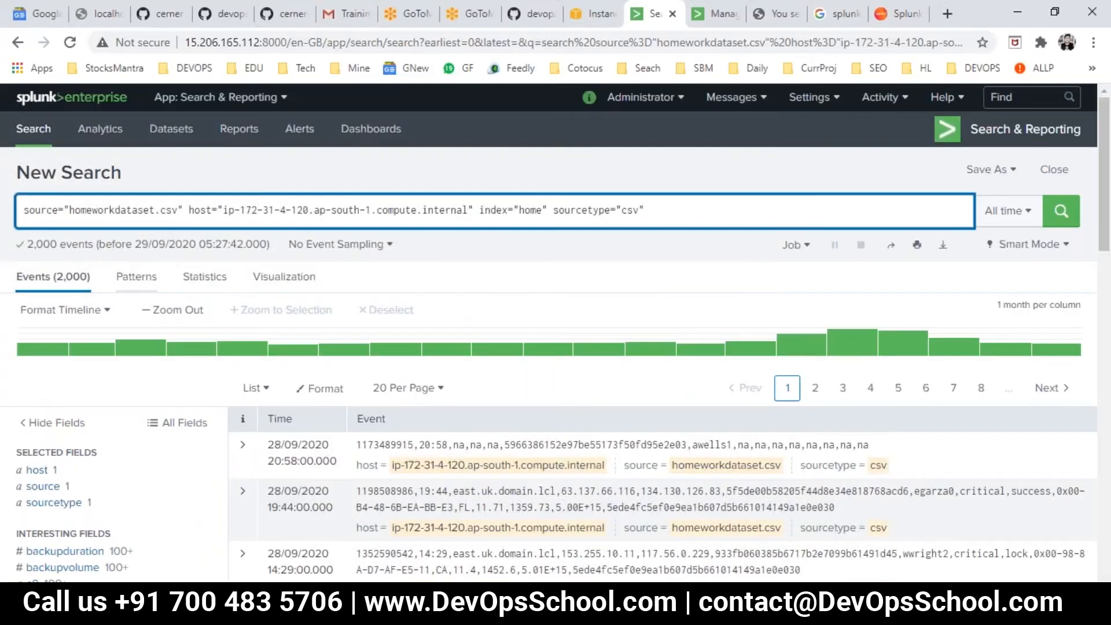
key(alt+Tab)
key(alt+Tab)
key(alt+Tab)
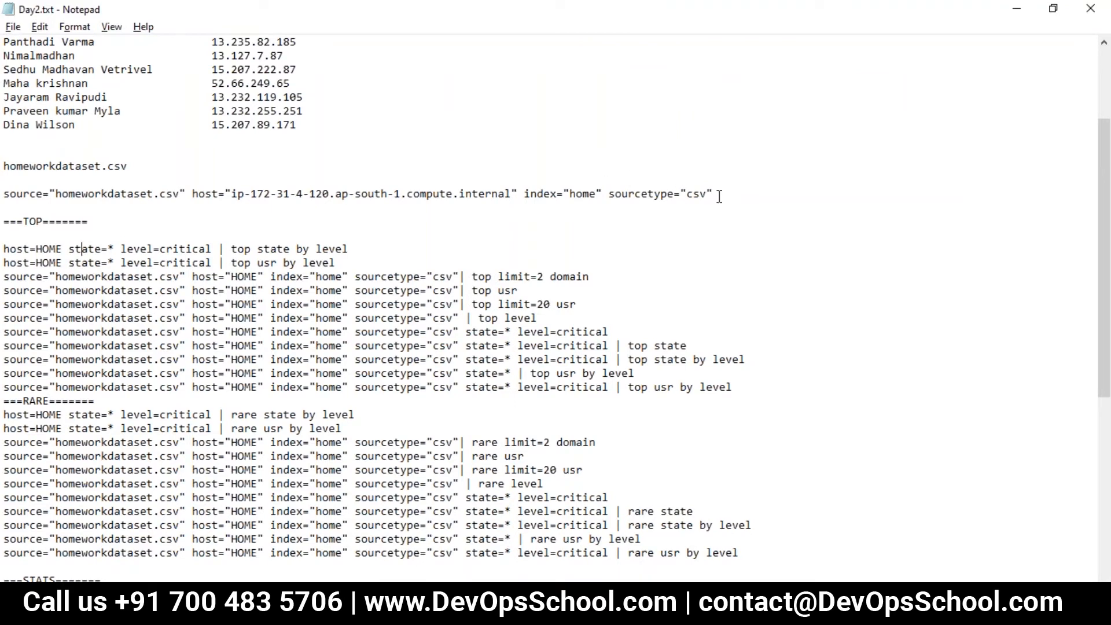
- Copy index="home" from the full search line onto a new line under the ===TOP=== heading and save Day2.txt
drag(606, 196, 529, 192)
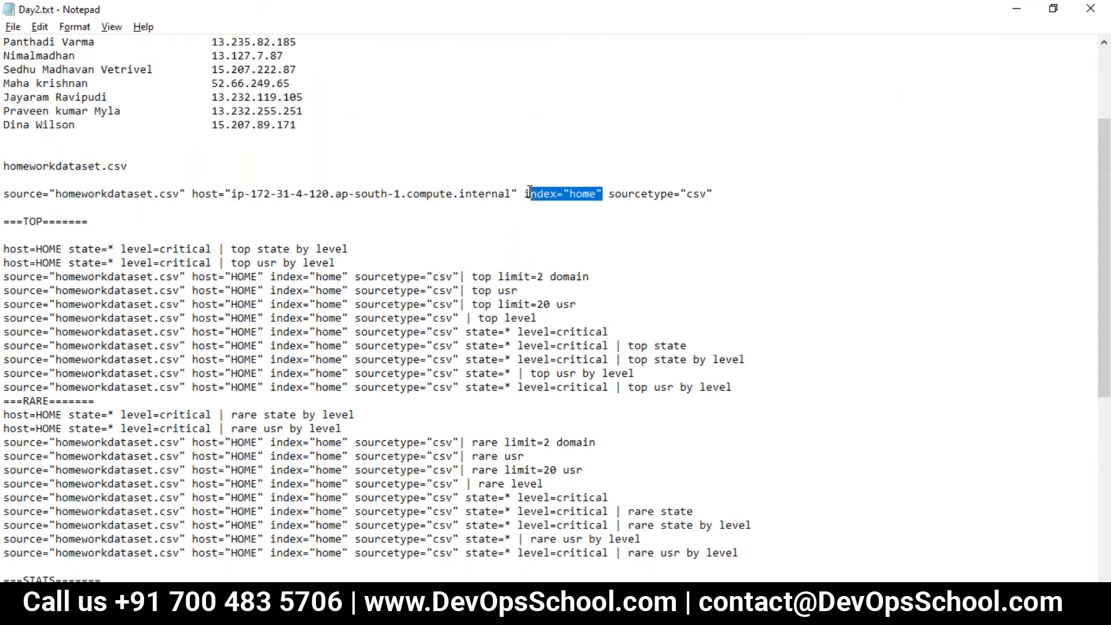
click(65, 214)
click(125, 224)
key(Return)
key(Return)
text(index="home")
key(Return)
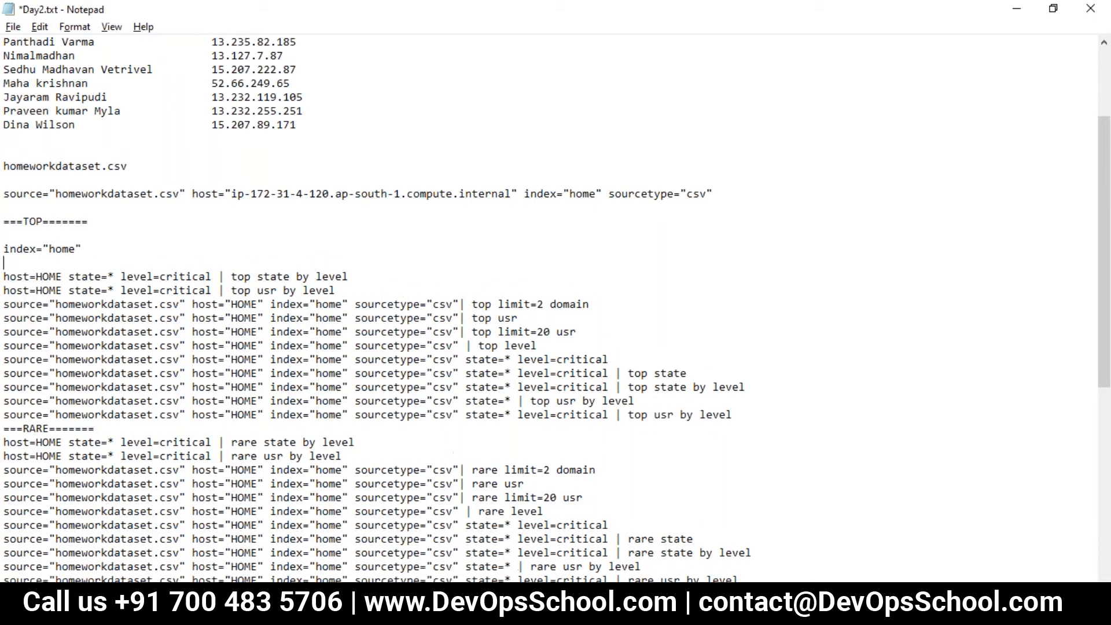
key(ctrl+s)
- Extend the index="home" line with state=* level=critical | top state by level, add blank lines below it and save the file
drag(70, 278, 113, 272)
key(ctrl+c)
click(93, 249)
key(ctrl+v)
drag(123, 279, 355, 272)
key(ctrl+c)
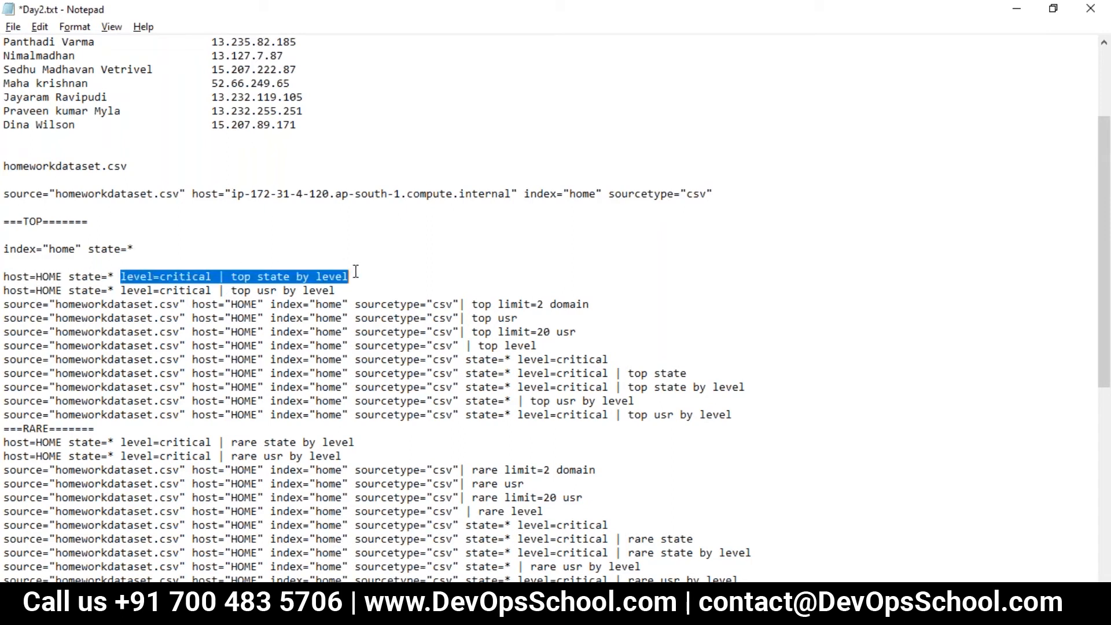
click(169, 249)
key(ctrl+v)
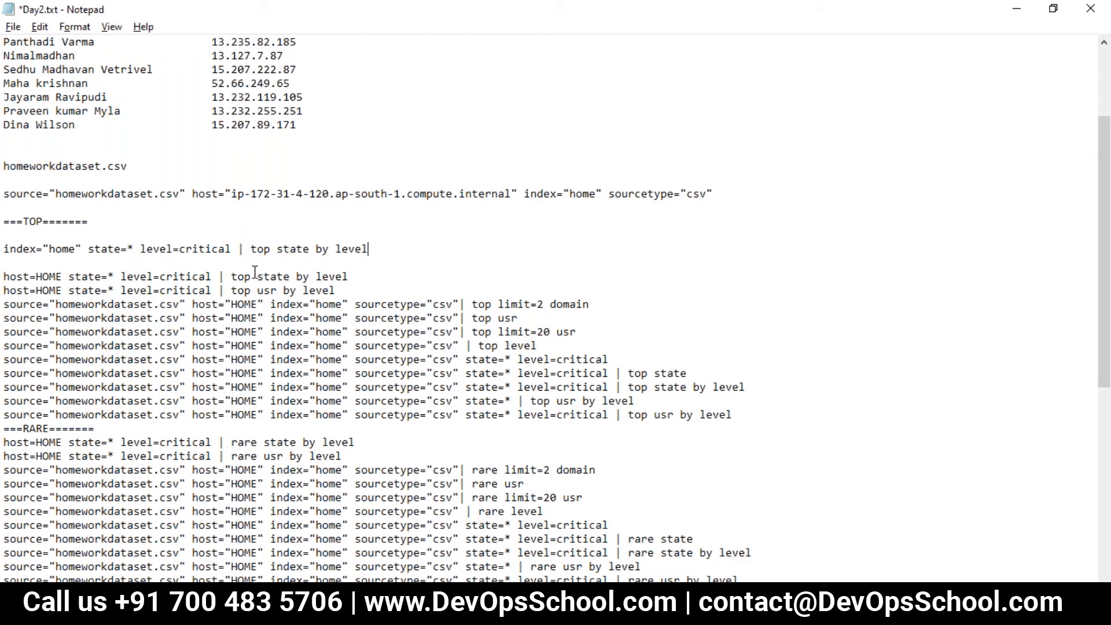
key(Return)
key(Return)
key(Return)
key(Return)
scroll(57, 162, down, 3)
key(ctrl+s)
- Copy index="home" state=* level=critical from the TOP section of Day2.txt and run it as a search in Splunk
scroll(58, 162, up, 2)
click(64, 195)
double_click(71, 207)
click(102, 207)
double_click(102, 207)
double_click(206, 208)
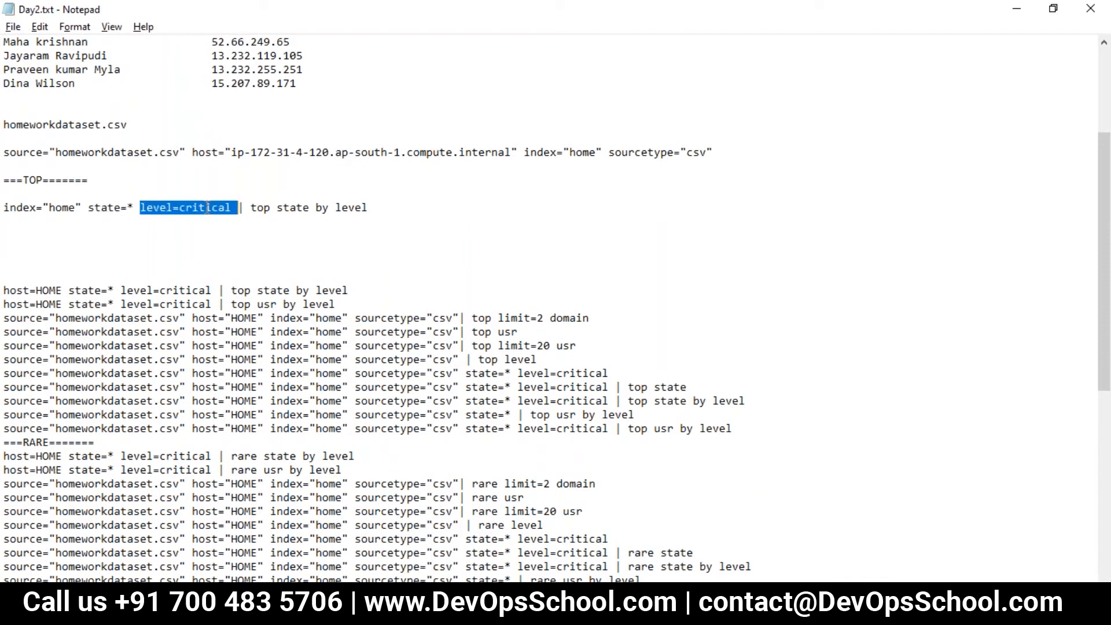
drag(232, 207, 8, 210)
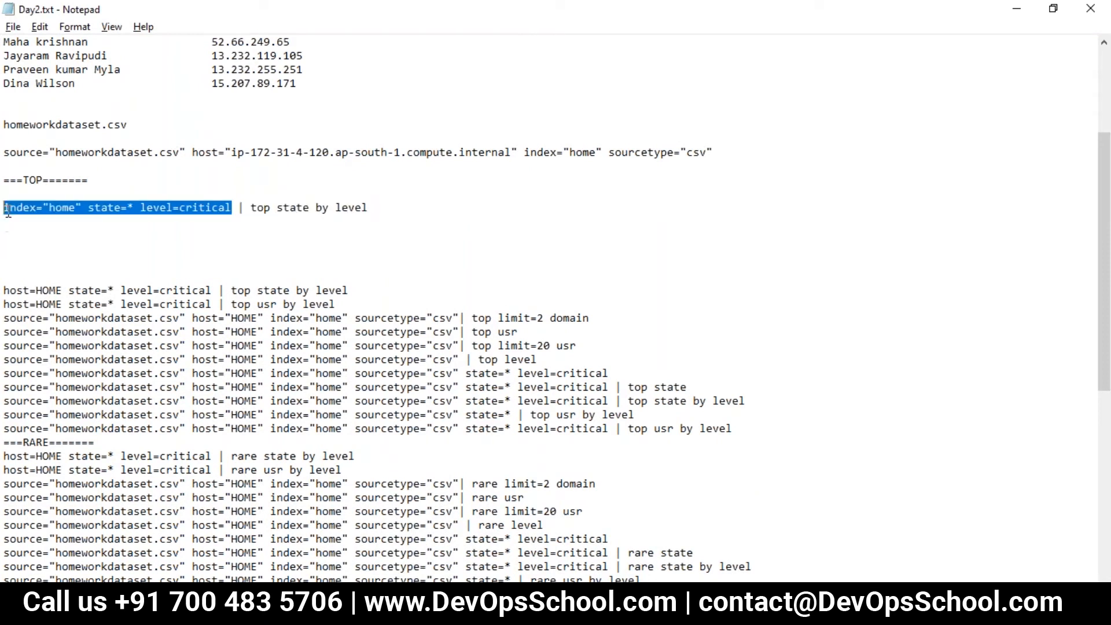
key(ctrl+c)
key(alt+Tab)
key(ctrl+a)
key(ctrl+v)
key(Return)
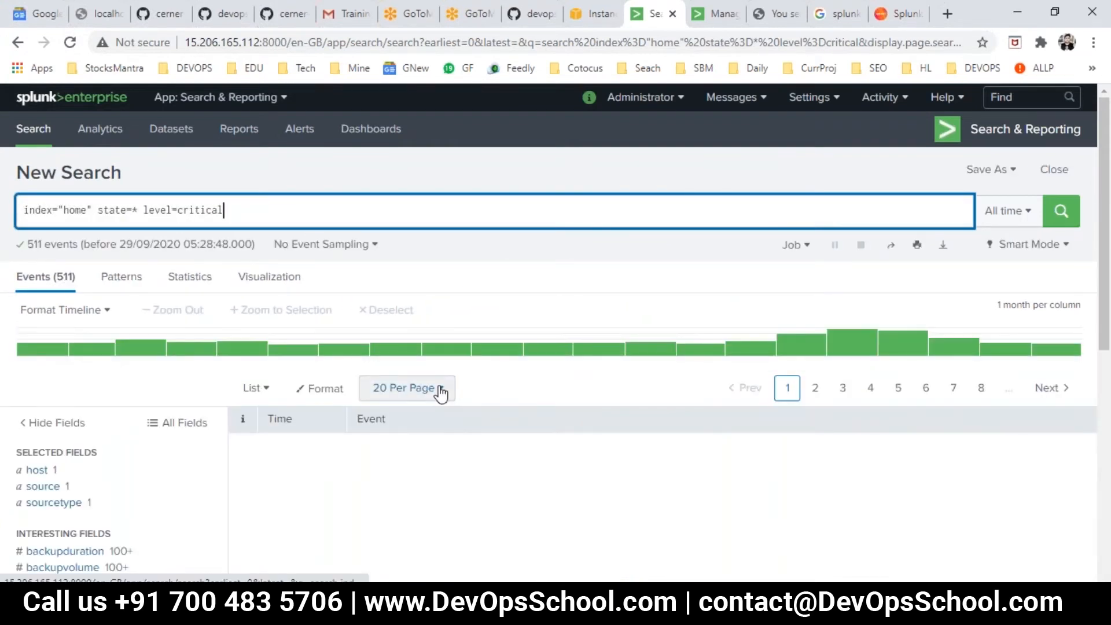
scroll(382, 343, down, 3)
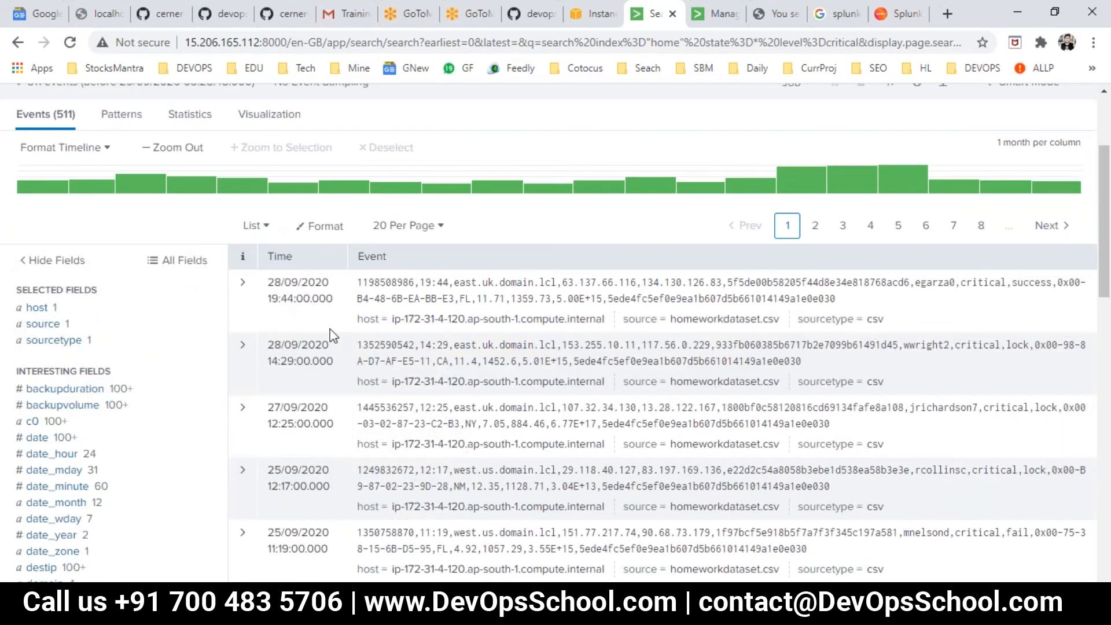
scroll(97, 243, up, 2)
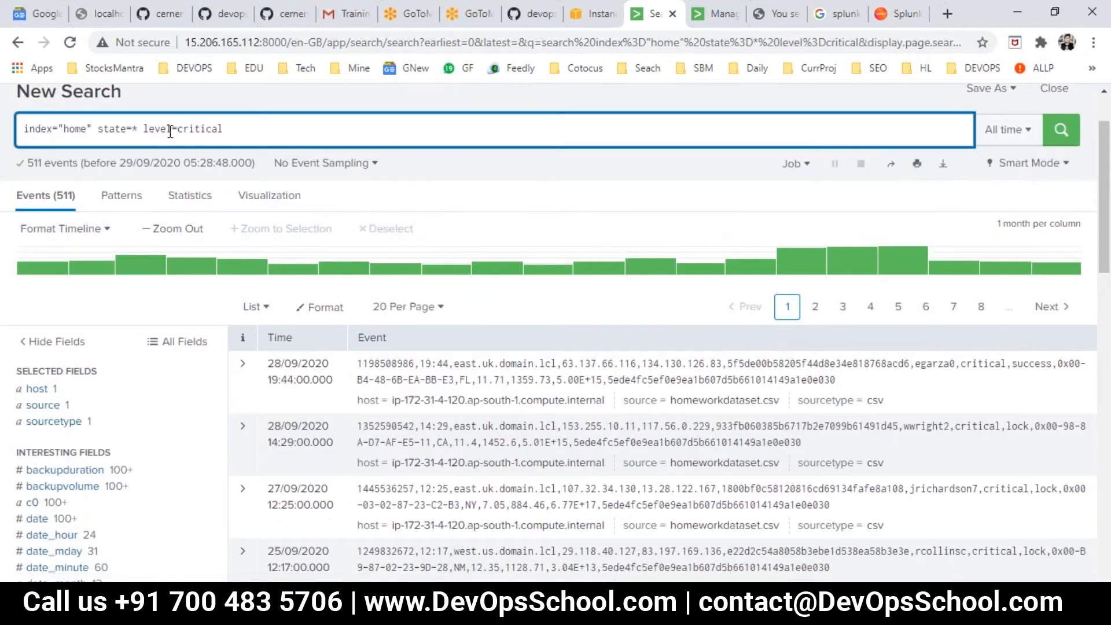
- Preview the search events in Table and Raw formats, and return them to the List format
click(264, 315)
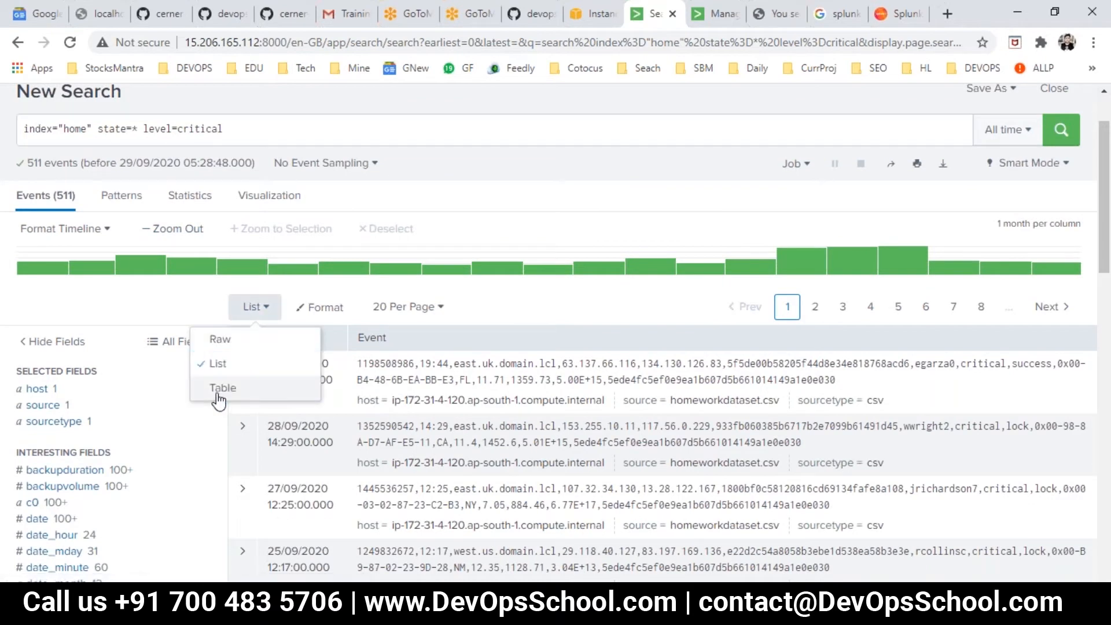
click(222, 388)
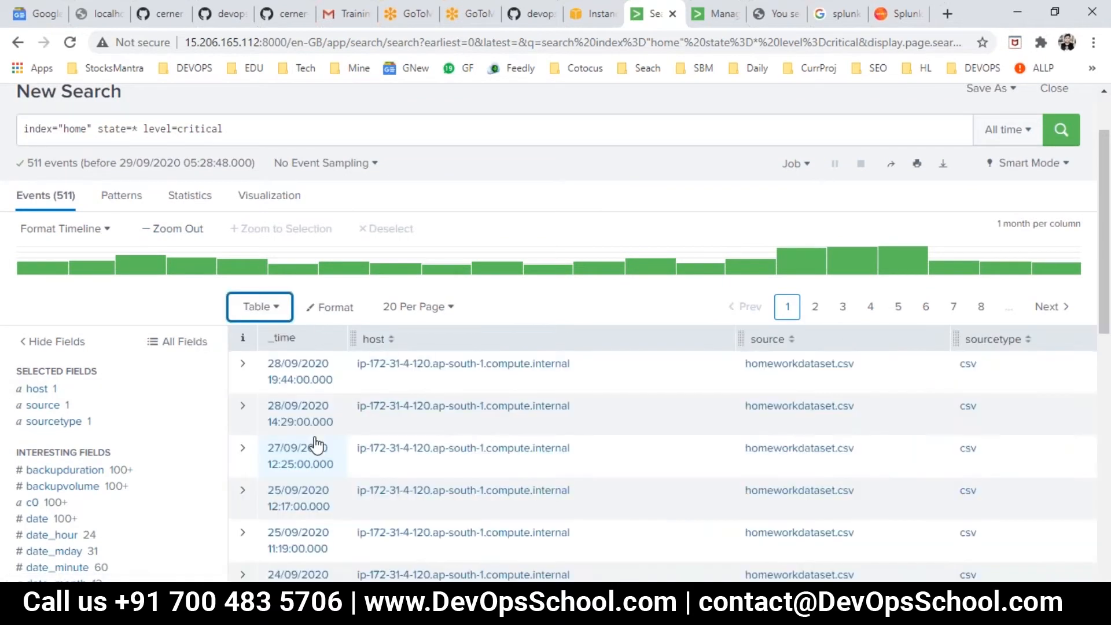
click(267, 316)
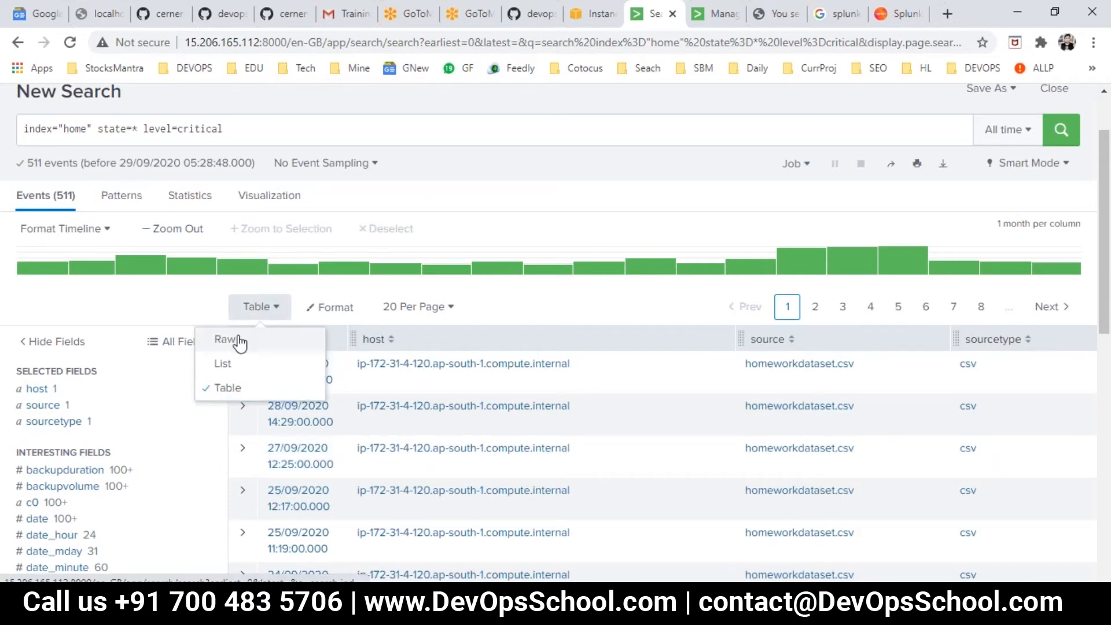
click(239, 343)
click(268, 315)
click(240, 365)
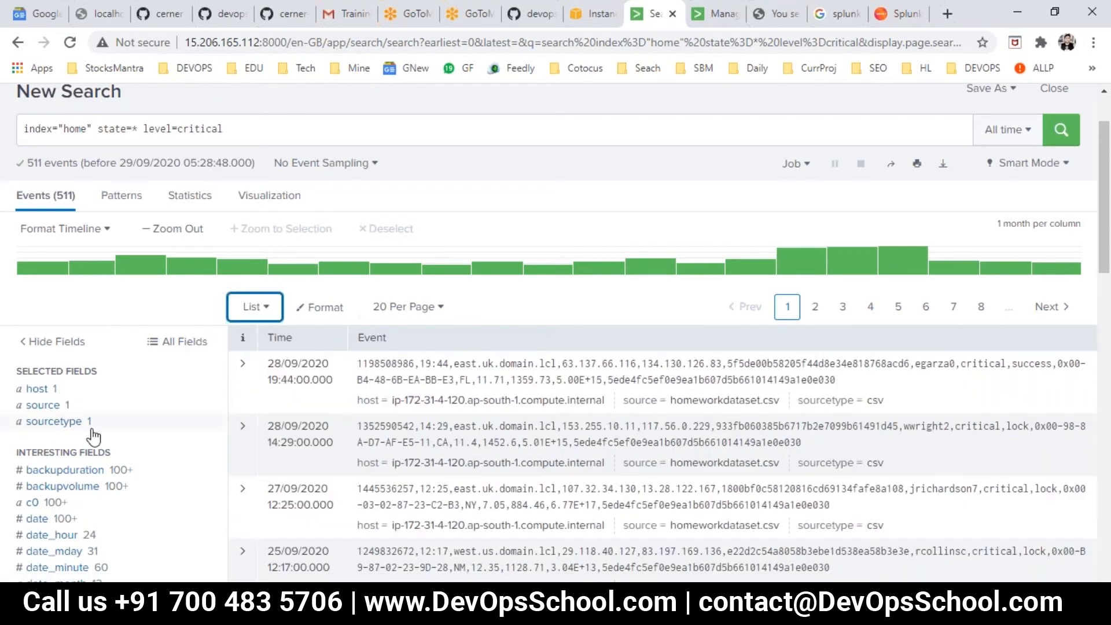
- Run the Top values report for the level field and examine the parts of its search query
scroll(94, 433, down, 2)
scroll(34, 457, down, 3)
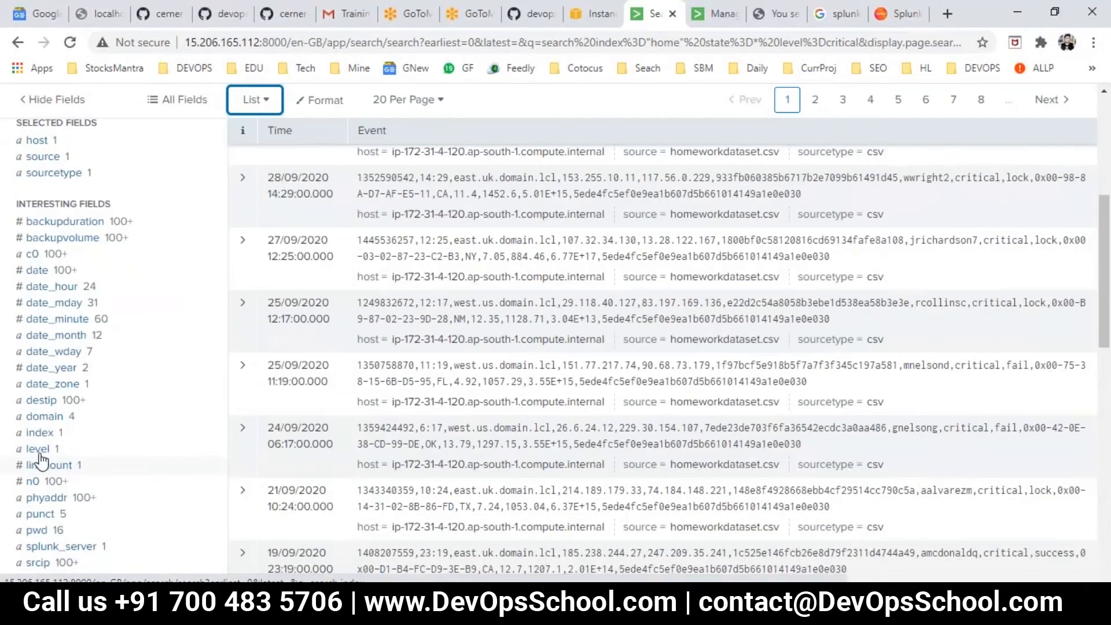
click(38, 452)
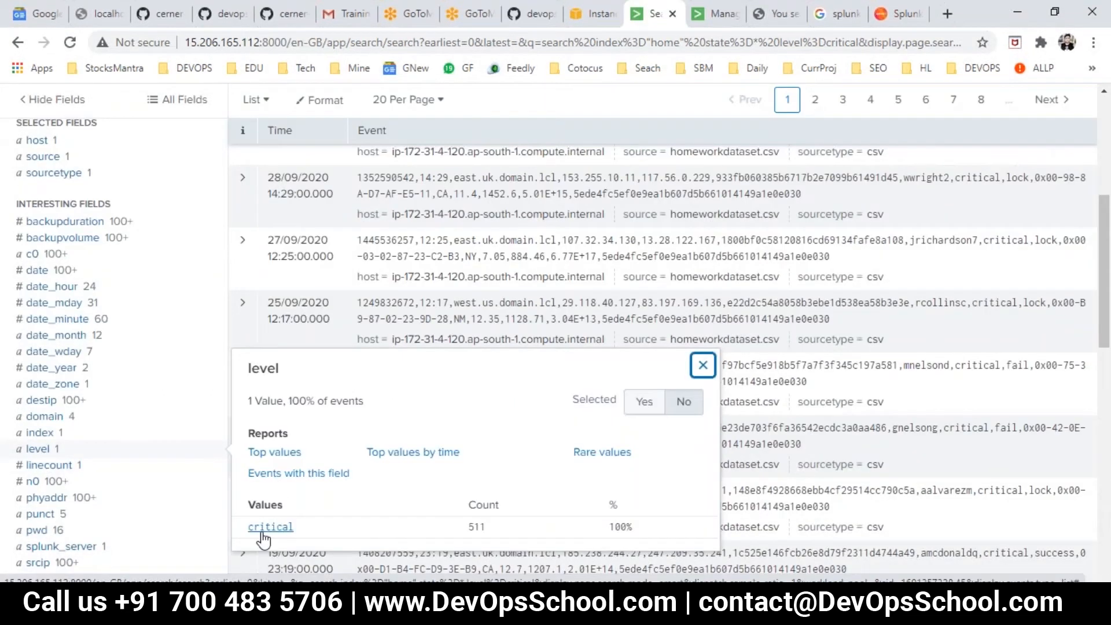
click(274, 452)
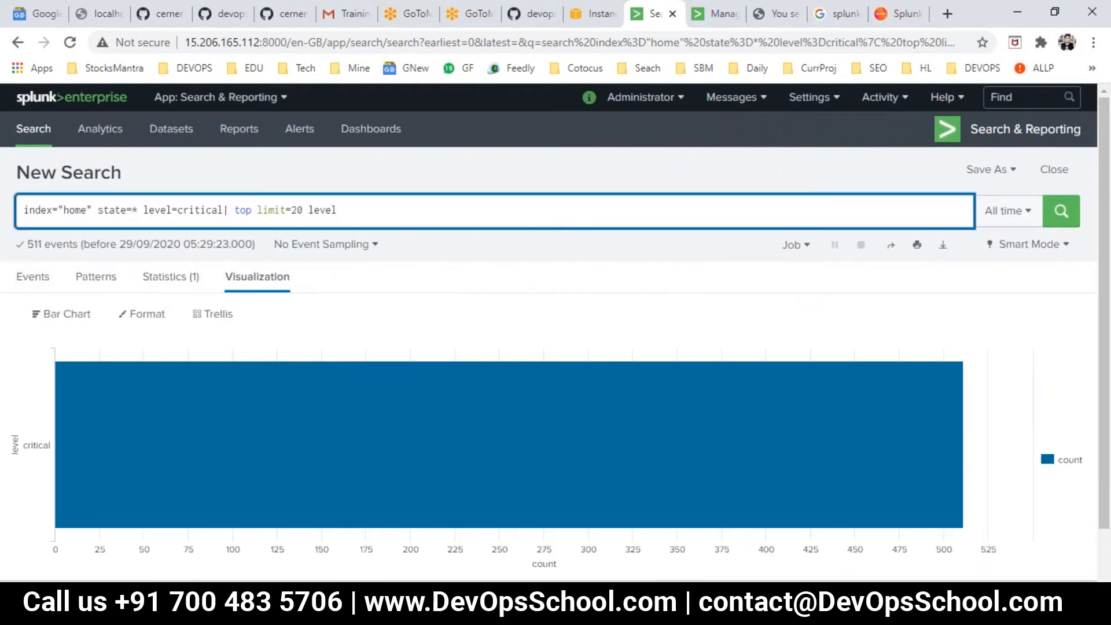
click(38, 210)
double_click(39, 210)
click(139, 209)
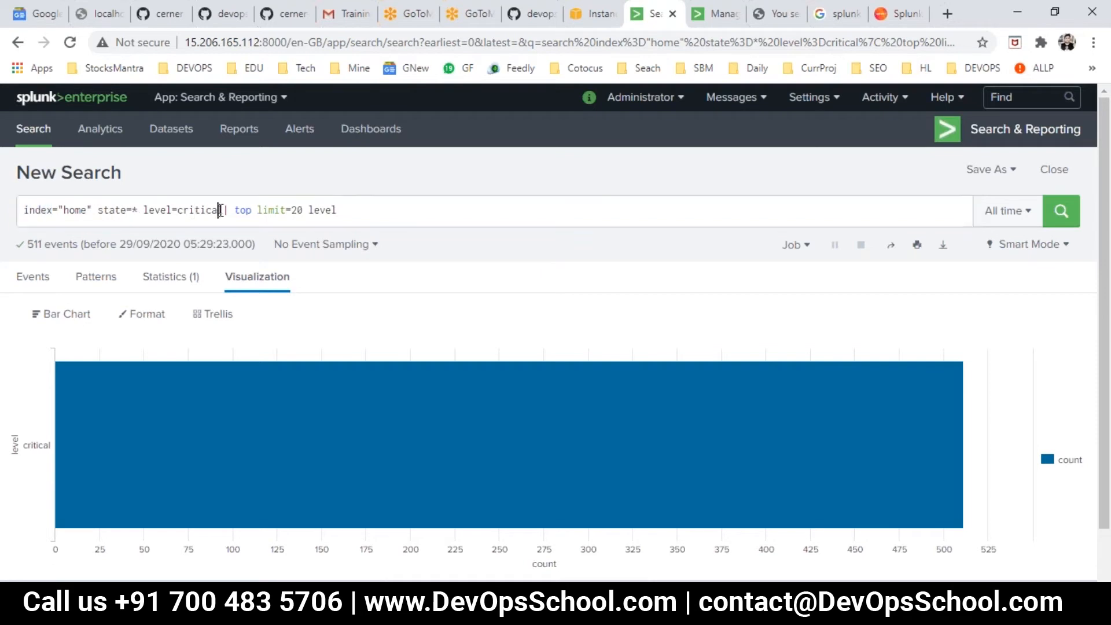
double_click(220, 209)
double_click(242, 210)
click(268, 209)
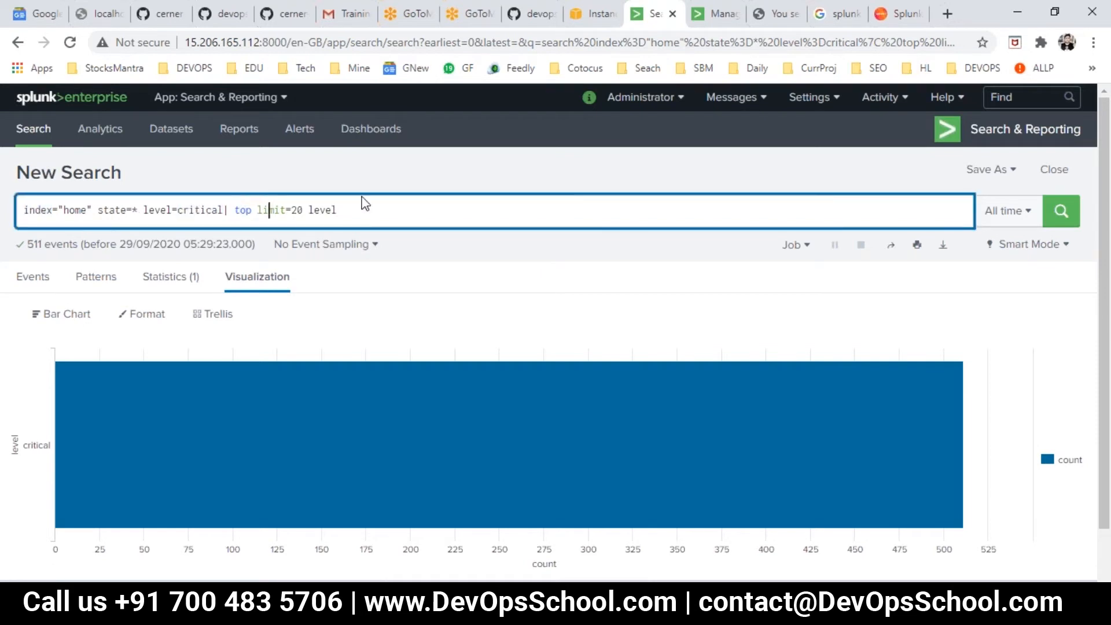
- Clear the top limit=20 level query and go back to the previous critical-level events search
key(ctrl+a)
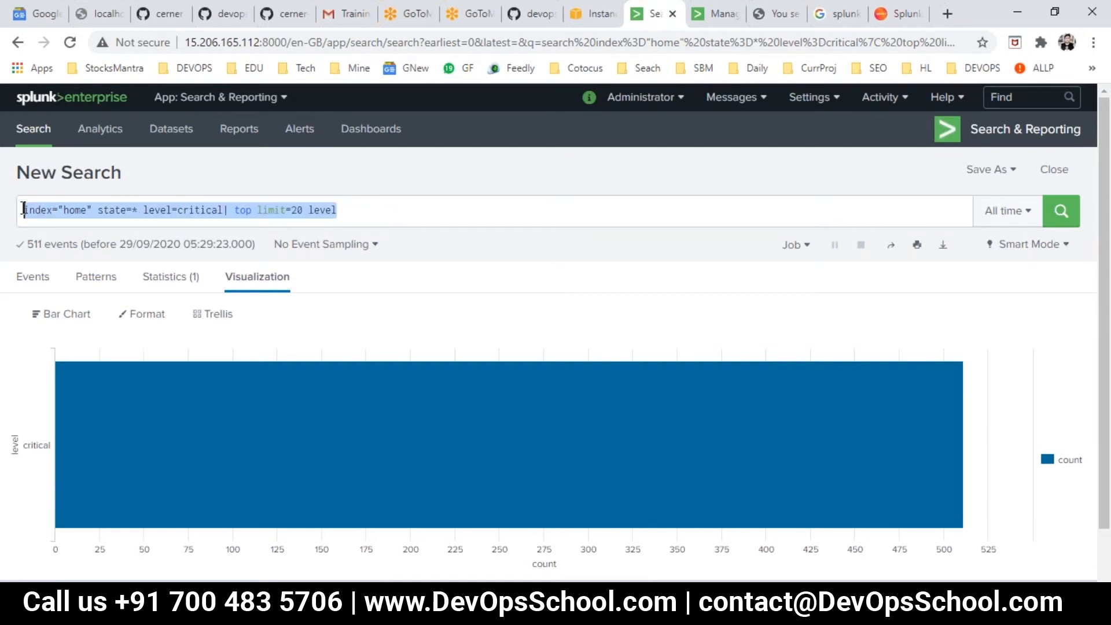
key(BackSpace)
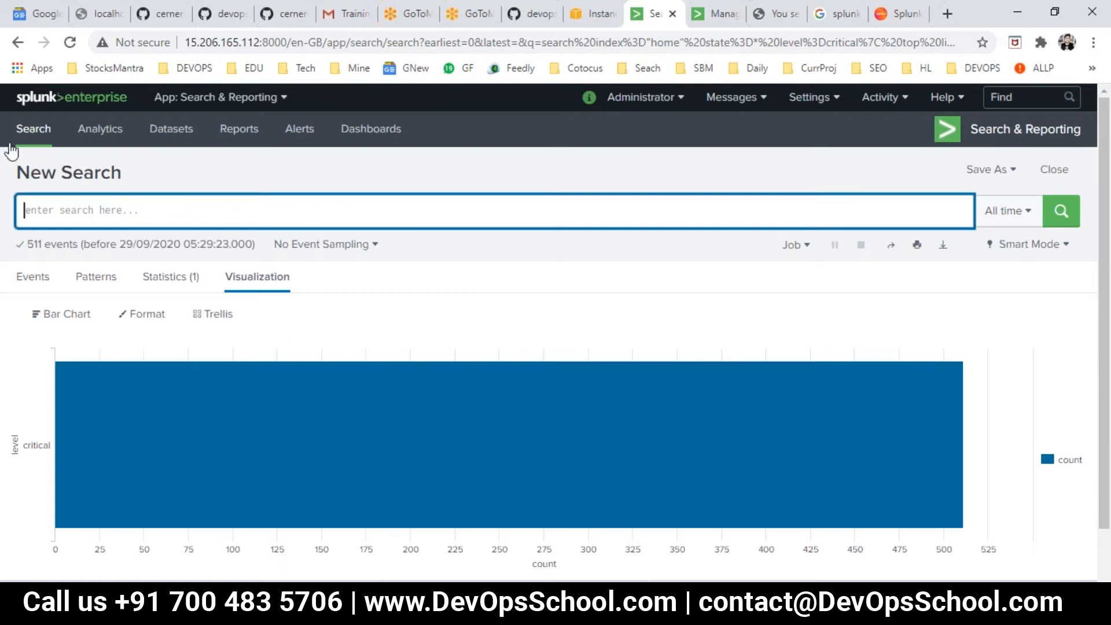
click(18, 43)
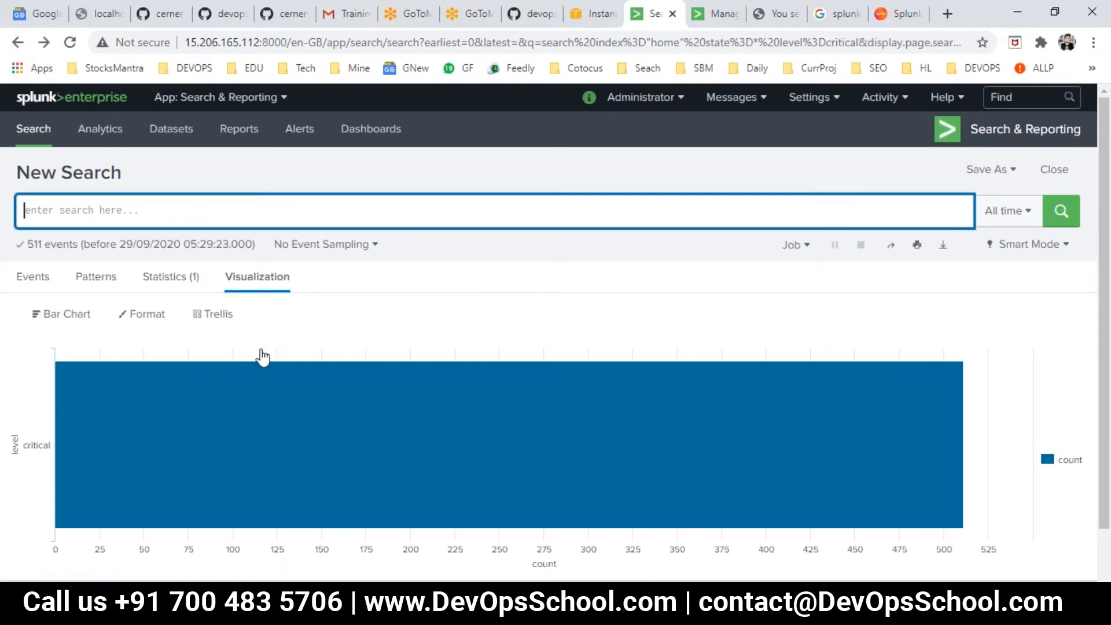
key(ctrl+a)
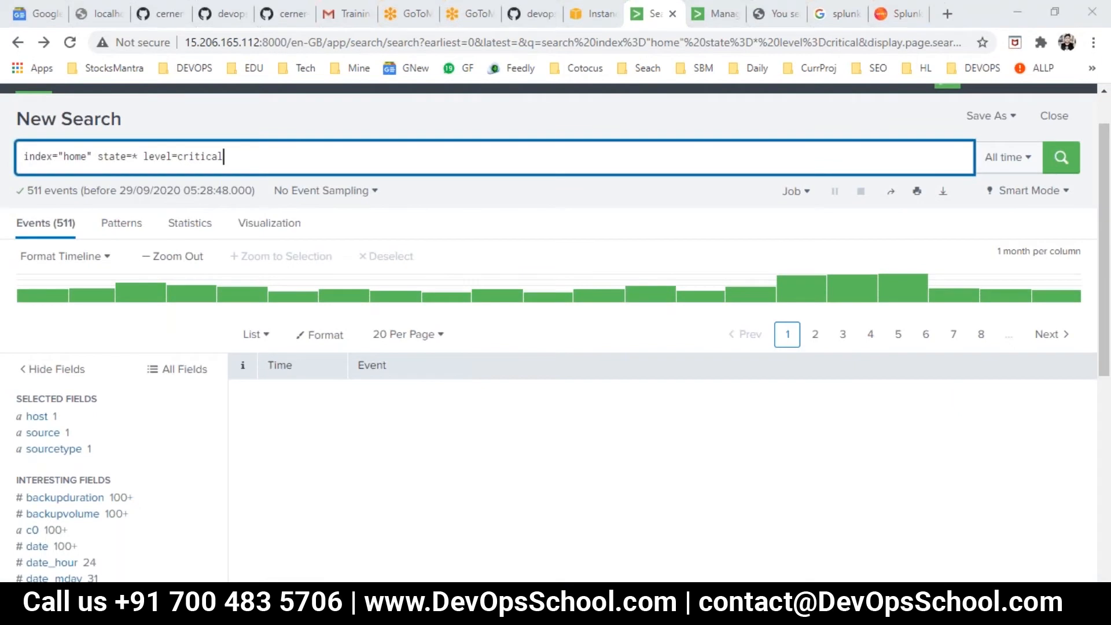
- Copy index="home" state=* level=critical from Day2.txt again and rerun that search in Splunk
key(alt+Tab)
click(229, 207)
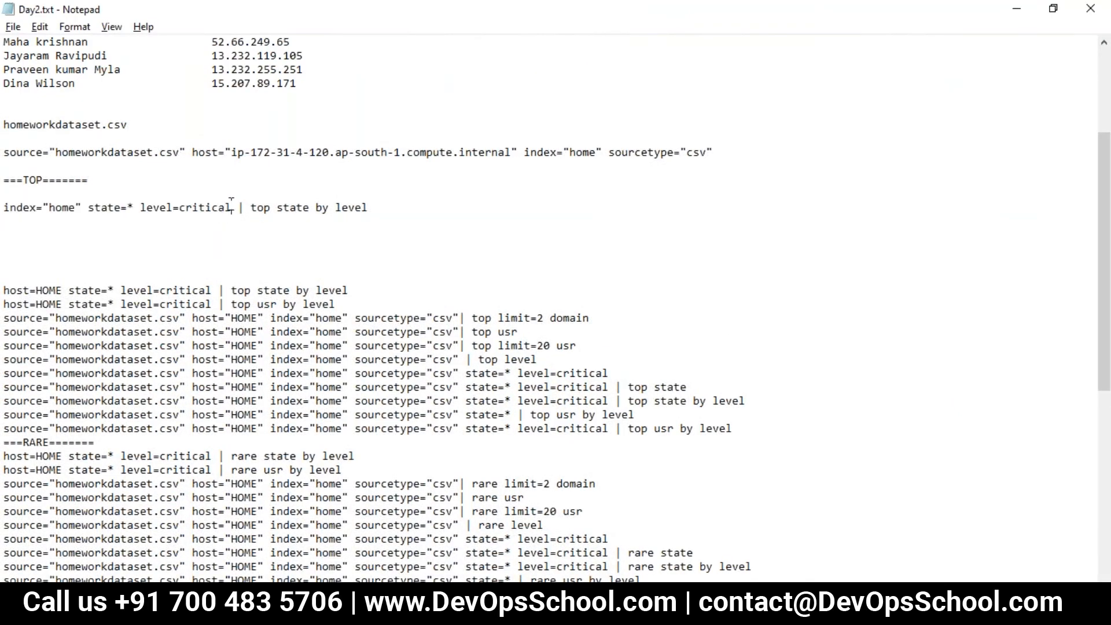
drag(230, 207, 7, 209)
key(ctrl+c)
key(alt+Tab)
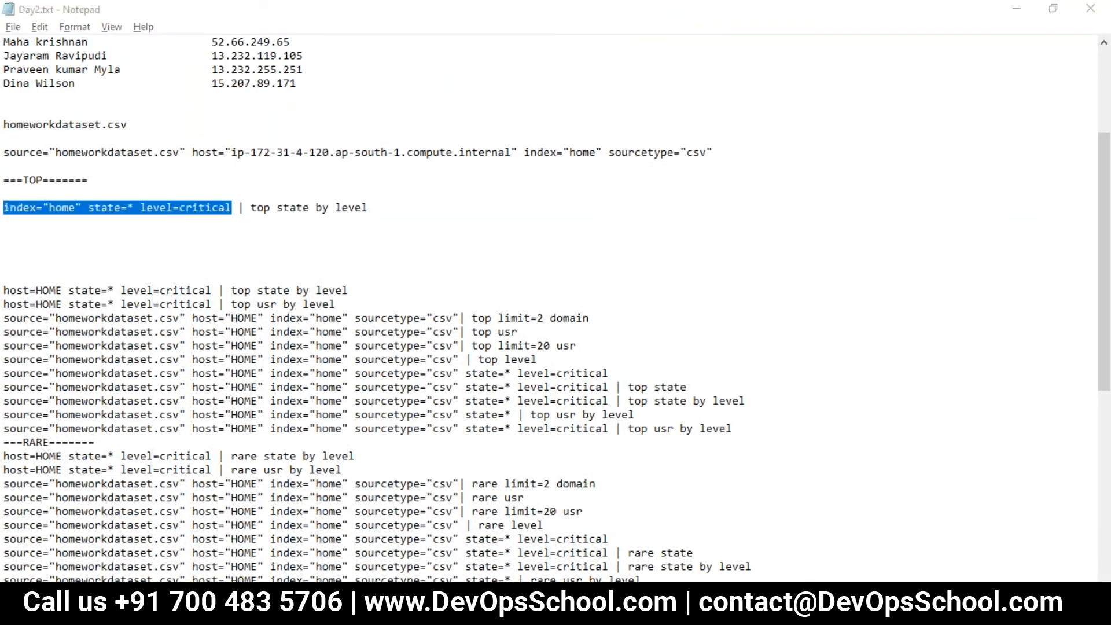
click(245, 159)
key(ctrl+a)
key(ctrl+v)
key(Return)
click(1061, 143)
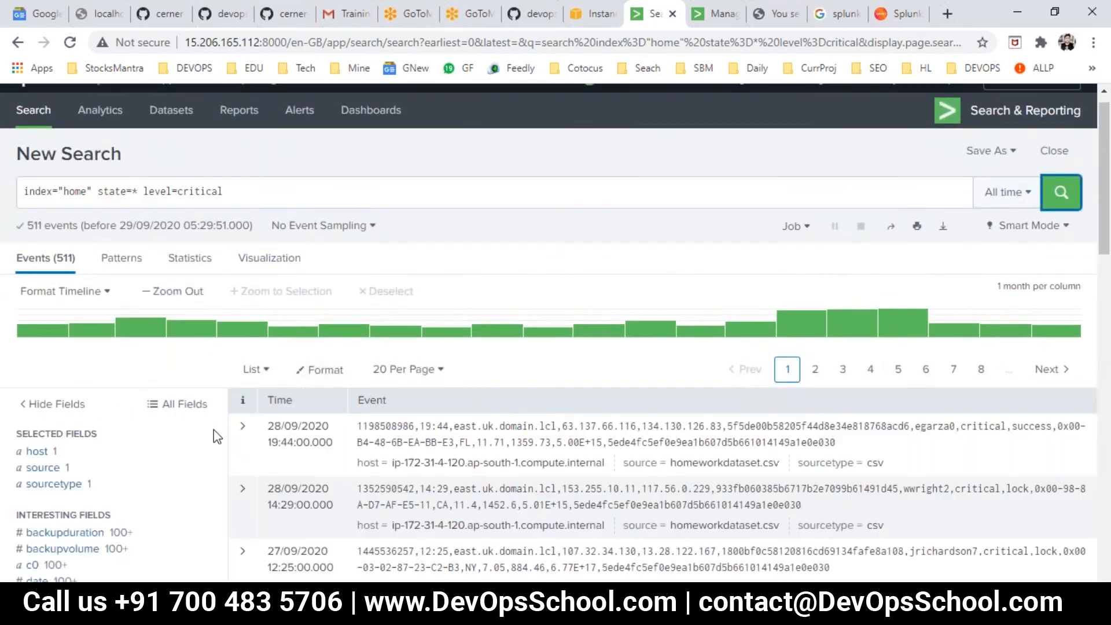
- Examine the top state by level clause and the level=critical filter in the Day2.txt TOP search line
key(alt+Tab)
click(283, 233)
double_click(261, 208)
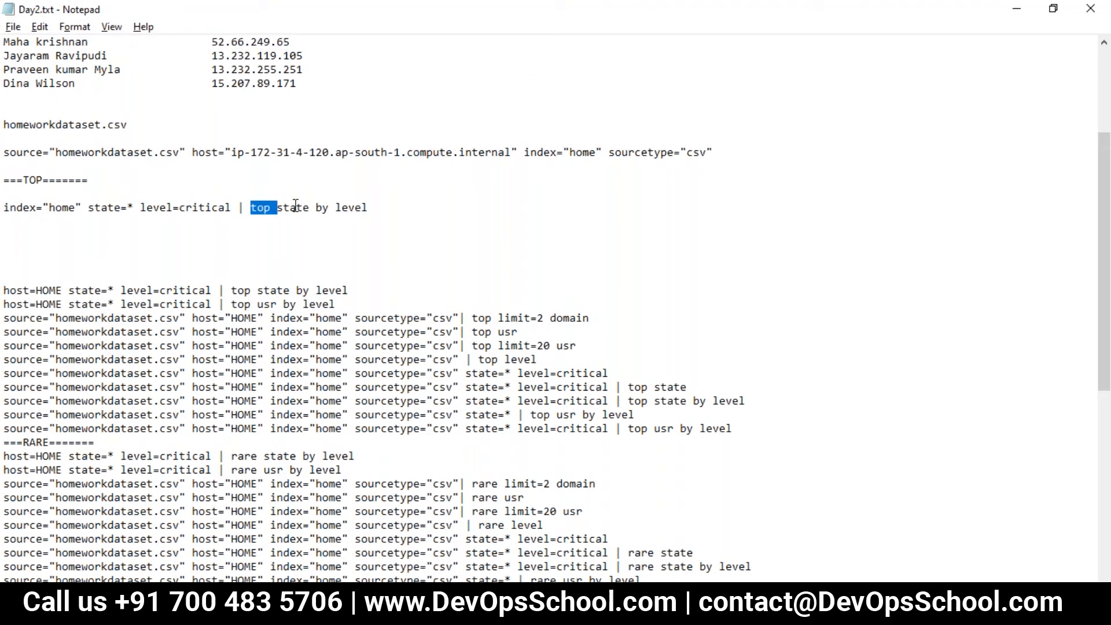
click(242, 210)
double_click(287, 210)
click(295, 210)
drag(310, 210, 154, 208)
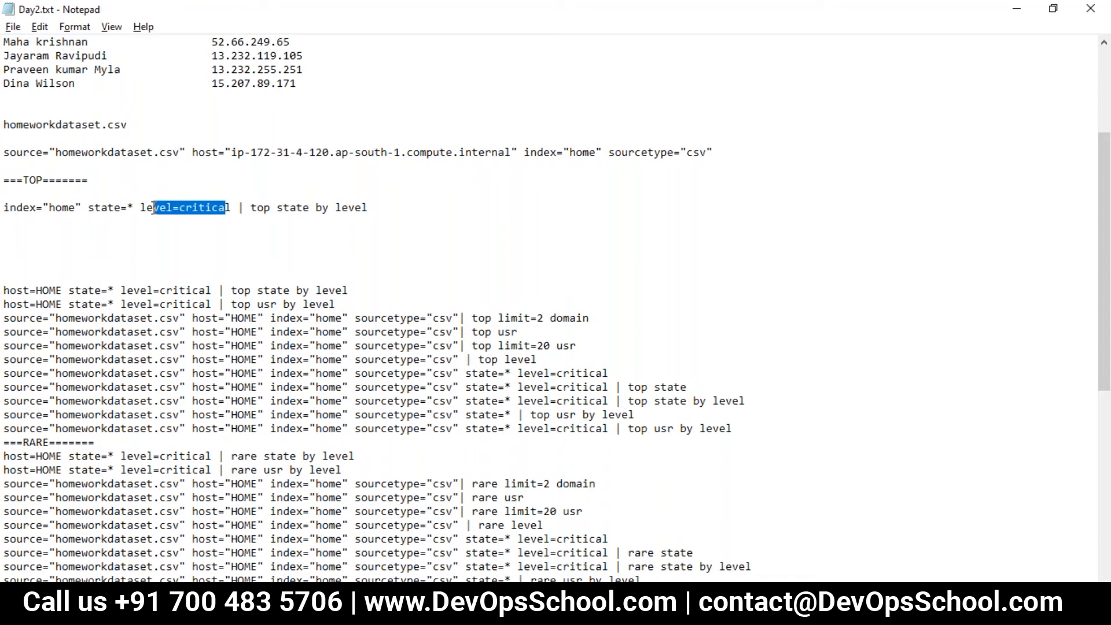
- Copy | top state by level from Day2.txt, append it to the critical-level search in Splunk, and run the search
drag(379, 208, 234, 210)
key(ctrl+c)
click(392, 209)
key(alt+Tab)
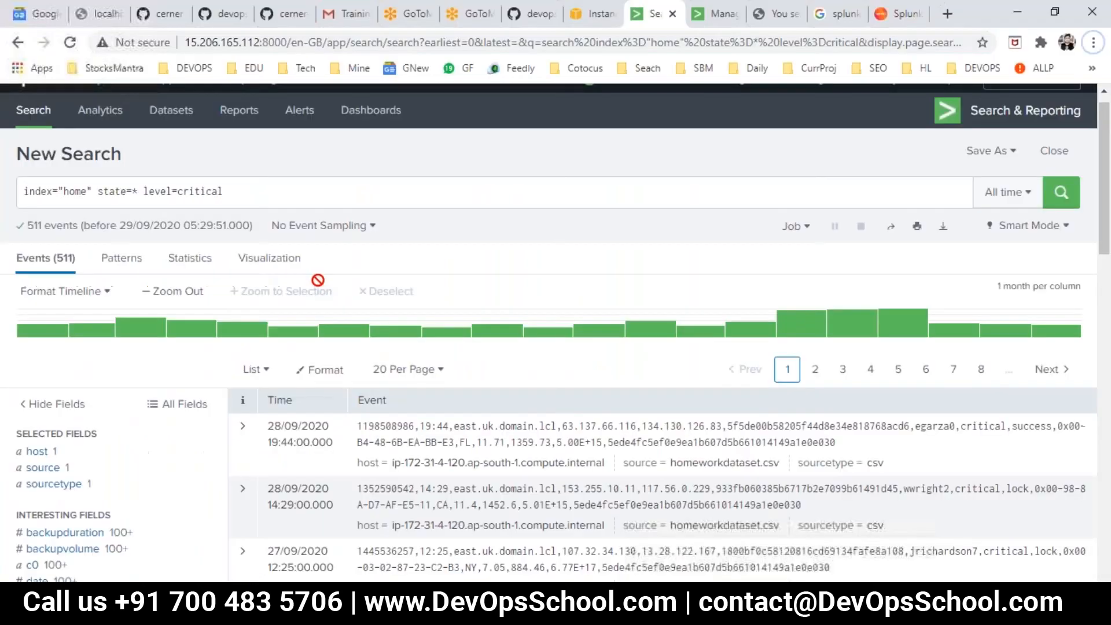
click(262, 190)
key(ctrl+v)
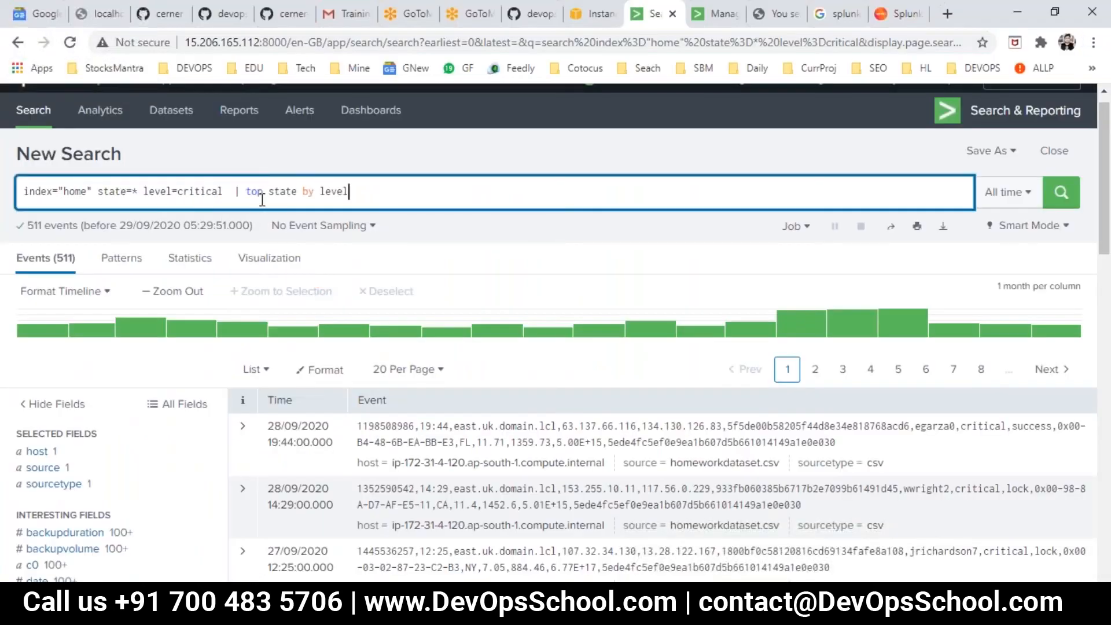
key(Return)
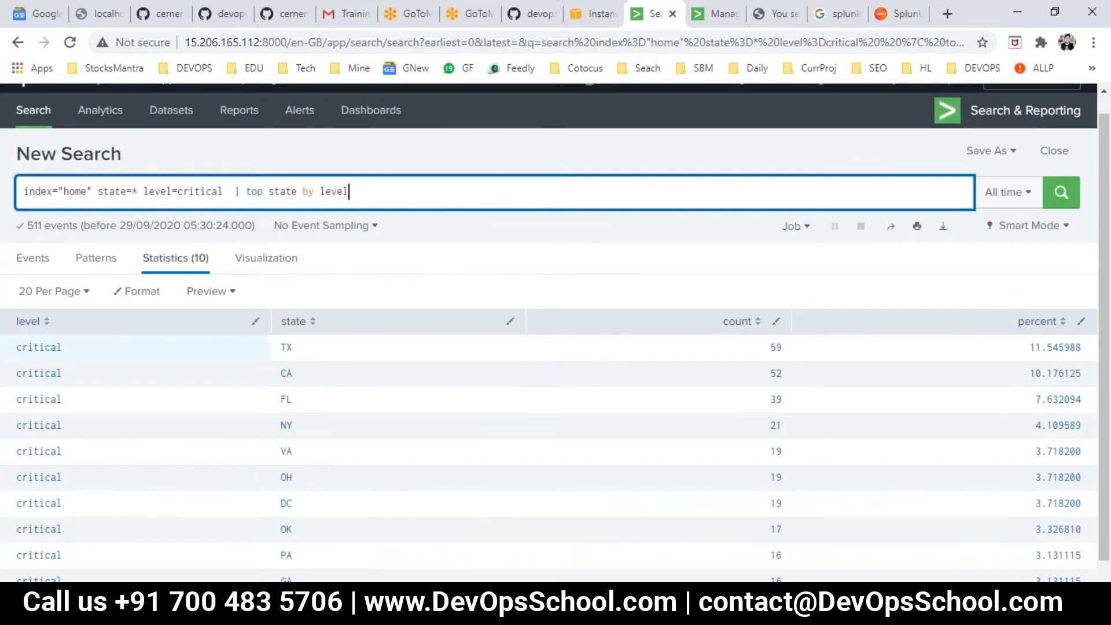
key(alt+Tab)
key(alt+Tab)
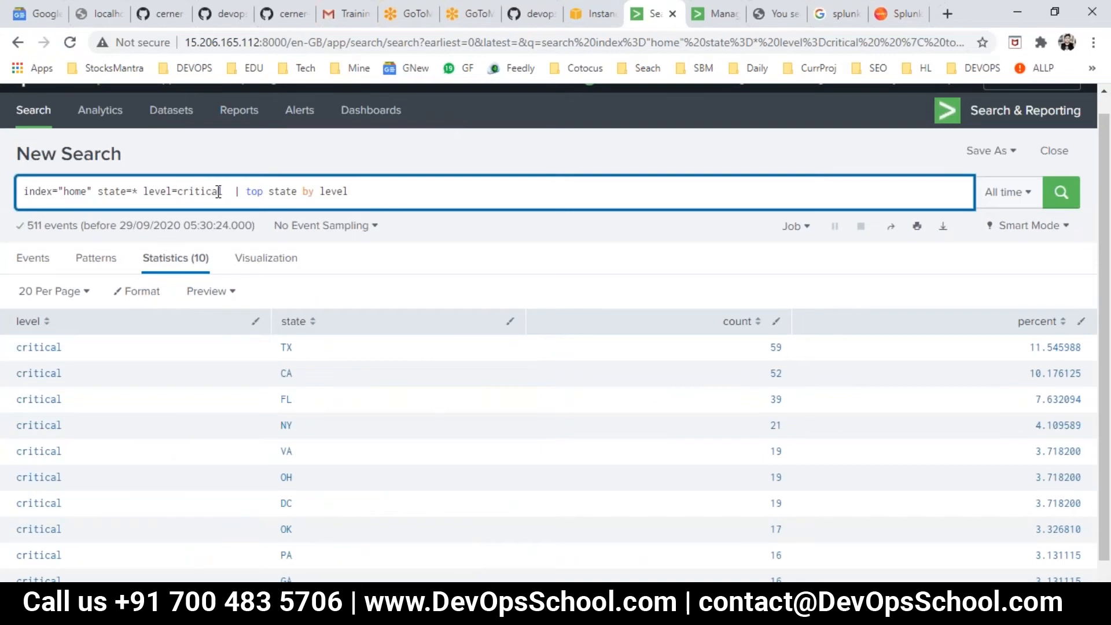
- Remove the level=critical filter from the search and rerun it as index="home" state=* | top state by level
drag(223, 191, 204, 191)
drag(146, 194, 145, 192)
key(BackSpace)
key(Return)
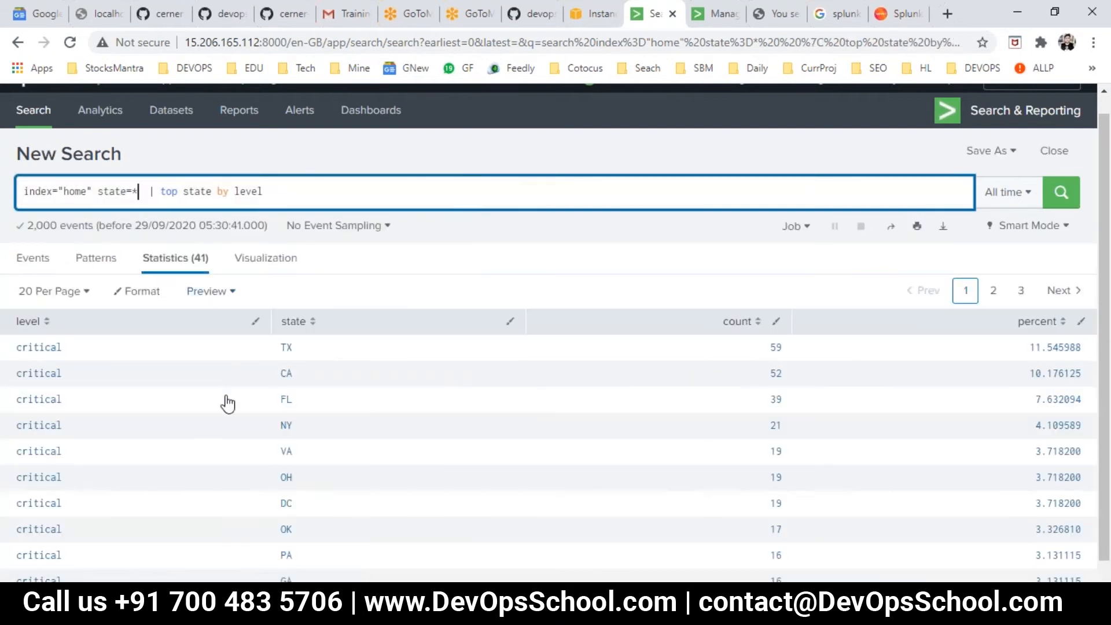
- Look through the top states listed for each level in the statistics table
scroll(113, 428, down, 1)
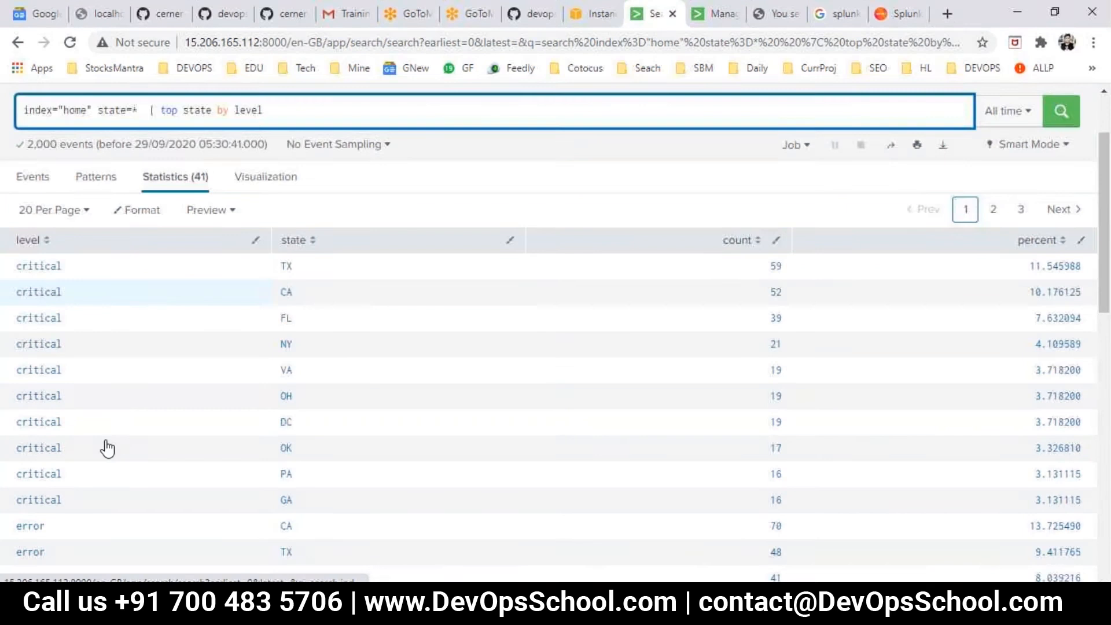
scroll(29, 491, down, 3)
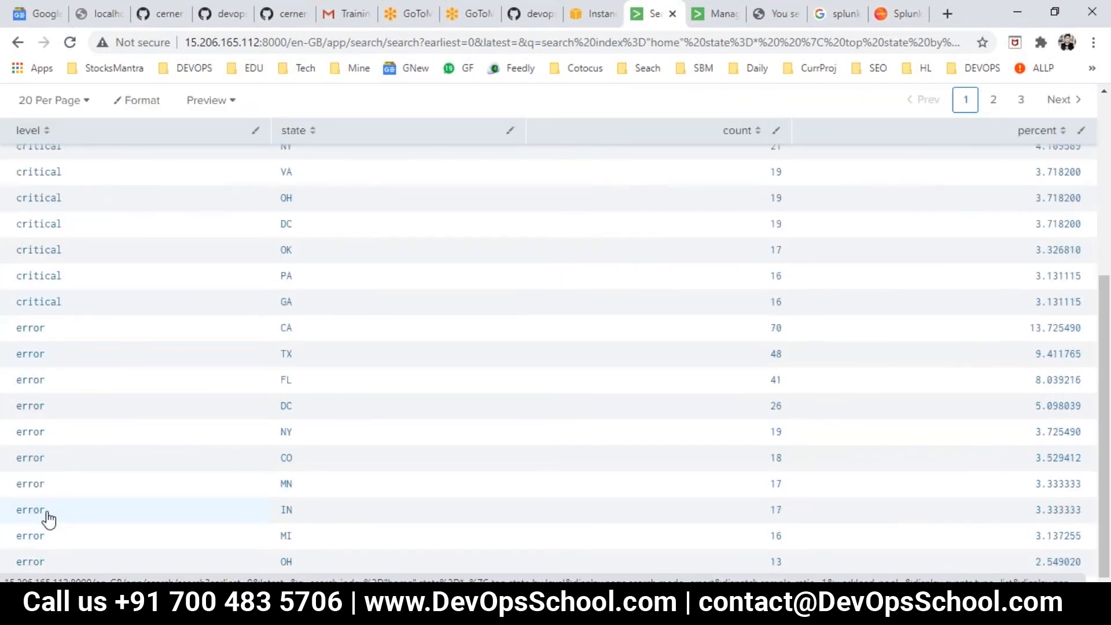
scroll(45, 518, up, 5)
scroll(69, 504, down, 5)
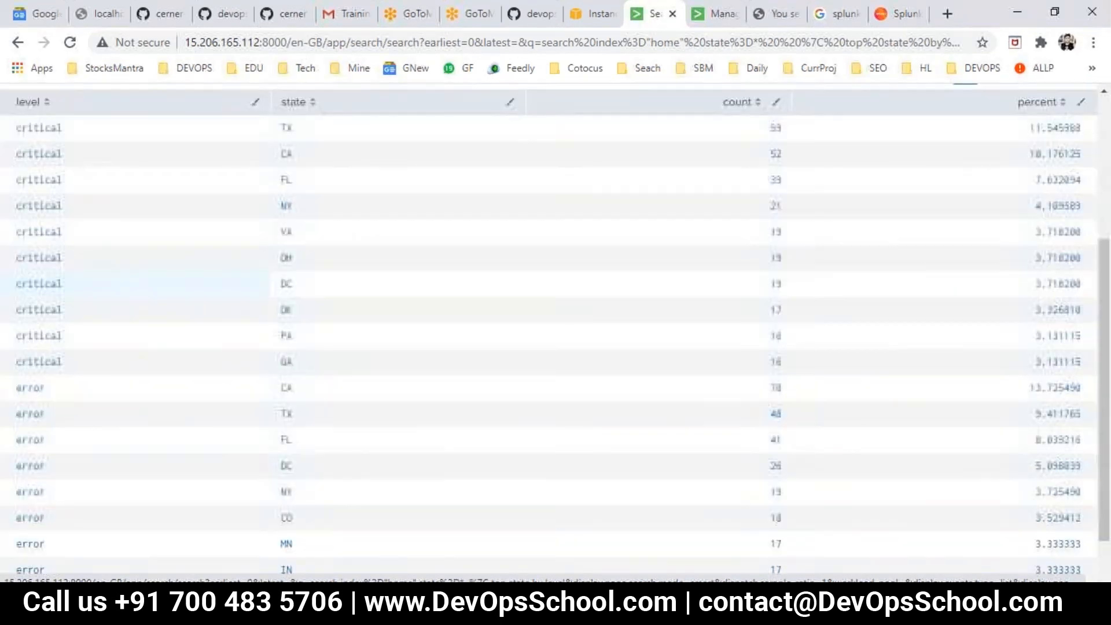
scroll(56, 383, up, 5)
scroll(56, 383, down, 5)
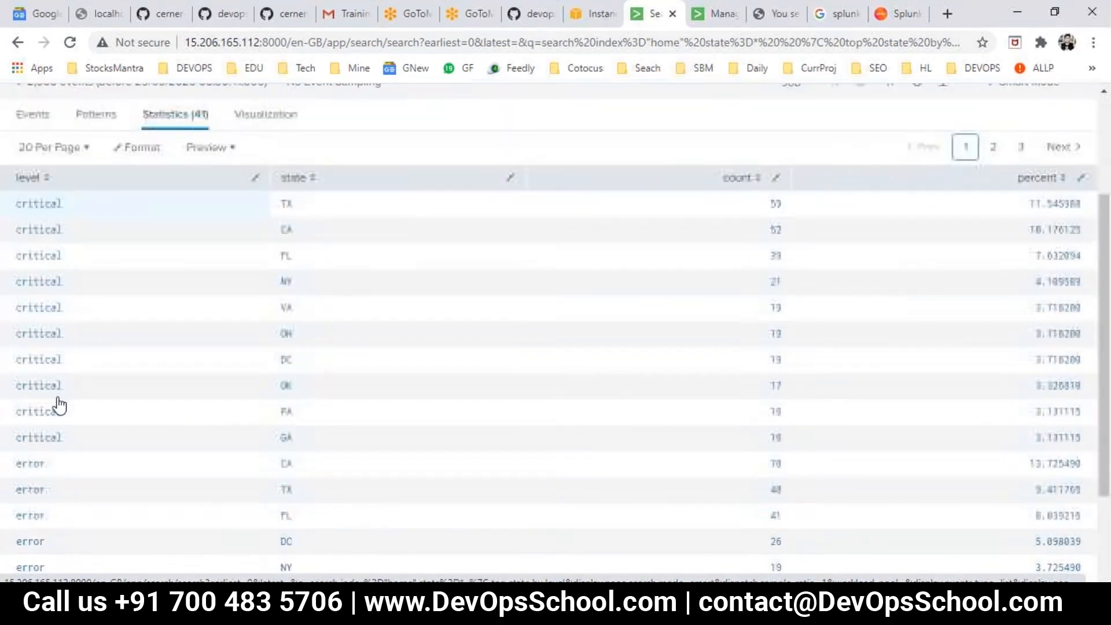
scroll(54, 476, up, 5)
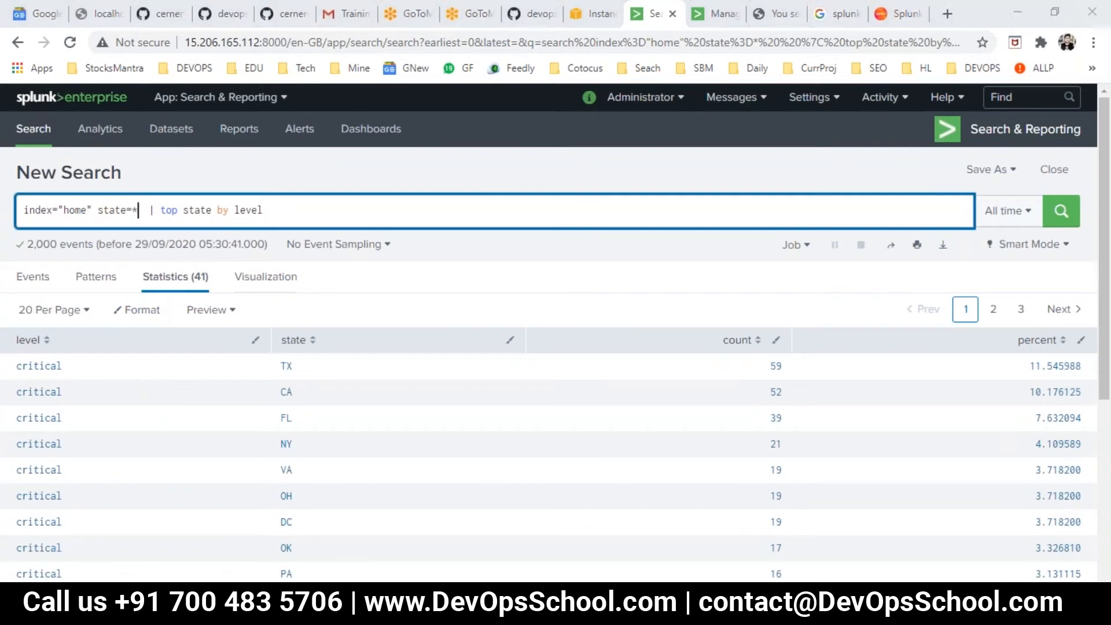
- Copy index="home" state=* level=critical | top state by level from Day2.txt and run it as the Splunk search
key(alt+Tab)
click(381, 216)
click(64, 248)
drag(23, 221, 9, 207)
key(ctrl+c)
key(alt+Tab)
key(ctrl+a)
key(ctrl+v)
key(Return)
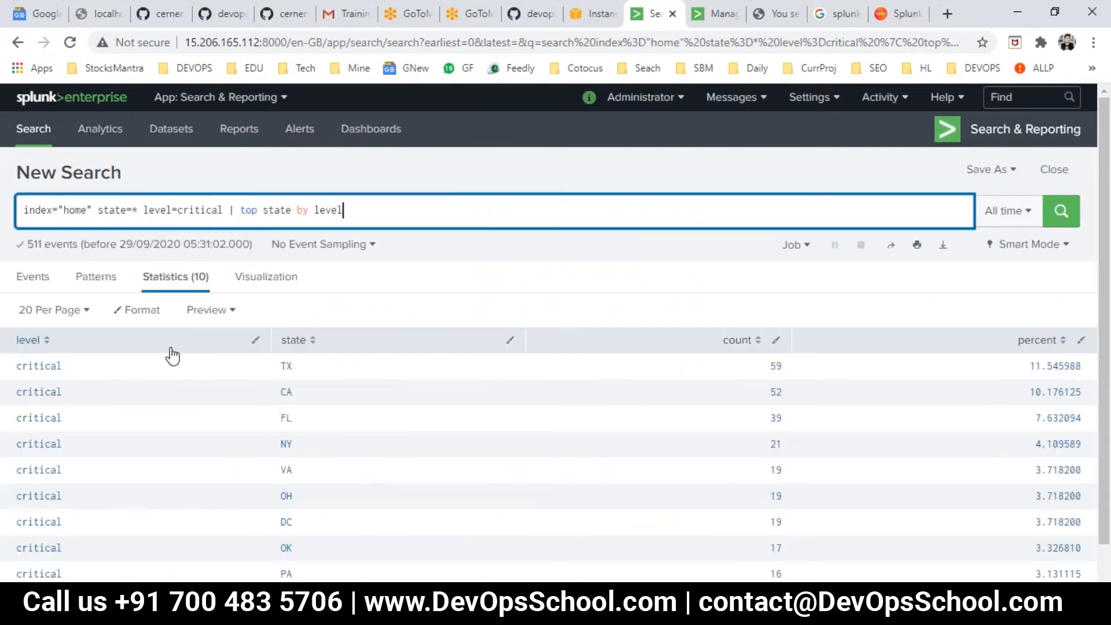
- Examine the level=critical filter, the top command and the state field in the search query
double_click(194, 210)
click(194, 209)
drag(240, 209, 368, 202)
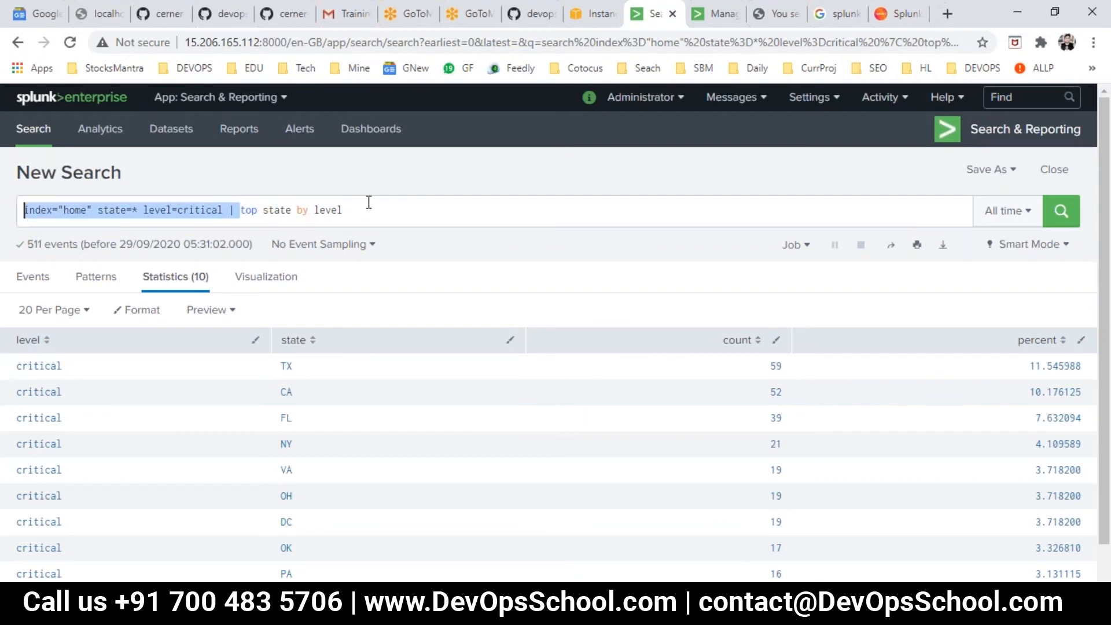
double_click(250, 210)
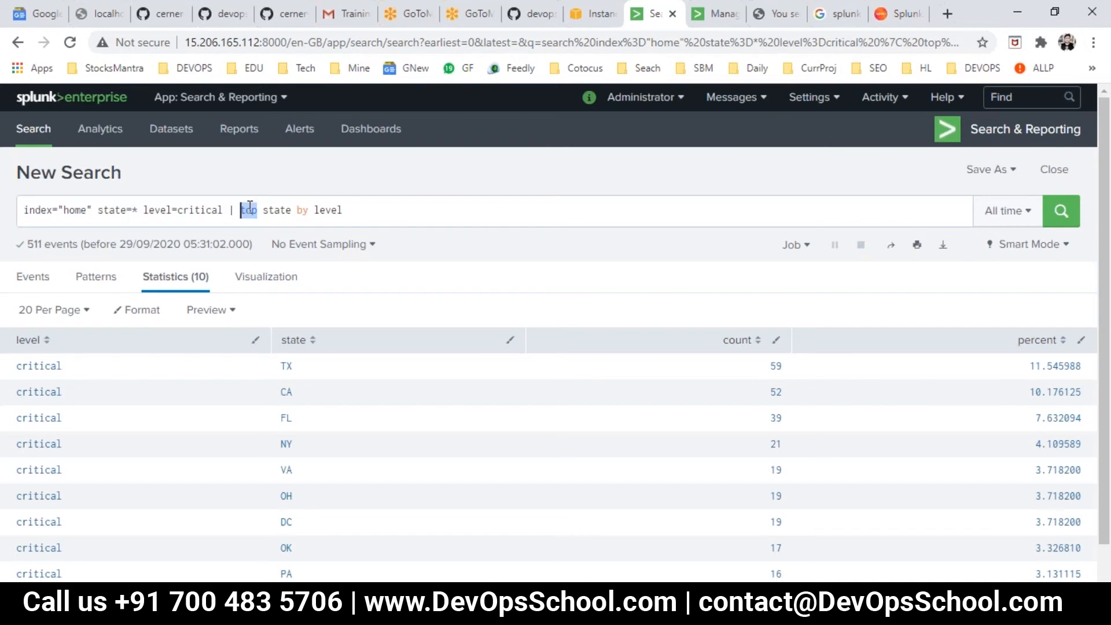
click(280, 211)
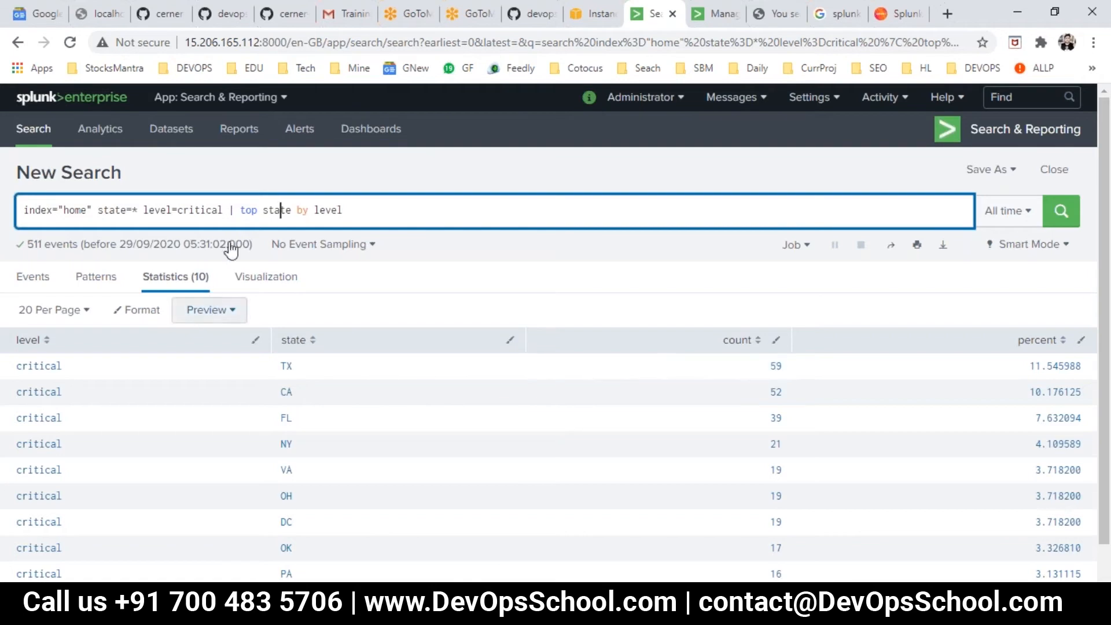
double_click(280, 209)
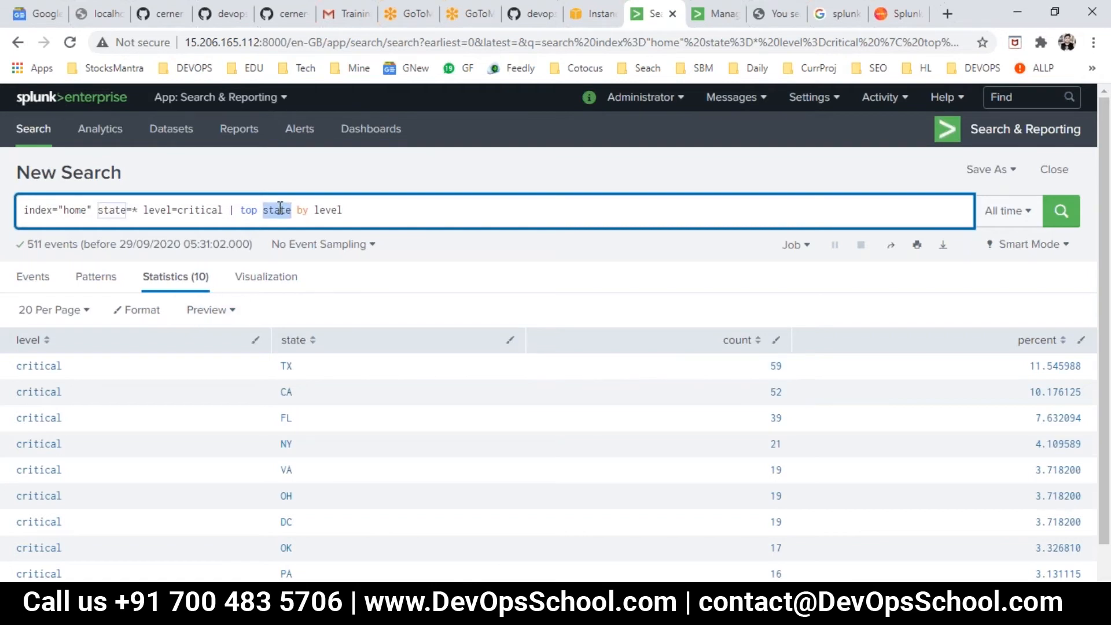
- Remove the by level clause from the query and rerun it ending in | top state
click(302, 210)
drag(346, 209, 390, 219)
key(BackSpace)
key(Return)
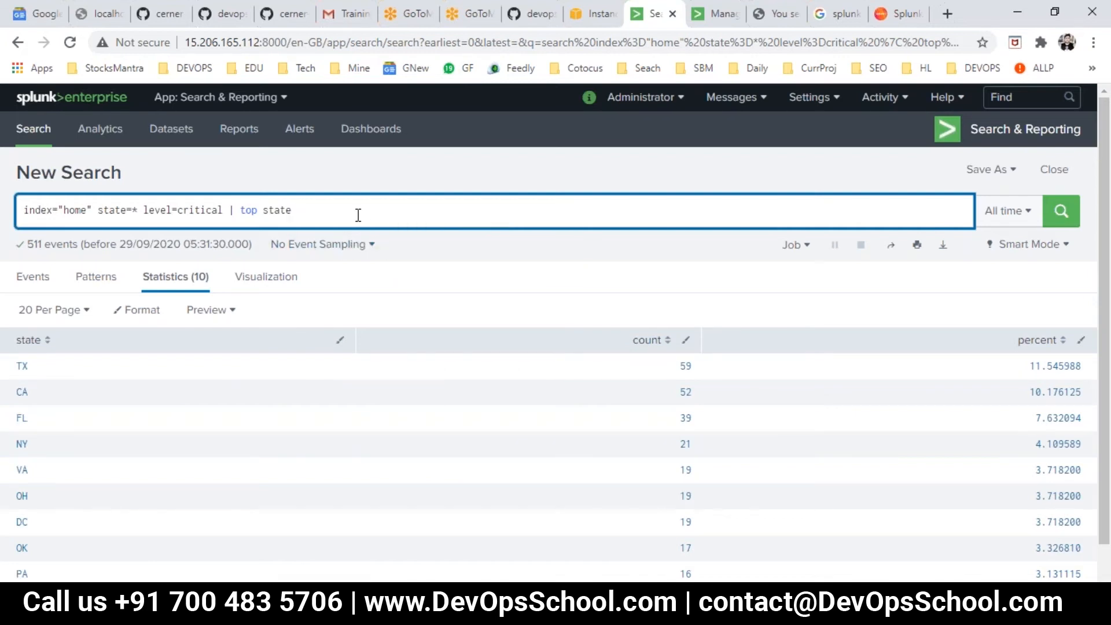
key(alt+Tab)
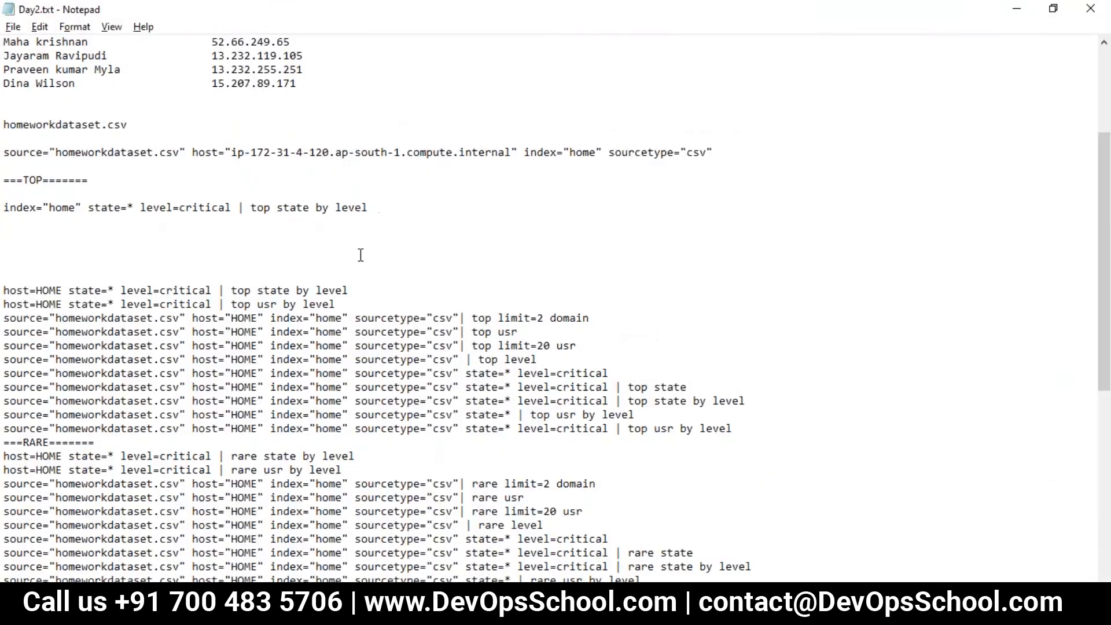
key(alt+Tab)
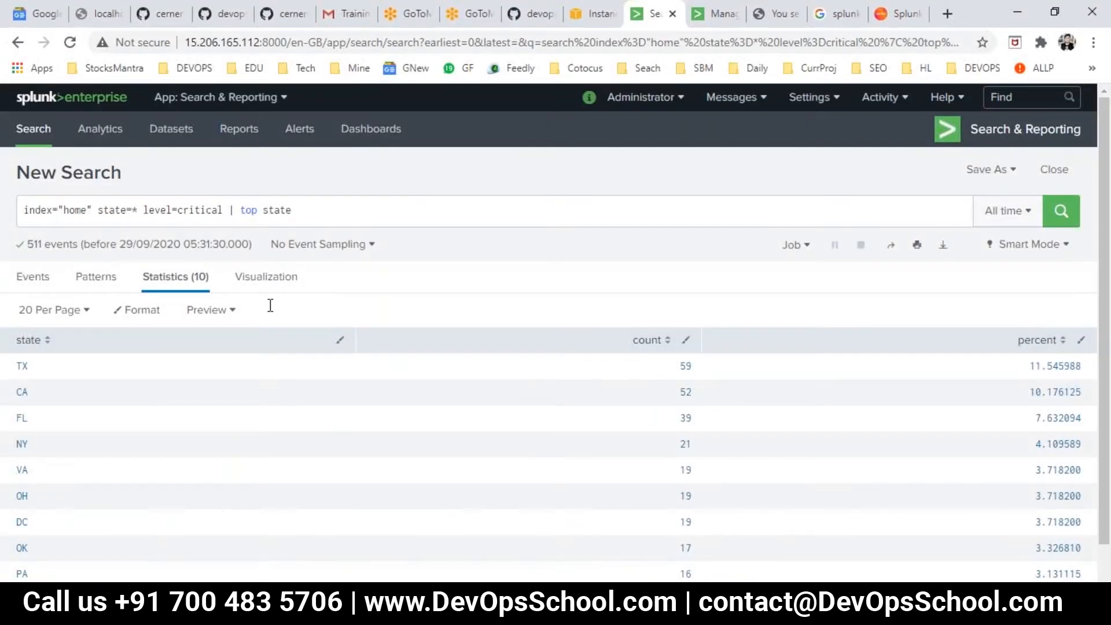
- In Day2.txt, duplicate the index="home" TOP search line directly below itself
key(alt+Tab)
drag(347, 305, 128, 306)
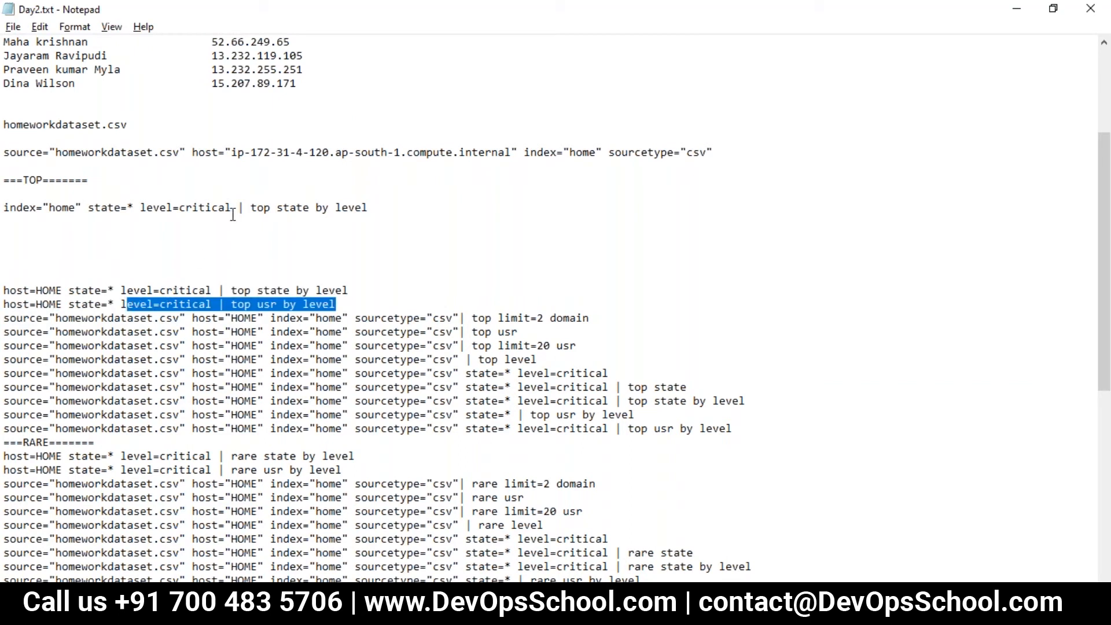
click(237, 265)
drag(368, 212, 8, 215)
key(ctrl+c)
click(36, 224)
key(ctrl+v)
- Replace the duplicated line's ending with | top usr by level, copied from the host=HOME examples, and save the file
drag(346, 305, 217, 305)
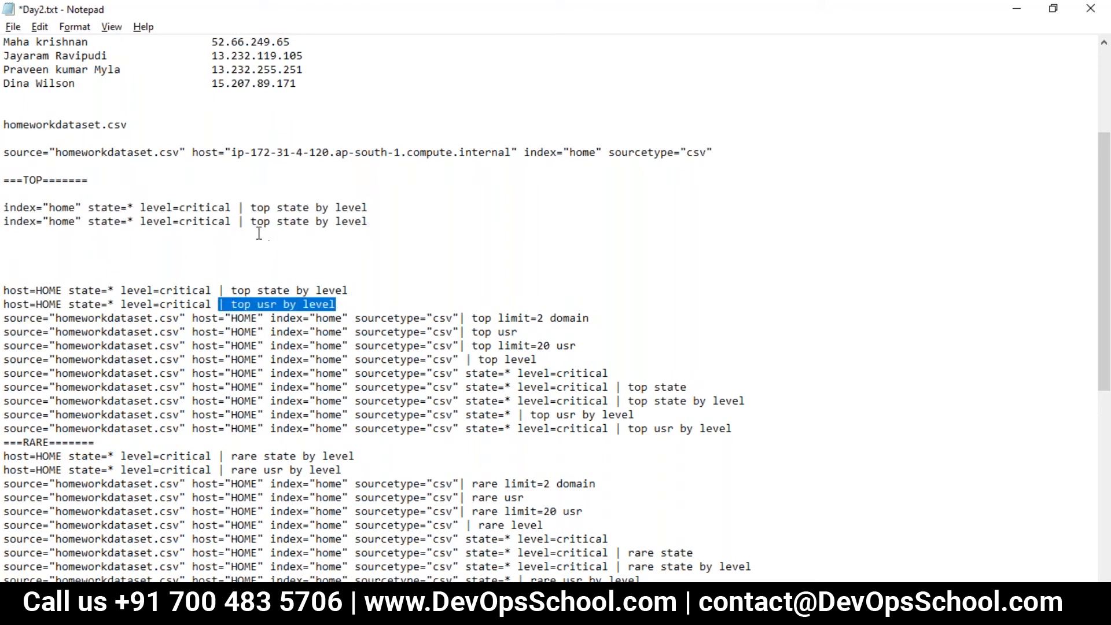
drag(238, 223, 395, 224)
key(ctrl+v)
key(ctrl+s)
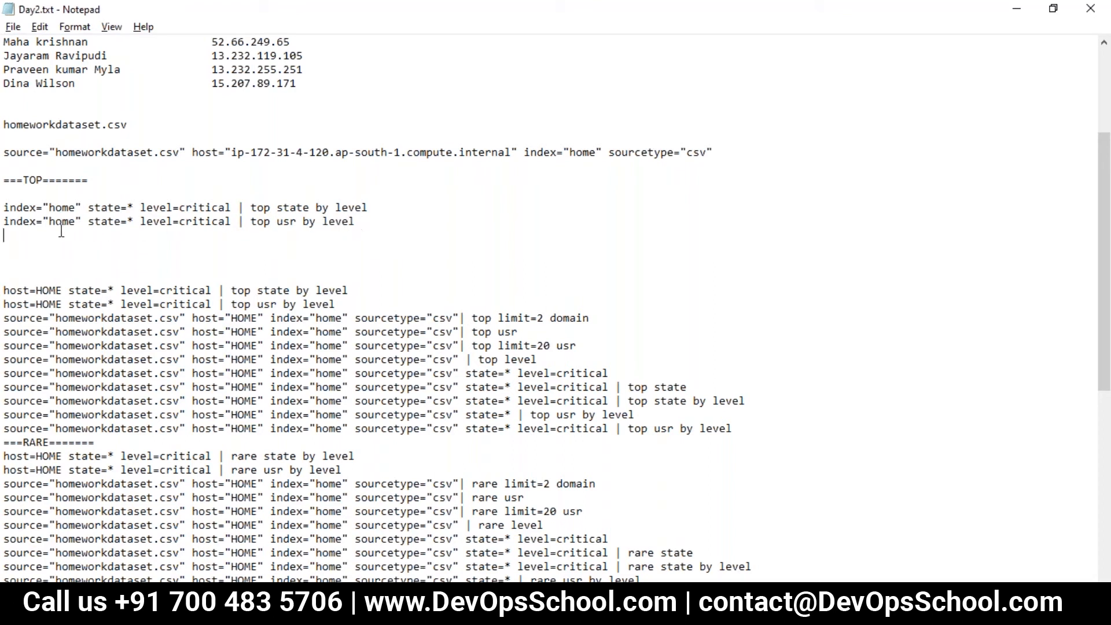
- Copy index="home" state=* level=critical | top usr by level from the notes and run it in Splunk
shift+click(7, 221)
key(alt+Tab)
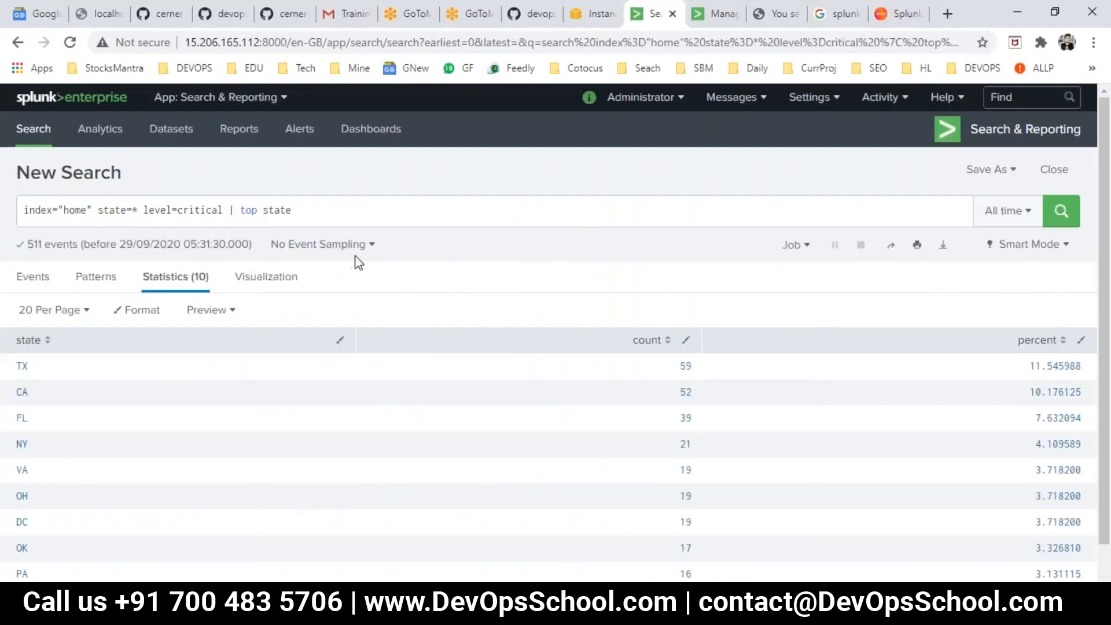
key(ctrl+a)
key(ctrl+v)
key(ctrl+a)
key(ctrl+v)
key(Return)
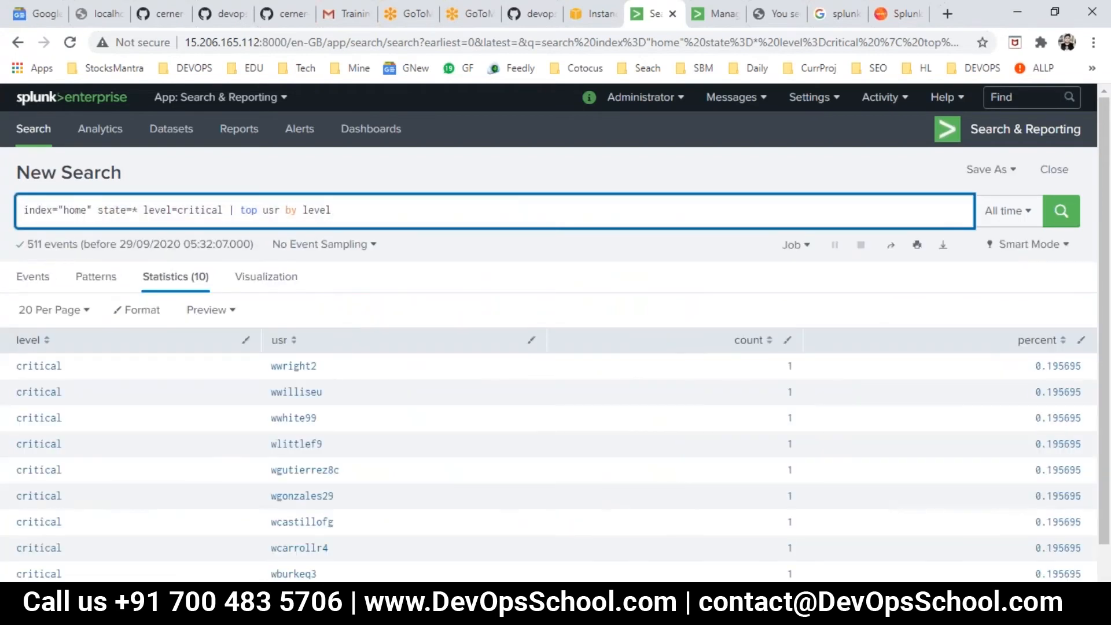
- Review the usr, count and percent columns of the critical-level results
scroll(307, 367, down, 1)
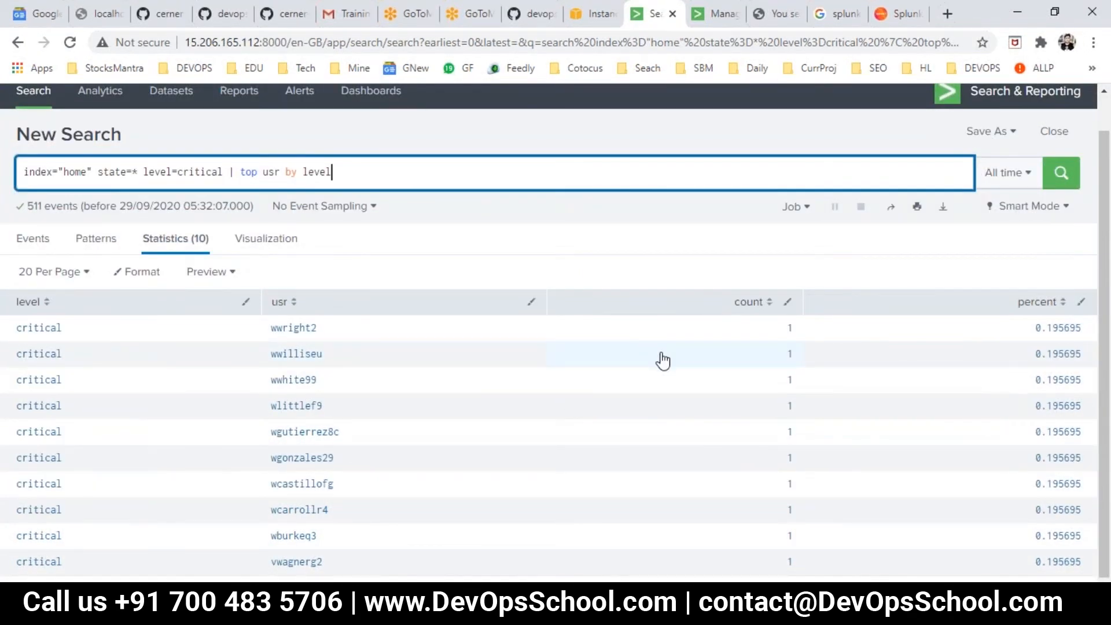
scroll(662, 360, up, 1)
scroll(663, 368, down, 1)
scroll(663, 368, up, 1)
scroll(663, 368, down, 1)
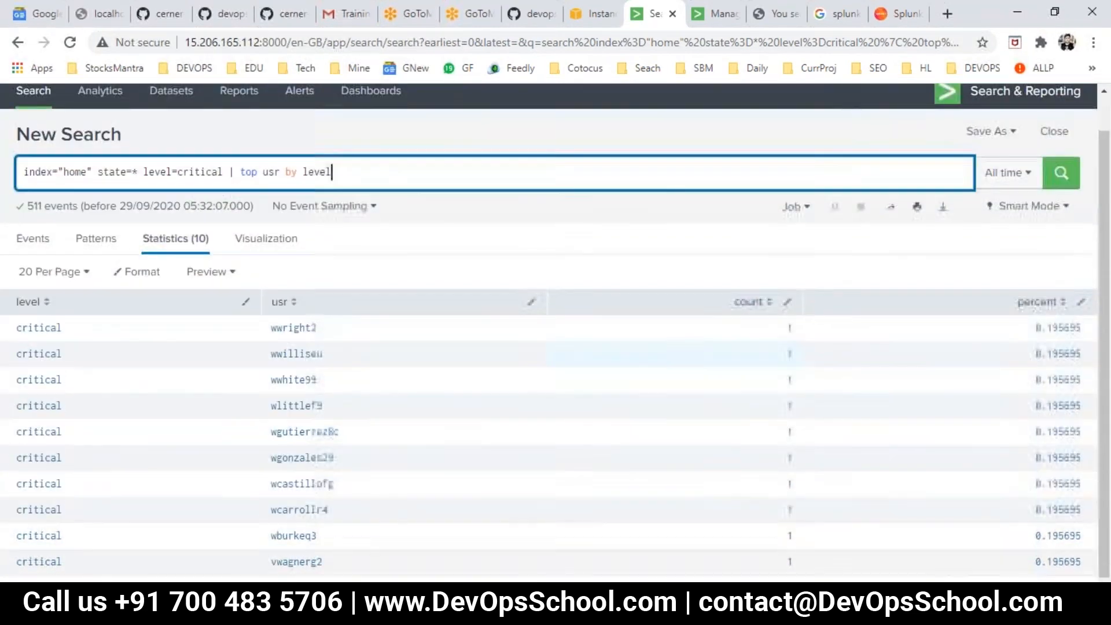
key(alt+Tab)
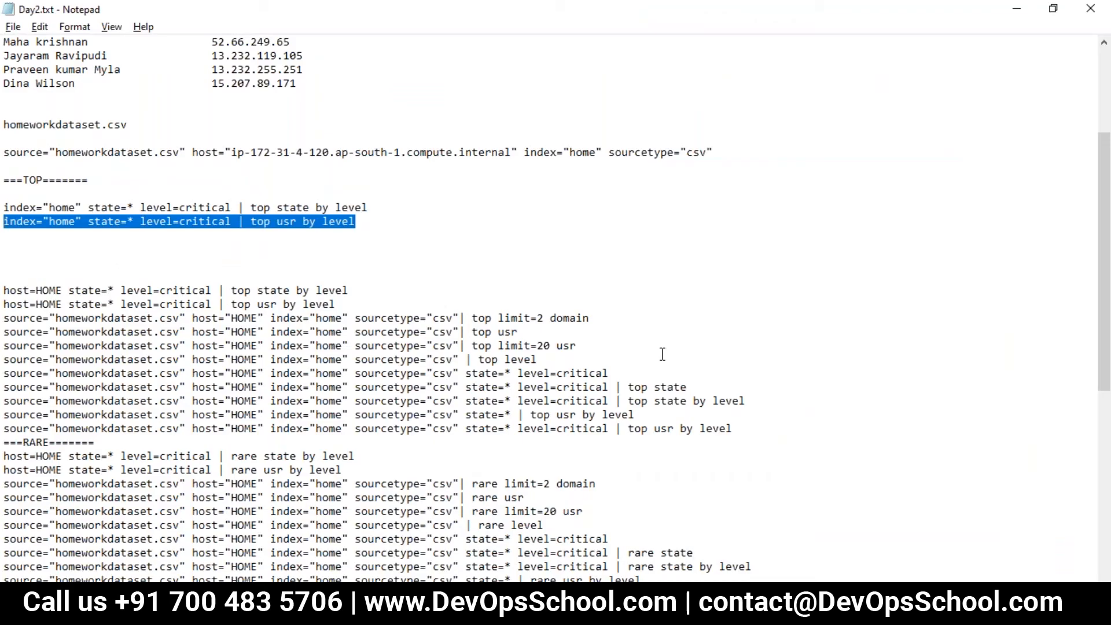
key(alt+Tab)
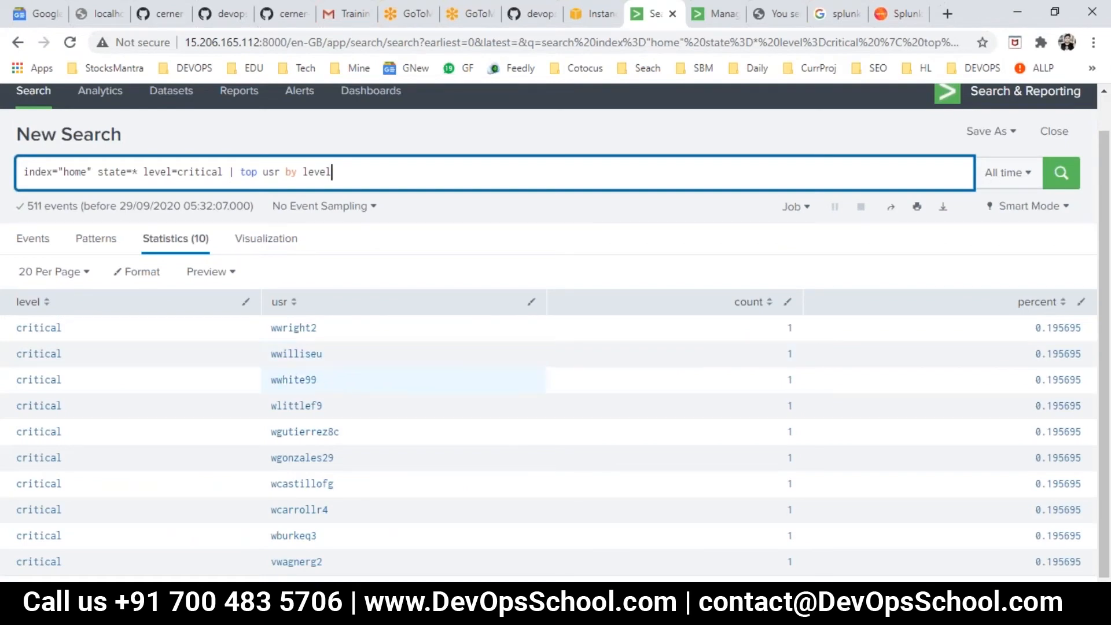
- Examine the source filters, top command, limit=2 option and domain field in the Day2.txt top limit=2 domain example
key(alt+Tab)
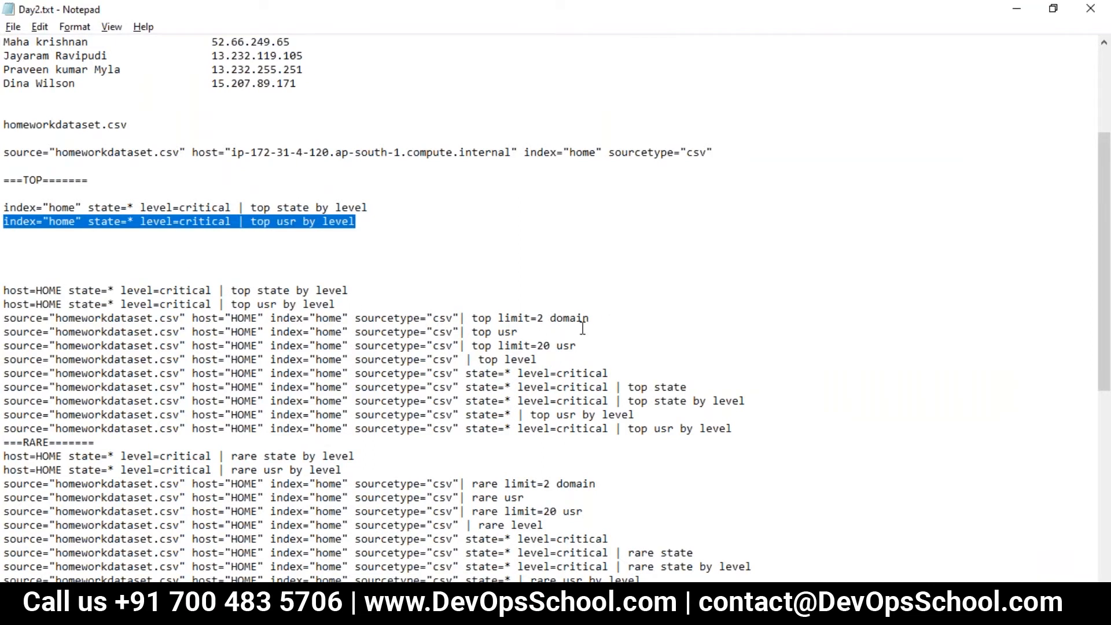
double_click(483, 319)
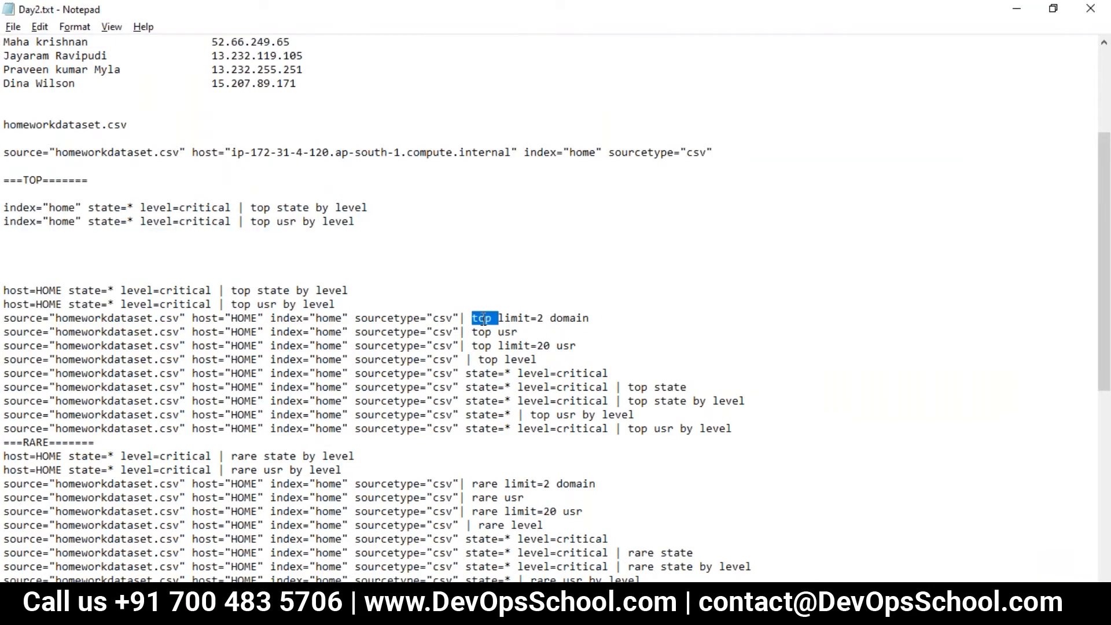
double_click(486, 320)
double_click(561, 320)
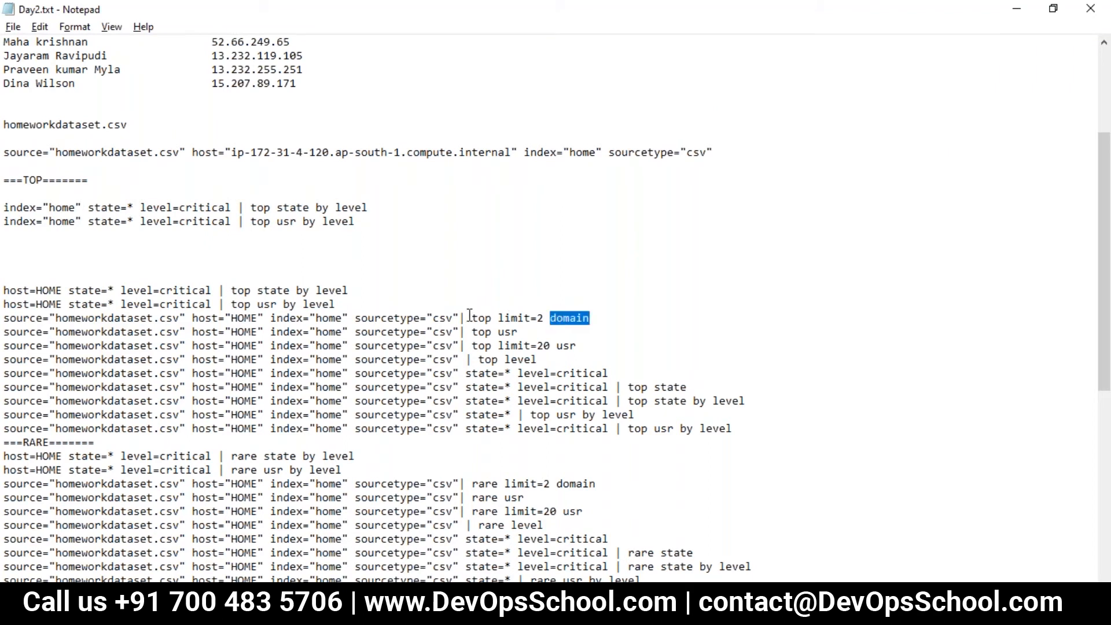
drag(460, 319, 7, 317)
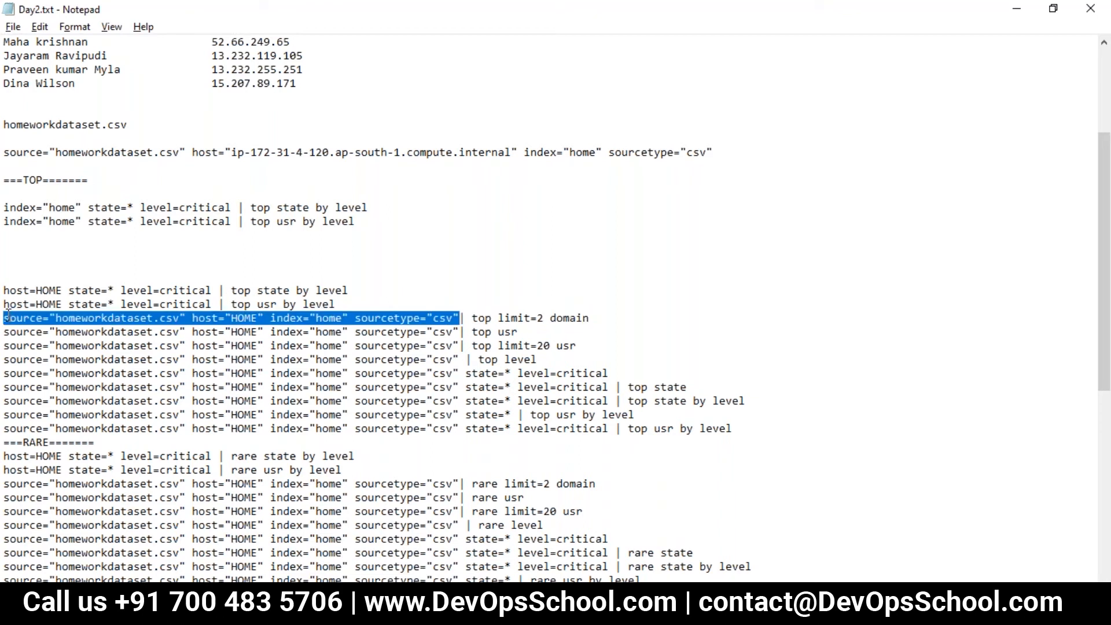
double_click(529, 320)
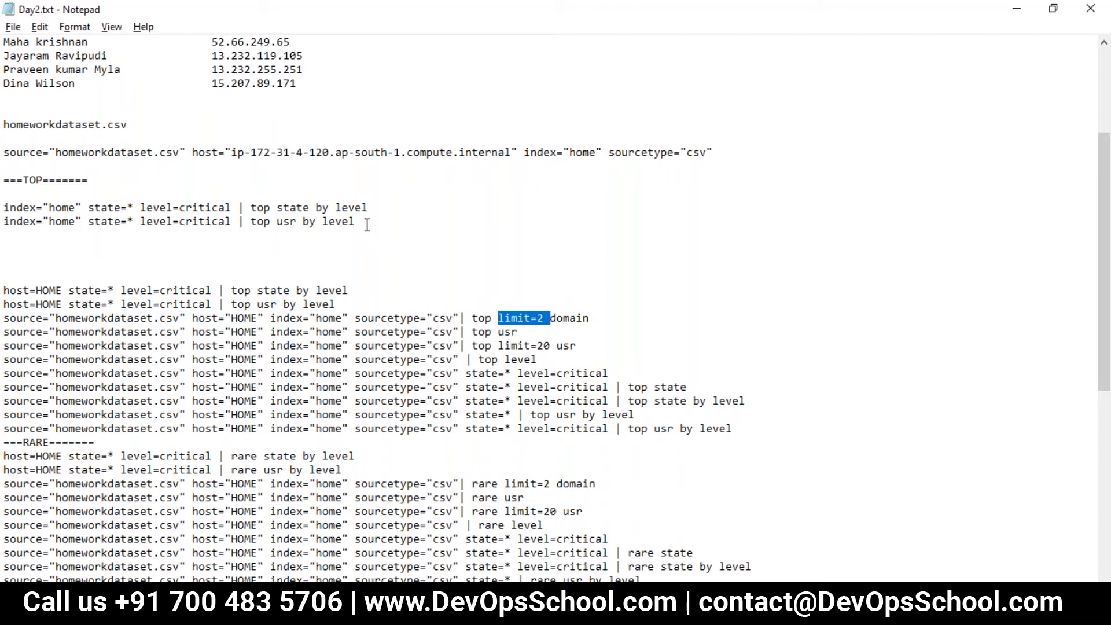
- Start a third TOP search line in Day2.txt with index="home" state=* copied from the line above
drag(133, 223, 5, 221)
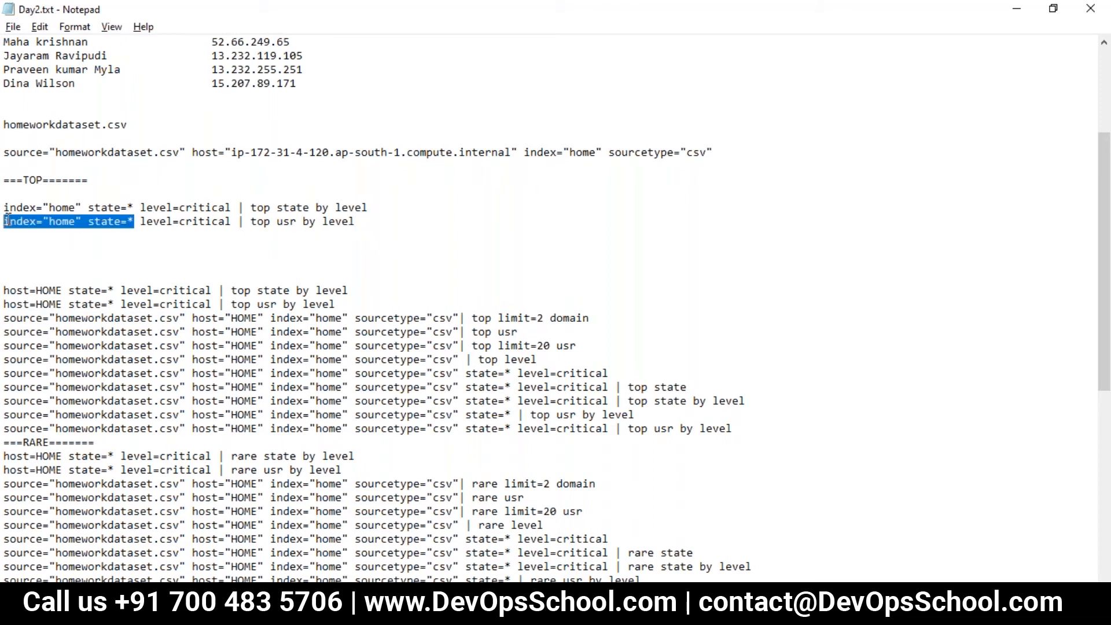
key(ctrl+c)
click(41, 240)
key(ctrl+v)
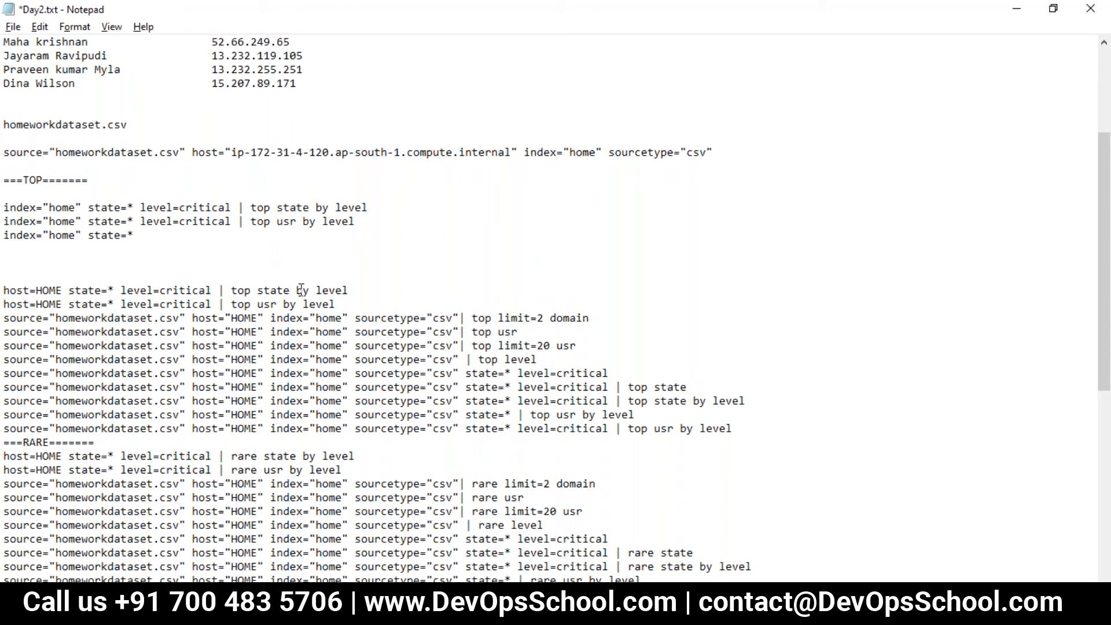
- Append | top limit=2 domain from the example to the third TOP search line and save Day2.txt
drag(604, 321, 462, 330)
key(ctrl+c)
click(146, 237)
key(ctrl+v)
key(ctrl+s)
drag(133, 237, 8, 241)
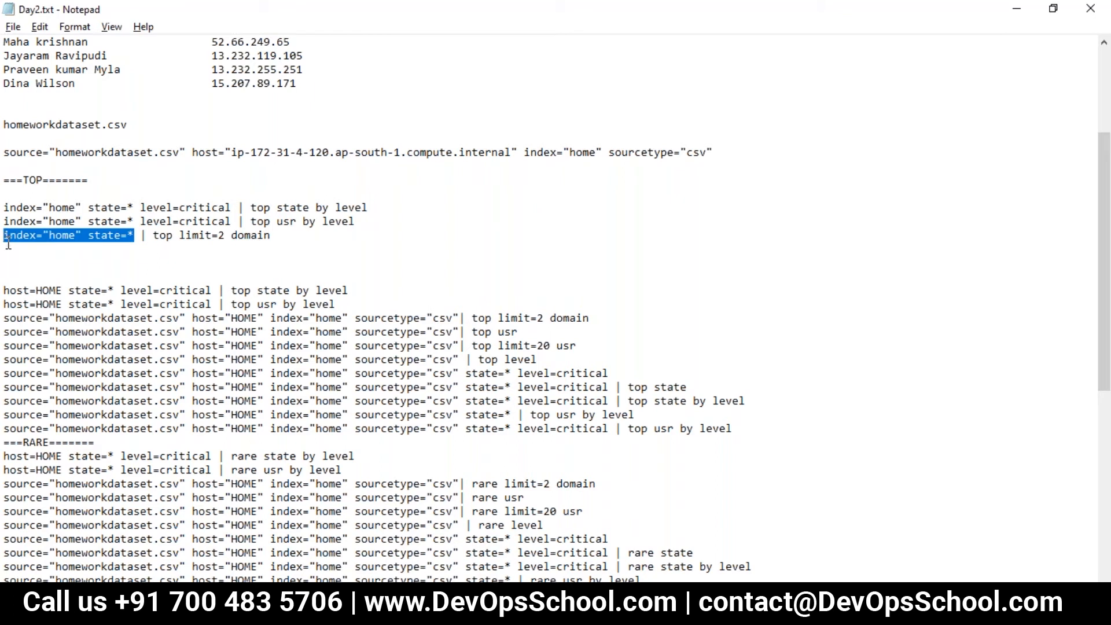
- Reorder the third TOP search line in Day2.txt to read index="home" state=* | top domain limit=2
click(223, 256)
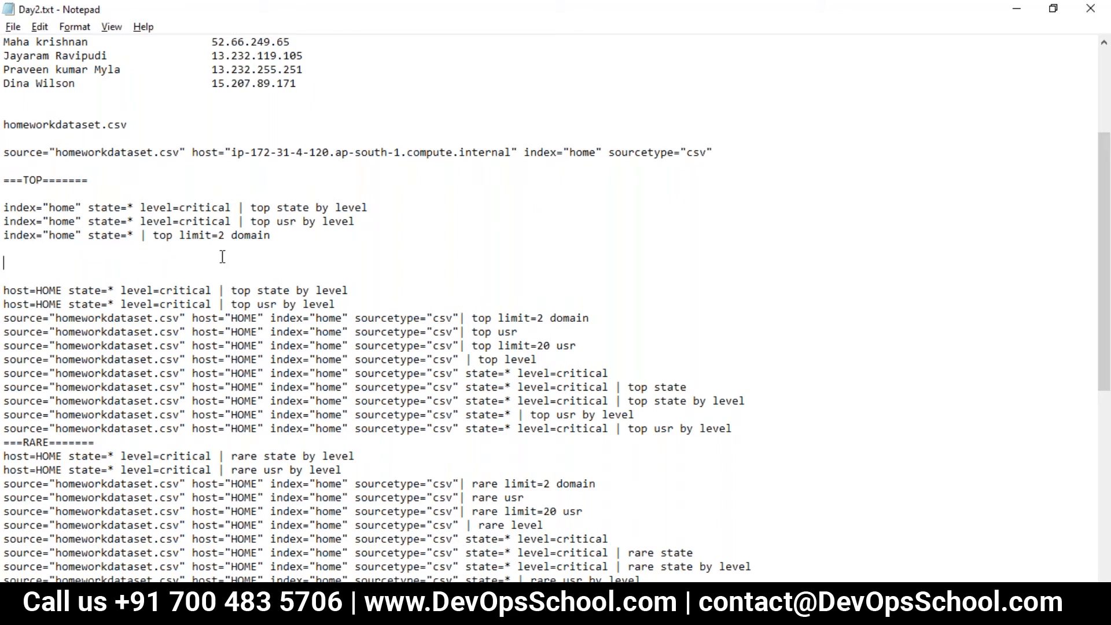
drag(278, 237, 8, 238)
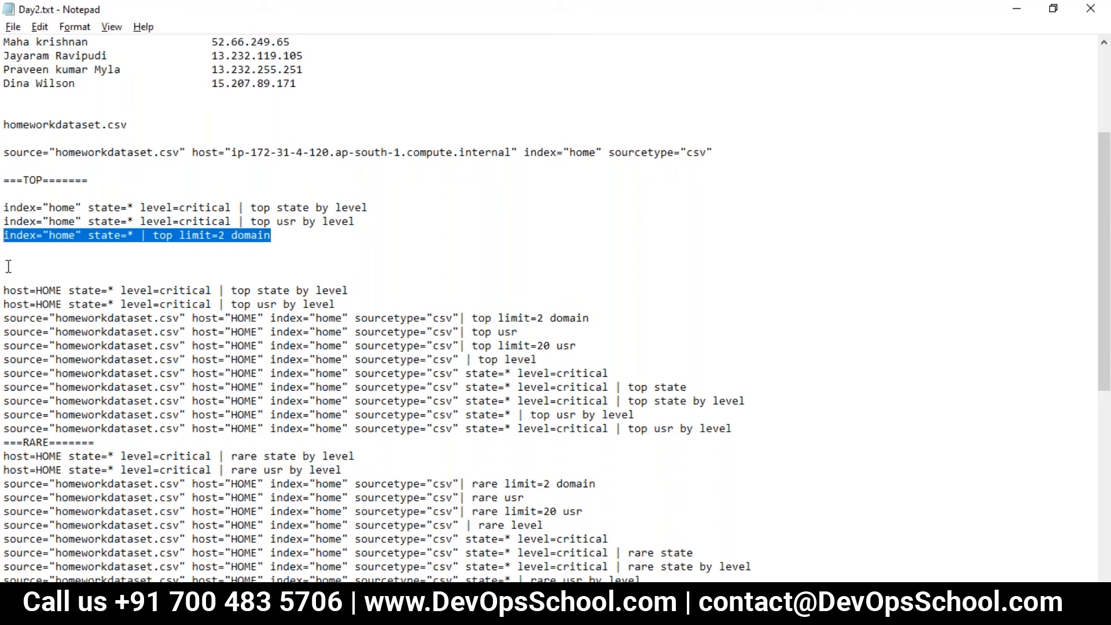
click(131, 250)
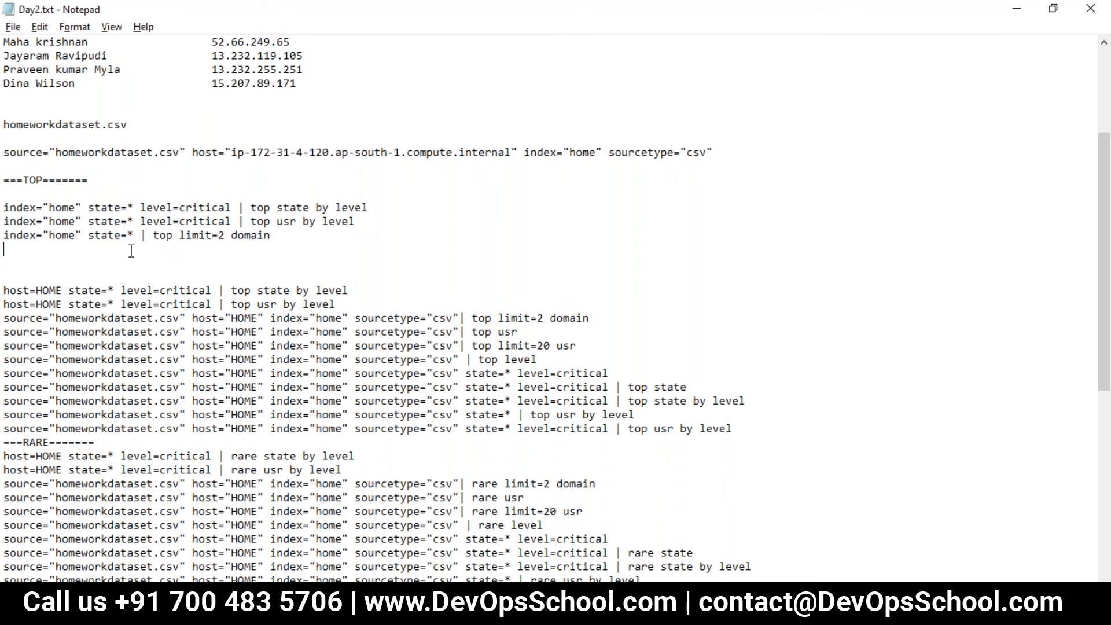
click(286, 233)
shift+click(5, 236)
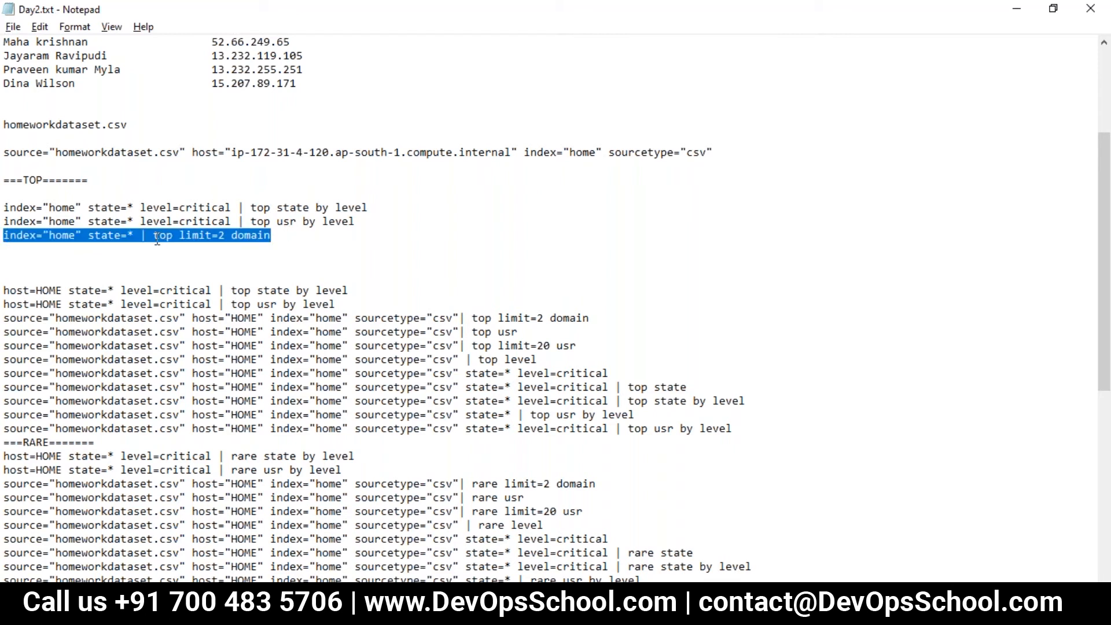
click(248, 250)
drag(231, 235, 180, 238)
key(BackSpace)
key(BackSpace)
key(ctrl+v)
- Switch to Splunk and run the search index="home" state=* | top domain, taken from the third TOP line
drag(218, 235, 8, 242)
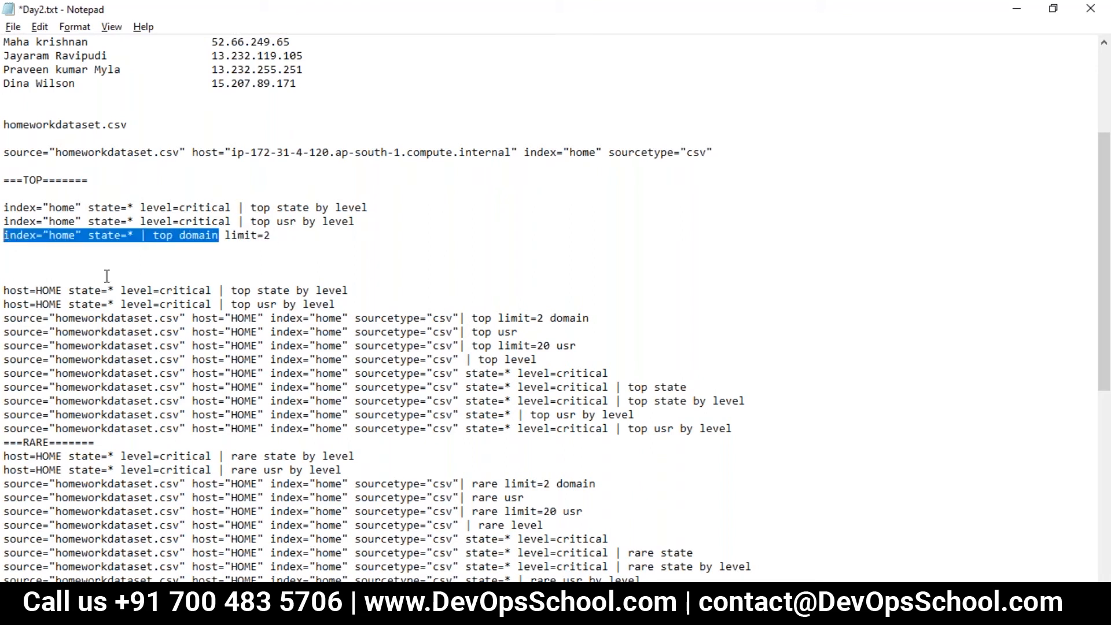
key(alt+Tab)
key(ctrl+a)
key(ctrl+v)
key(Return)
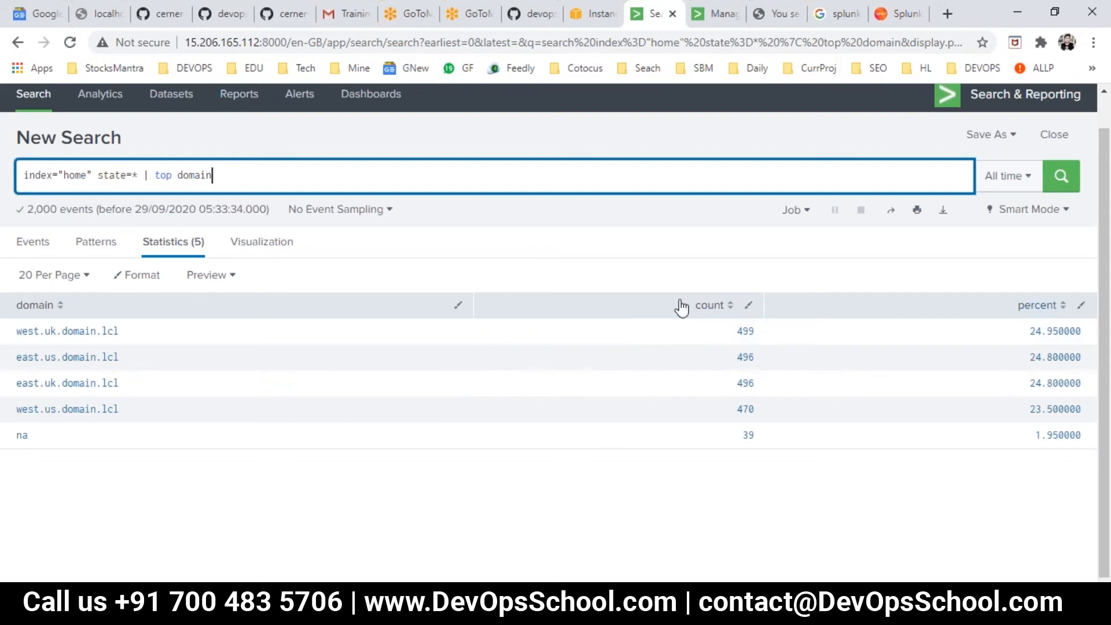
- Append limit=2 from the Day2.txt line to the Splunk domain search and rerun it
key(alt+Tab)
drag(270, 235, 228, 235)
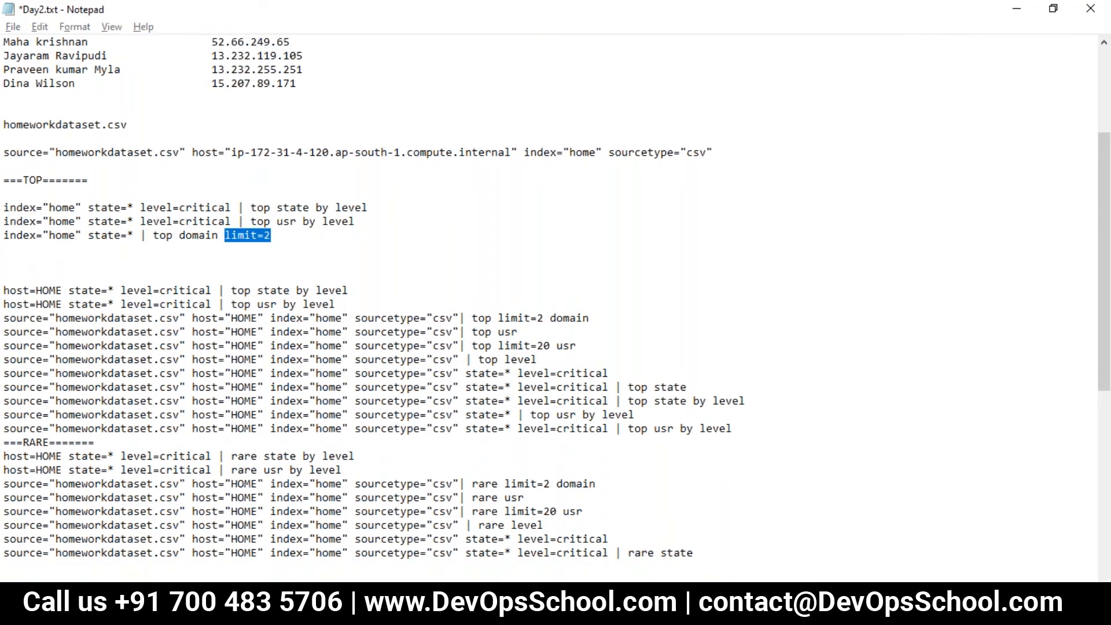
key(alt+Tab)
click(266, 174)
key(ctrl+v)
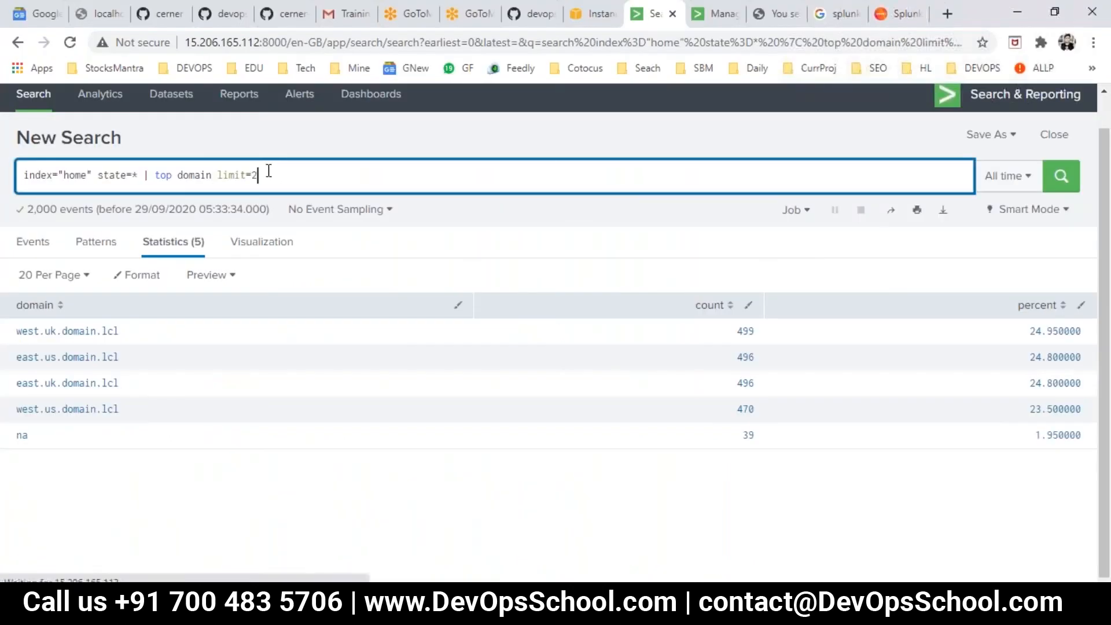
key(Return)
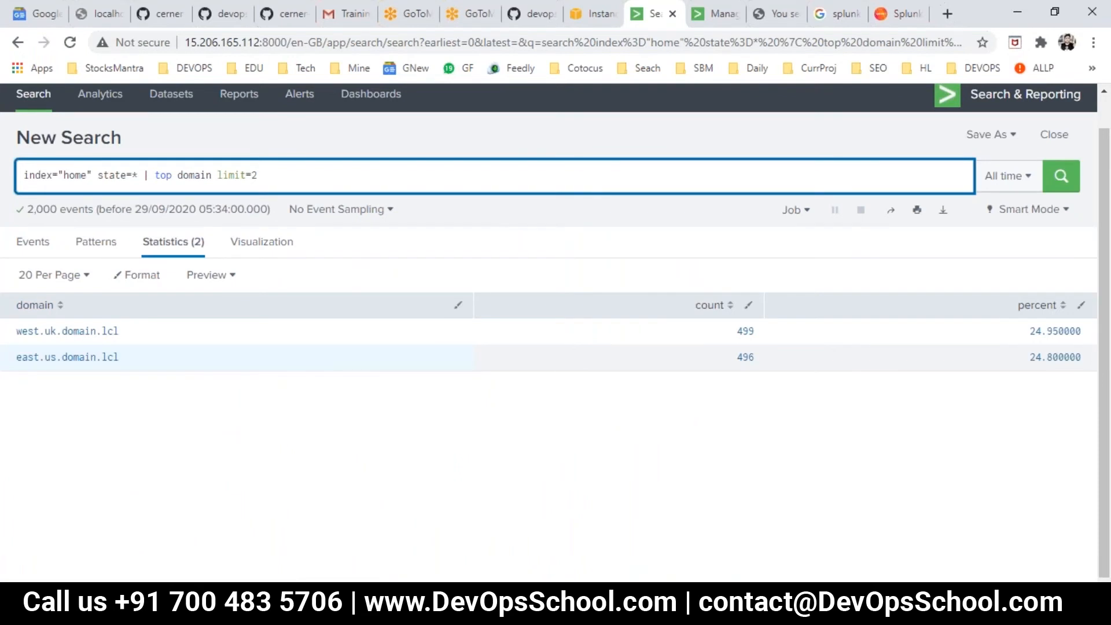
- Add a fourth TOP search line in Day2.txt reading index="home" state=* | top usr, reusing the third line and the usr example
key(alt+Tab)
drag(277, 235, 37, 233)
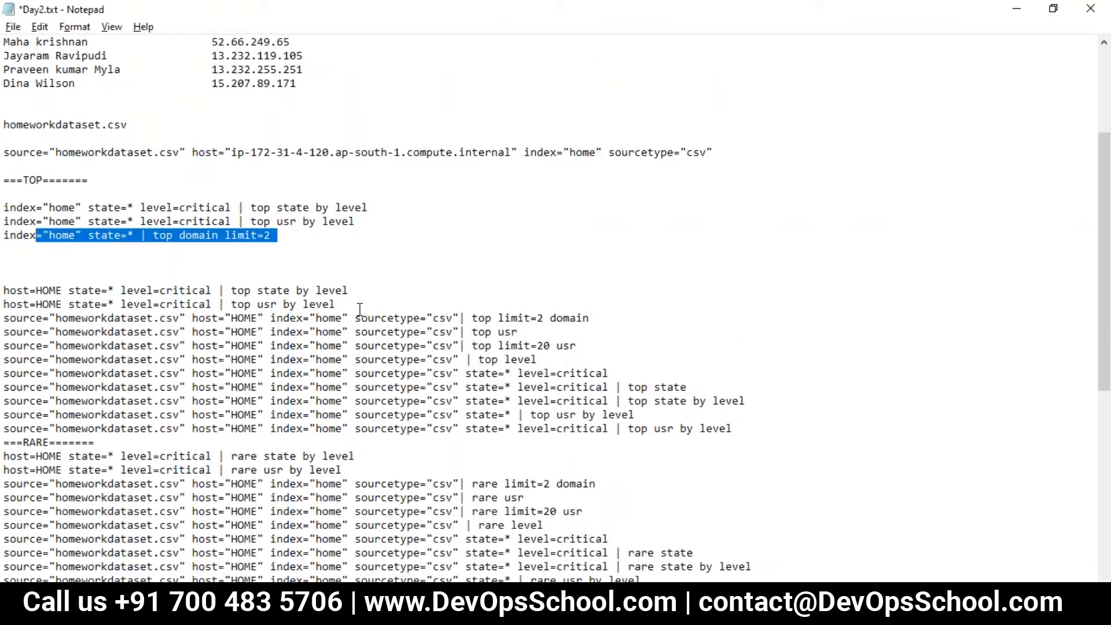
click(166, 249)
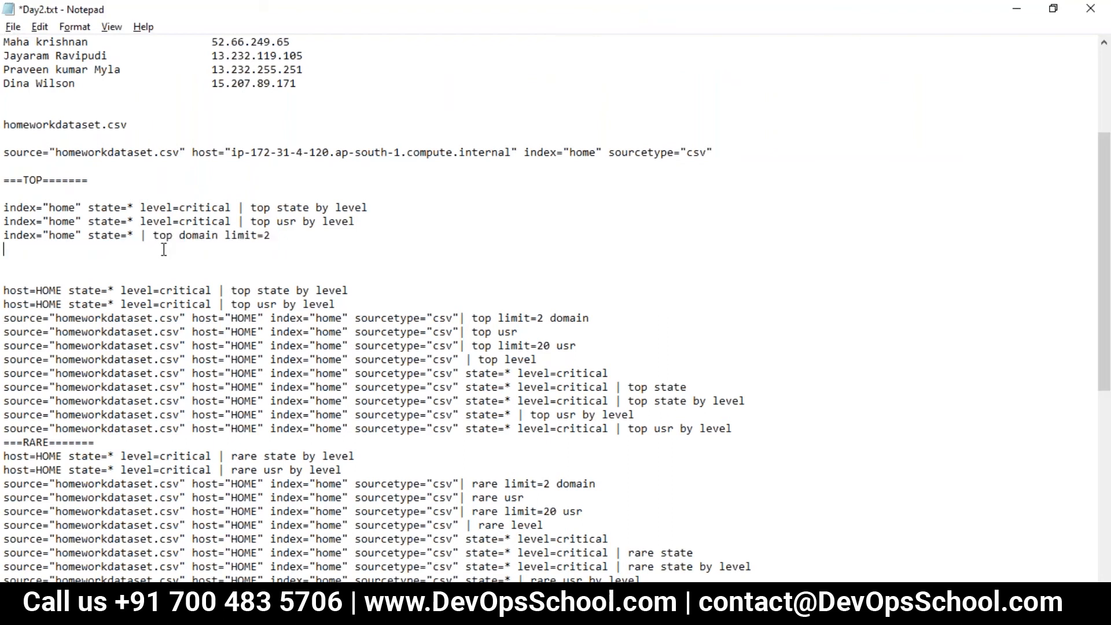
drag(155, 235, 13, 246)
key(ctrl+c)
click(30, 249)
key(ctrl+v)
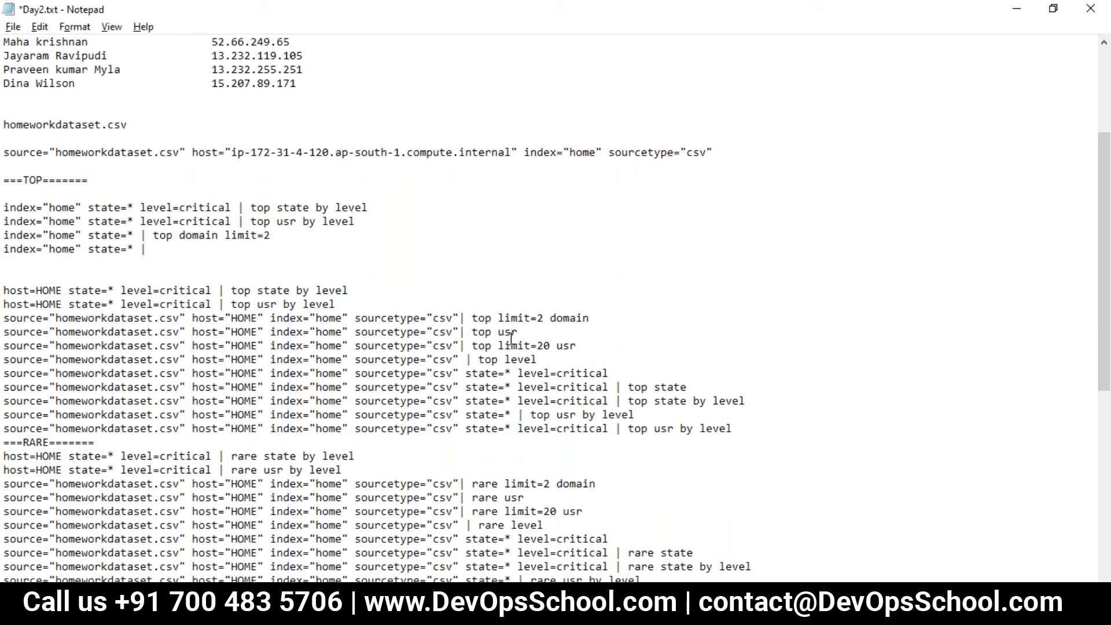
drag(523, 332, 474, 335)
key(ctrl+c)
click(183, 254)
key(ctrl+v)
- Run the search index="home" state=* | top usr in Splunk and view its results
drag(254, 254, 9, 248)
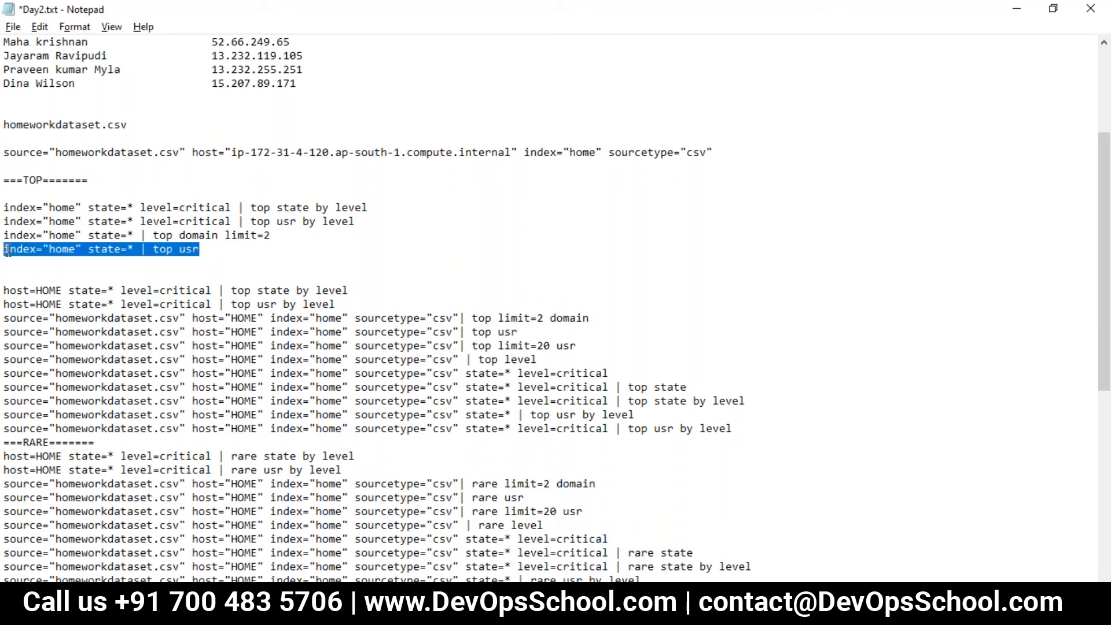
key(alt+Tab)
key(ctrl+a)
key(ctrl+v)
key(ctrl+s)
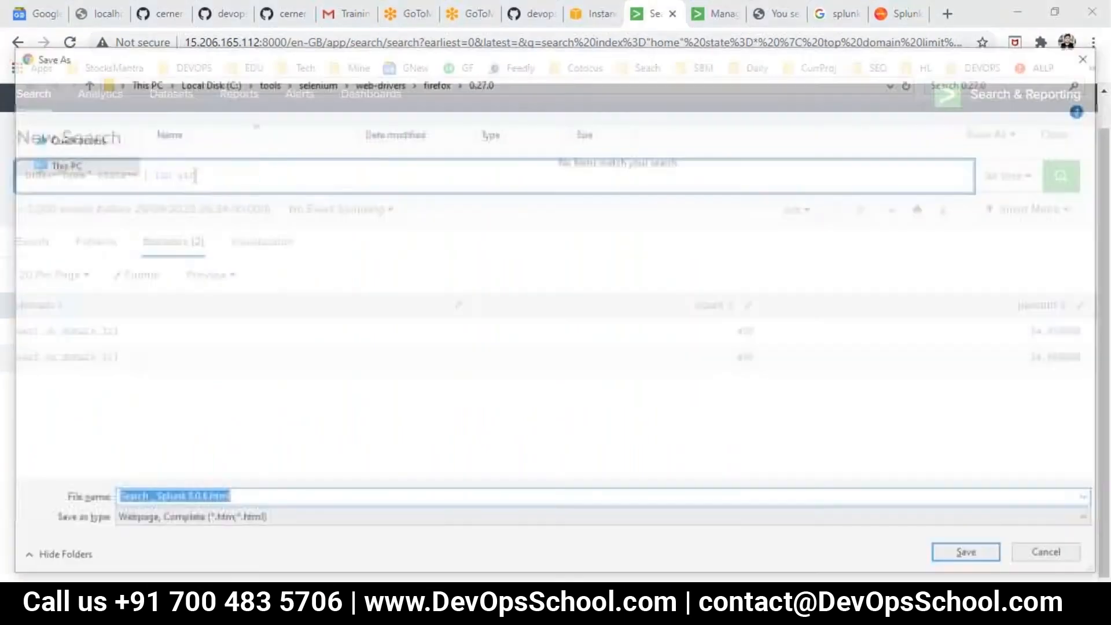
click(1027, 556)
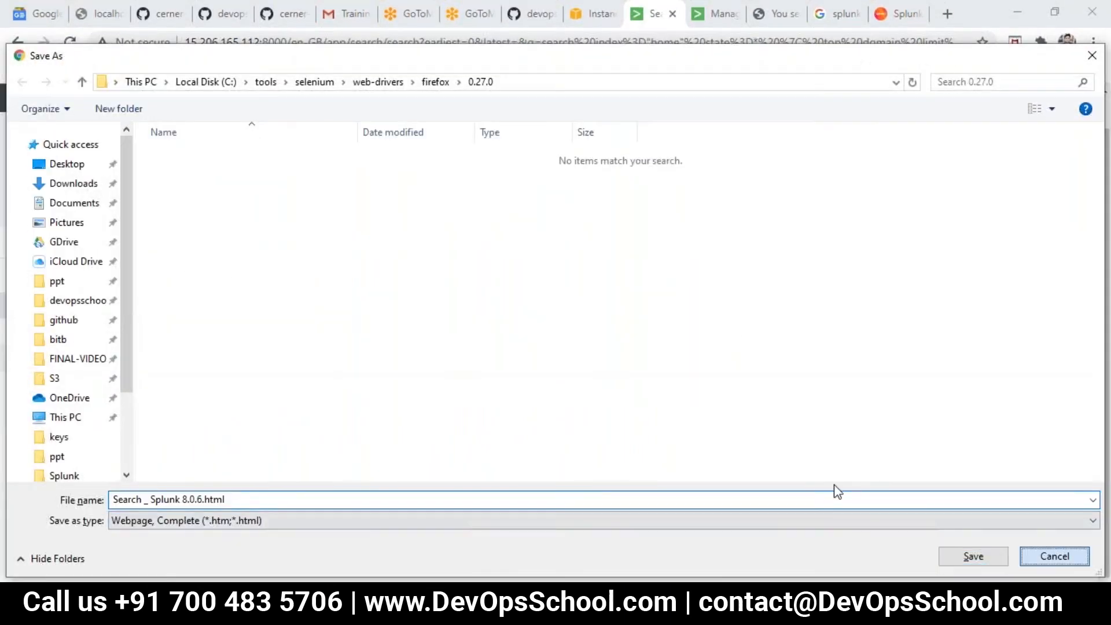
key(alt+Tab)
drag(7, 267, 7, 252)
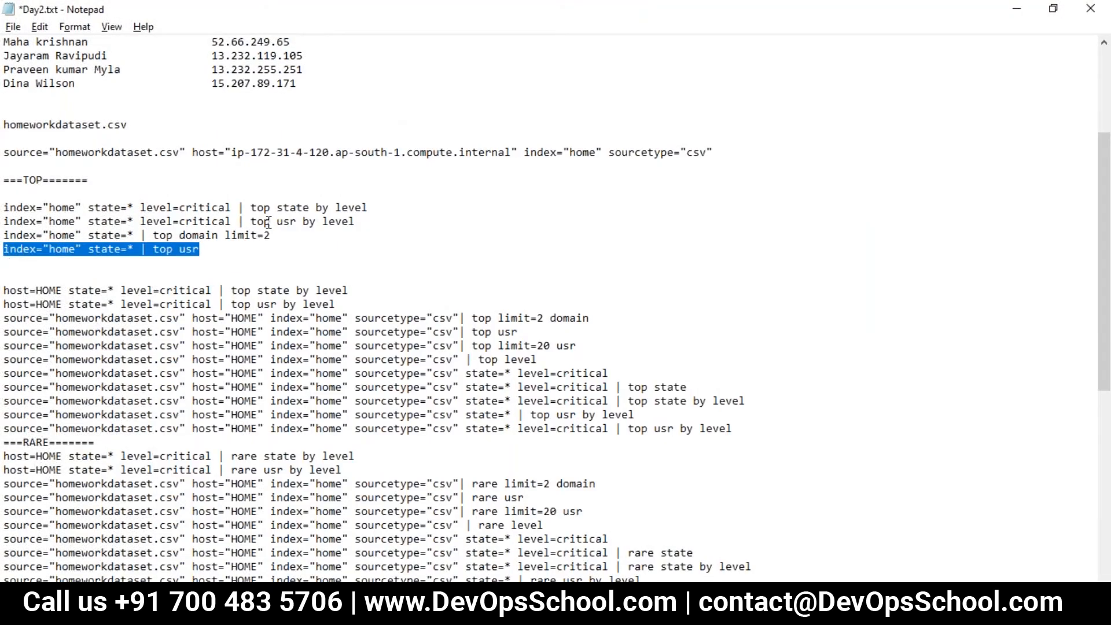
key(alt+Tab)
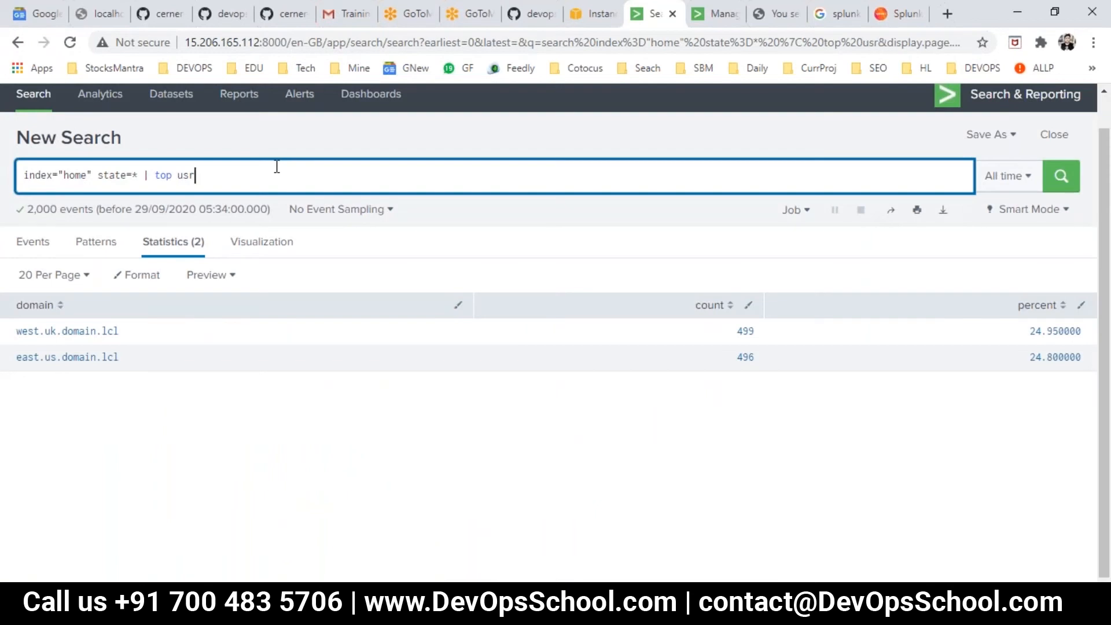
double_click(1057, 174)
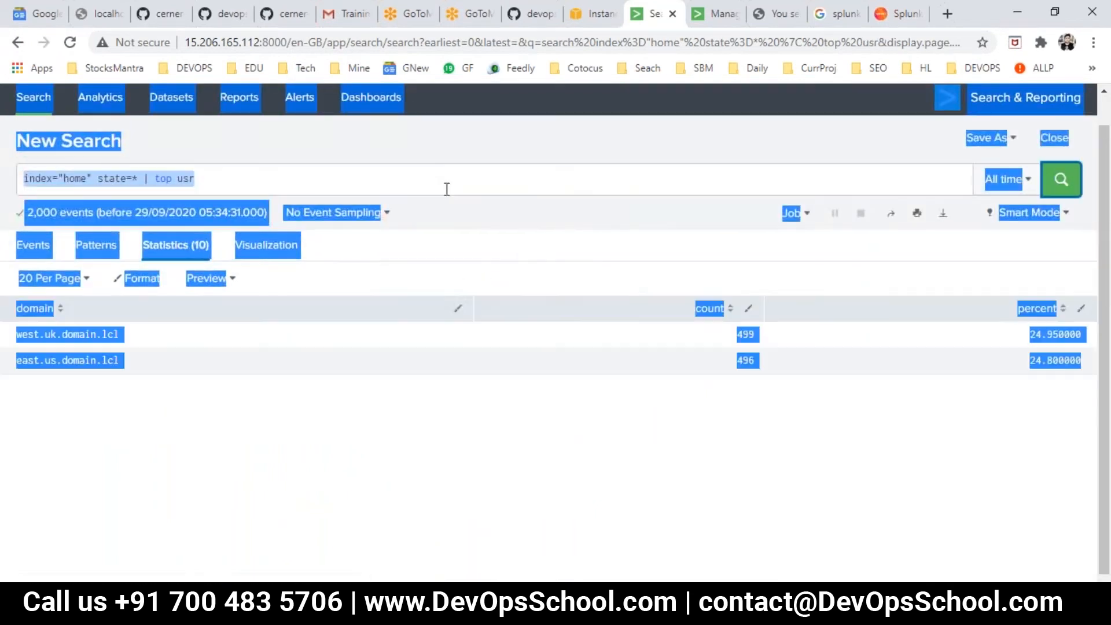
scroll(174, 399, down, 1)
key(alt+Tab)
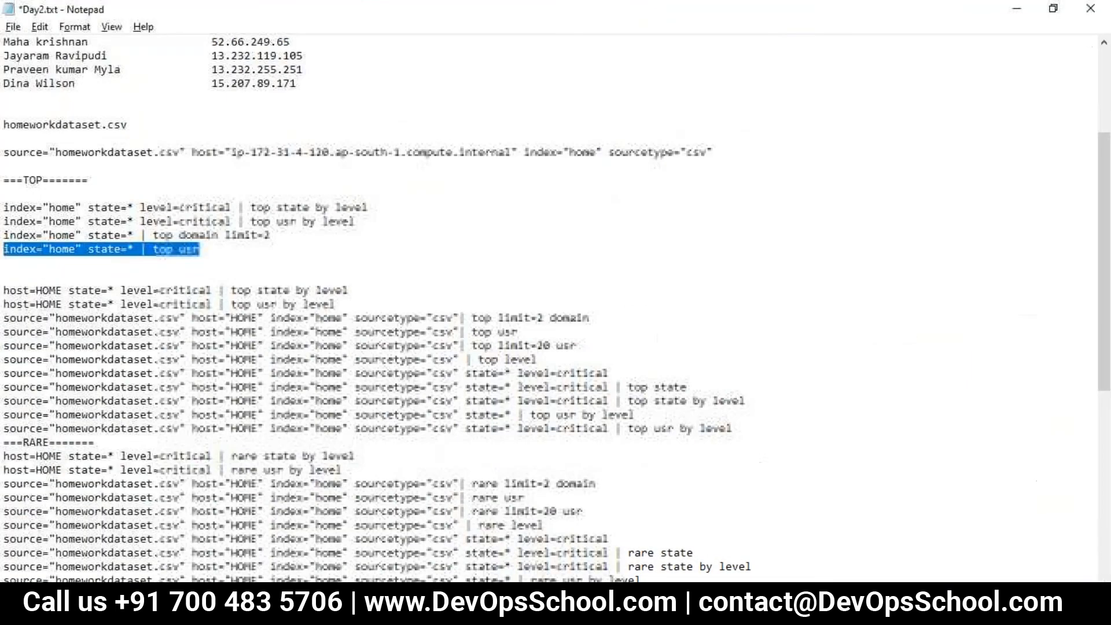
key(alt+Tab)
key(alt+Tab)
- Add a fifth TOP search line in Day2.txt reading index="home" state=* | Top level, based on the usr line and the level example
drag(555, 359, 479, 358)
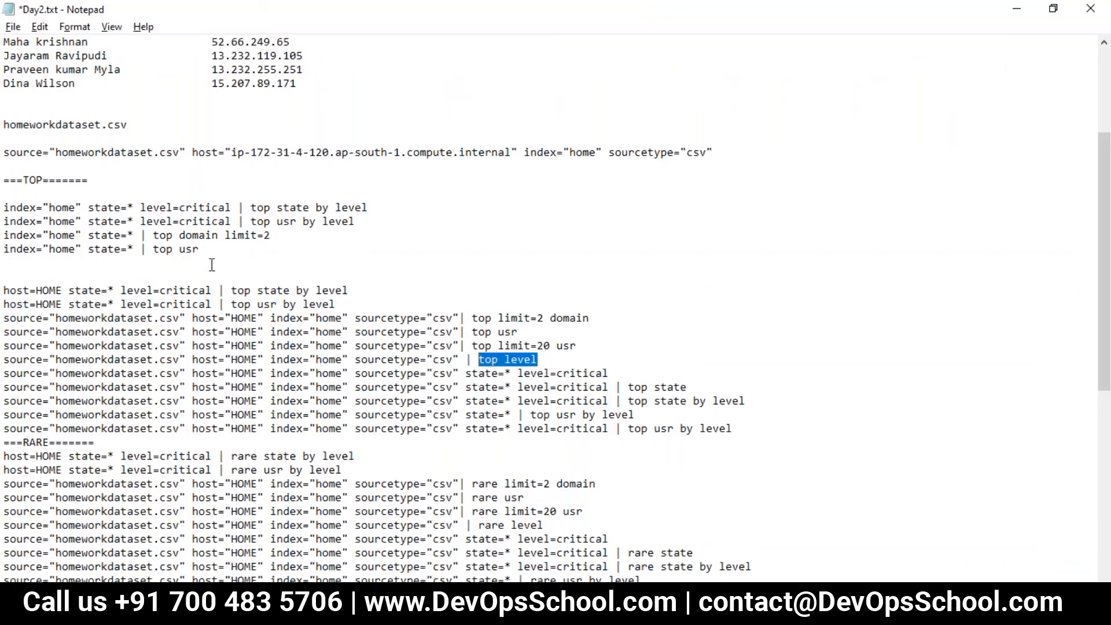
drag(210, 249, 5, 249)
key(ctrl+c)
click(23, 262)
key(ctrl+v)
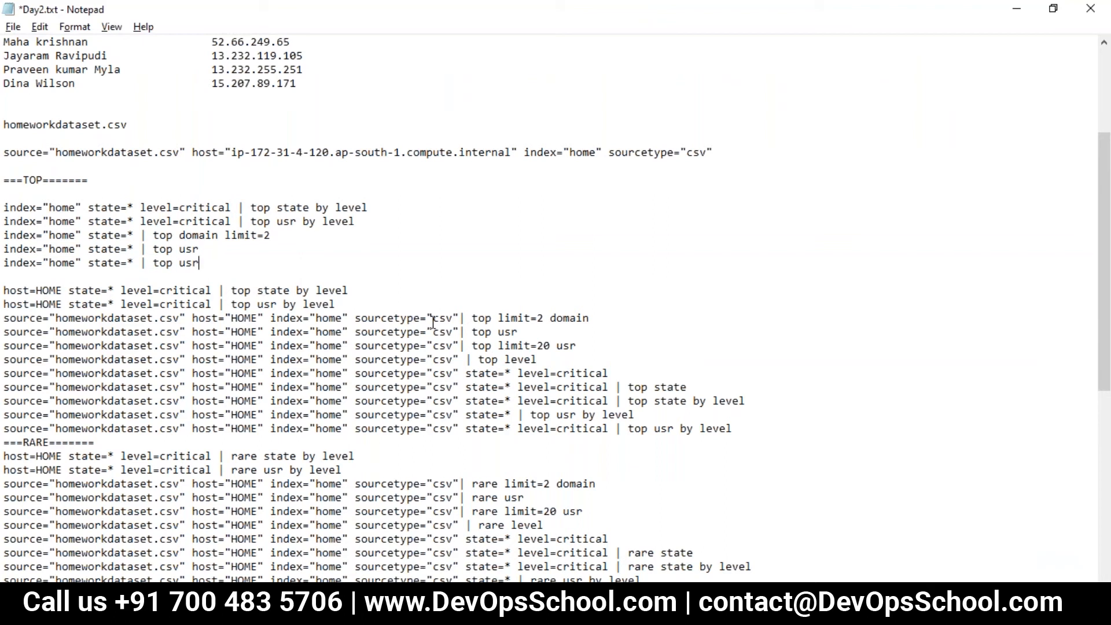
key(ctrl+s)
drag(538, 359, 485, 361)
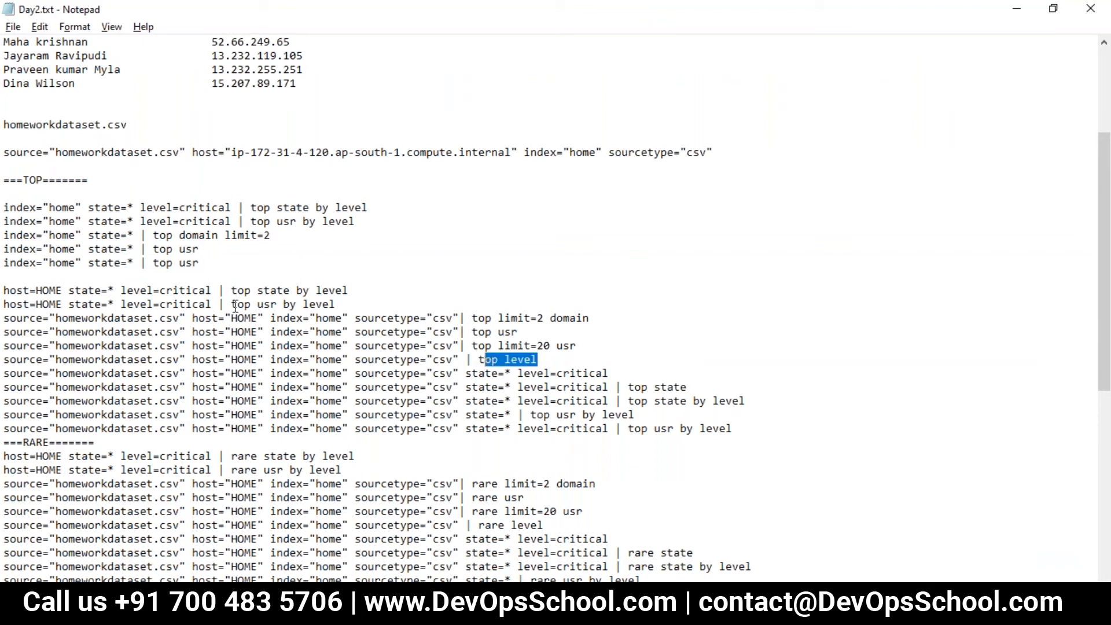
drag(221, 266, 92, 266)
key(ctrl+v)
click(160, 262)
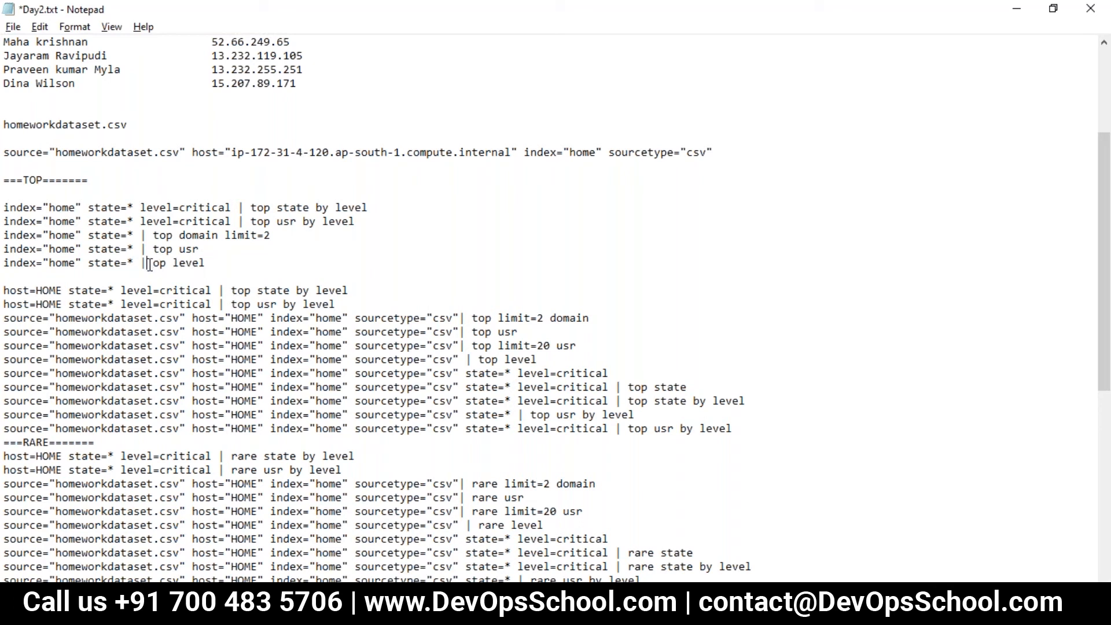
text(T)
- Run the search index="home" state=* | Top level in Splunk
drag(212, 261, 7, 260)
key(ctrl+c)
key(alt+Tab)
click(330, 174)
key(ctrl+a)
key(ctrl+v)
key(Return)
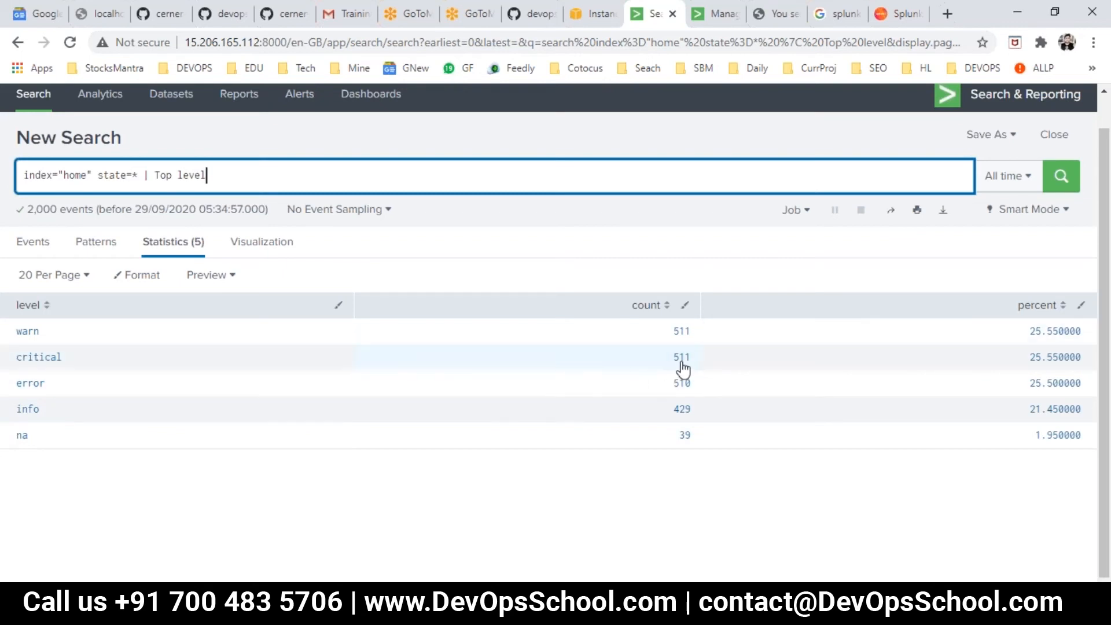
- Replace the top command in the Splunk search with level=critical from the Day2.txt example and run index="home" state=* level=critical
key(alt+Tab)
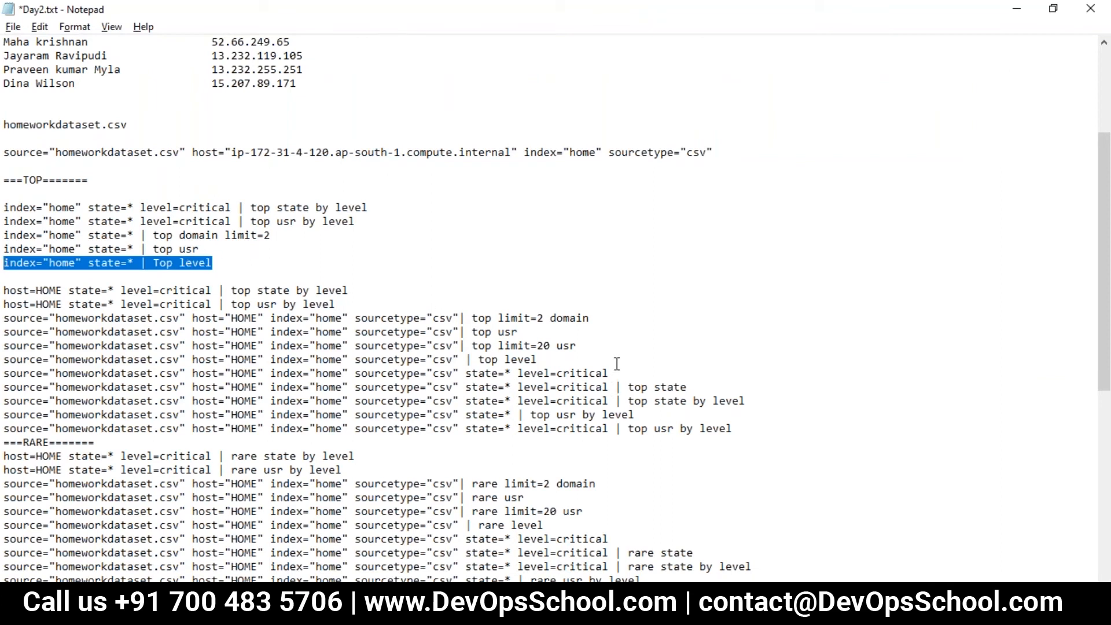
drag(620, 373, 571, 375)
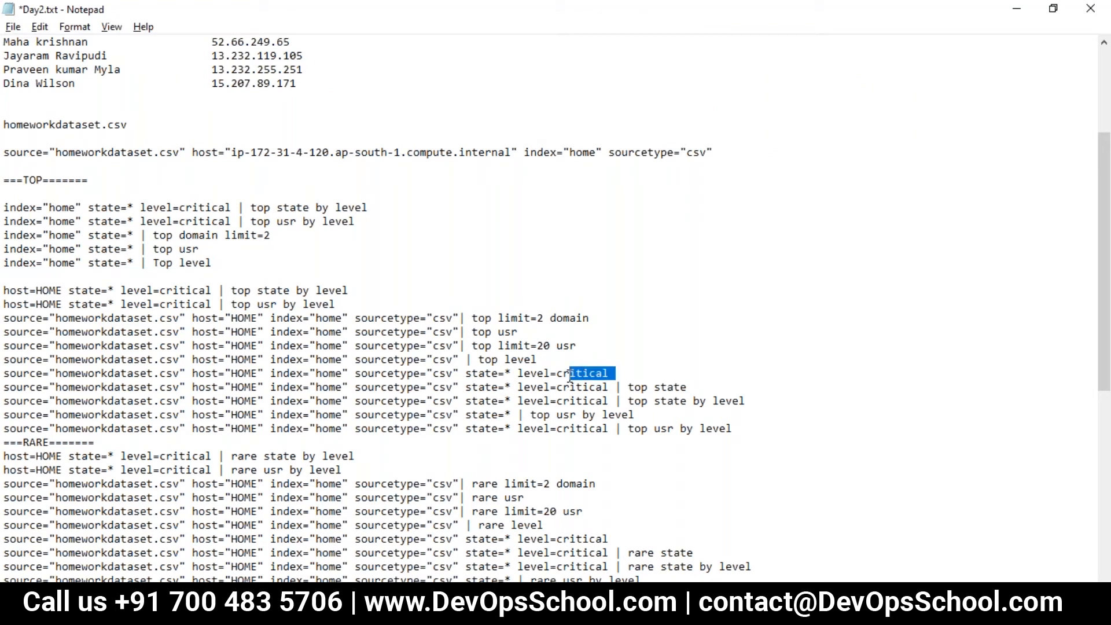
click(538, 360)
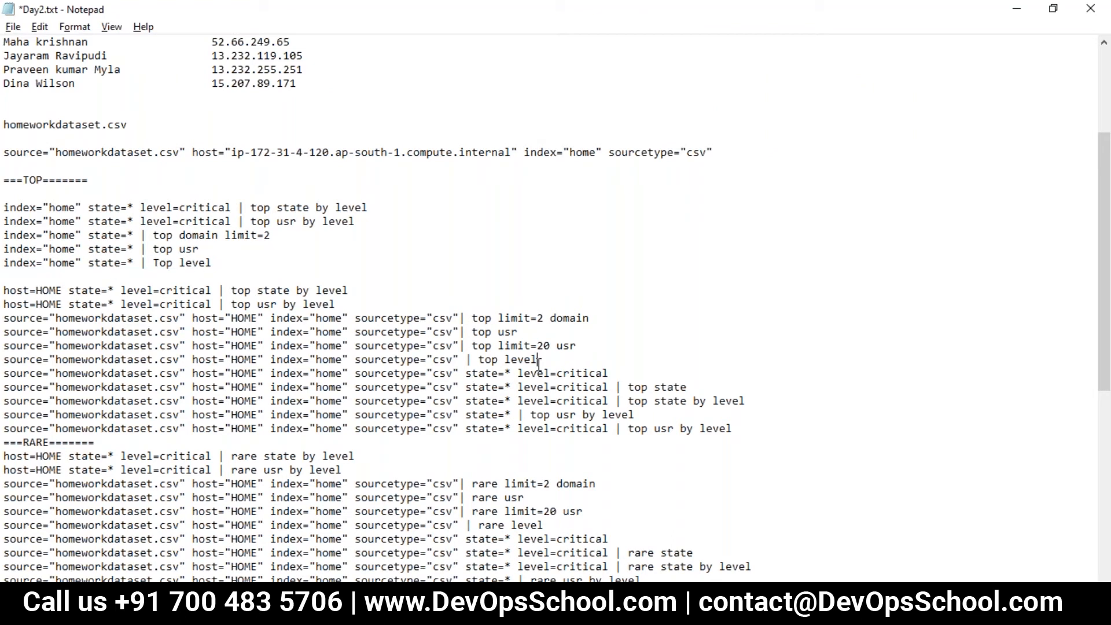
drag(607, 373, 534, 375)
click(602, 373)
drag(623, 375, 523, 375)
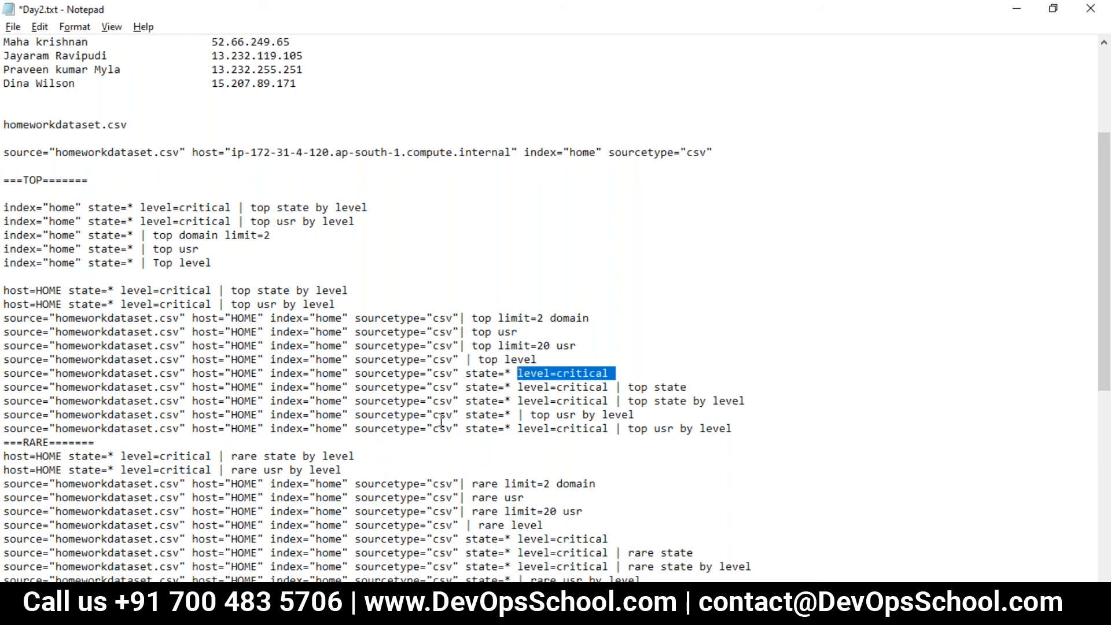
key(alt+Tab)
click(145, 175)
key(shift+Home)
key(ctrl+v)
key(ctrl+z)
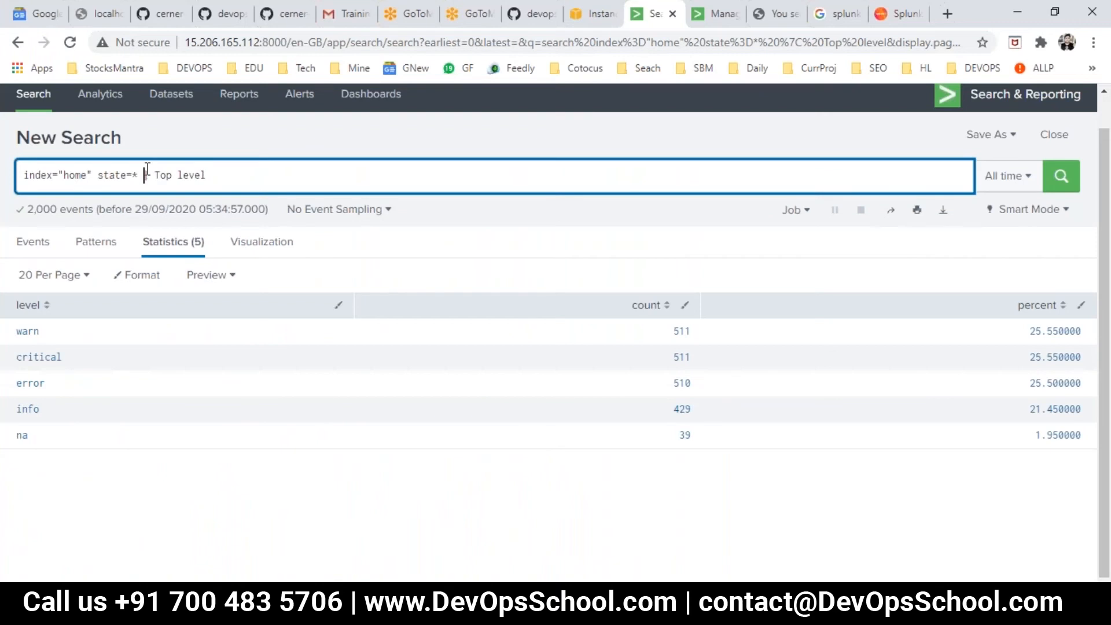
drag(148, 173, 310, 173)
key(ctrl+v)
key(Return)
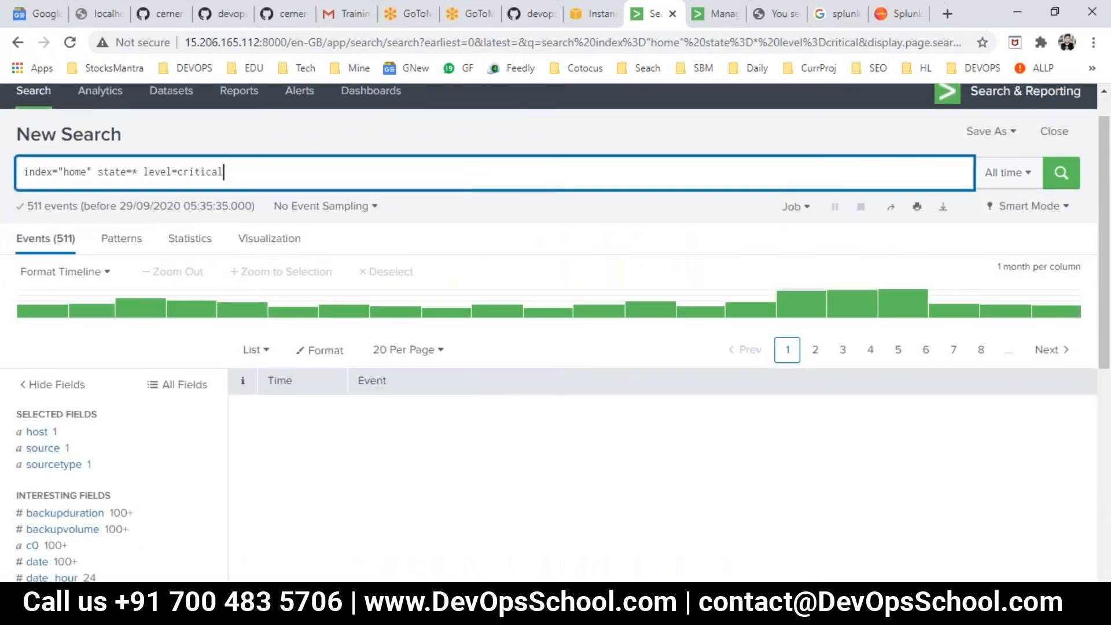
- Look through the timeline, fields and event list of the critical-level search
scroll(366, 335, down, 4)
scroll(366, 336, up, 4)
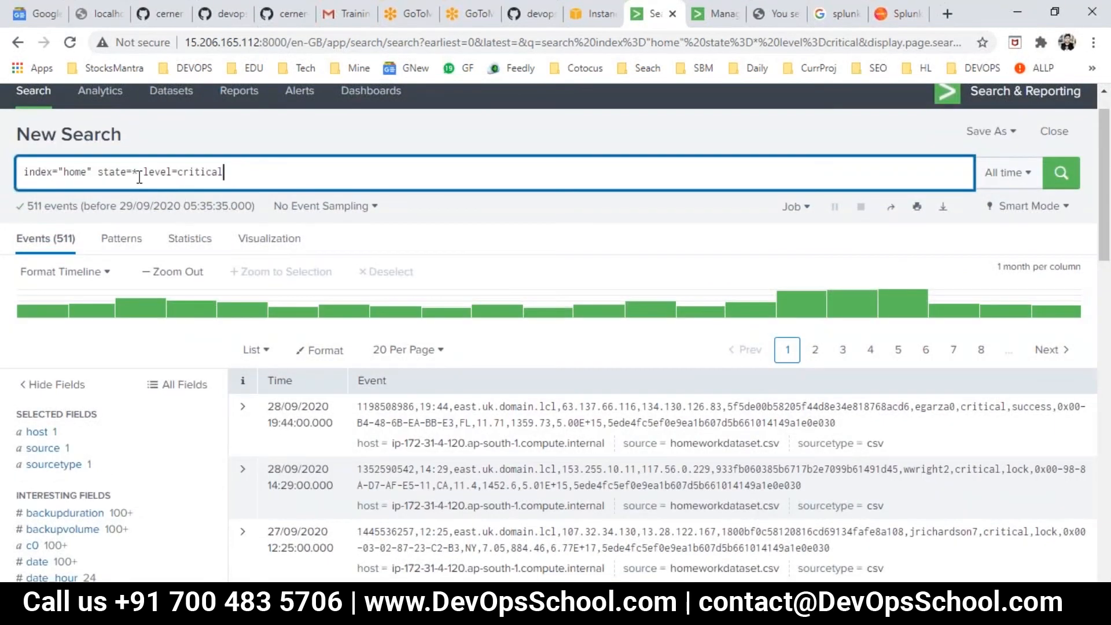
scroll(396, 445, down, 4)
scroll(397, 446, up, 4)
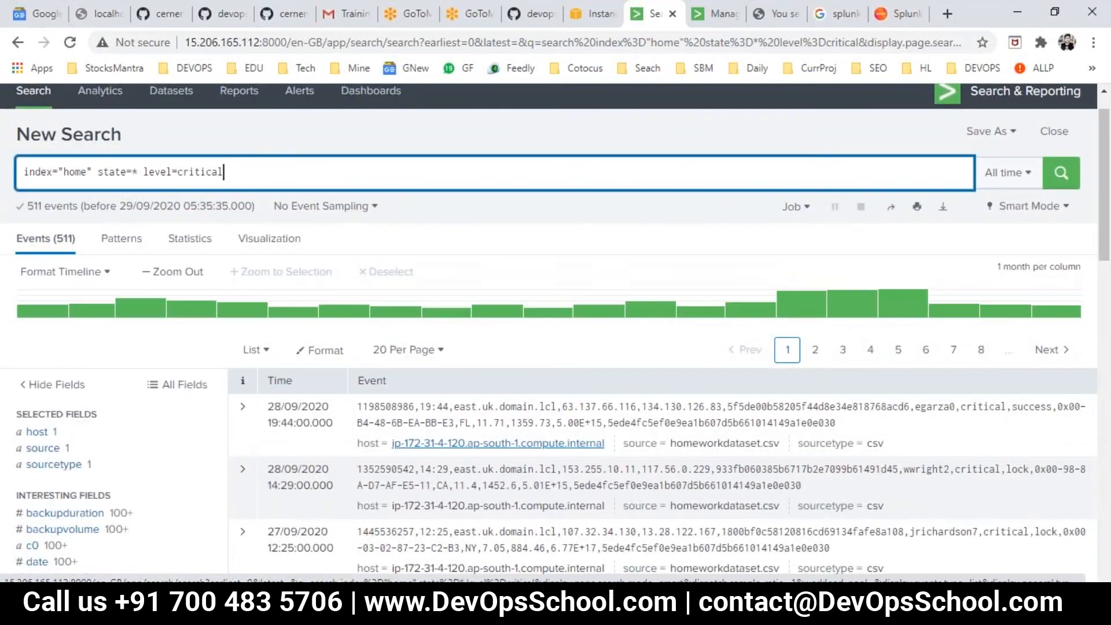
scroll(357, 442, down, 3)
- Add a sixth TOP search line in Day2.txt reading index="home" state=* level=critical, built from the line above and the example
key(alt+Tab)
click(559, 388)
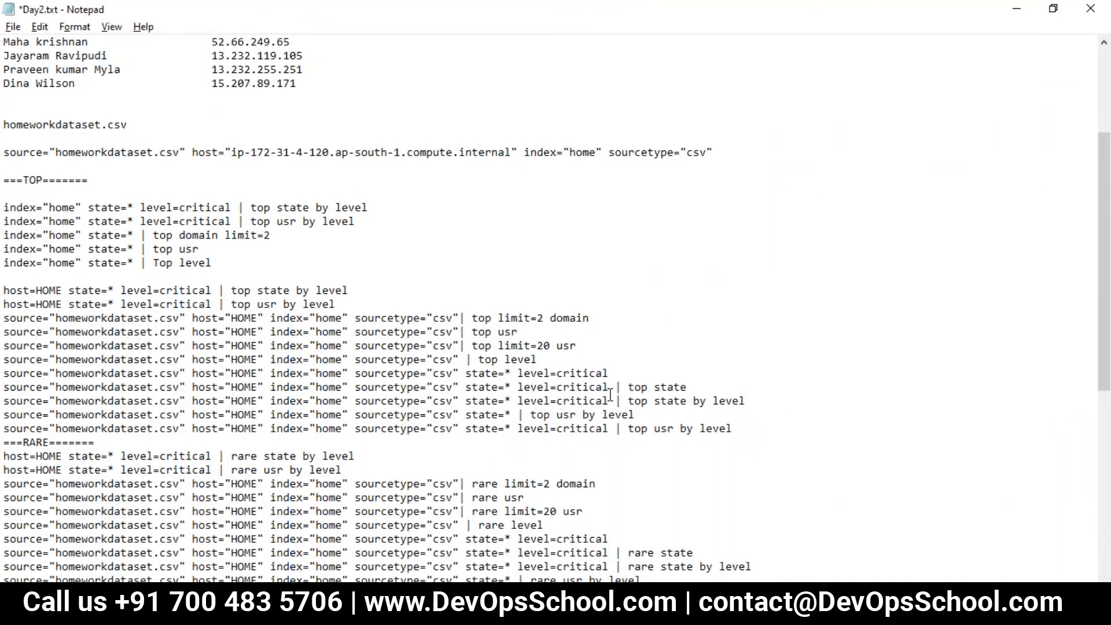
drag(214, 265, 5, 264)
key(ctrl+c)
click(225, 264)
key(Return)
key(ctrl+v)
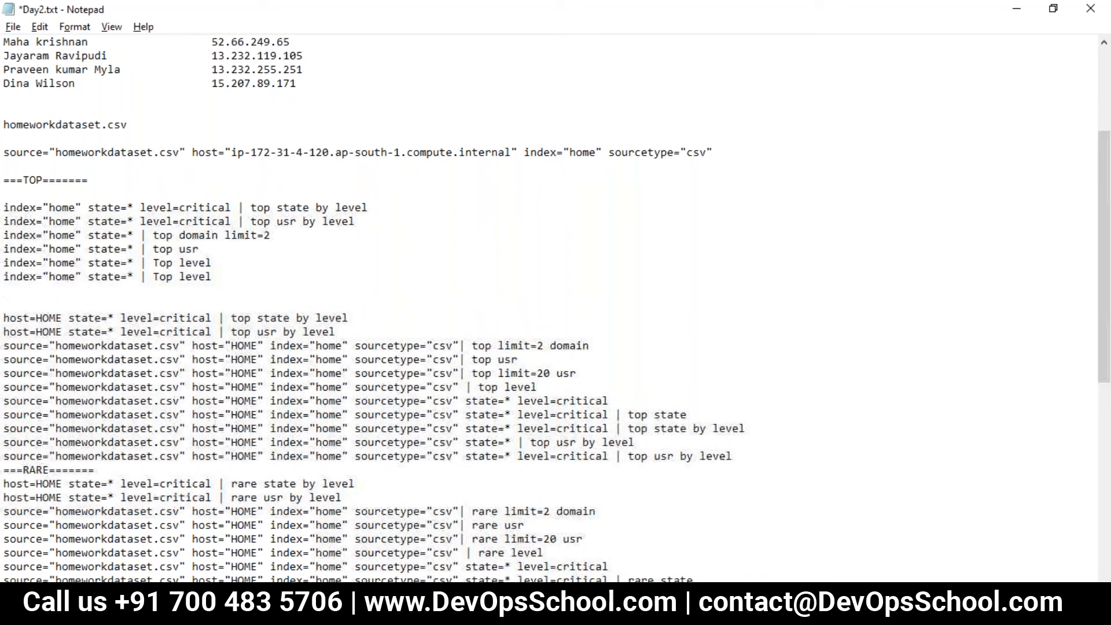
drag(608, 415, 522, 415)
drag(211, 277, 140, 278)
key(BackSpace)
text(level=critical)
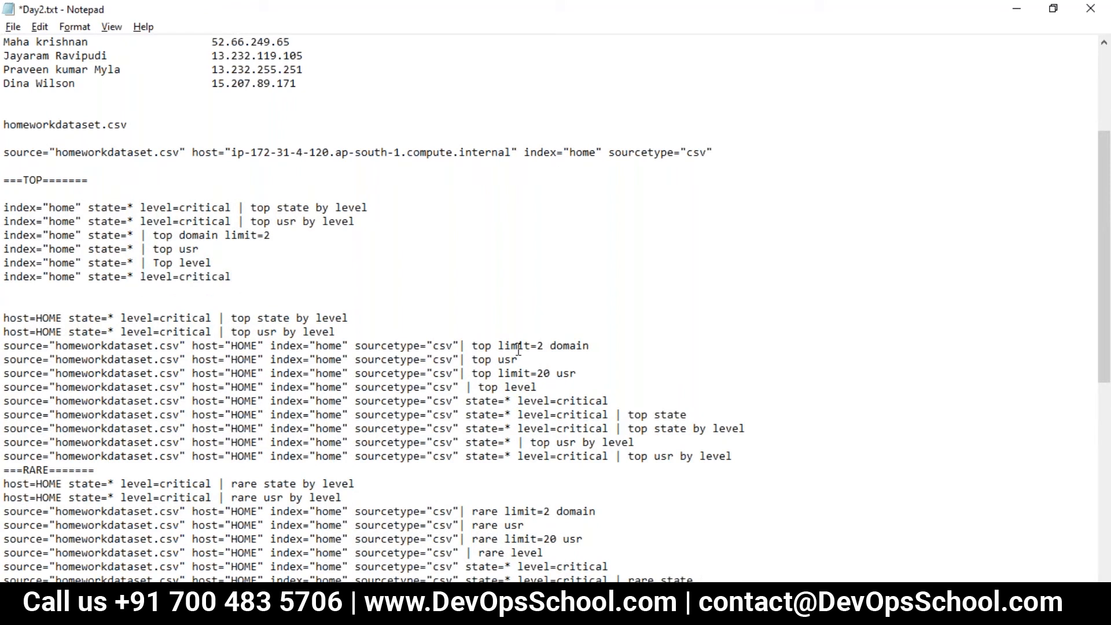
- Extend the sixth TOP line in Day2.txt to end with | | top state, using the example's command, and save the file
drag(688, 414, 618, 409)
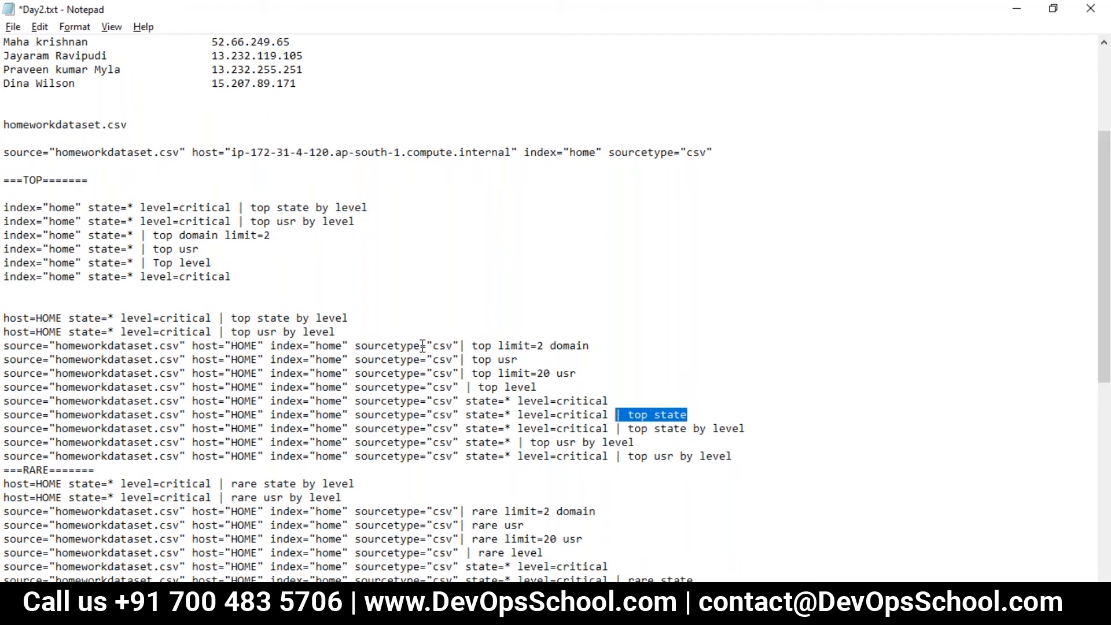
click(271, 277)
text(|)
text(| top state)
key(ctrl+s)
- Try to run the sixth TOP line, index="home" state=* level=critical | | top state, as the search in Splunk
drag(350, 277, 6, 274)
key(ctrl+c)
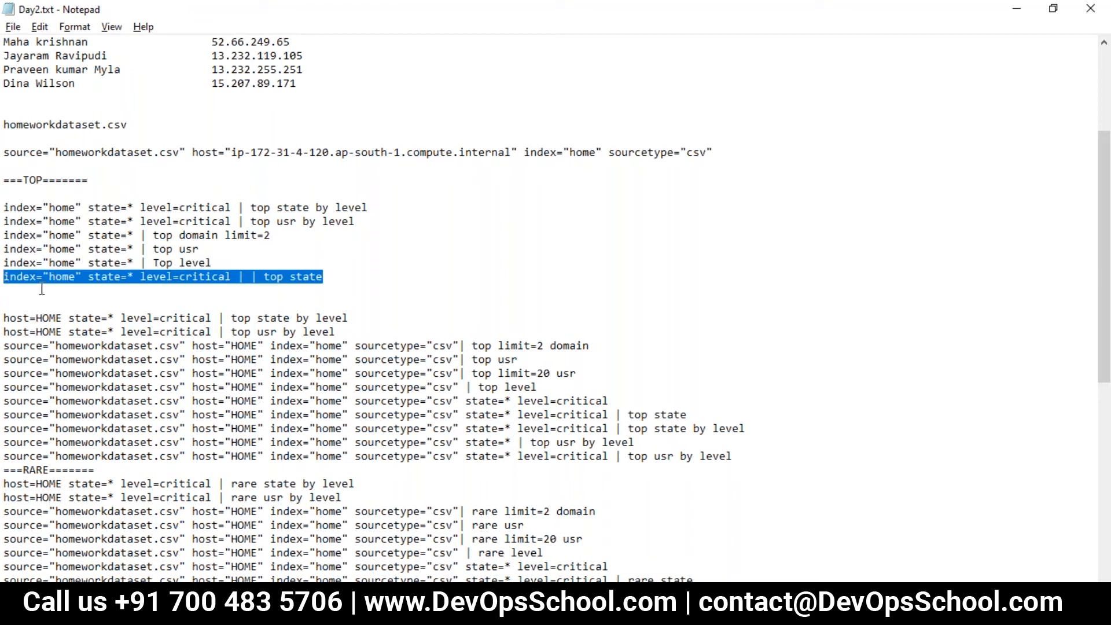
key(alt+Tab)
scroll(254, 202, up, 4)
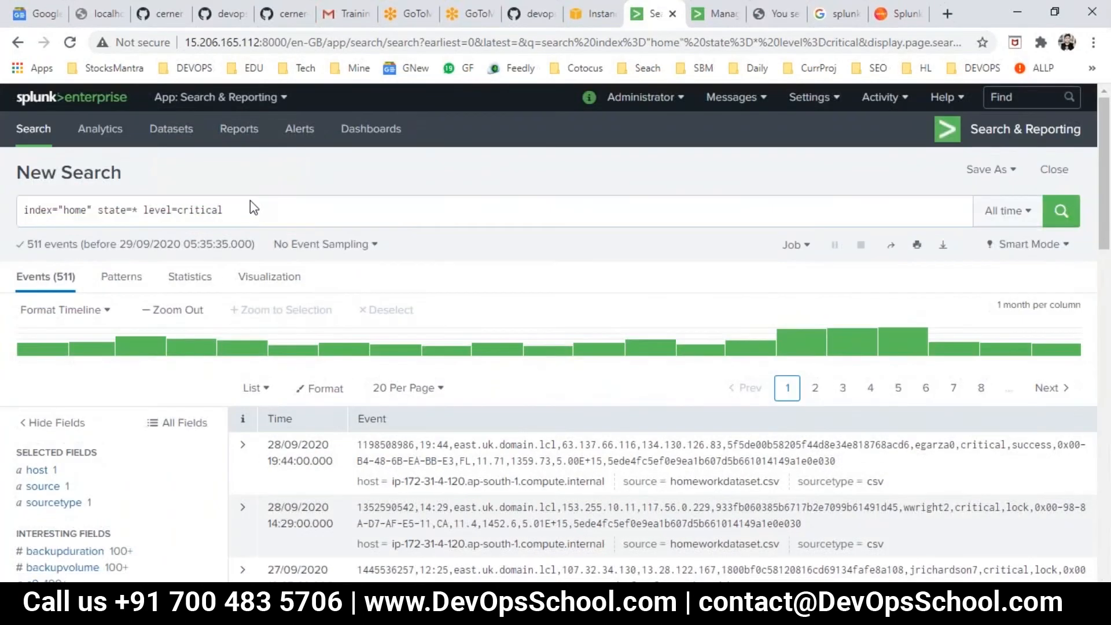
key(ctrl+a)
click(255, 210)
key(ctrl+a)
key(ctrl+v)
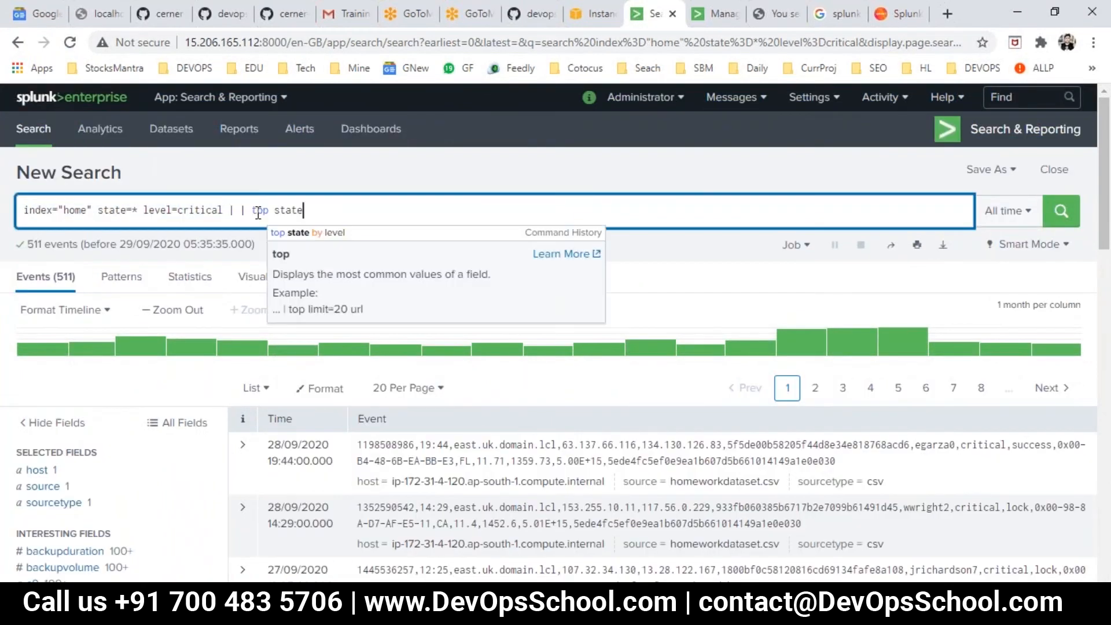
key(Return)
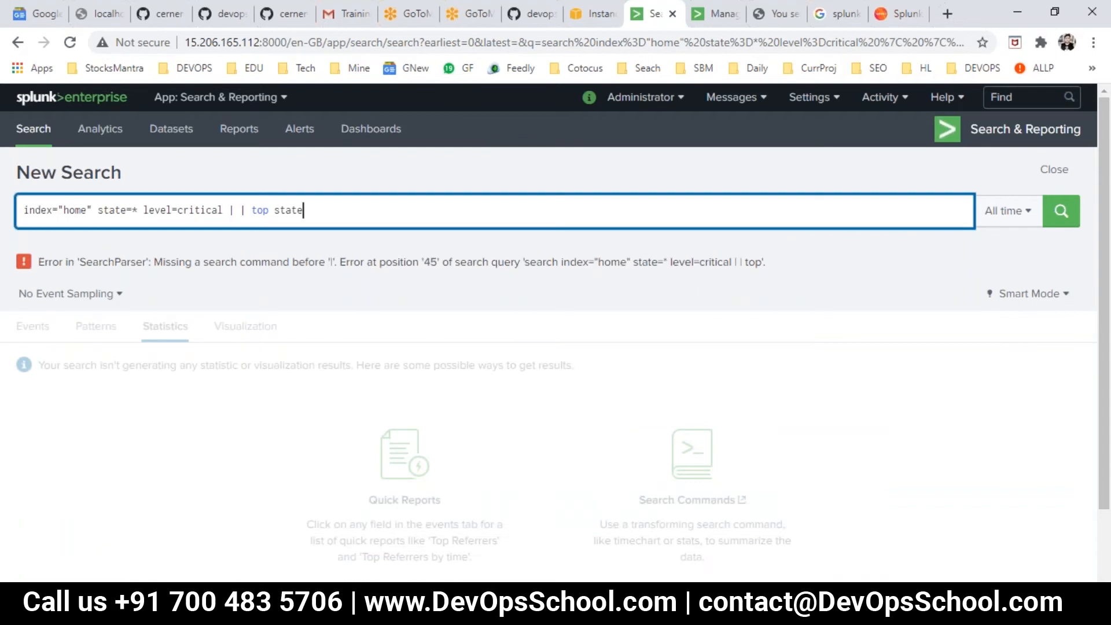
- Remove the duplicate pipe before top state in the Splunk search and run it again
click(250, 215)
key(BackSpace)
key(BackSpace)
key(Return)
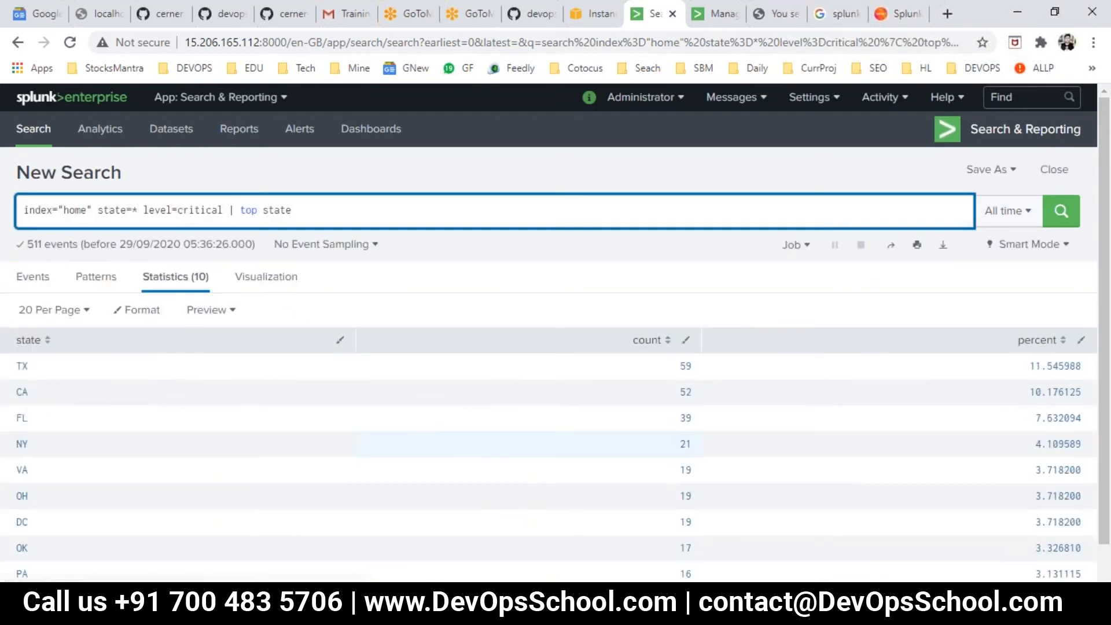
- Add a seventh TOP line in Day2.txt by duplicating the sixth and appending by level from the example
key(alt+Tab)
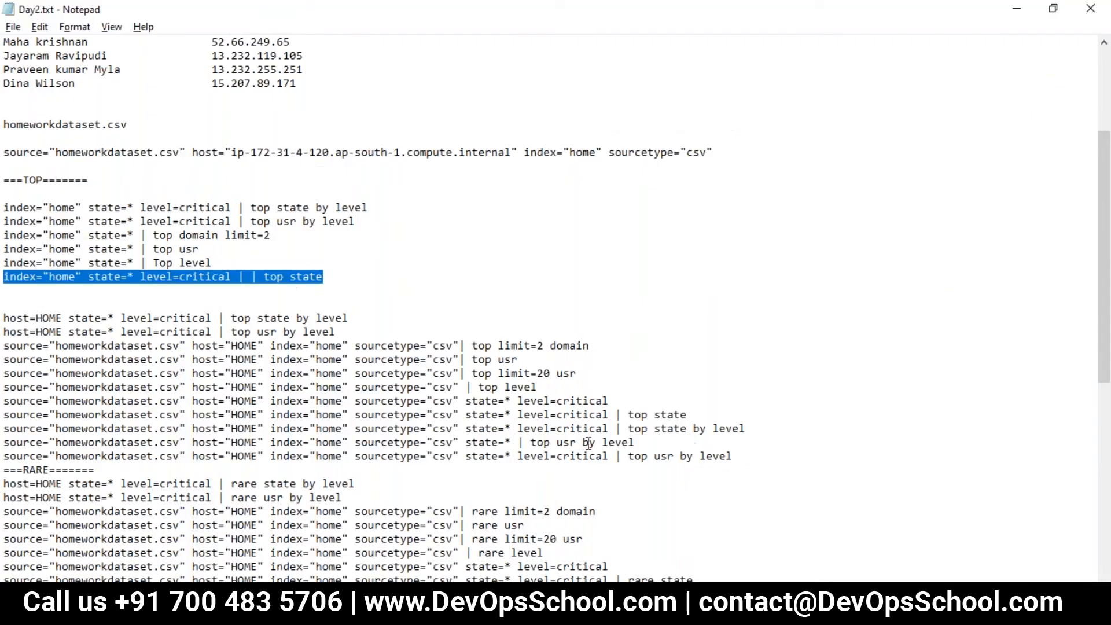
scroll(774, 334, down, 2)
drag(747, 346, 616, 345)
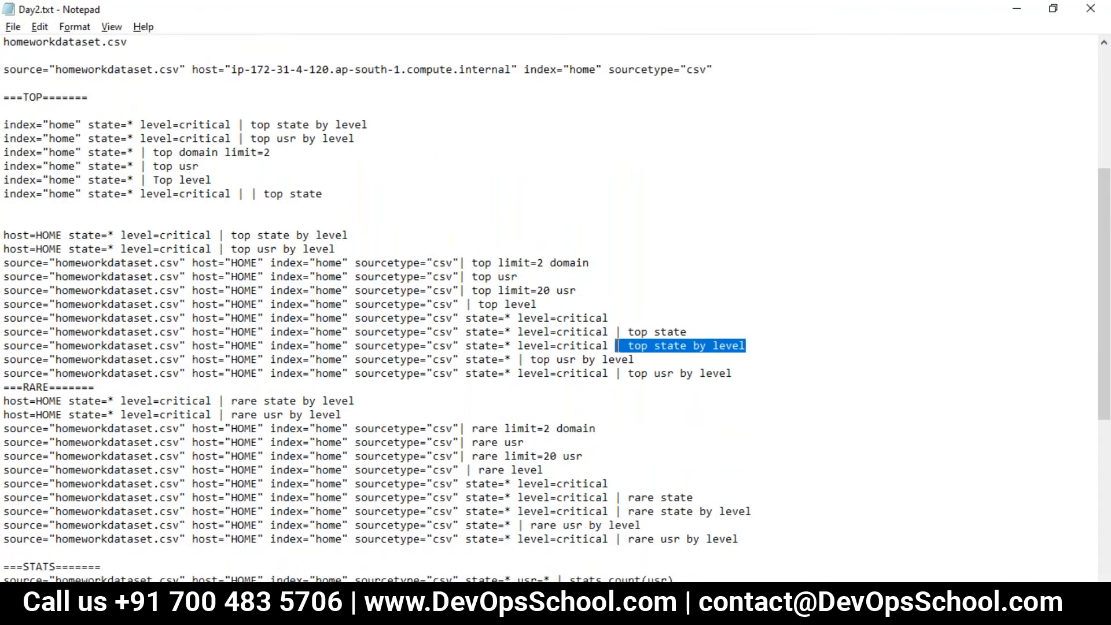
key(alt+Tab)
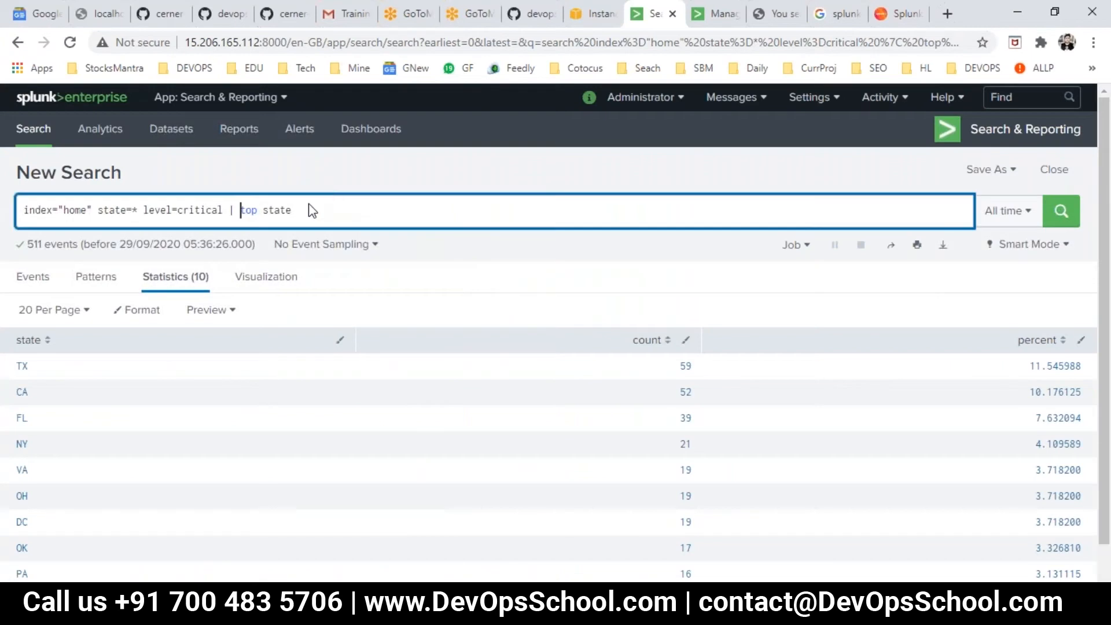
key(alt+Tab)
drag(321, 199, 13, 205)
key(ctrl+v)
drag(746, 346, 694, 350)
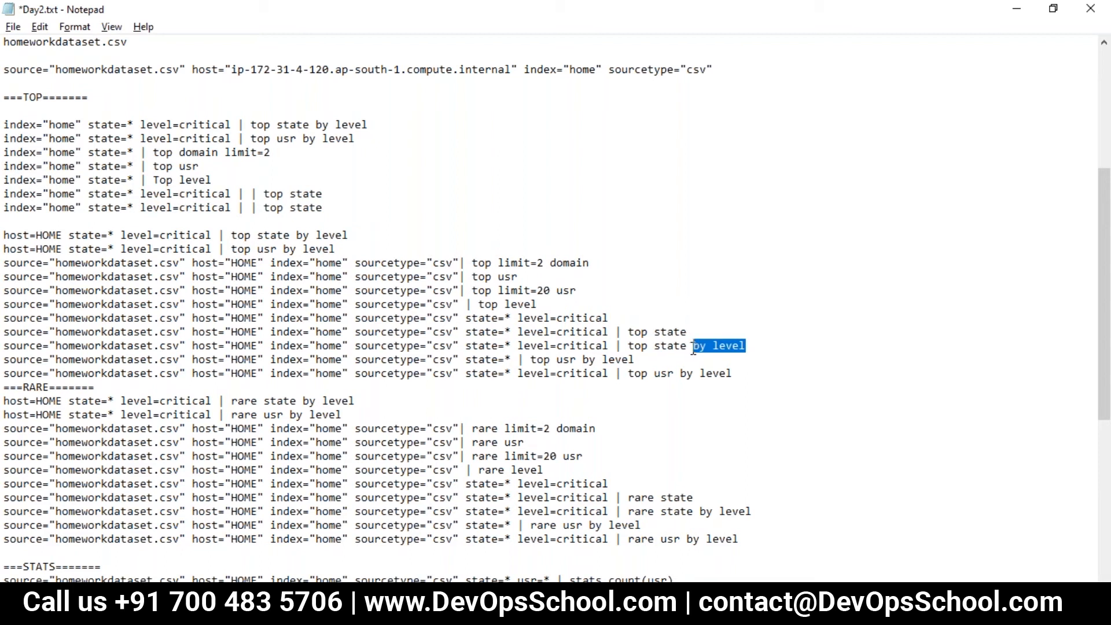
key(ctrl+c)
click(321, 207)
key(ctrl+v)
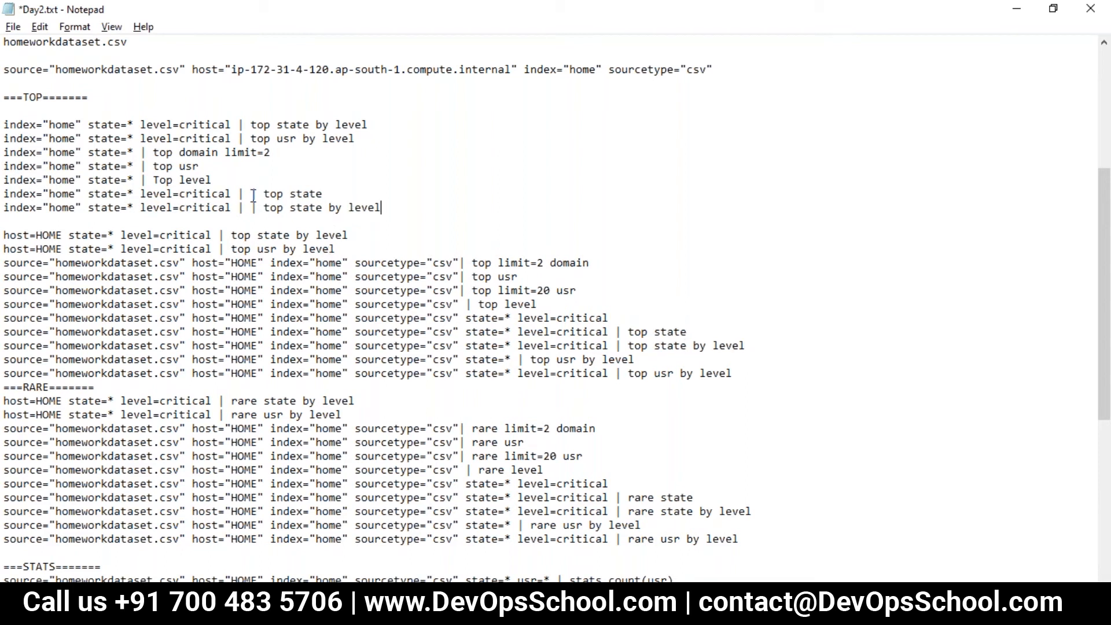
- Remove the duplicate pipes from the sixth and seventh TOP lines in Day2.txt
click(263, 194)
key(BackSpace)
key(BackSpace)
key(BackSpace)
key(BackSpace)
- Run the seventh TOP line, index="home" state=* level=critical | top state by level, as the search in Splunk
drag(378, 211, 5, 209)
key(alt+Tab)
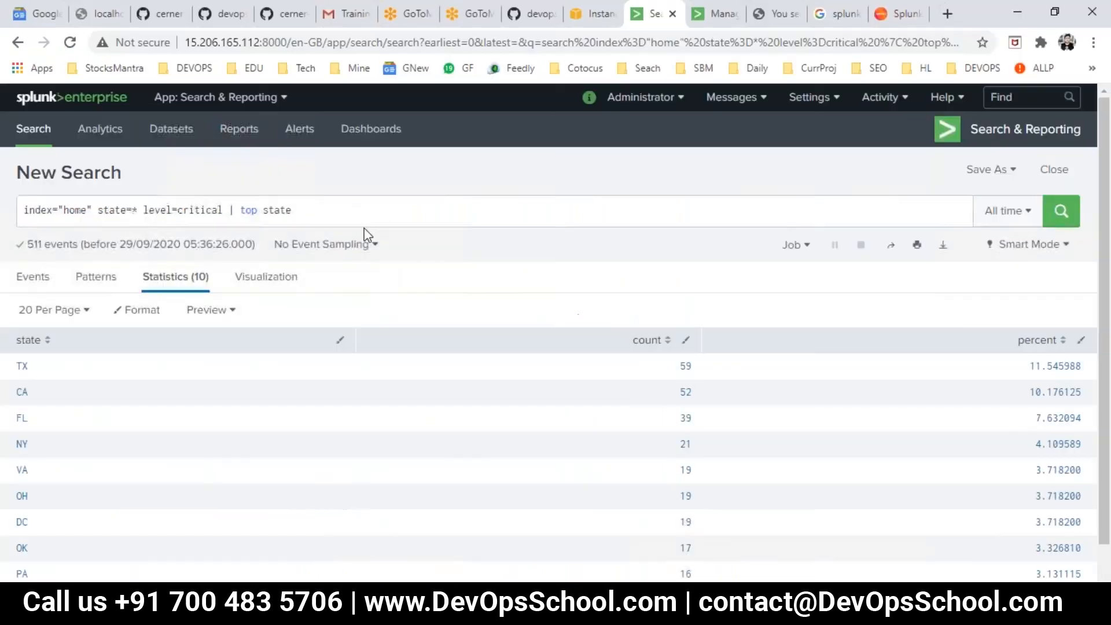
click(312, 206)
key(ctrl+a)
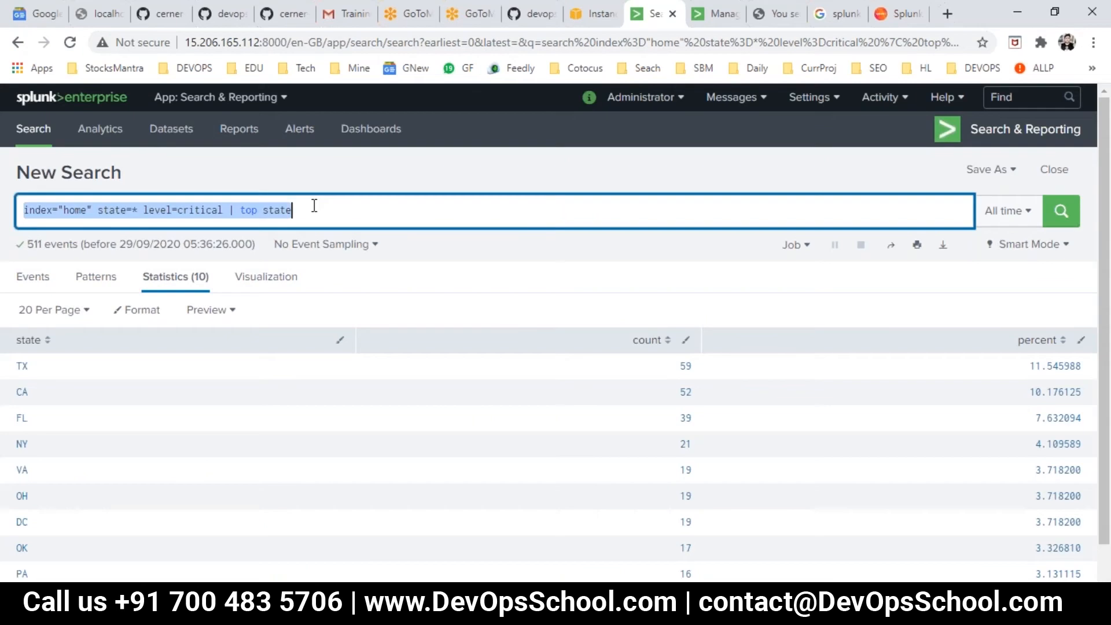
key(ctrl+v)
key(BackSpace)
key(Return)
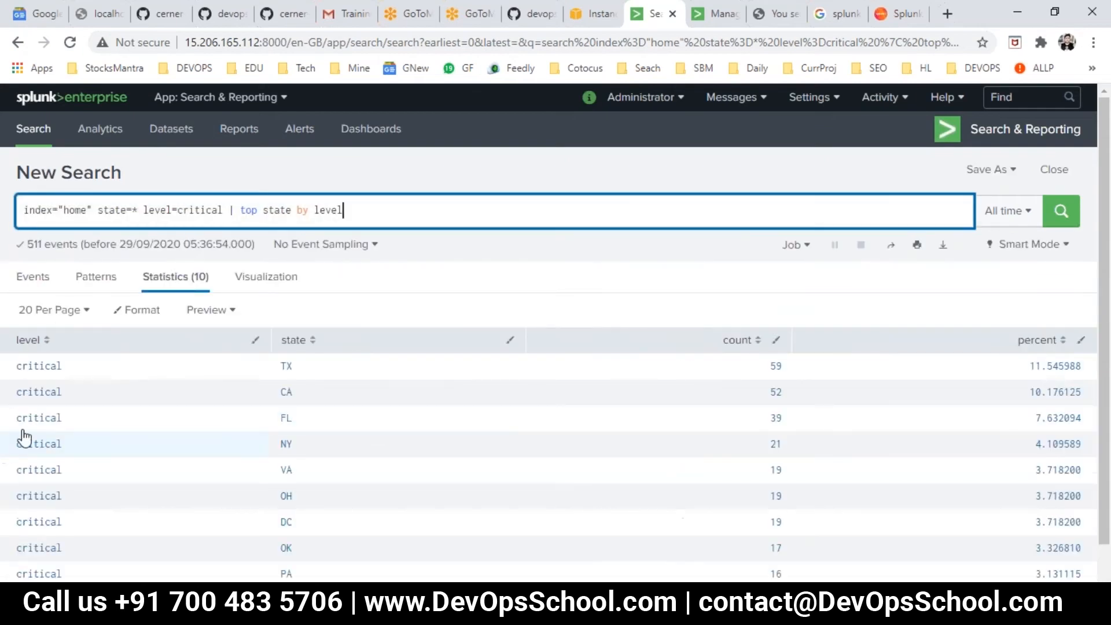
- Check the remaining TOP examples in Day2.txt against the new TOP lines and save the file
key(alt+Tab)
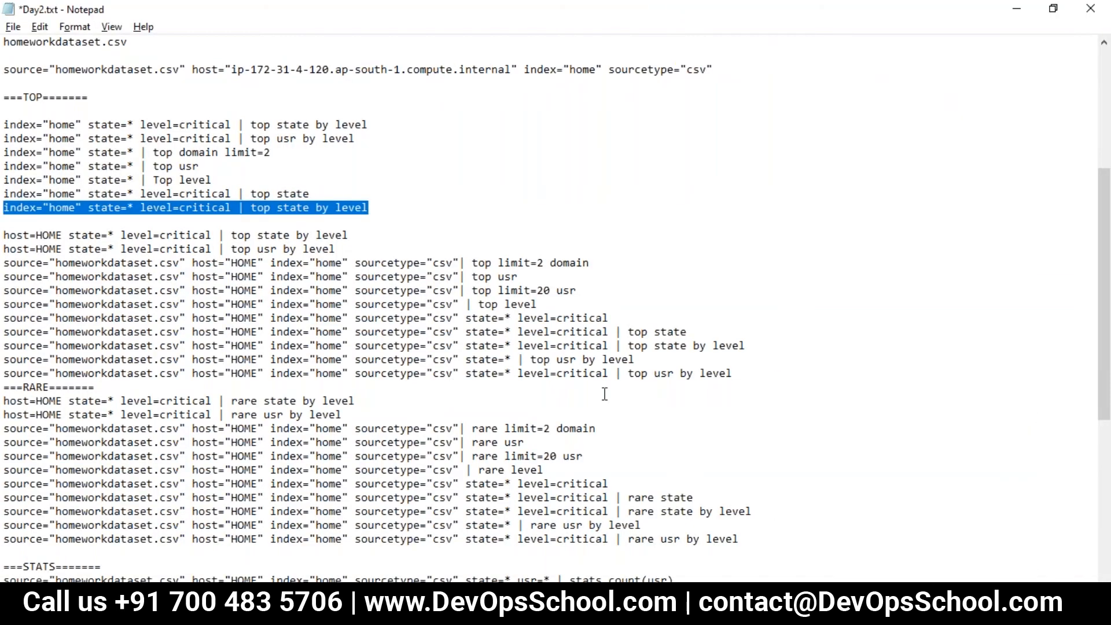
drag(636, 361, 596, 346)
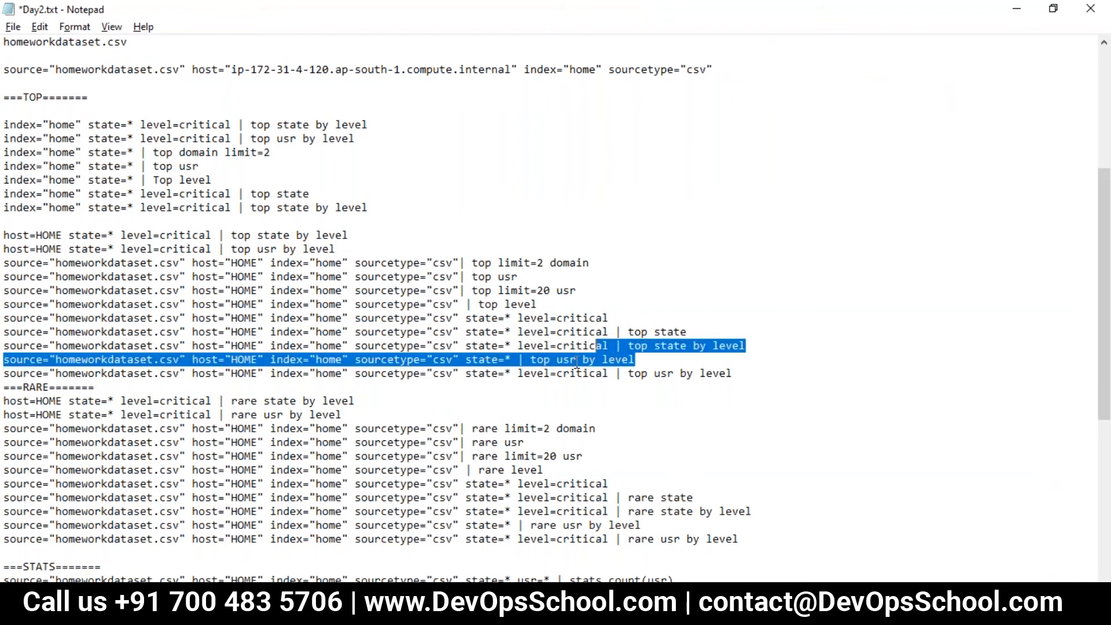
click(416, 394)
scroll(64, 333, down, 2)
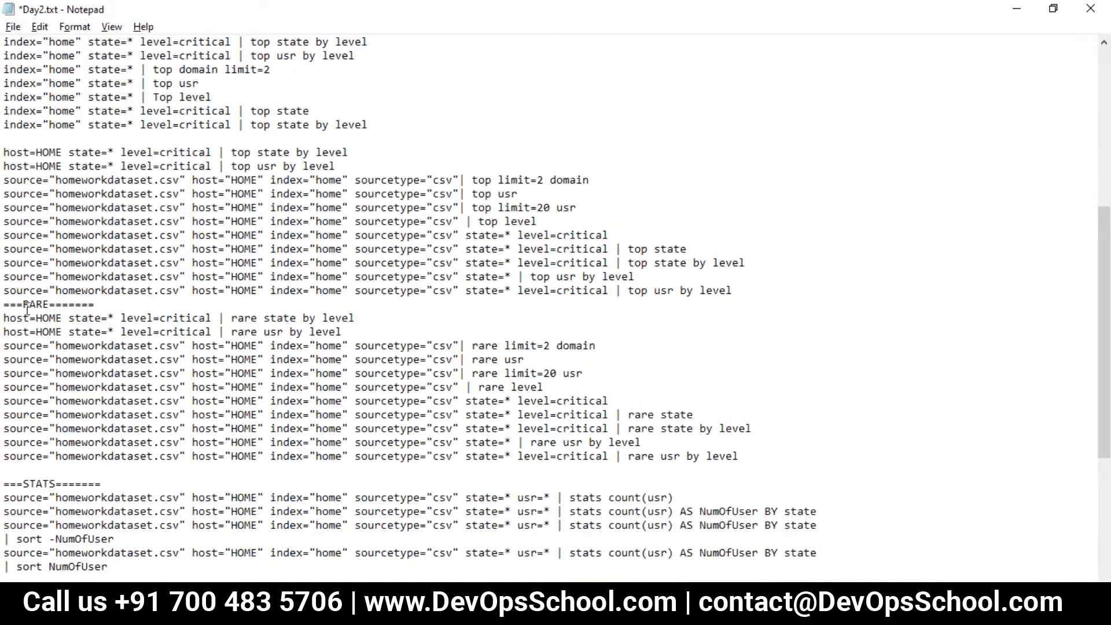
scroll(68, 316, up, 2)
scroll(67, 316, up, 1)
drag(373, 250, 8, 151)
key(ctrl+s)
- Compare the RARE examples with the TOP ones in Day2.txt, and return to Splunk
scroll(280, 327, down, 2)
double_click(246, 359)
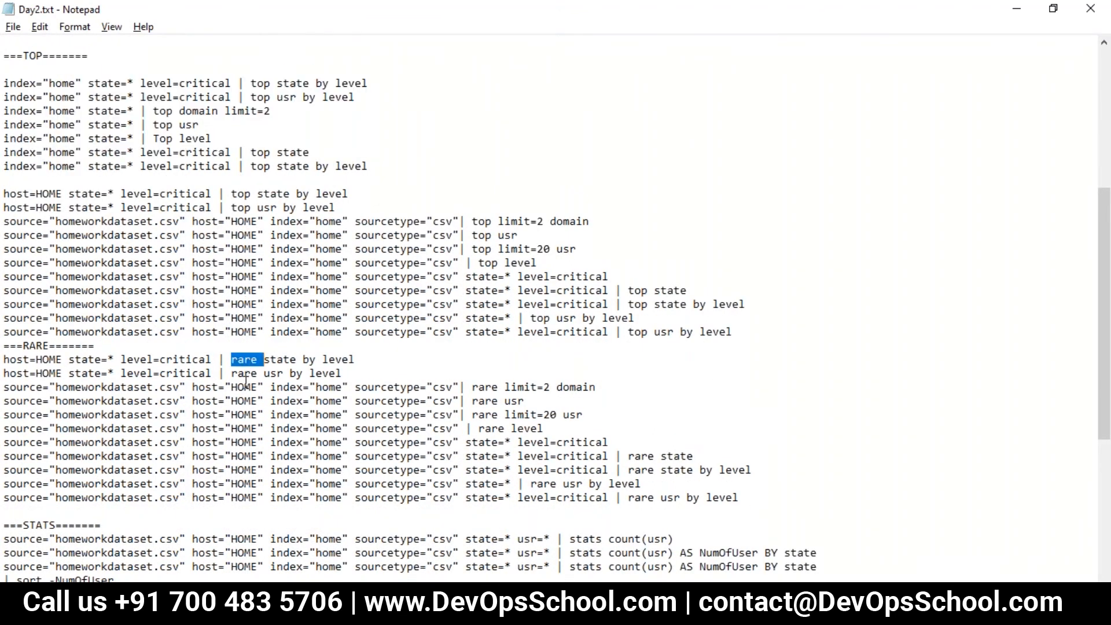
scroll(247, 377, up, 1)
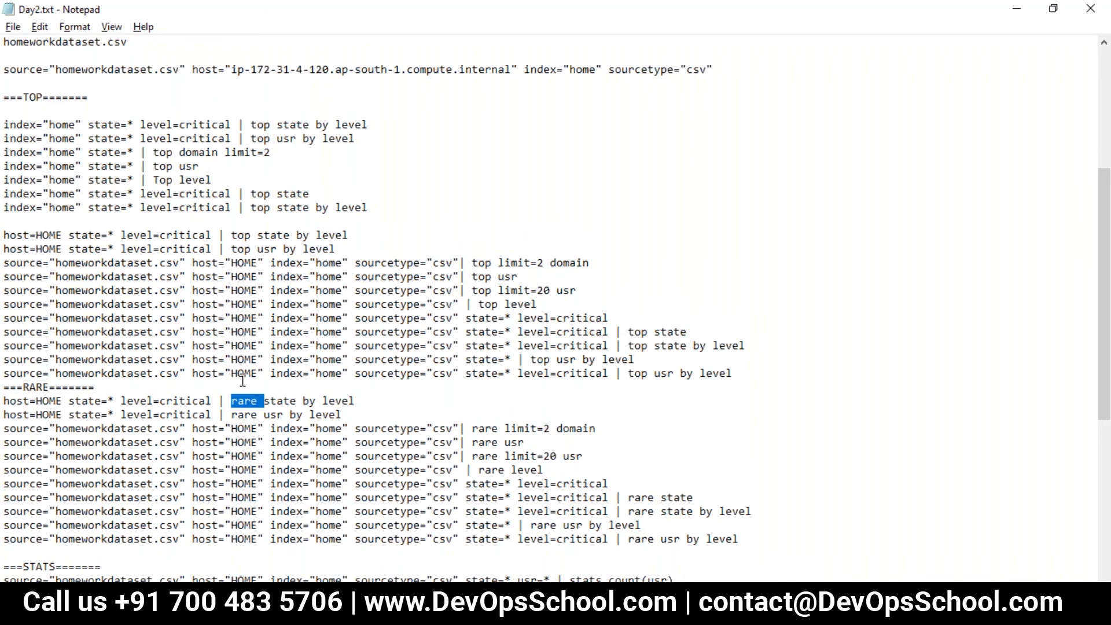
scroll(242, 381, down, 1)
scroll(242, 381, down, 1)
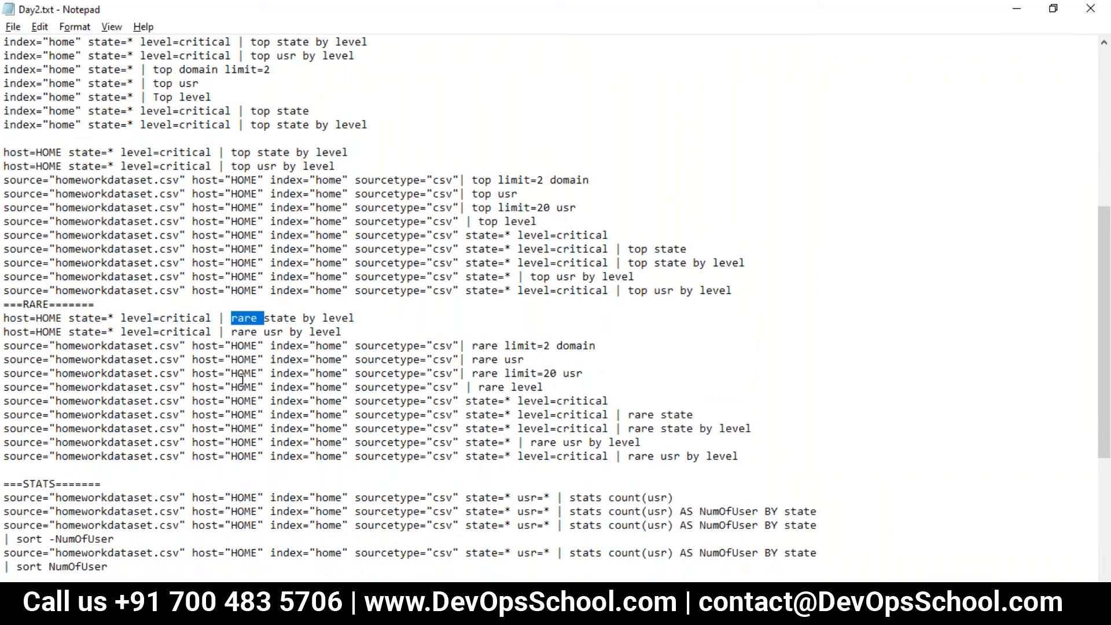
scroll(243, 381, up, 2)
key(alt+Tab)
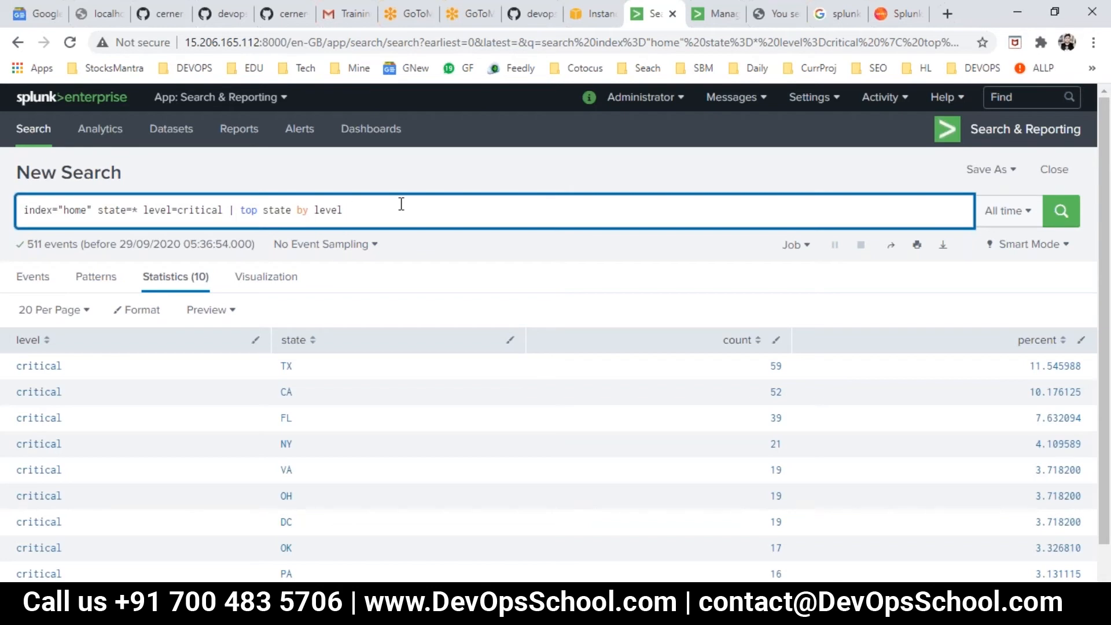
double_click(338, 209)
key(BackSpace)
key(BackSpace)
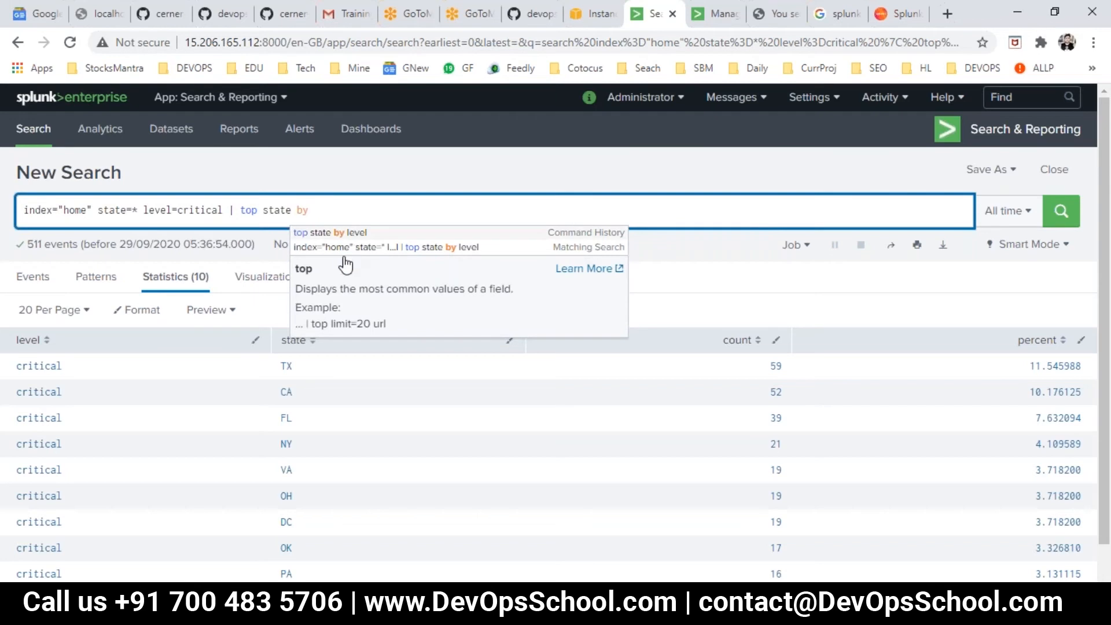
click(335, 208)
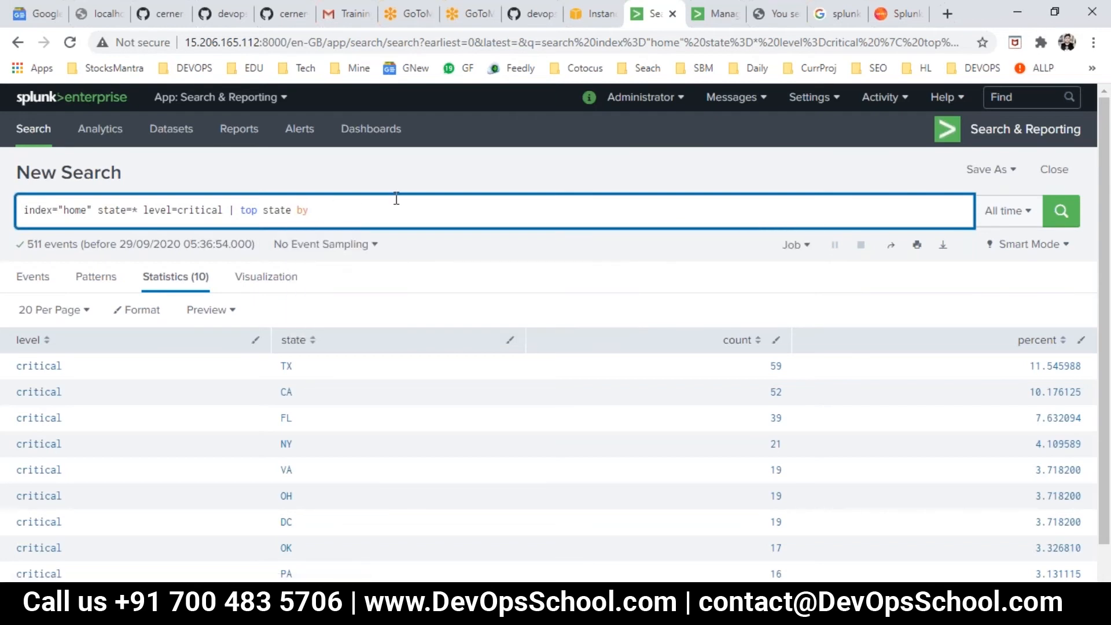
click(656, 104)
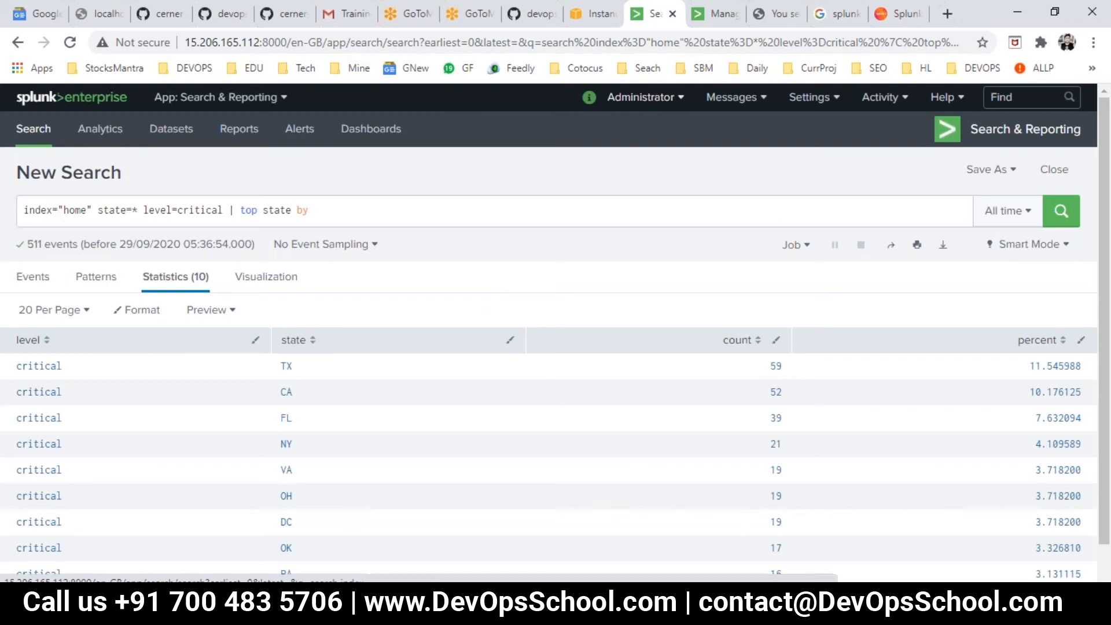
click(70, 42)
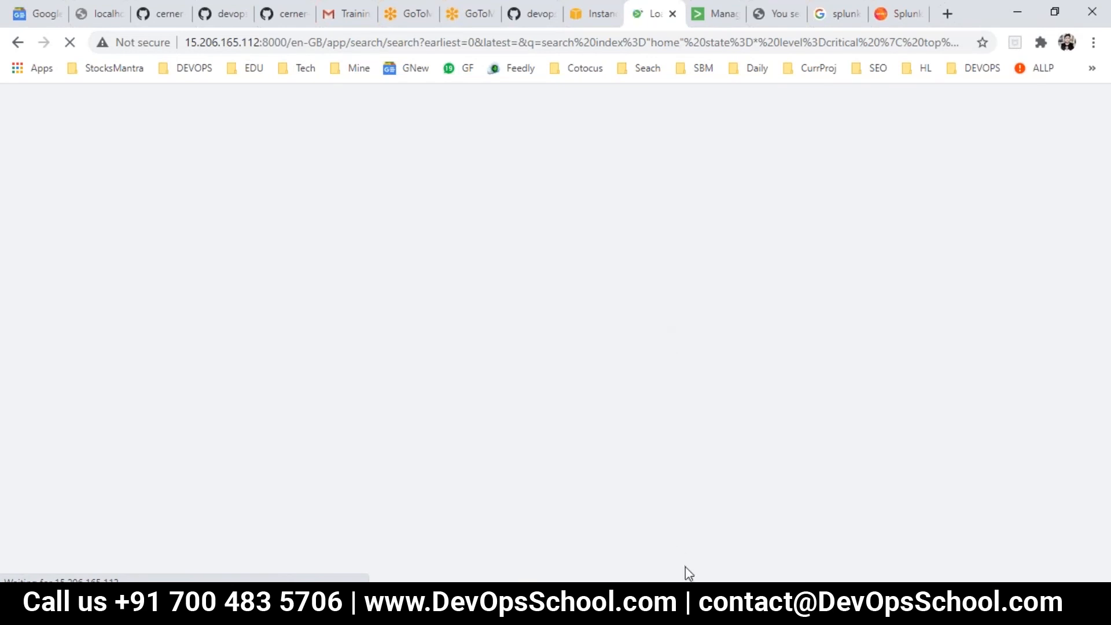
- Switch to PowerPoint and look through the slides of 8.splunk-complete-reference-advance-reporting-dashboard-alerts.pptx for top command material
mouse_move(658, 612)
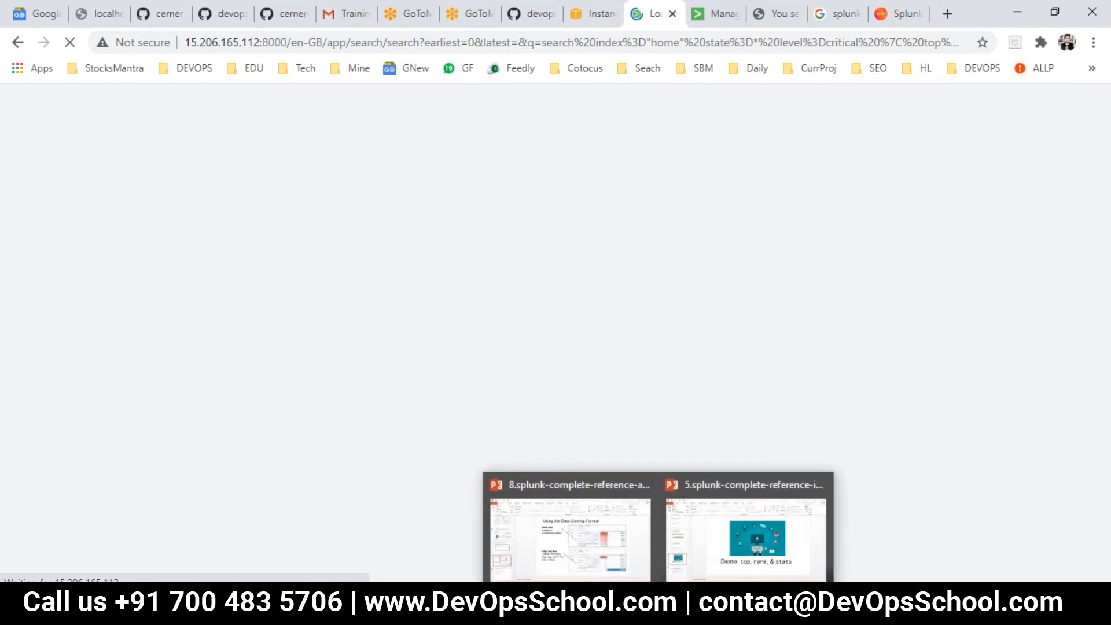
click(526, 486)
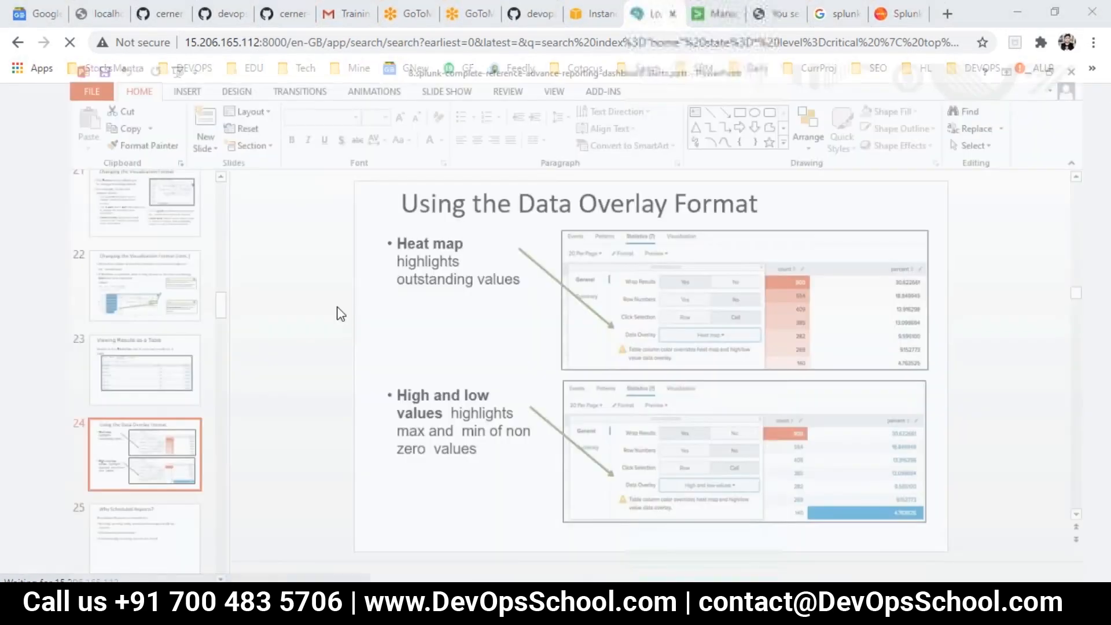
scroll(89, 264, up, 3)
click(89, 264)
key(Up)
key(Up)
key(Up)
key(Up)
key(Up)
key(Up)
click(69, 237)
scroll(57, 283, up, 5)
scroll(57, 283, up, 2)
- Switch to 5.splunk-complete-reference-intermediate-search.pptx and find the "top Command – Multiple Fields" slide
click(658, 613)
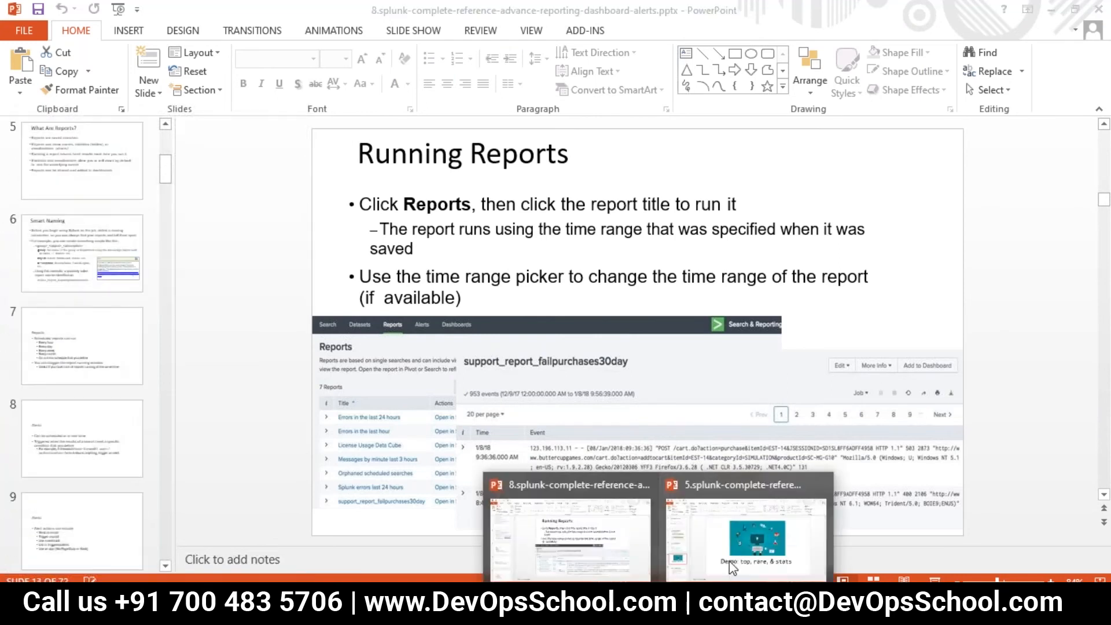
click(754, 534)
click(57, 232)
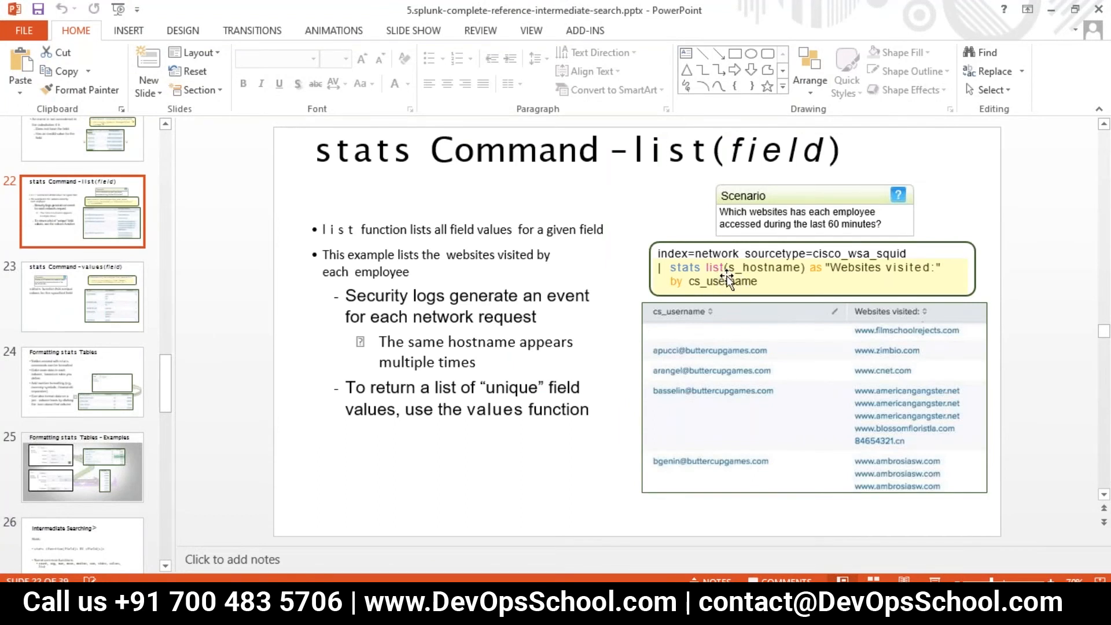
click(728, 281)
click(42, 204)
scroll(82, 237, up, 2)
scroll(87, 240, up, 2)
click(88, 247)
scroll(88, 249, up, 5)
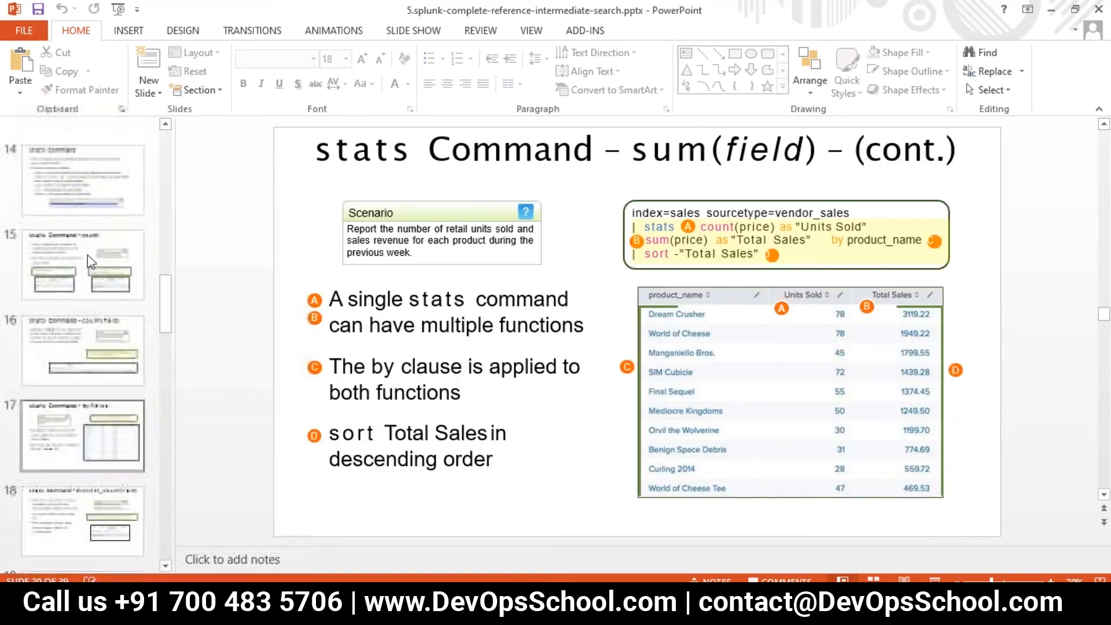
click(82, 280)
scroll(84, 283, up, 5)
click(74, 388)
click(784, 340)
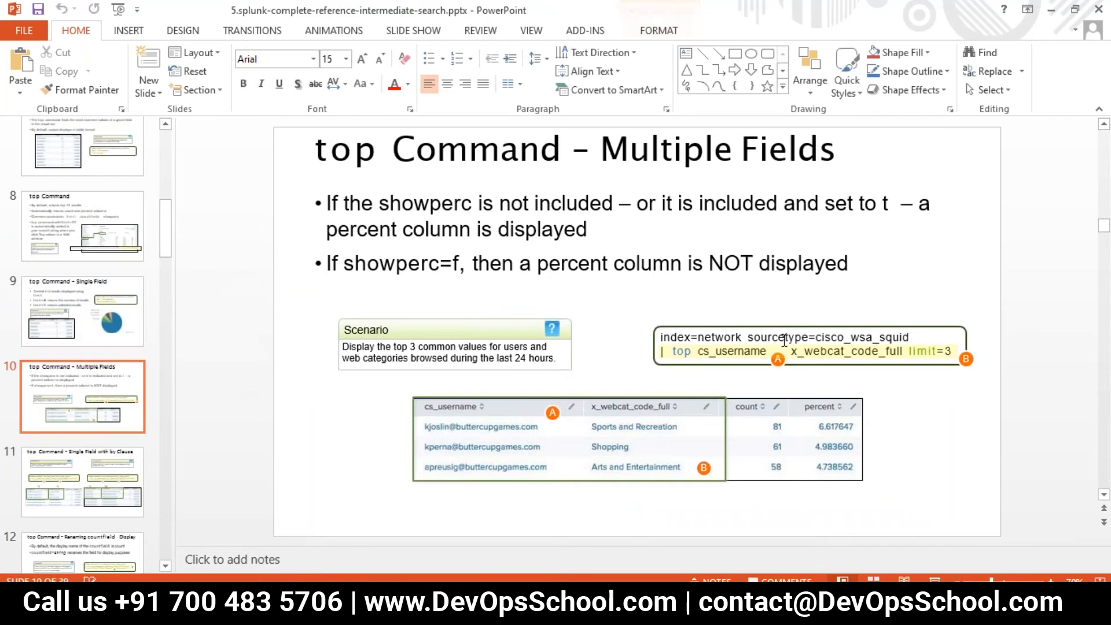
- Review the top command slides on default results, common constraints, limit for a single field, and multiple fields
click(99, 473)
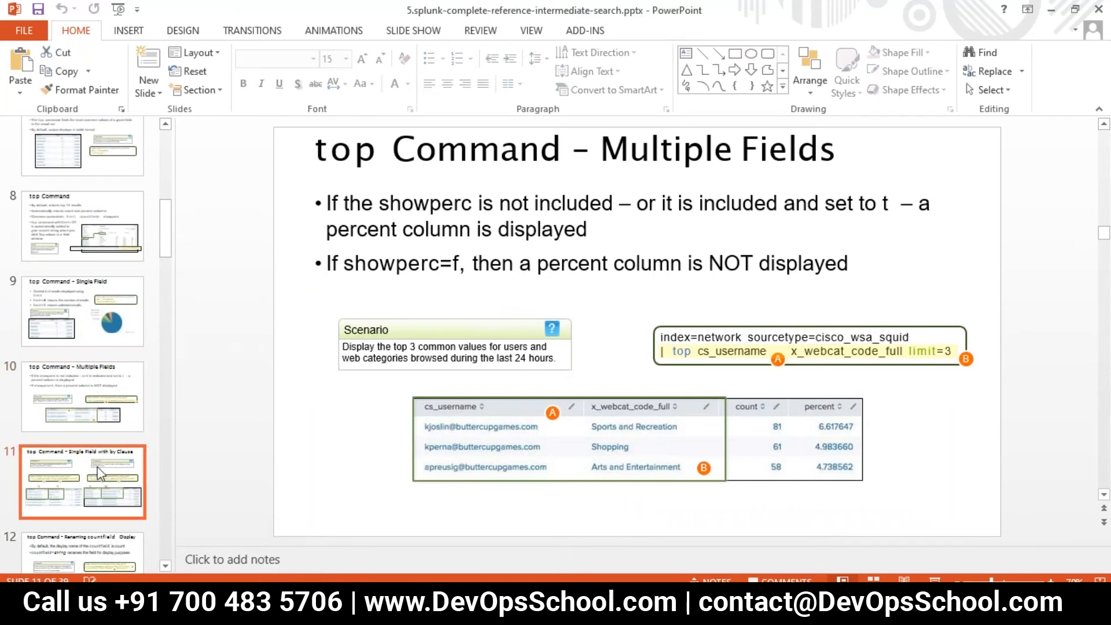
click(109, 243)
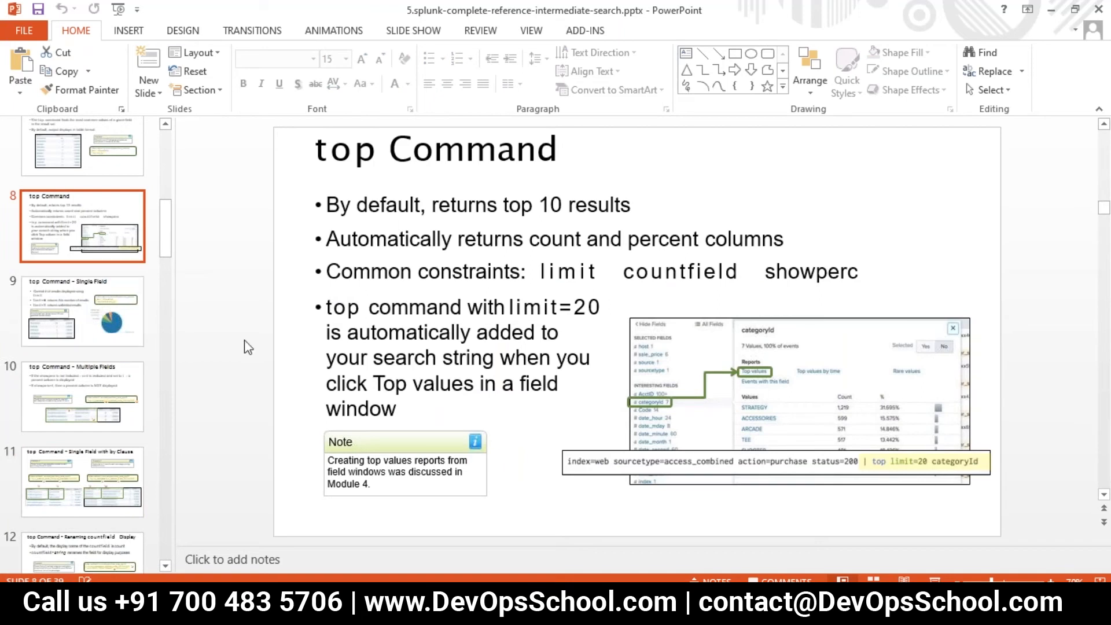
click(26, 342)
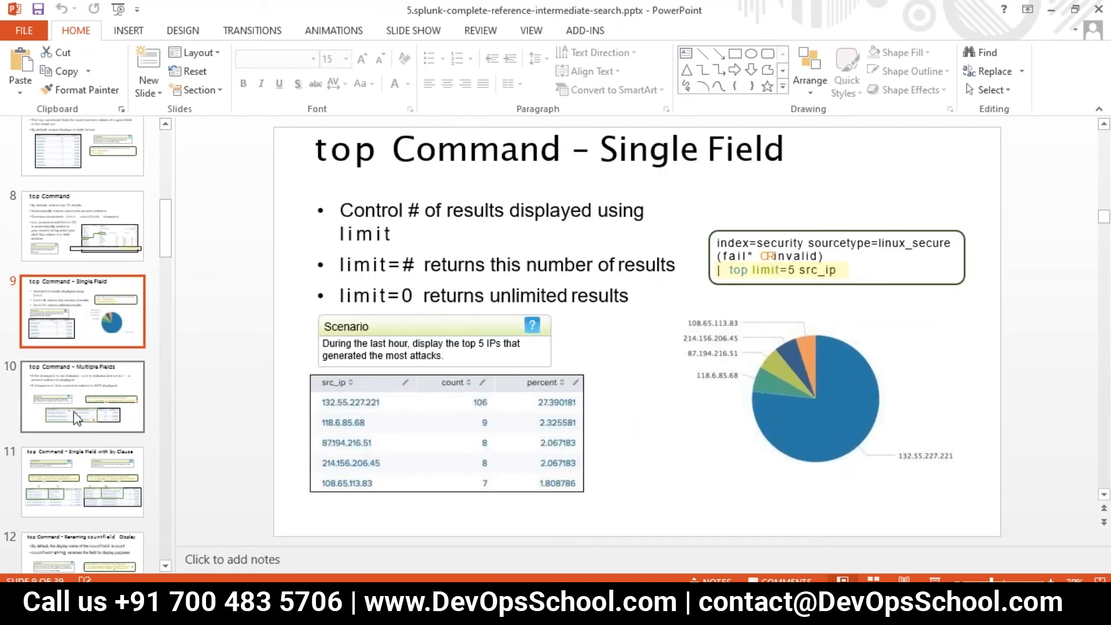
scroll(85, 262, up, 3)
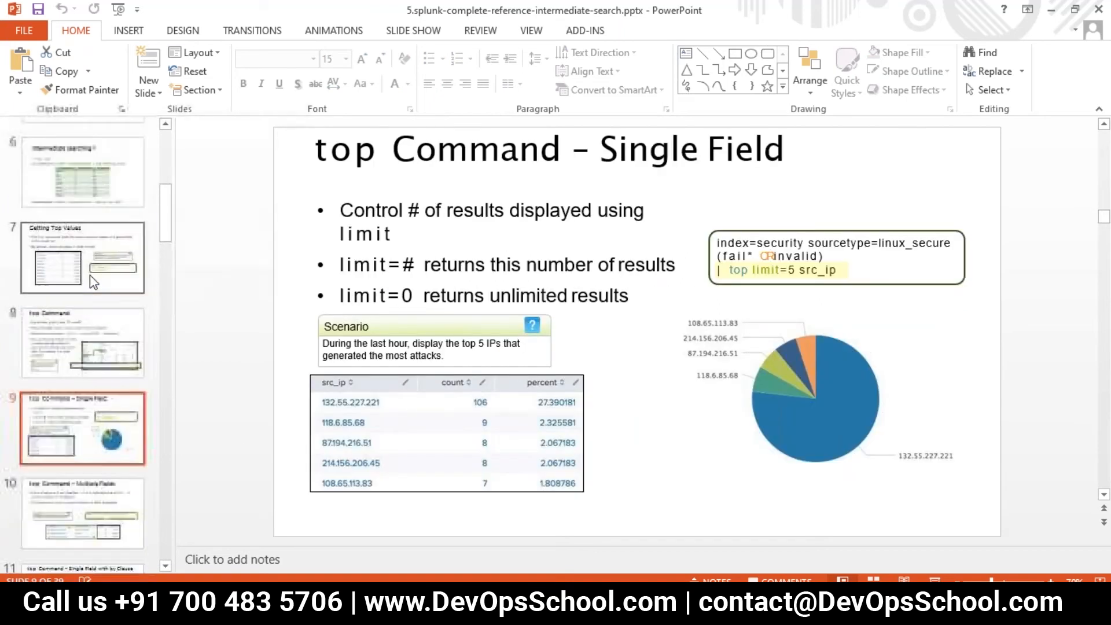
click(89, 275)
click(92, 334)
scroll(98, 393, down, 2)
click(102, 418)
scroll(93, 454, down, 2)
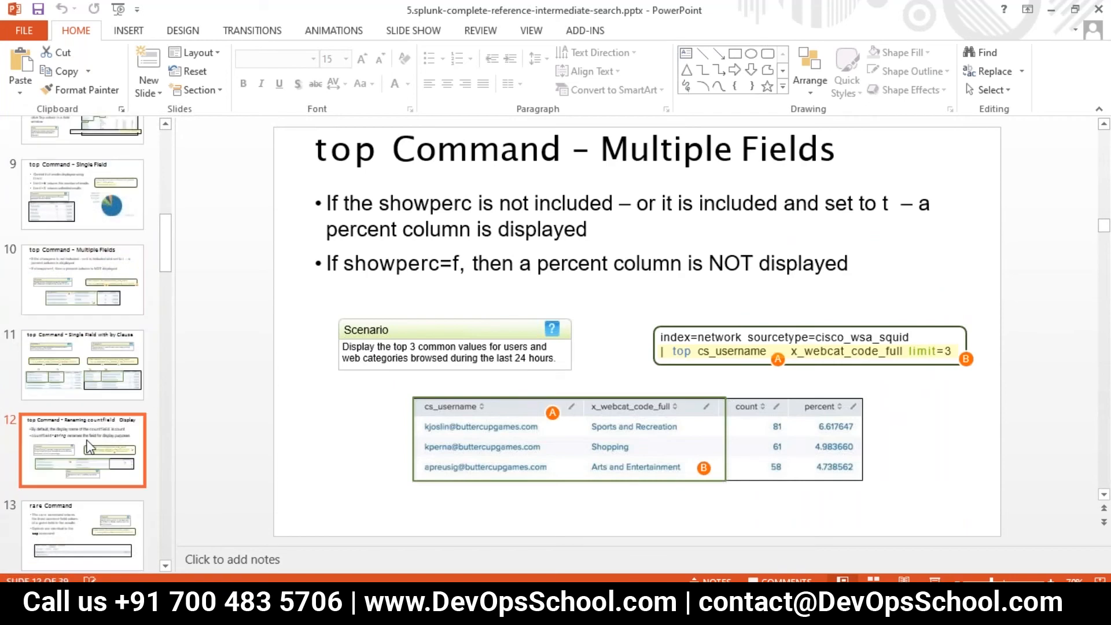
- Examine the countfield and showperc=f options in the example search on the "top Command – Renaming countfield Display" slide
click(89, 446)
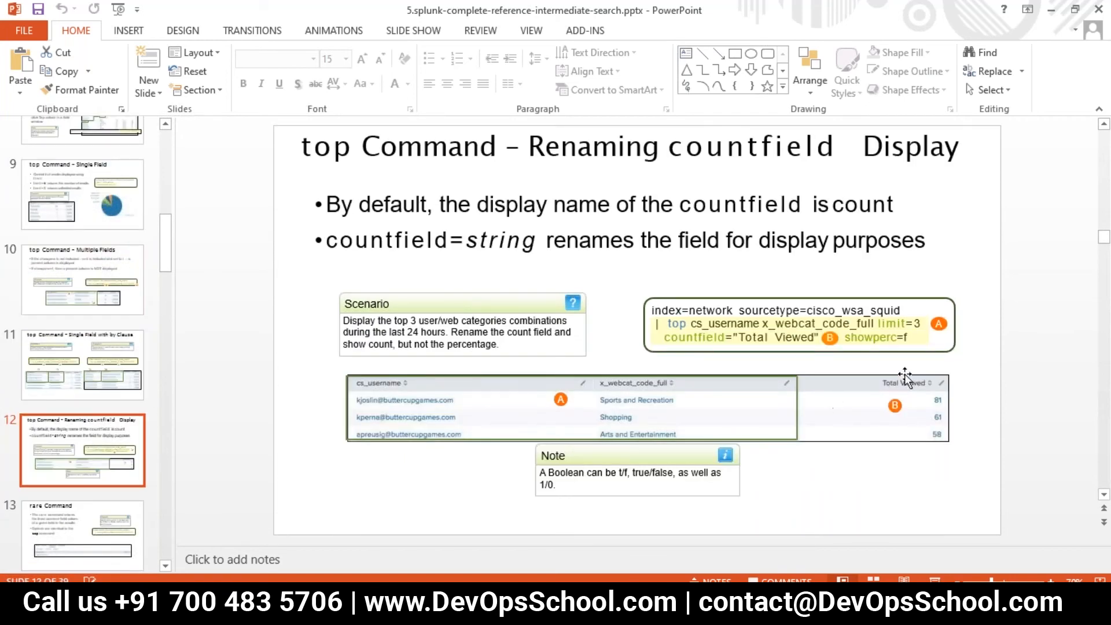
click(898, 337)
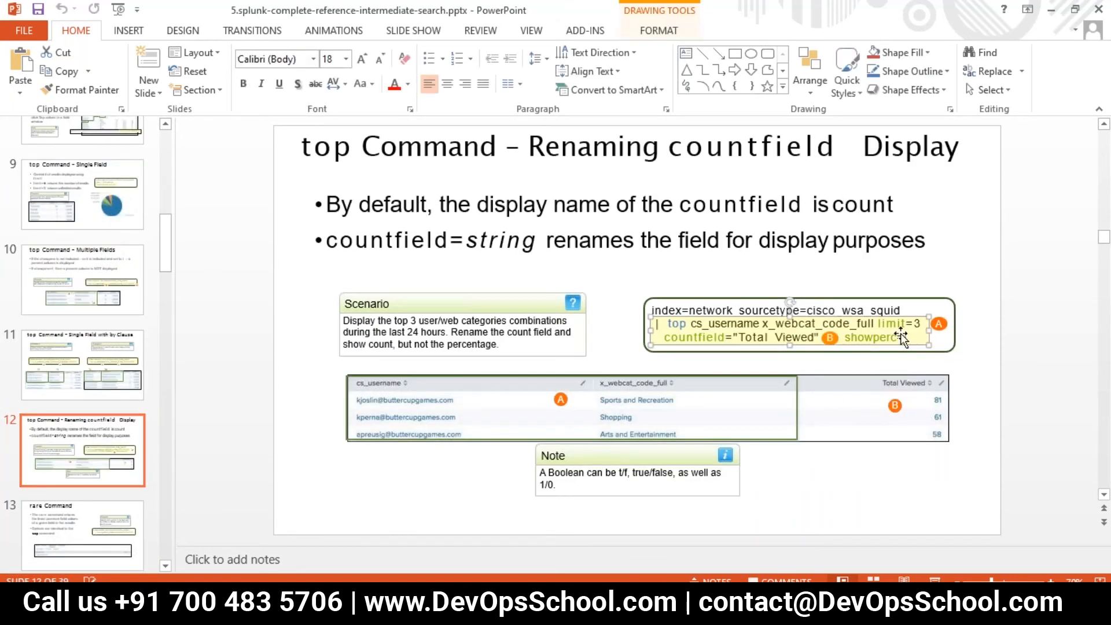
double_click(904, 339)
text(a)
key(ctrl+z)
key(Escape)
key(ctrl+a)
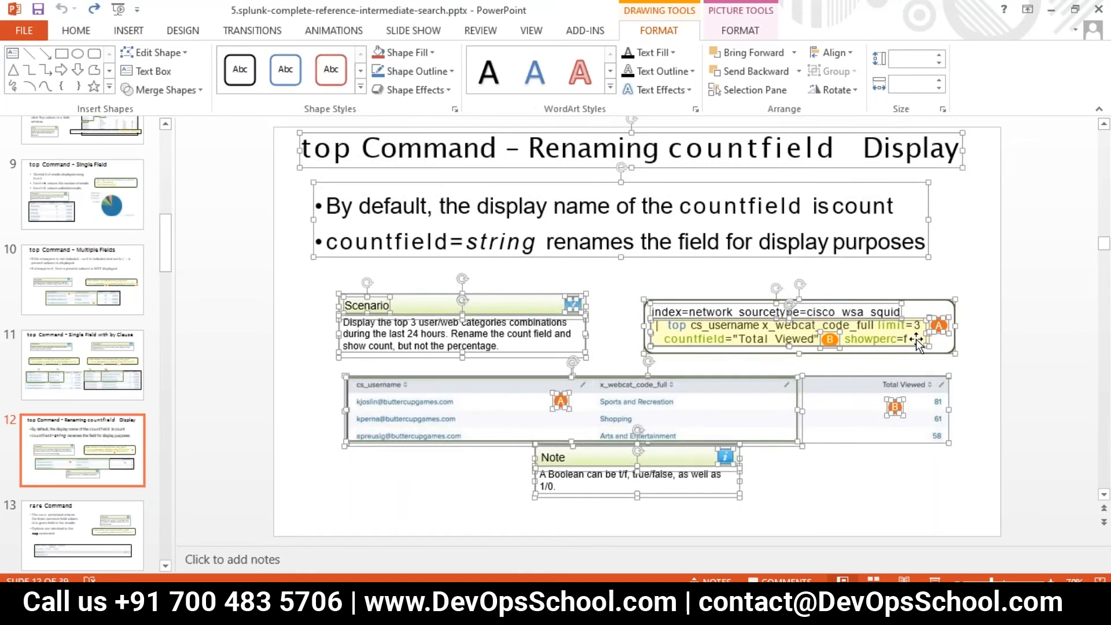
- Return to Splunk and set the SPL Editor's search assistant to Full in the user preferences, applying the change
click(405, 613)
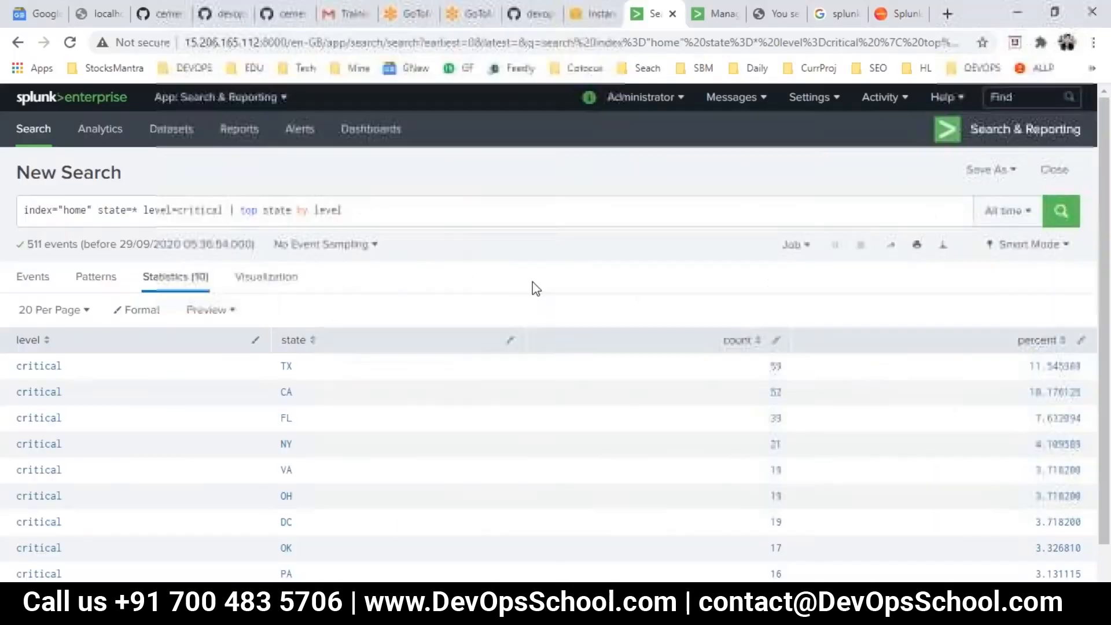
click(640, 97)
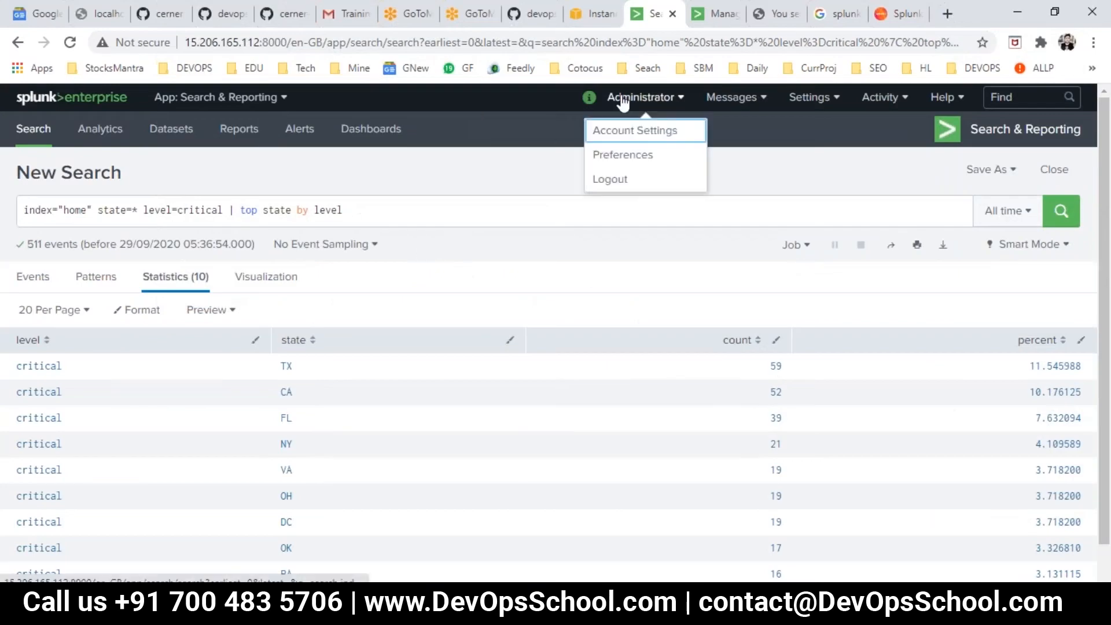
click(628, 160)
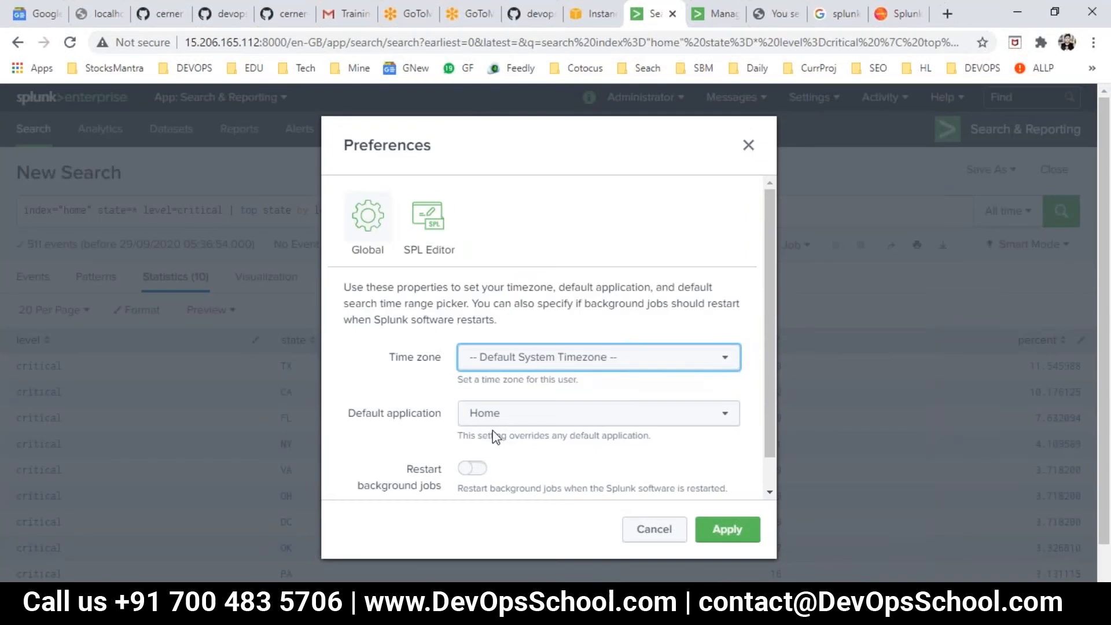
click(428, 219)
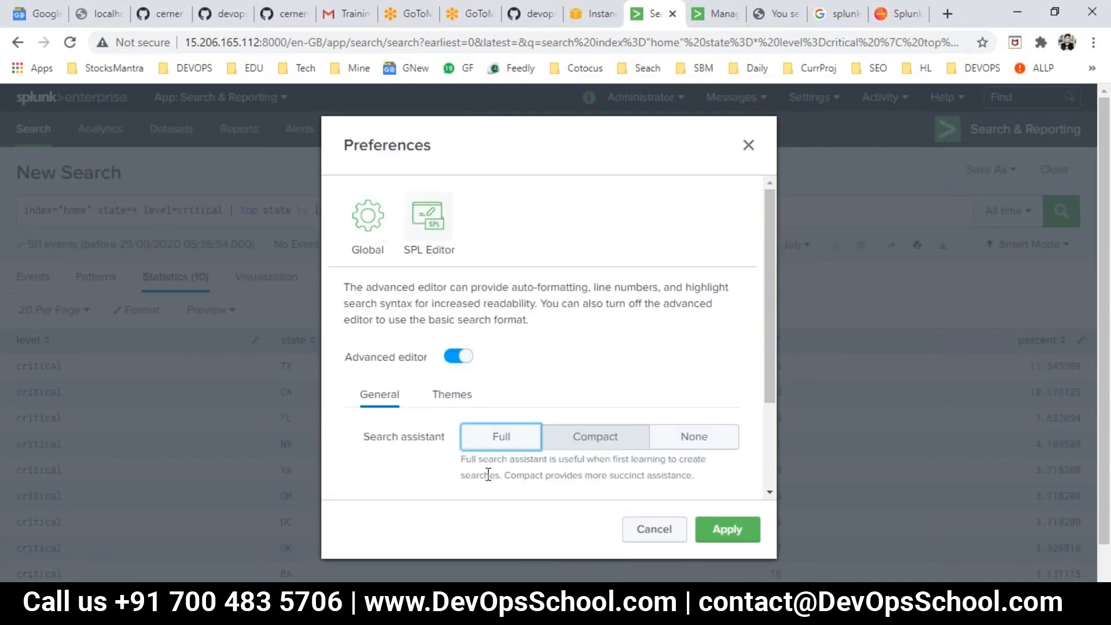
scroll(481, 460, down, 2)
click(450, 271)
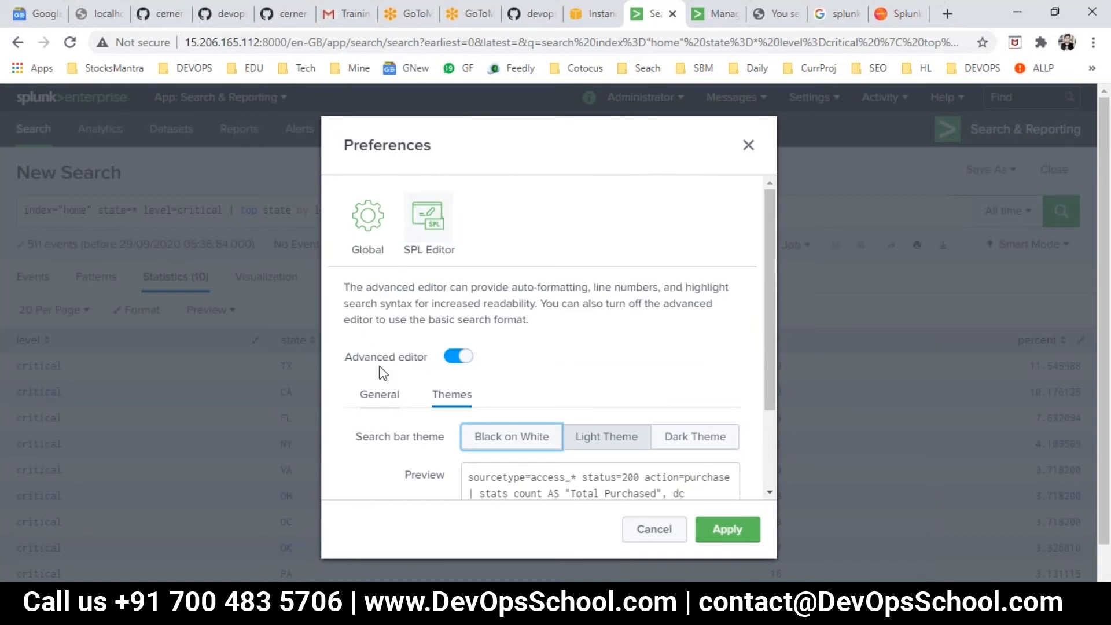
click(379, 395)
scroll(620, 471, down, 2)
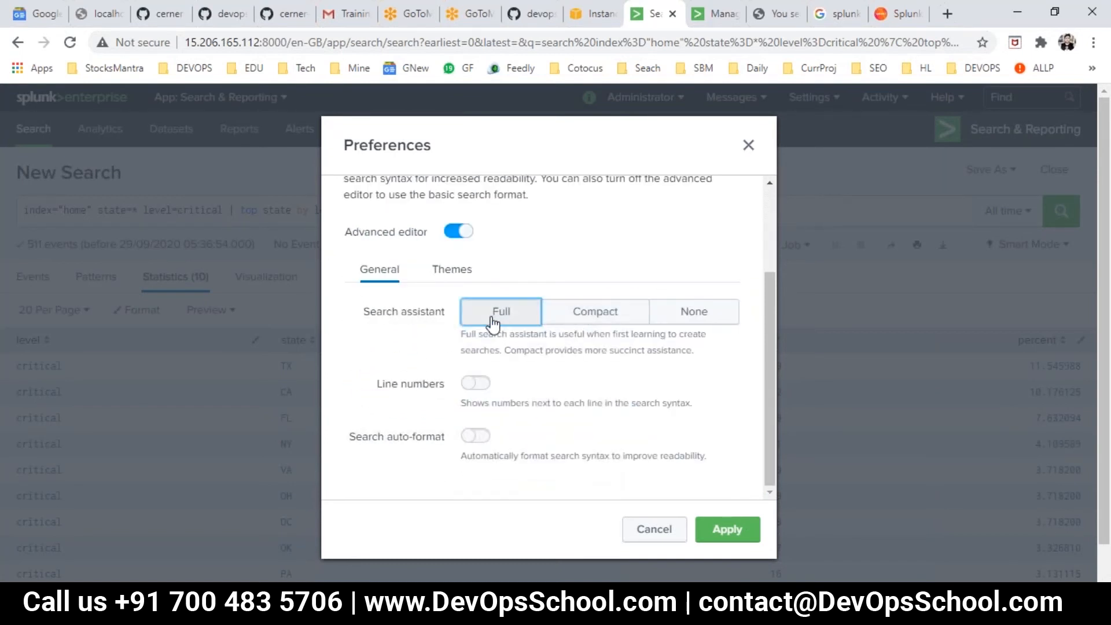
click(715, 530)
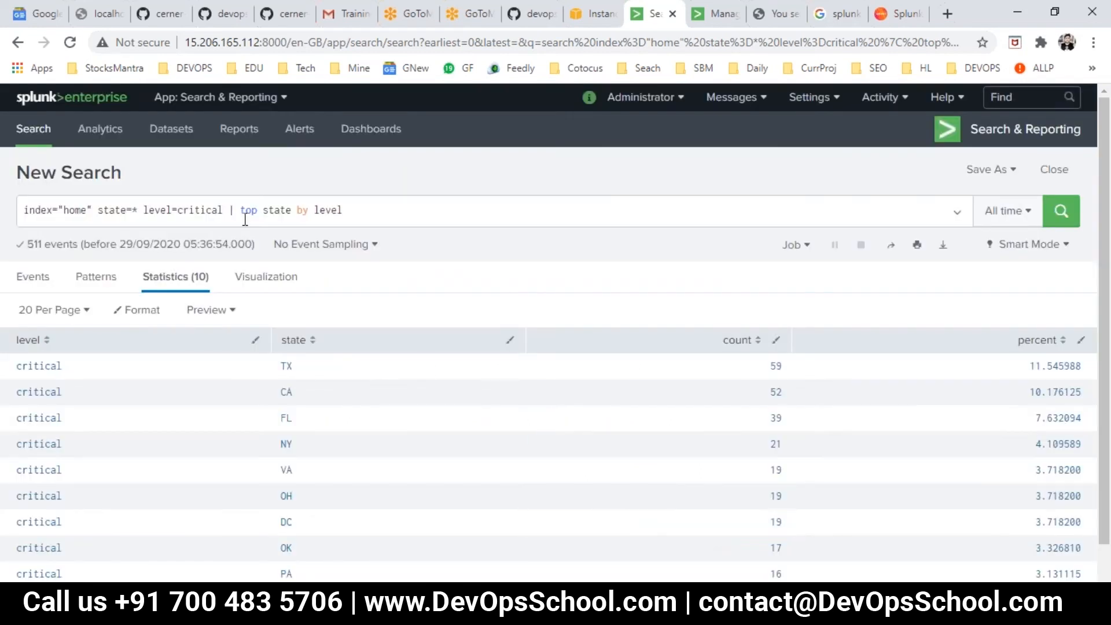
- Remove "by level" from the end of the search and expand the search assistant's top command help to its syntax
click(328, 207)
drag(297, 210, 448, 192)
click(373, 205)
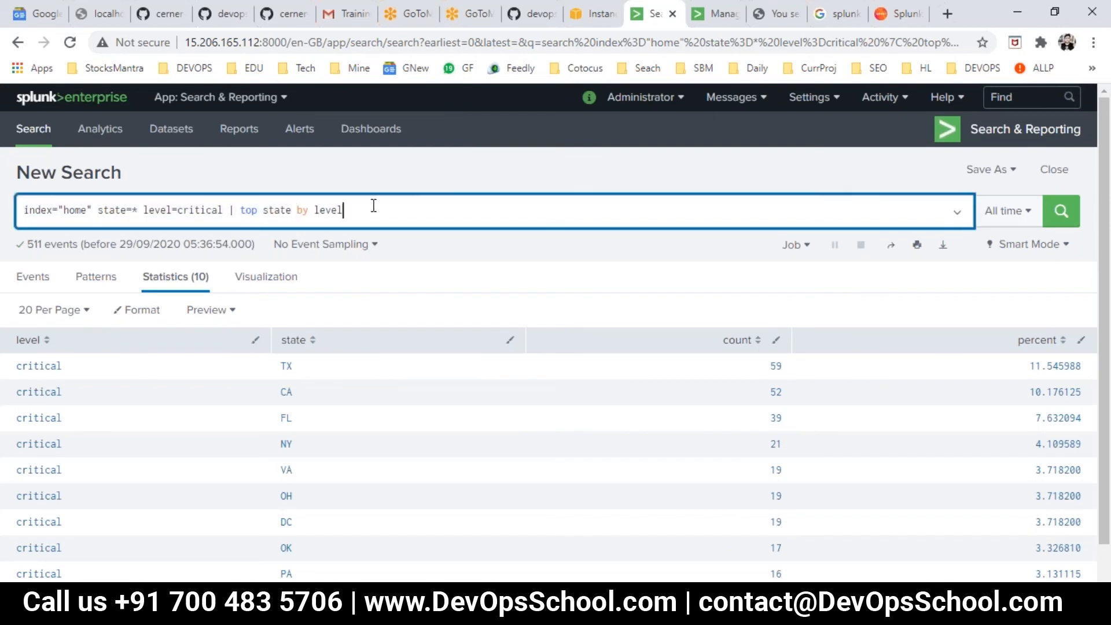
key(BackSpace)
key(BackSpace)
key(BackSpace)
key(BackSpace)
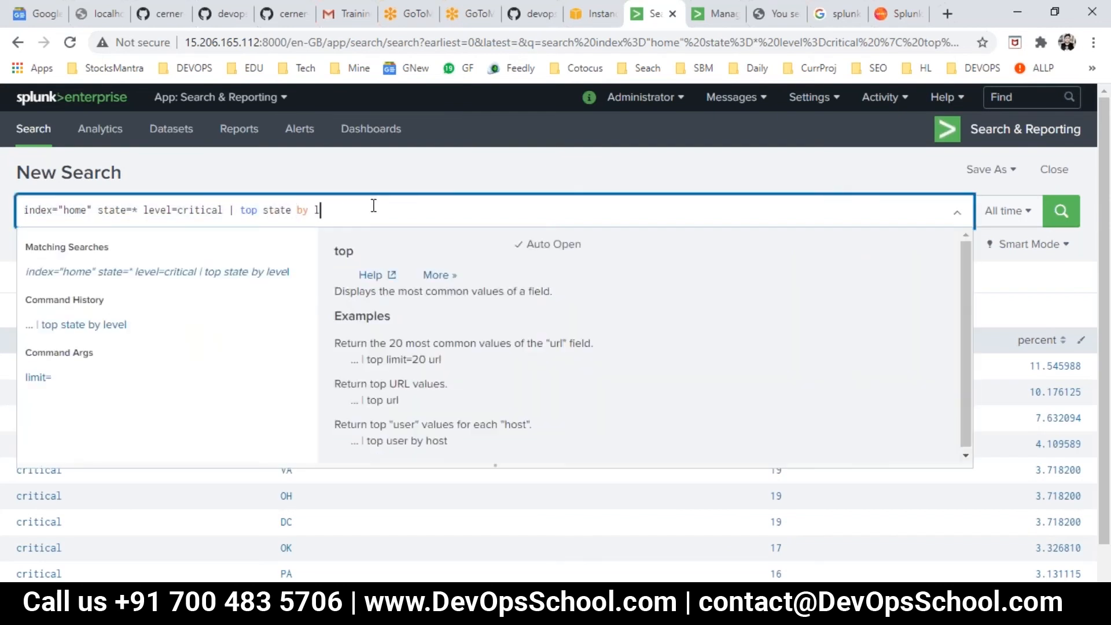
key(BackSpace)
key(BackSpace)
key(BackSpace)
key(BackSpace)
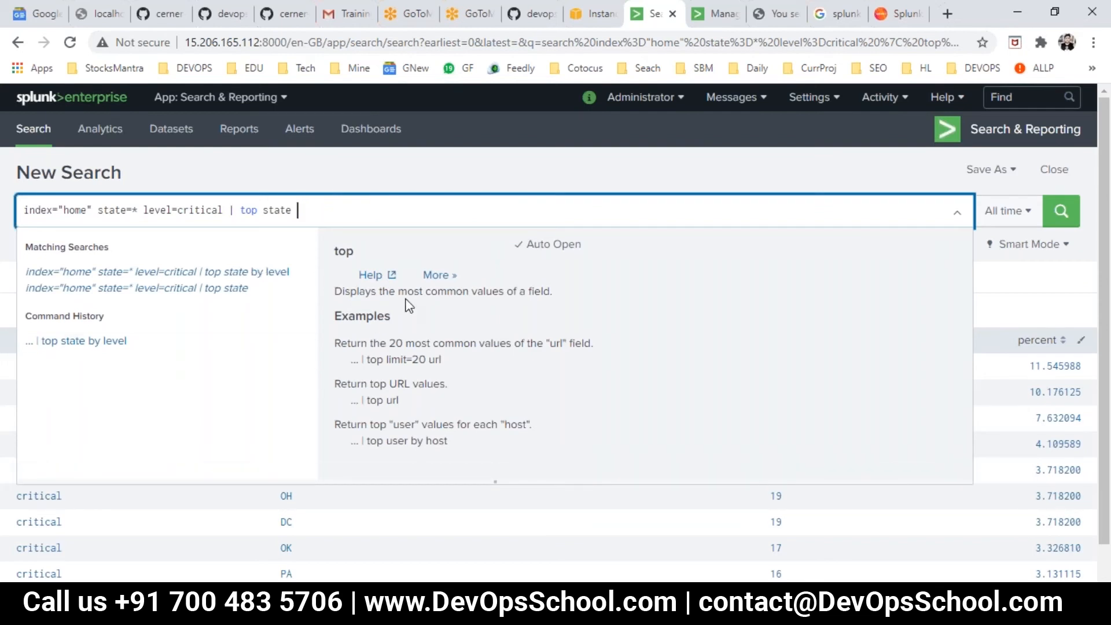
click(440, 276)
scroll(444, 321, down, 3)
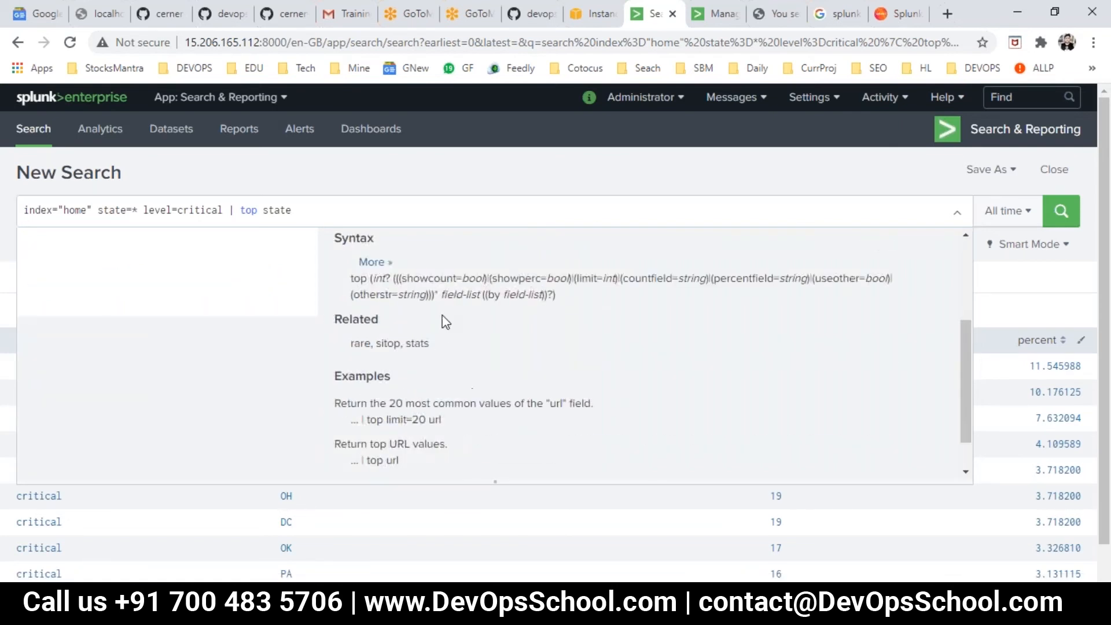
- Copy showcount from the top command syntax into Day2.txt, on its own line below the new TOP searches
double_click(417, 279)
click(777, 607)
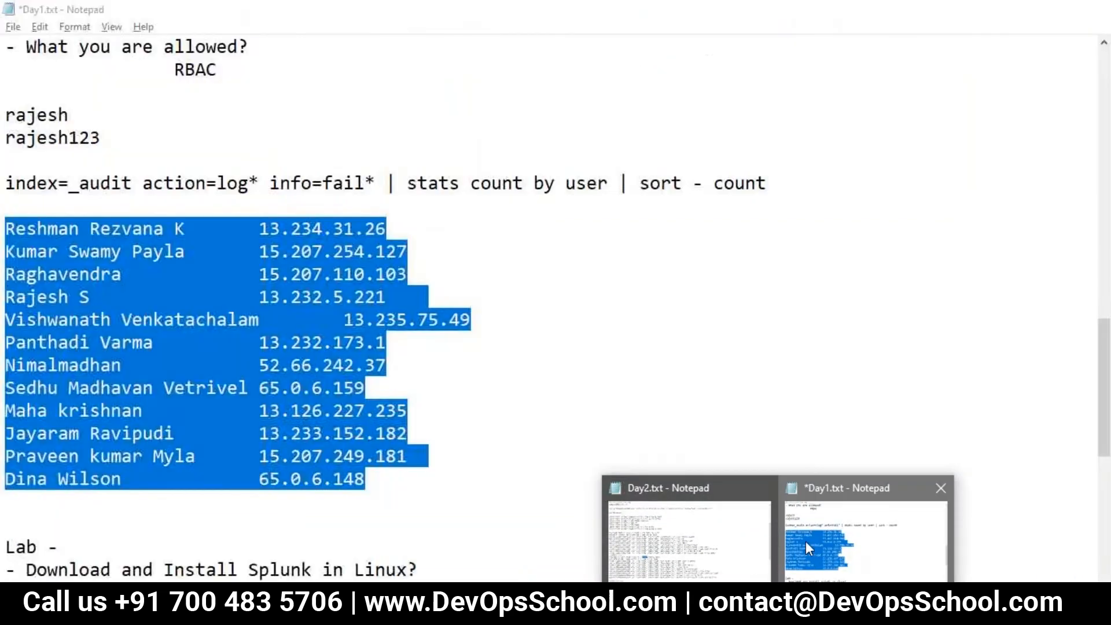
click(688, 540)
scroll(295, 372, up, 5)
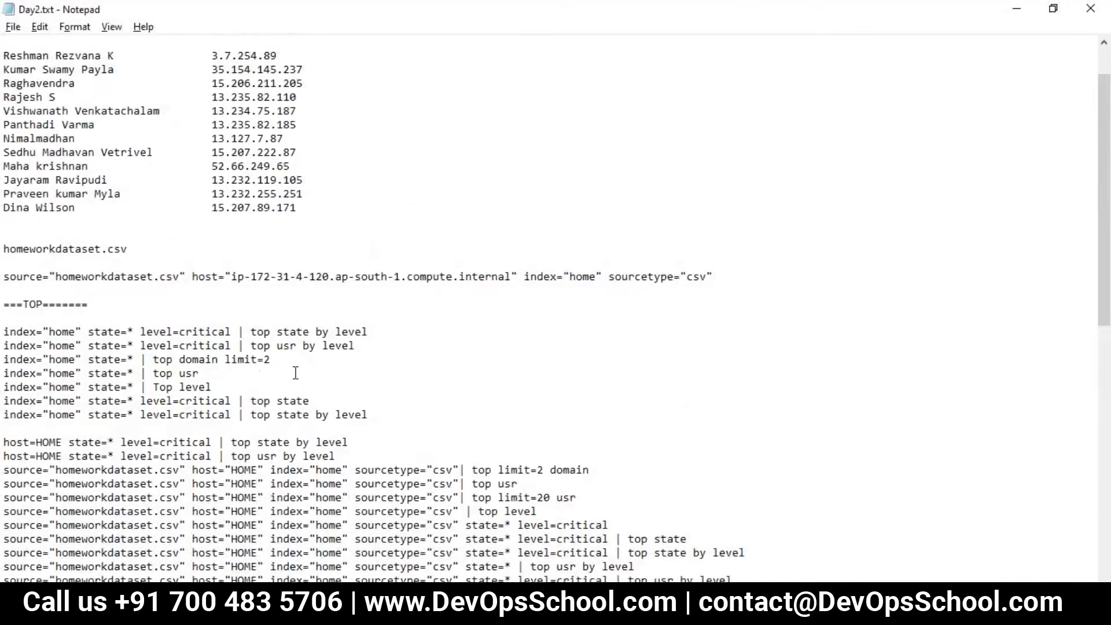
scroll(295, 372, down, 3)
key(Return)
key(Return)
text(showcount)
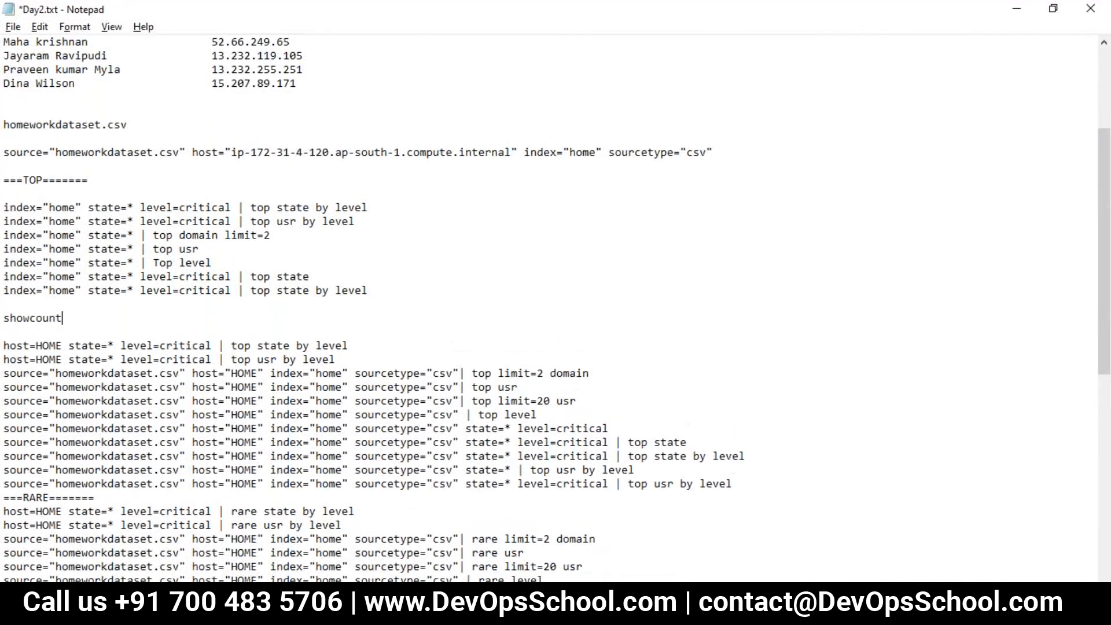
key(Return)
key(Return)
- Copy showperc from the top command syntax into Day2.txt below showcount, and return to Splunk
key(alt+Tab)
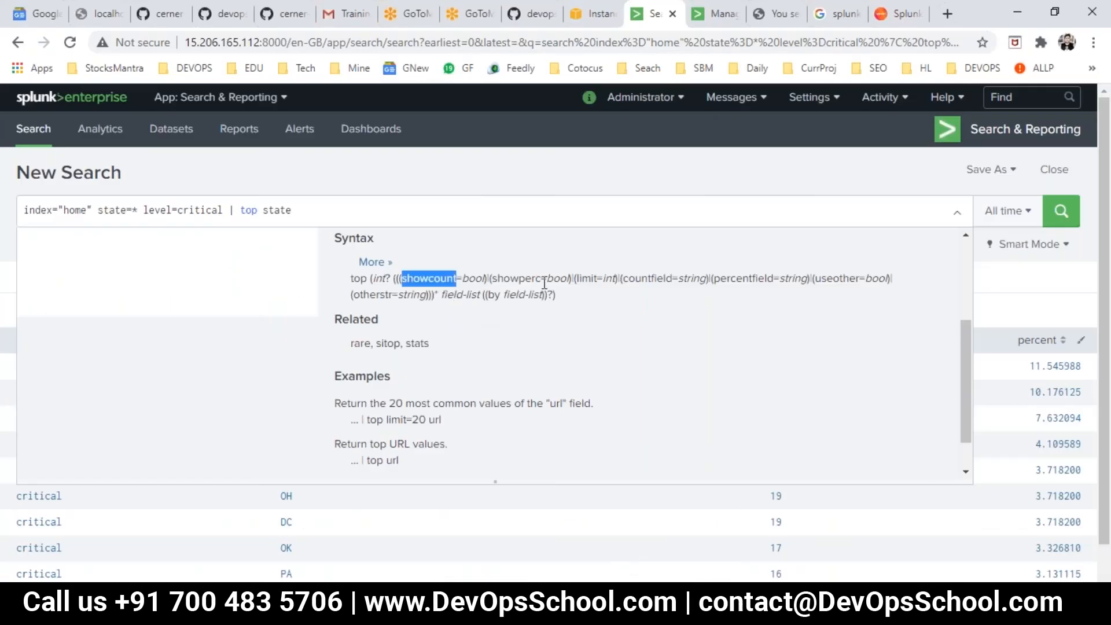
double_click(527, 278)
key(ctrl+c)
key(alt+Tab)
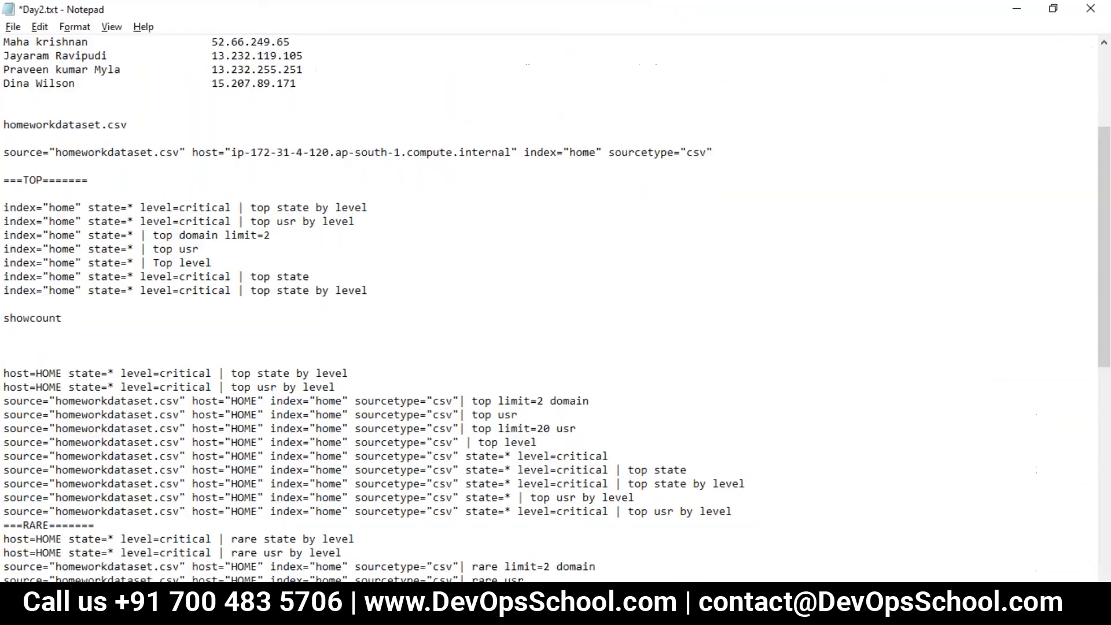
key(ctrl+v)
key(alt+Tab)
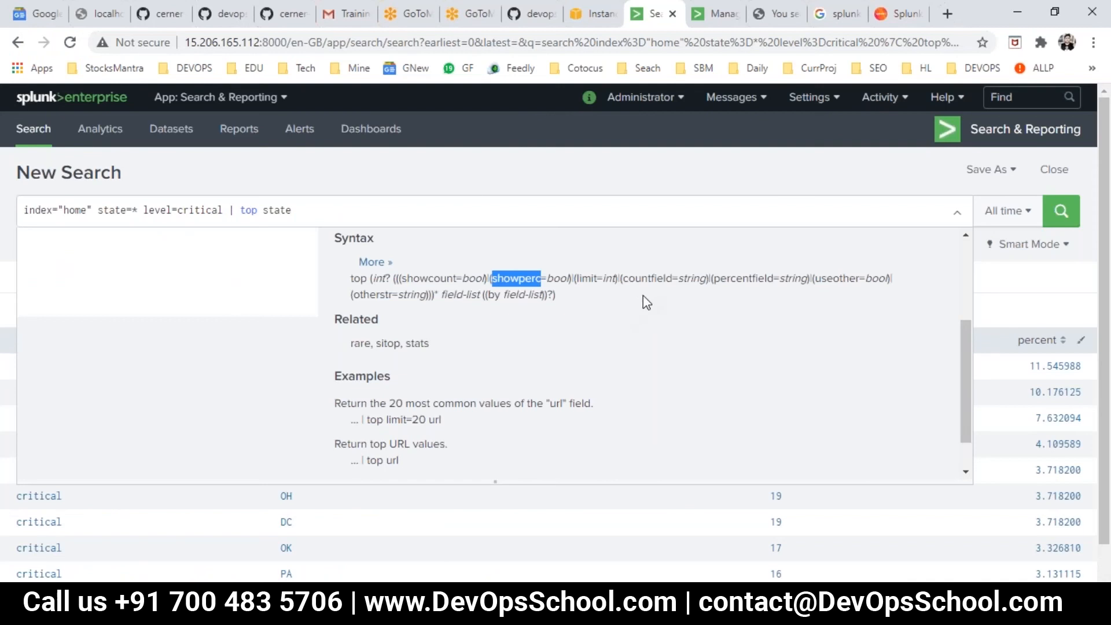
- Copy countfield from the top command syntax into Day2.txt on a new line below showperc, and return to Splunk
double_click(647, 279)
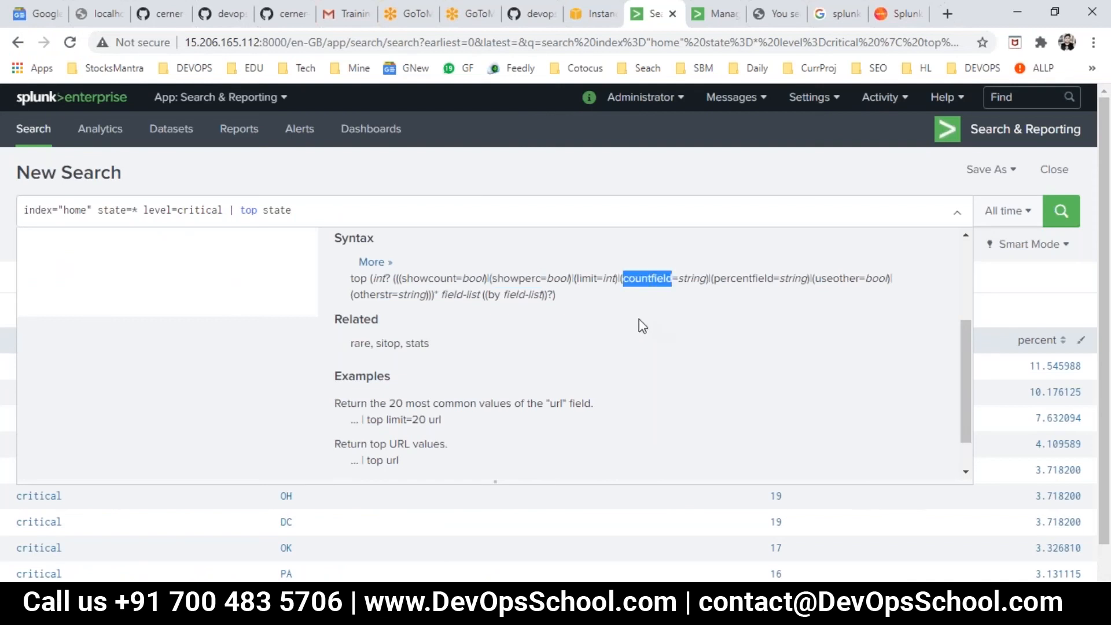
key(ctrl+c)
key(alt+Tab)
key(Return)
key(ctrl+v)
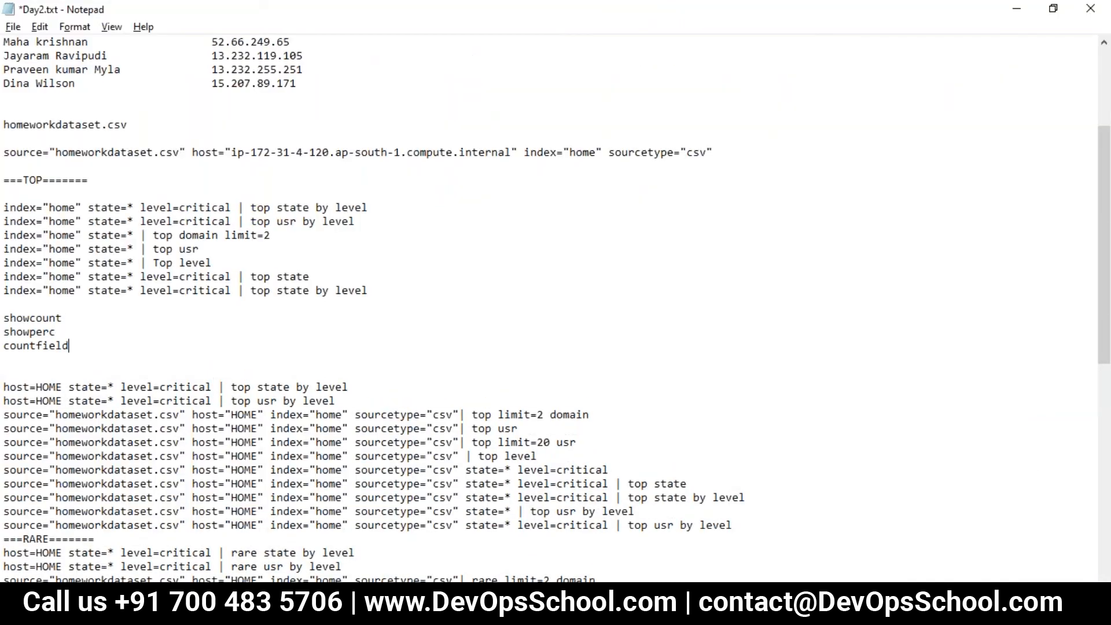
key(alt+Tab)
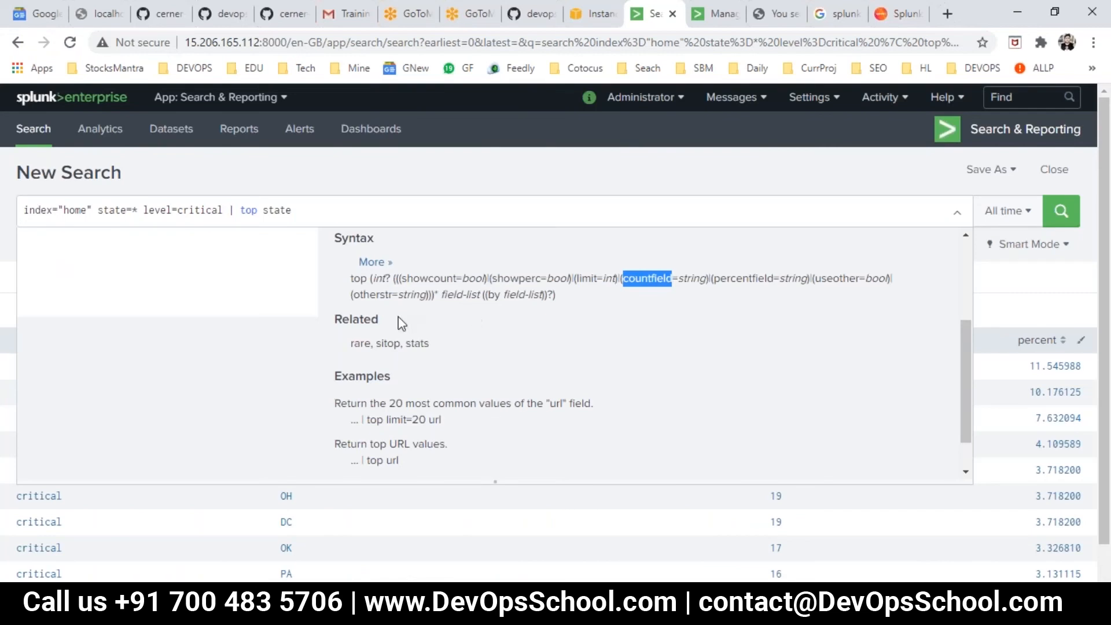
- Copy limit from the top command syntax into Day2.txt on its own line between showperc and countfield, and return to Splunk
double_click(358, 279)
double_click(417, 275)
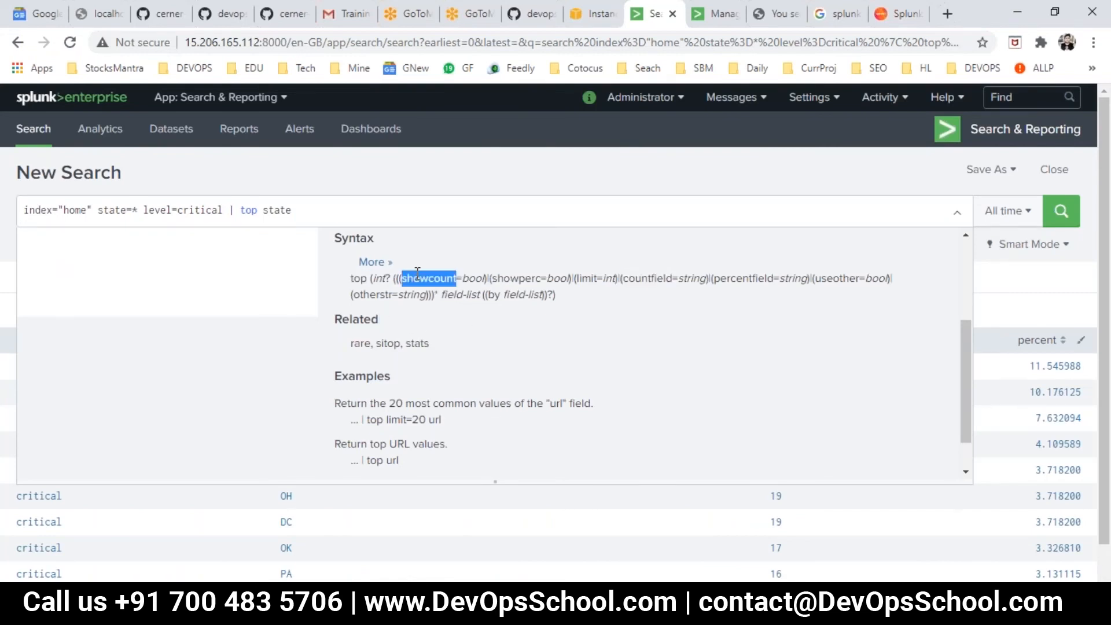
double_click(473, 280)
click(532, 280)
double_click(557, 279)
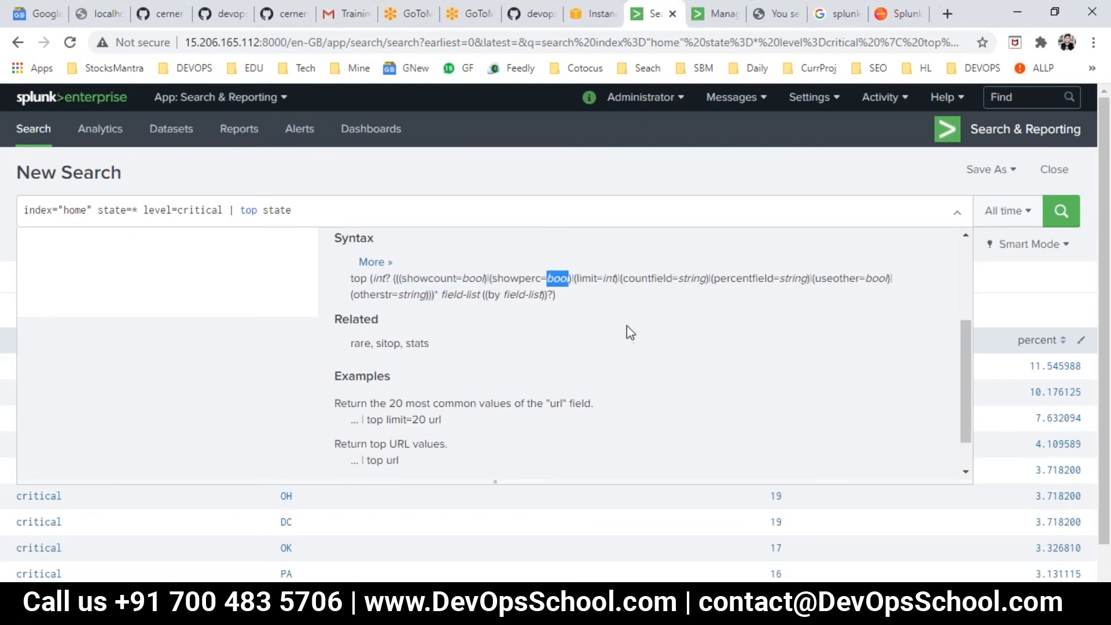
double_click(609, 279)
double_click(586, 279)
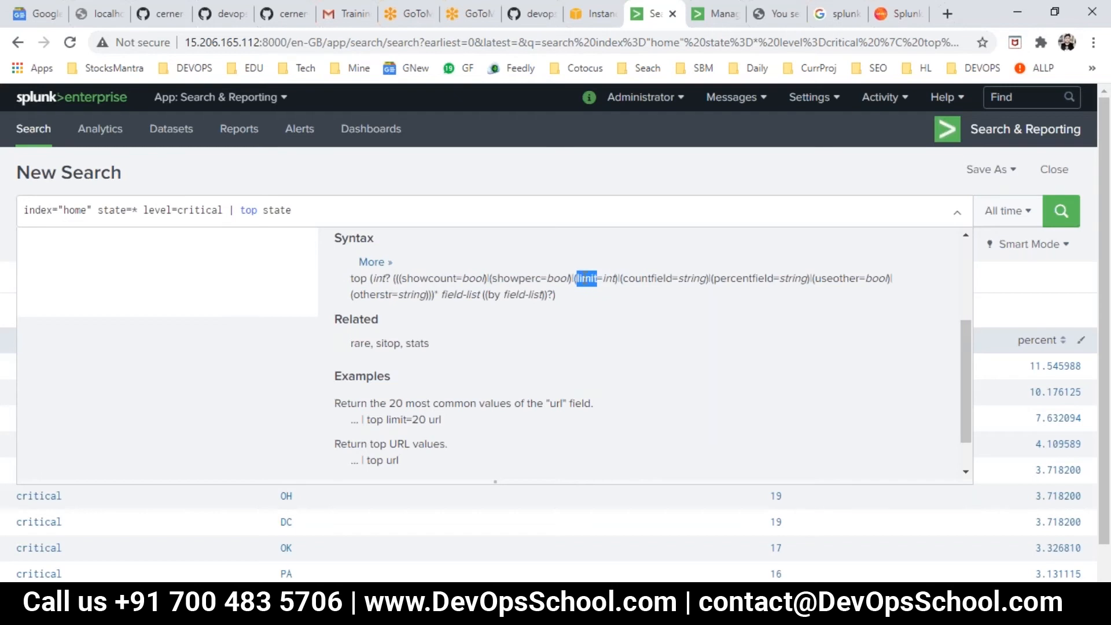
key(alt+Tab)
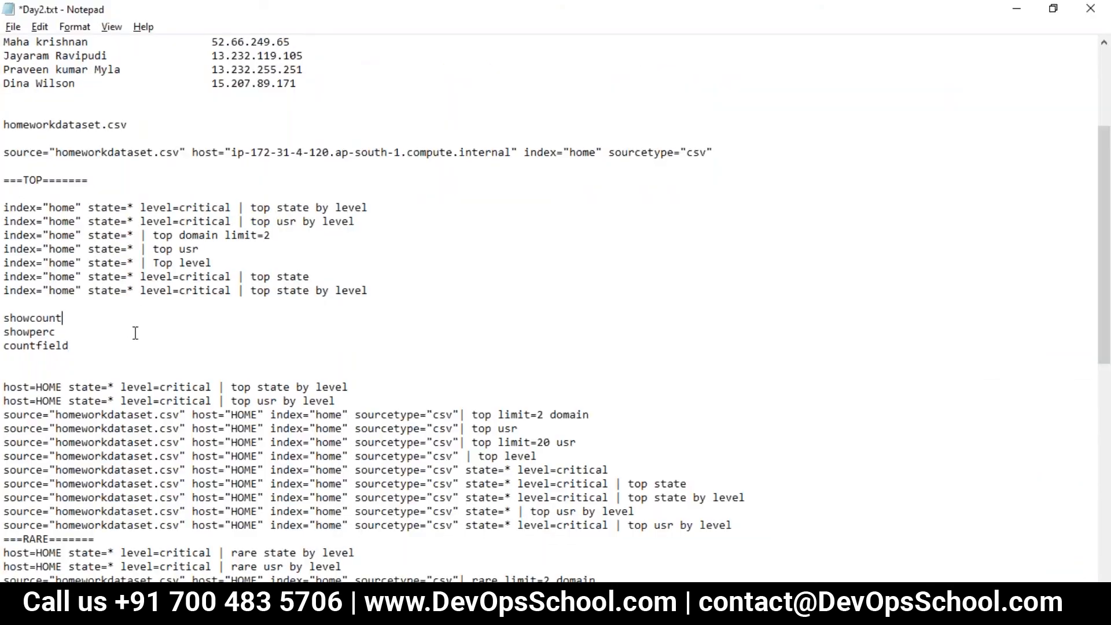
key(alt+Tab)
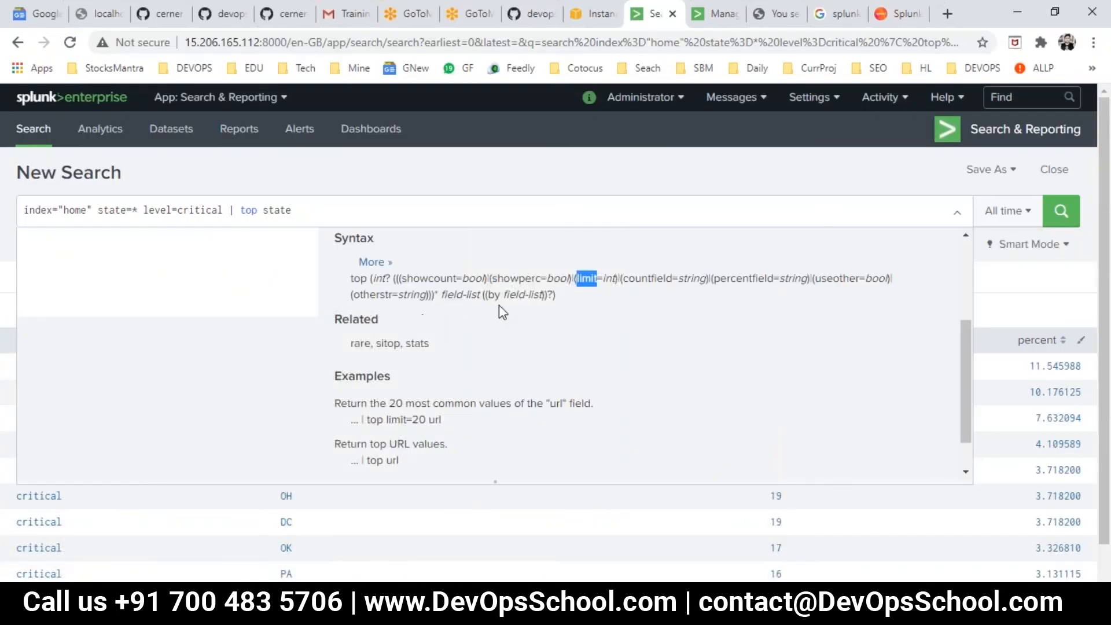
- Copy percentfield from the top command syntax into Day2.txt on the line below countfield, and return to Splunk
double_click(609, 278)
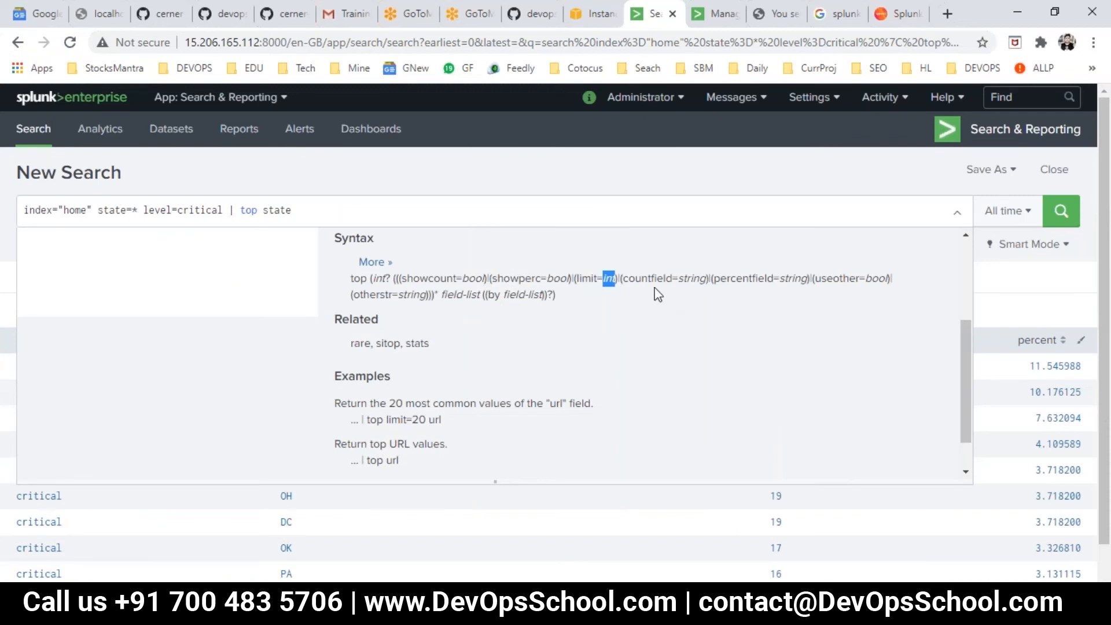
double_click(645, 279)
double_click(684, 278)
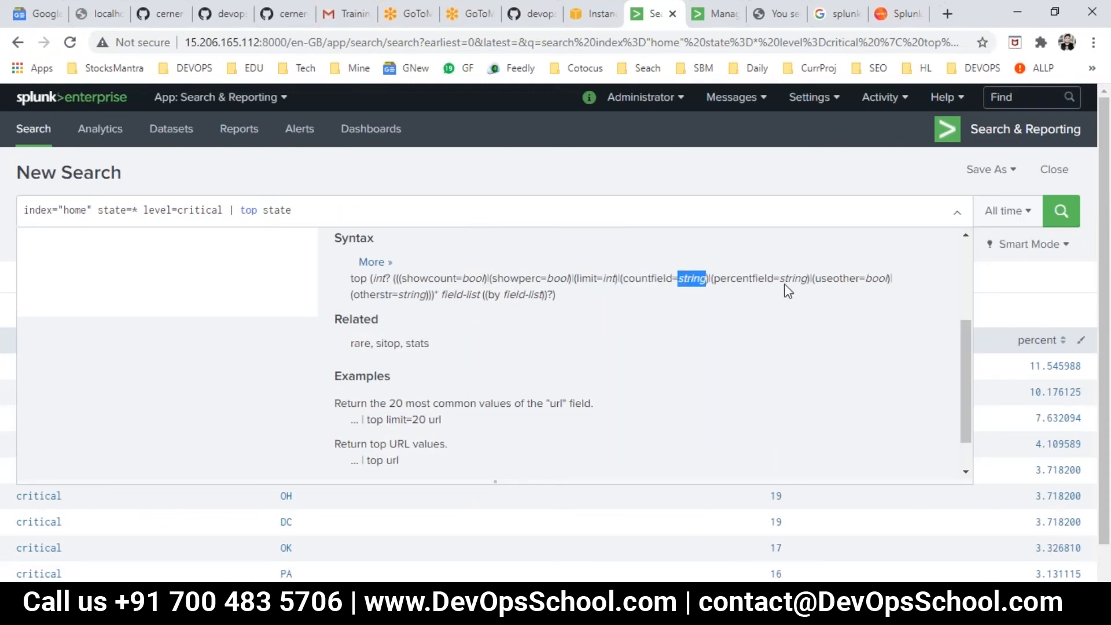
double_click(746, 279)
key(ctrl+c)
key(alt+Tab)
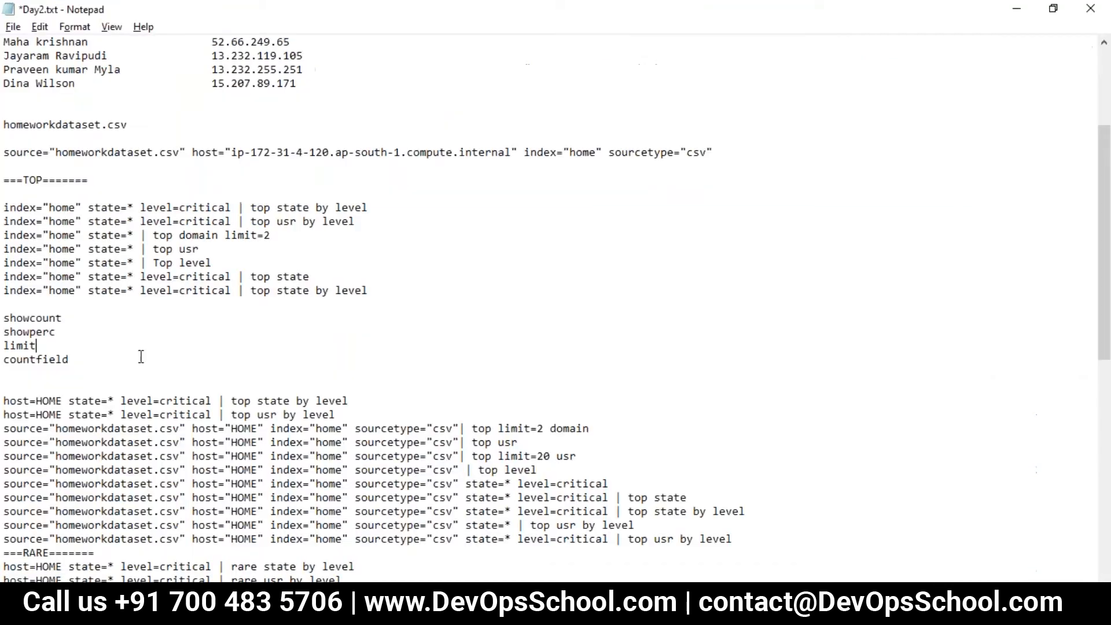
key(ctrl+v)
key(alt+Tab)
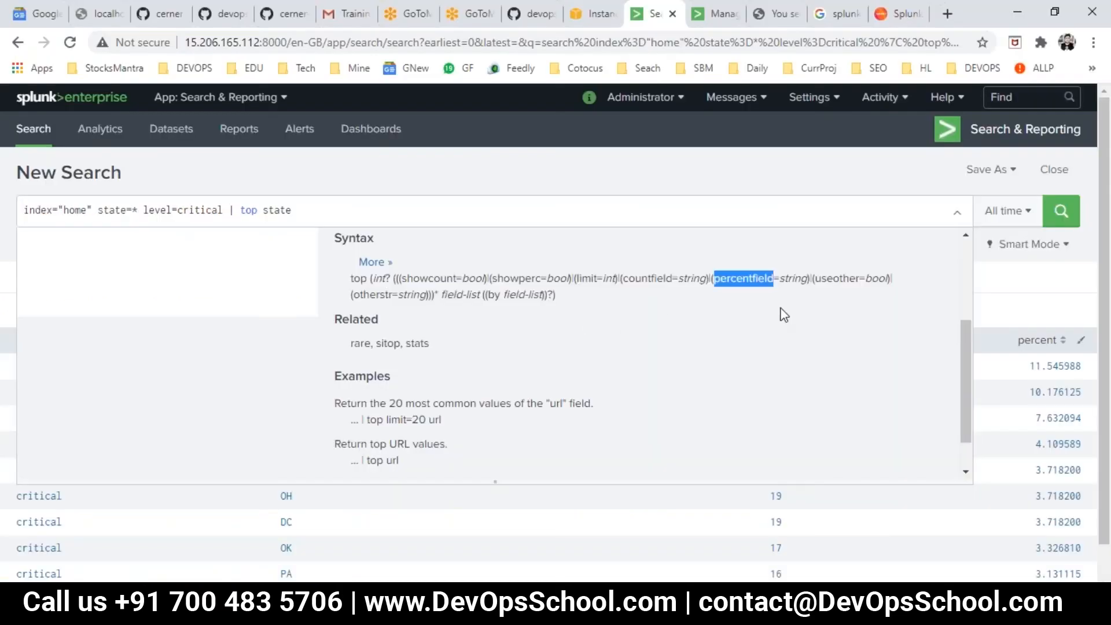
double_click(836, 279)
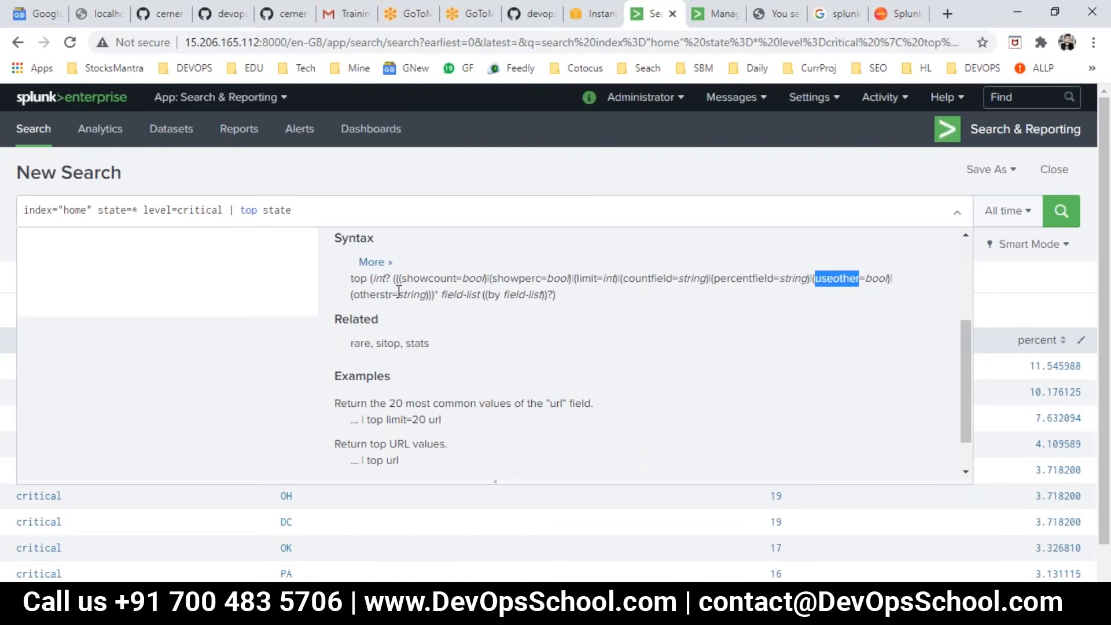
drag(398, 292, 483, 293)
click(480, 327)
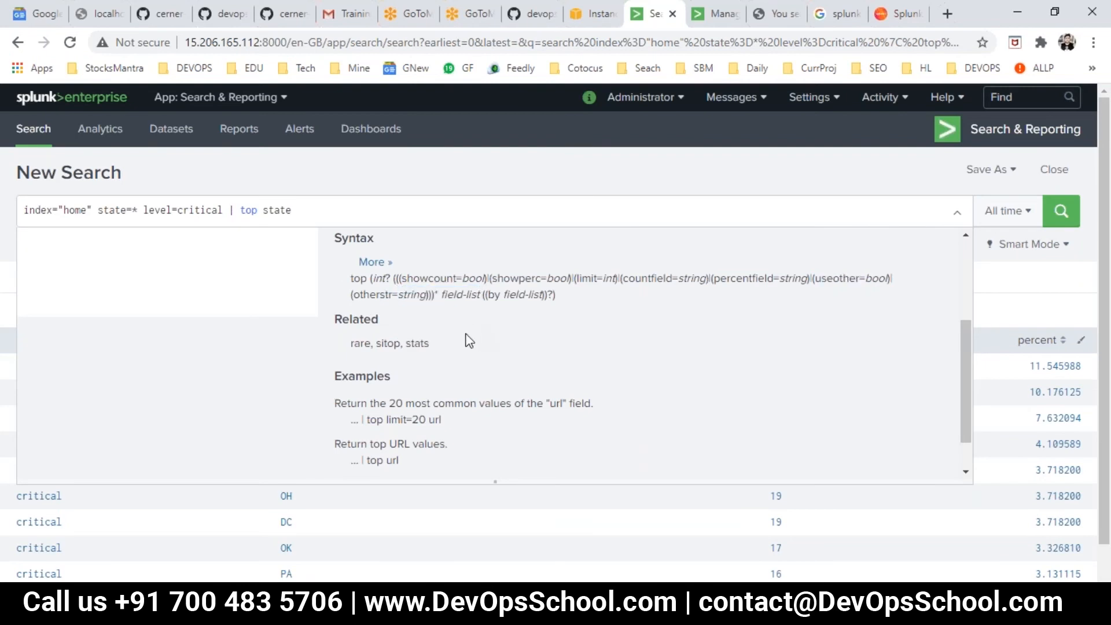
- Switch to Day2.txt and append showcount to the last "top state by level" search in the new TOP list
key(alt+Tab)
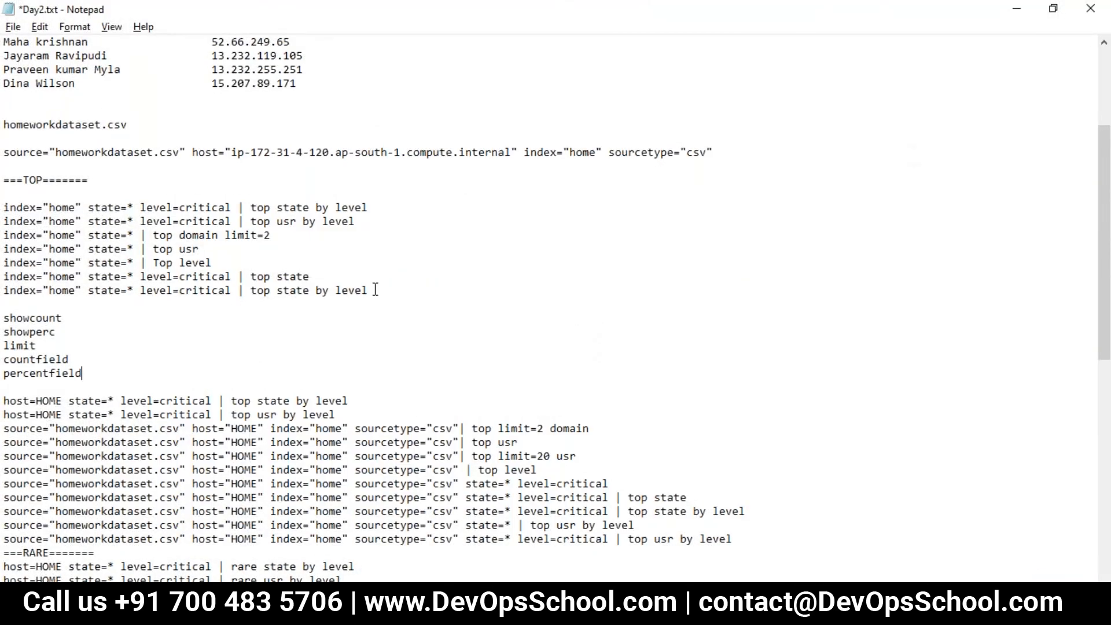
click(8, 302)
click(7, 333)
double_click(8, 320)
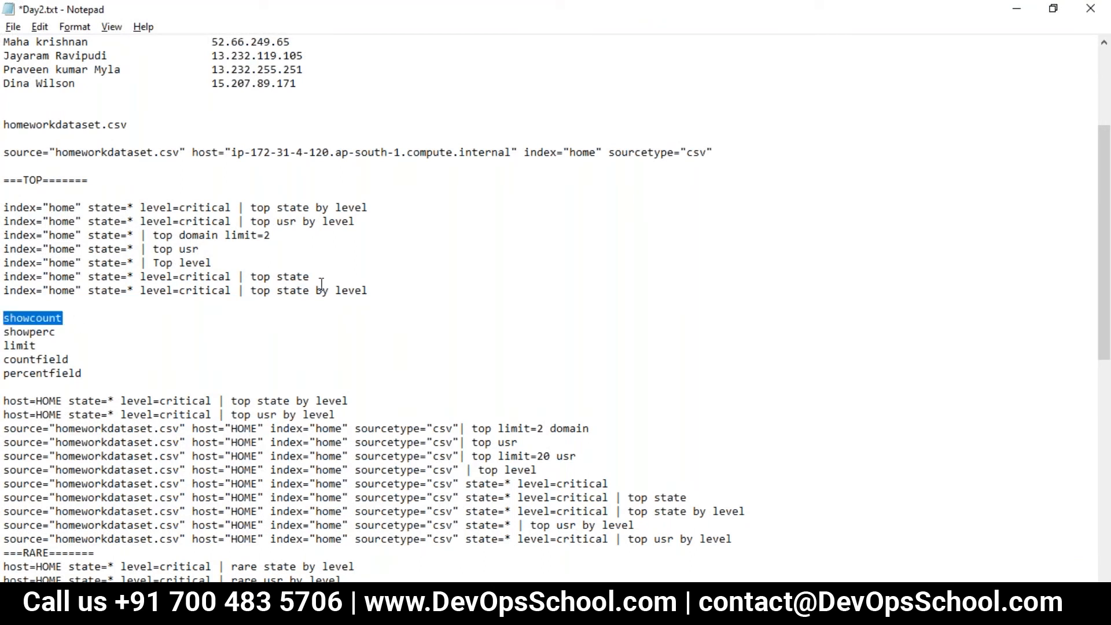
key(ctrl+c)
click(379, 289)
key(ctrl+v)
- Add five copies of index="home" state=* level=critical | top state by level below the showcount search and save the file
drag(373, 289, 7, 296)
click(15, 308)
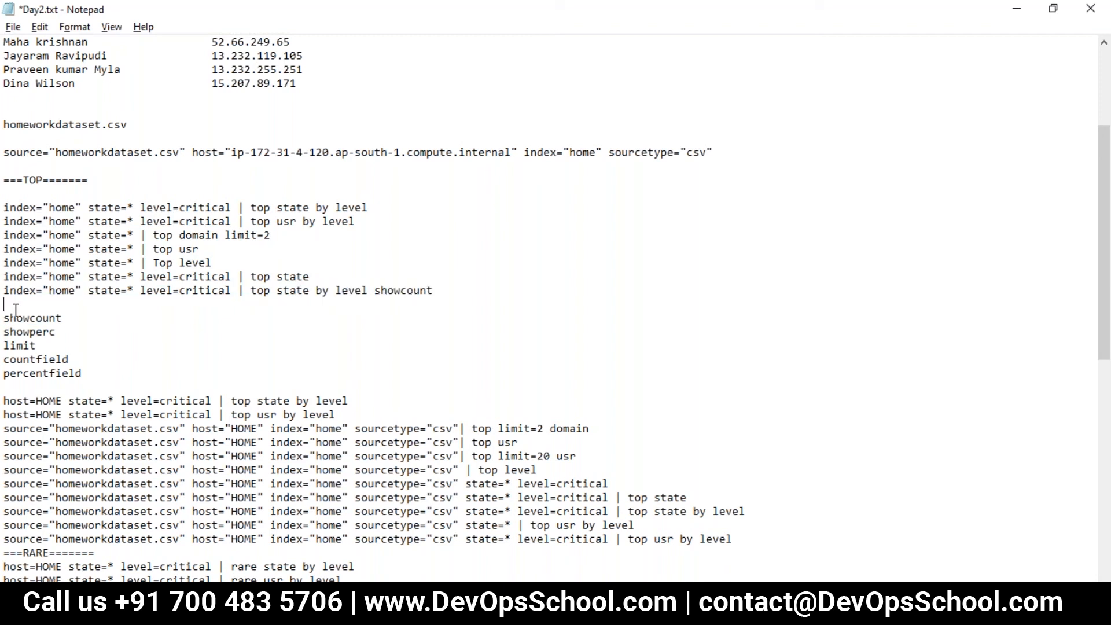
key(ctrl+v)
key(Return)
key(ctrl+v)
key(Return)
key(ctrl+v)
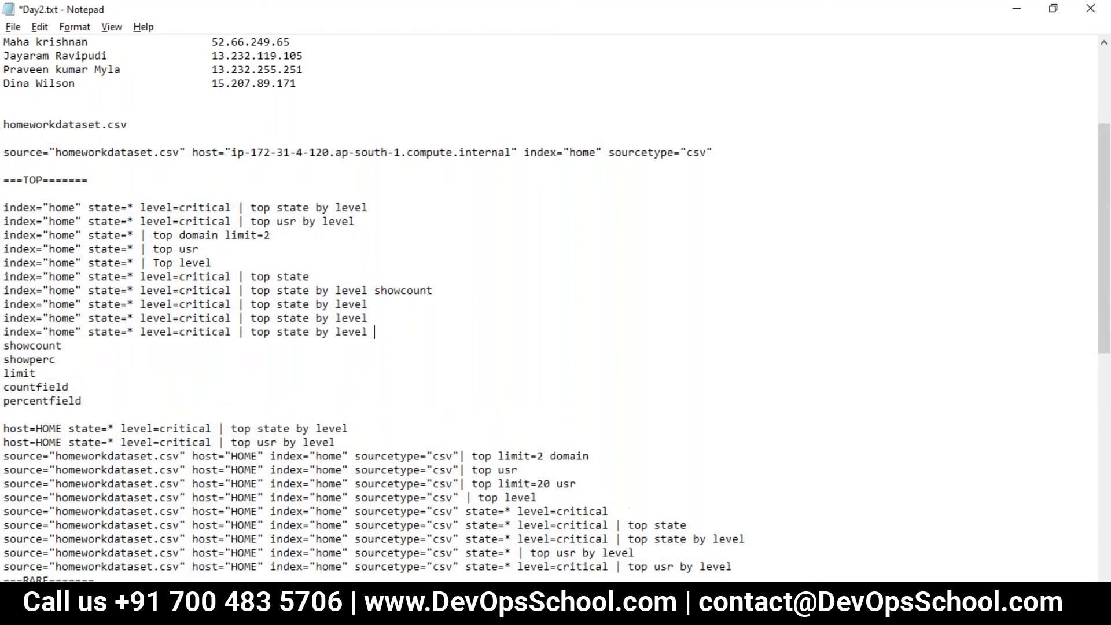
key(Return)
key(ctrl+v)
key(Return)
key(ctrl+v)
- Complete the showcount option at the end of its search in the TOP list as showcount=f
scroll(125, 358, down, 1)
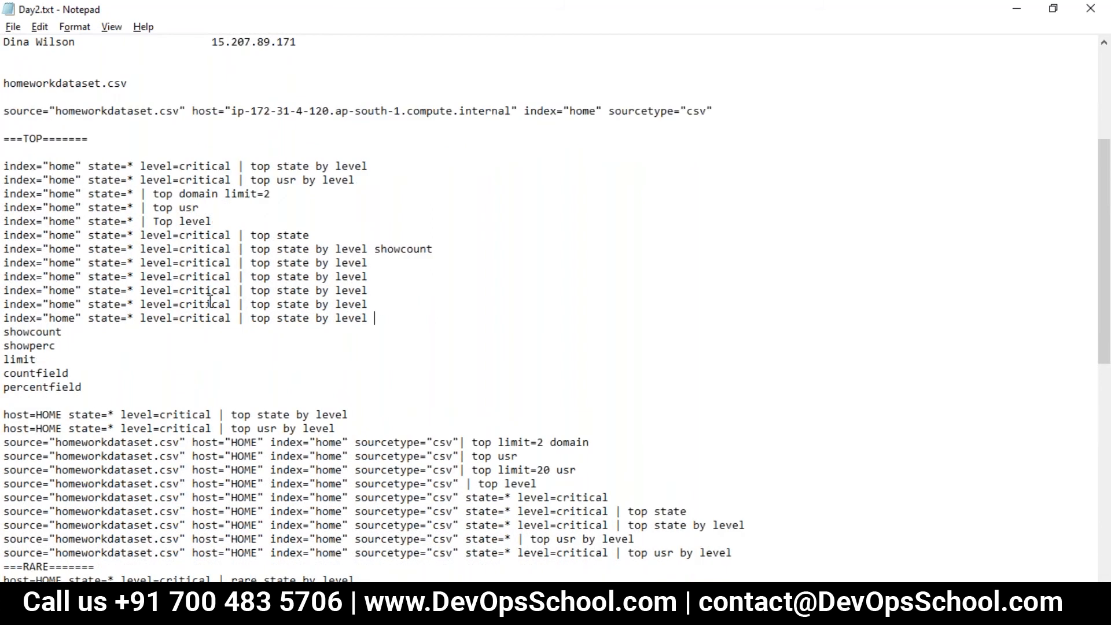
click(438, 250)
text(=f)
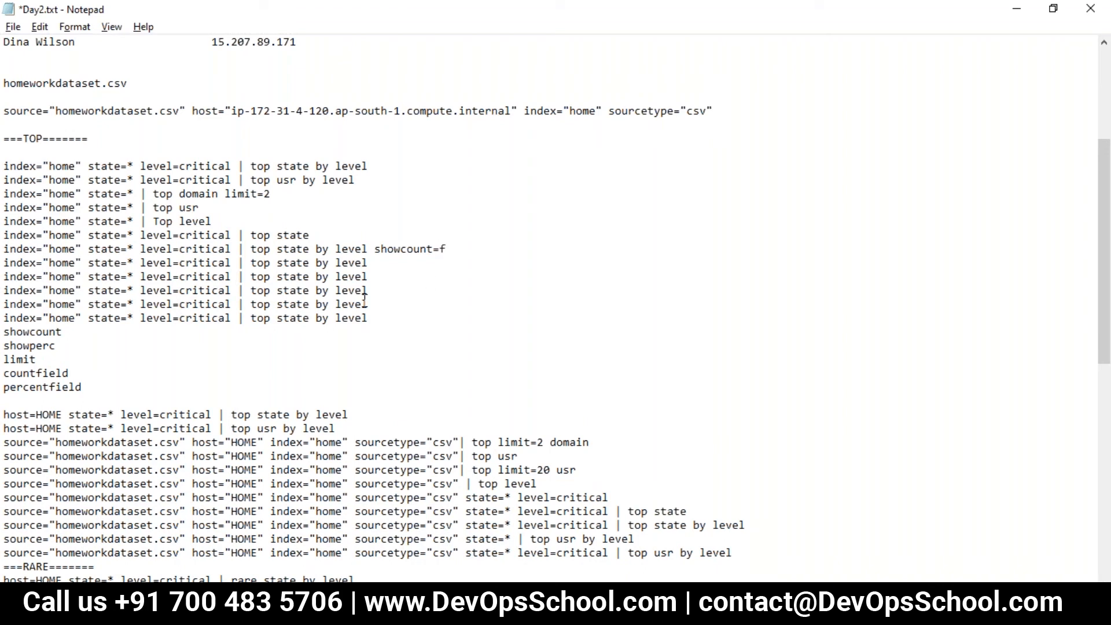
- Append showperc=f to the "top state by level" search directly below the showcount=f search
double_click(21, 332)
double_click(24, 346)
click(380, 264)
key(ctrl+v)
click(400, 281)
- Append limit=2 to the "top state by level" search below the showperc=f one and save the file
double_click(19, 359)
click(368, 268)
key(ctrl+v)
key(ctrl+s)
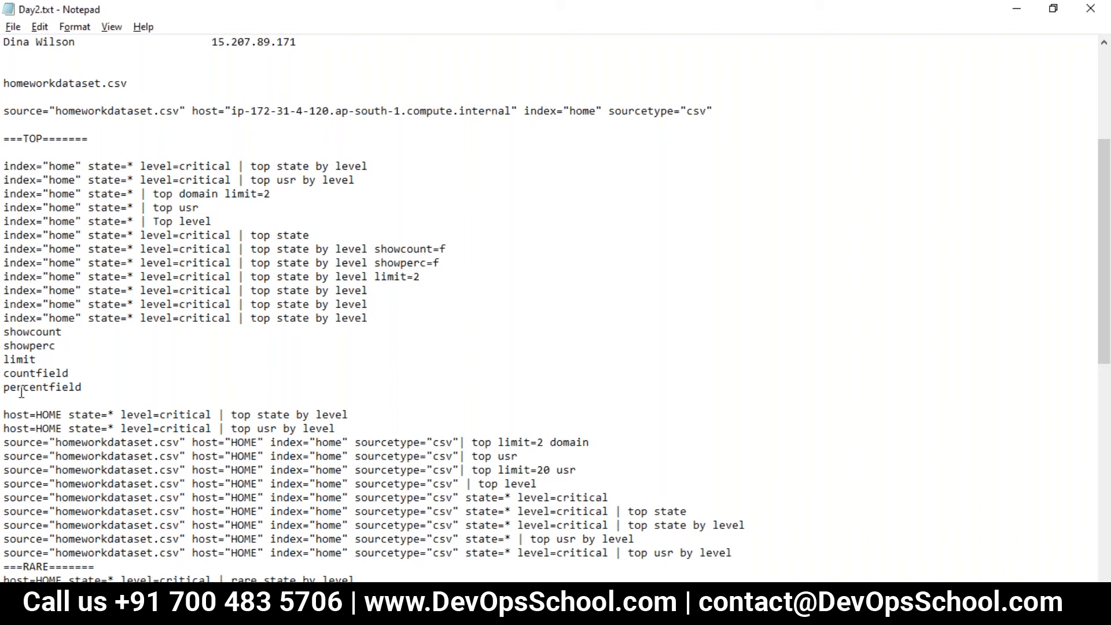
- Append countfield="MyState" to the "top state by level" search below the limit=2 one and save Day2.txt
double_click(45, 377)
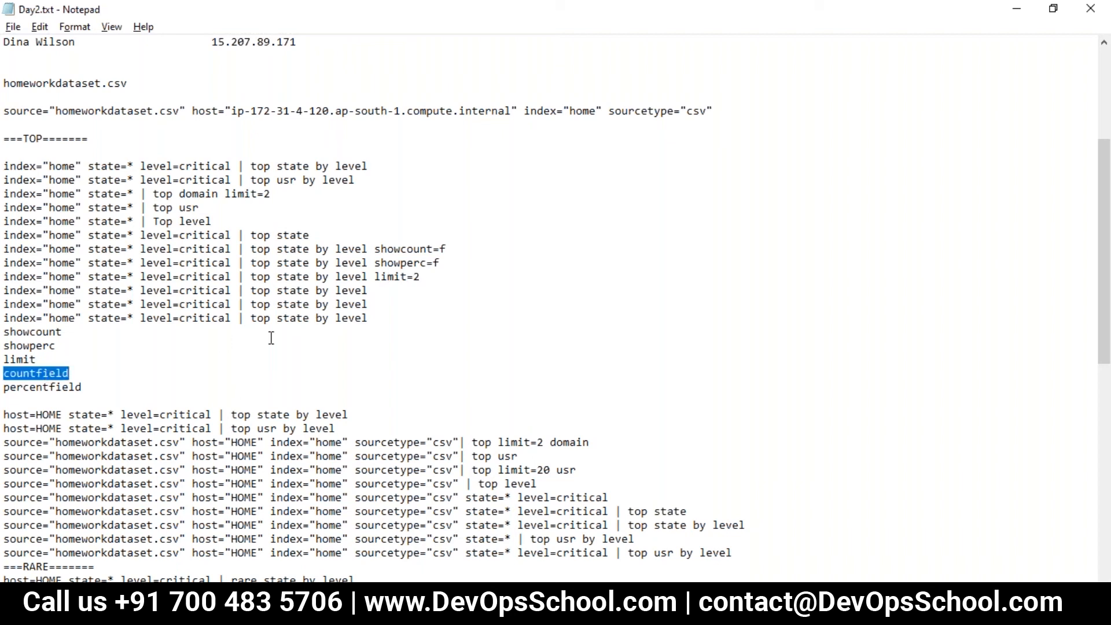
click(389, 296)
key(ctrl+v)
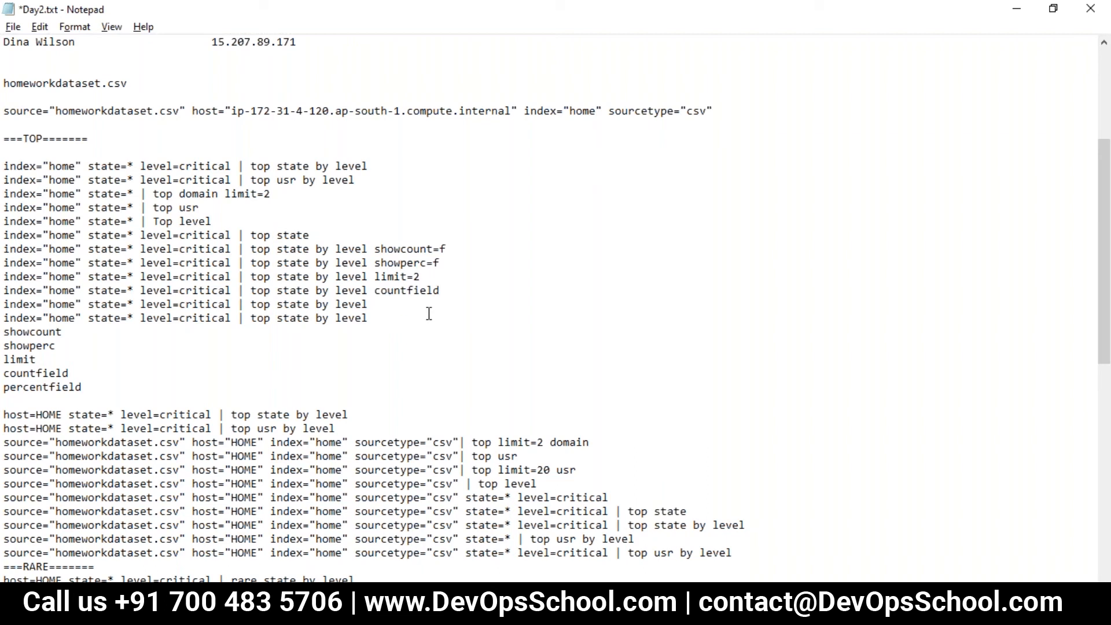
text(=)
double_click(292, 292)
click(454, 296)
text("MyState)
double_click(38, 387)
key(ctrl+s)
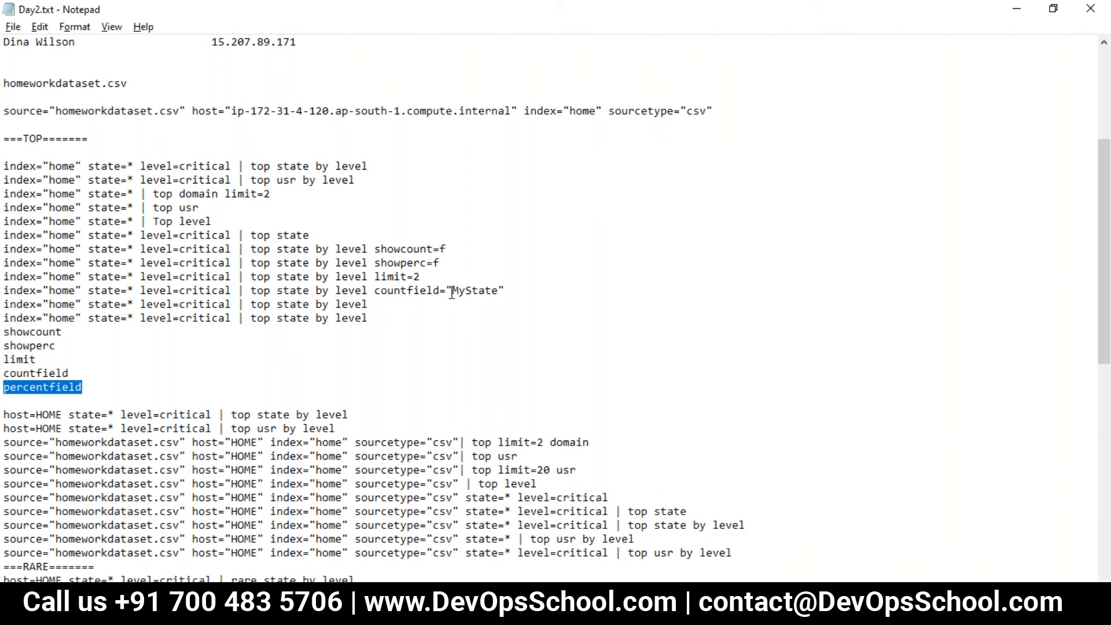
- Copy index="home" state=* level=critical | top state by level from the notes and run it in Splunk
drag(453, 248, 4, 249)
drag(311, 235, 192, 249)
drag(368, 249, 3, 249)
click(463, 608)
click(332, 221)
key(ctrl+a)
key(ctrl+v)
key(Return)
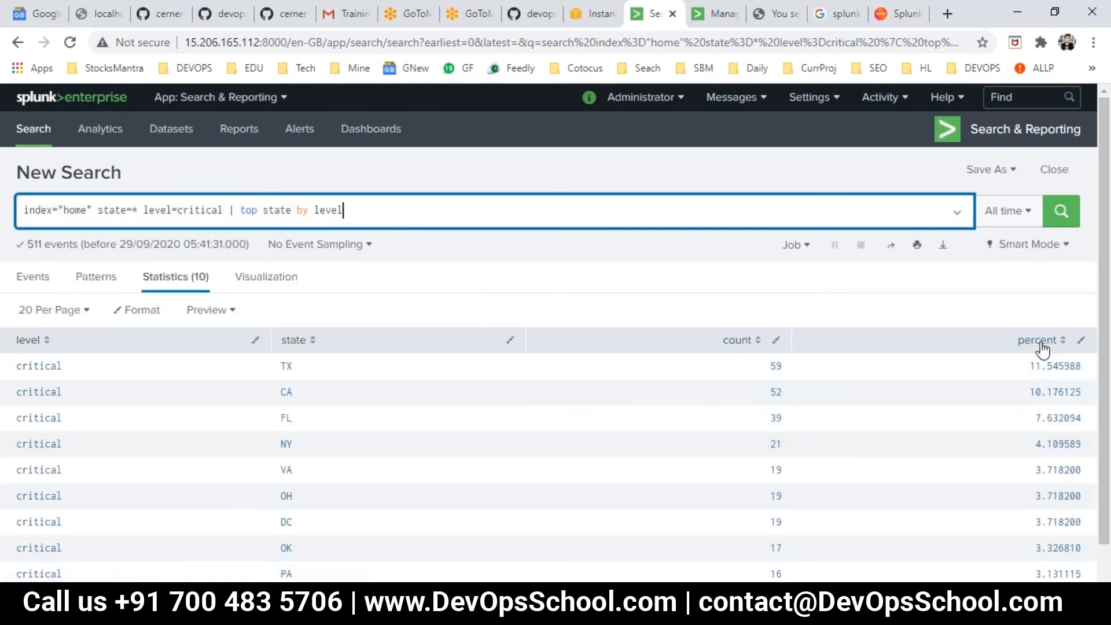
- Copy the "top state by level showcount=f" search from Day2.txt and run it in Splunk in place of the current search
key(alt+Tab)
drag(453, 249, 6, 249)
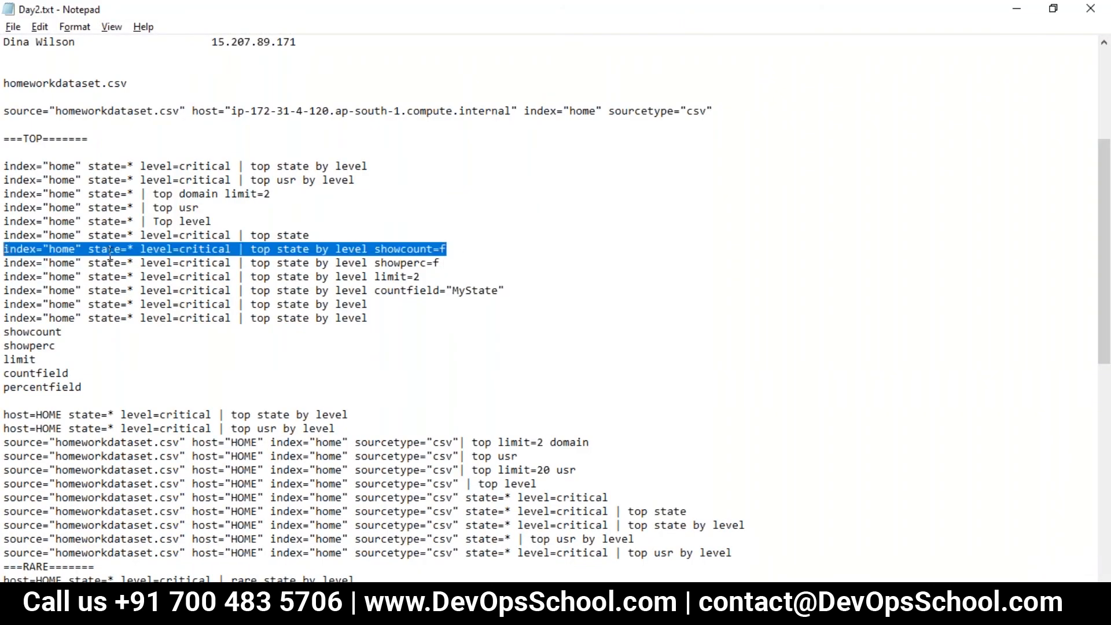
key(ctrl+c)
key(alt+Tab)
click(367, 214)
key(ctrl+a)
key(ctrl+v)
key(Return)
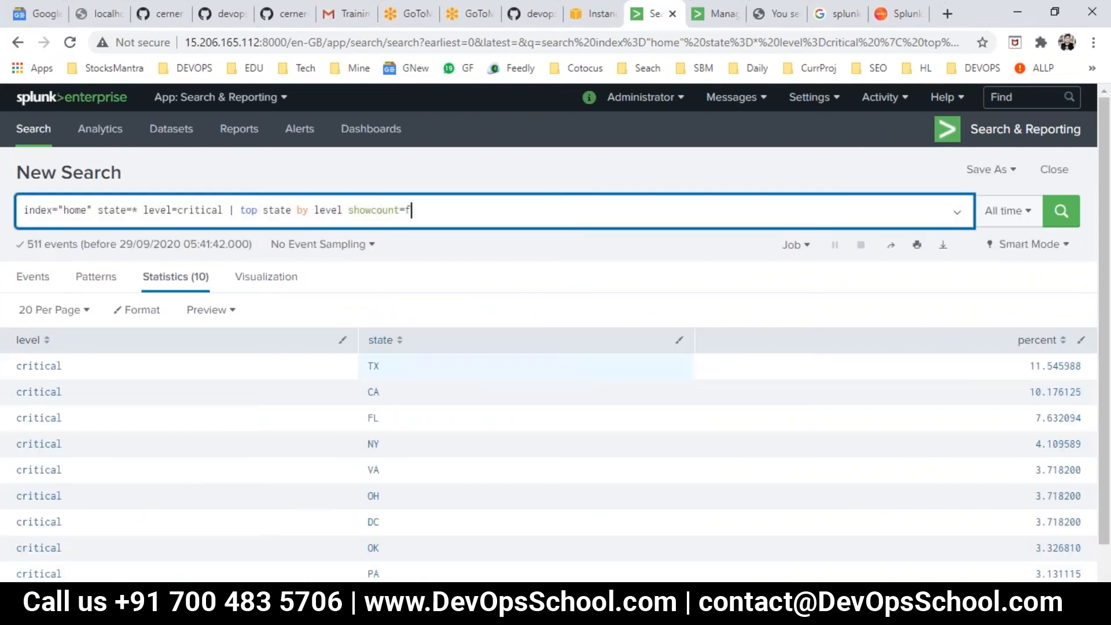
- Copy the "top state by level showperc=f" search from Day2.txt and run it in Splunk in place of the current search
key(alt+Tab)
drag(450, 264, 8, 269)
key(shift+Up)
key(ctrl+c)
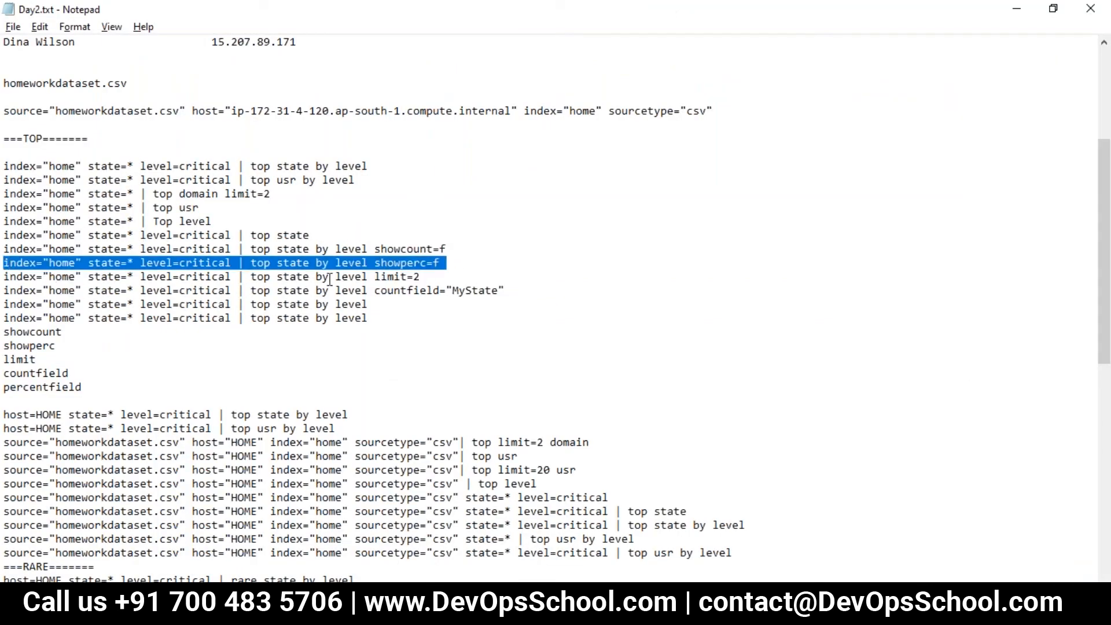
key(alt+Tab)
click(398, 209)
key(ctrl+a)
key(ctrl+v)
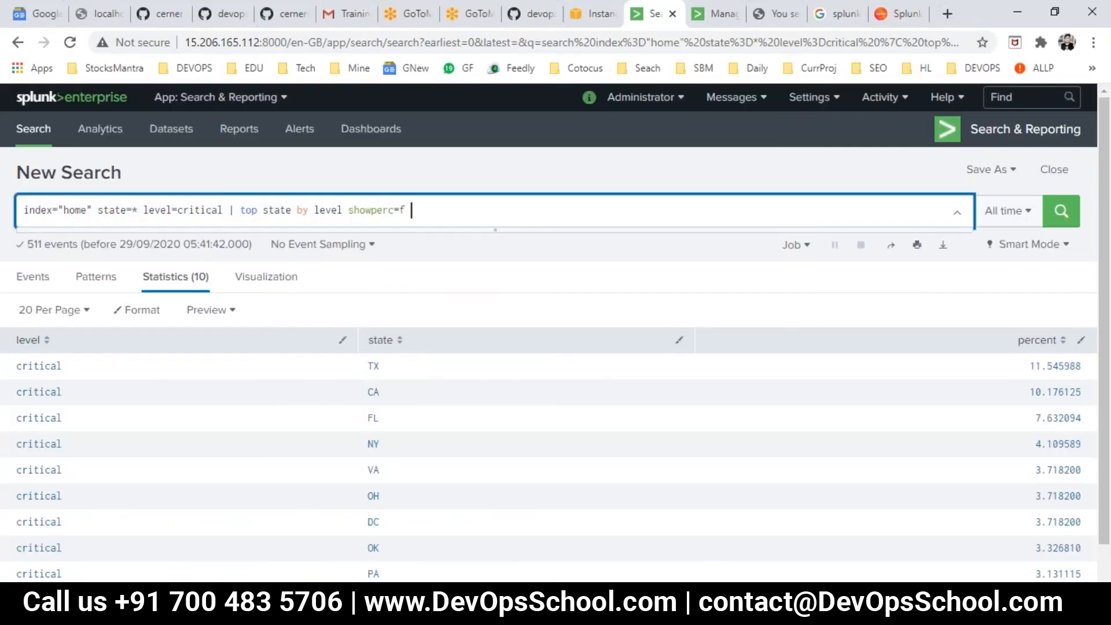
key(Return)
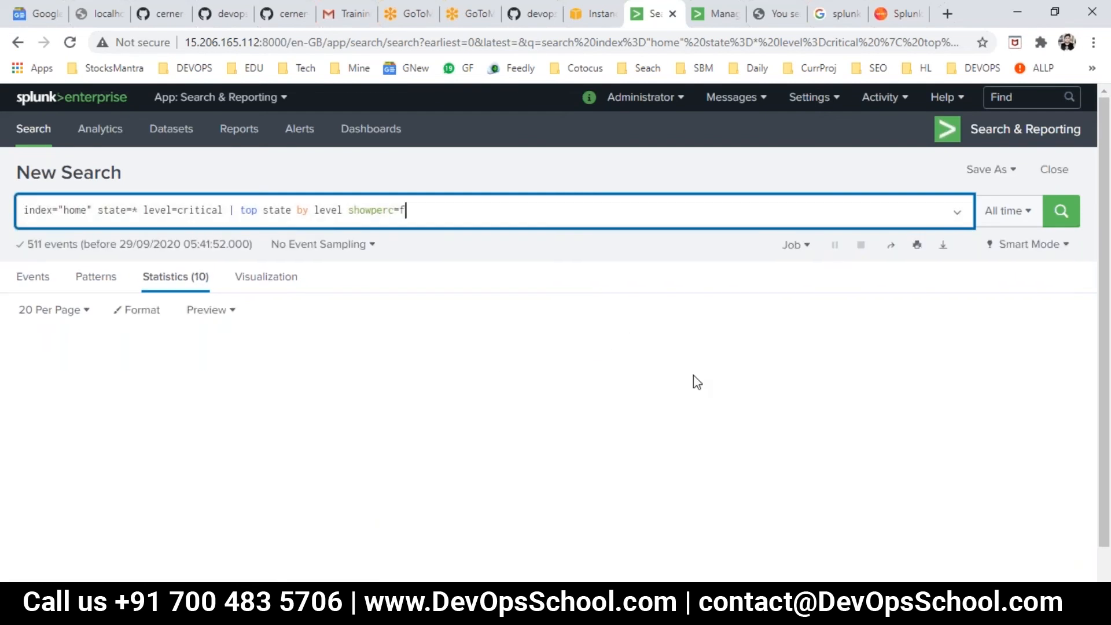
- Copy the "top state by level limit=2" search from Day2.txt and run it in Splunk in place of the current search
key(alt+Tab)
drag(421, 277, 8, 279)
key(ctrl+c)
key(alt+Tab)
click(385, 210)
key(ctrl+a)
key(ctrl+v)
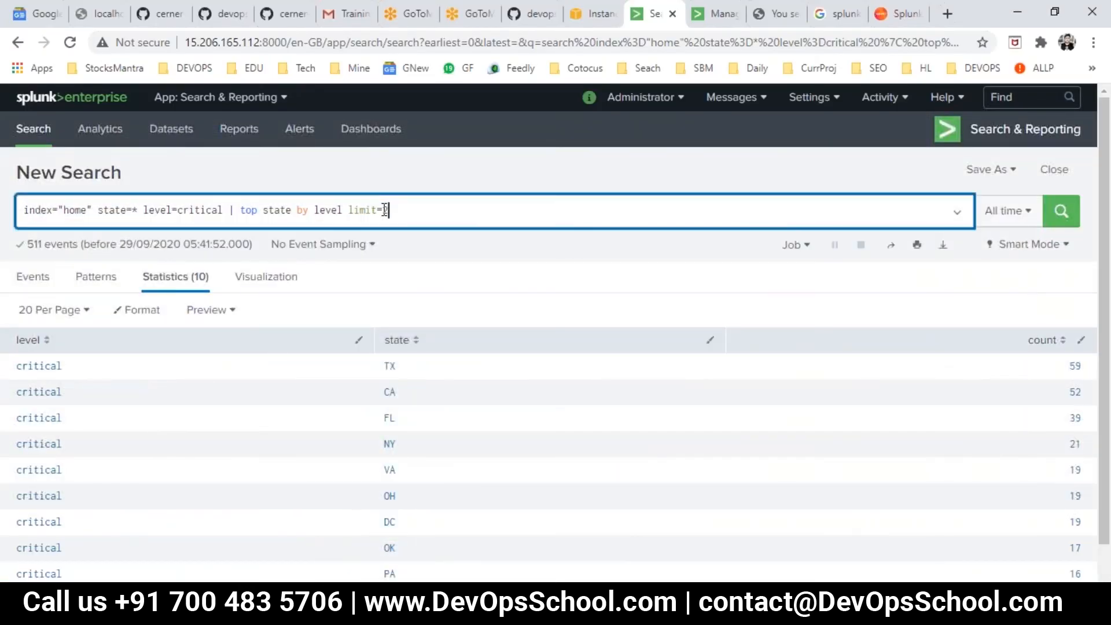
key(Return)
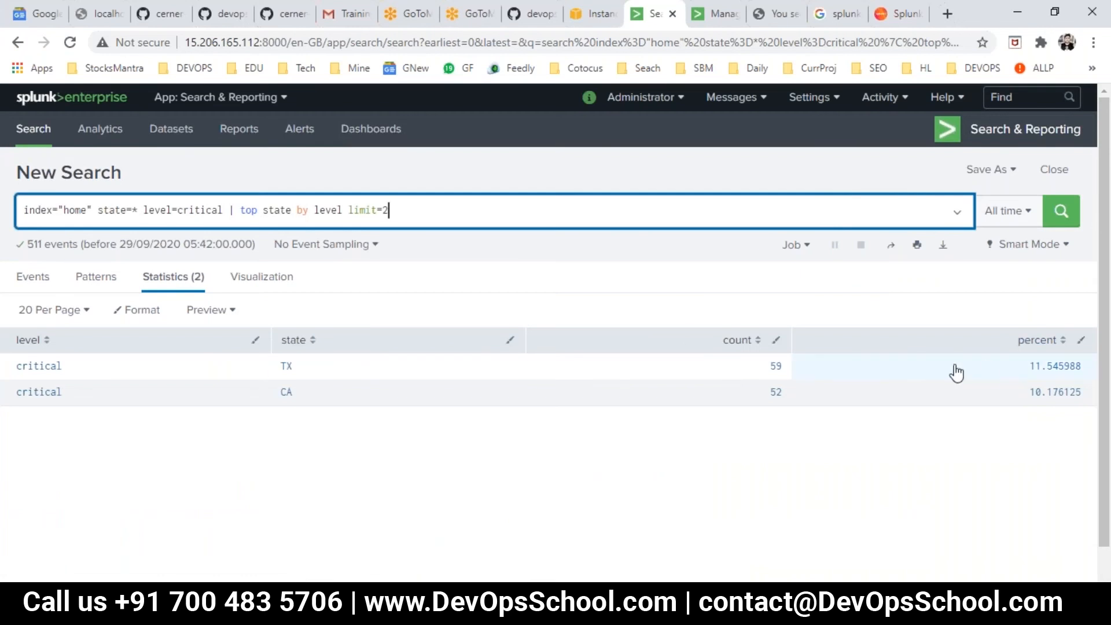
- Copy the "top state by level countfield="MyState"" search from Day2.txt and run it in Splunk in place of the current search
key(alt+Tab)
drag(517, 290, 8, 287)
key(alt+Tab)
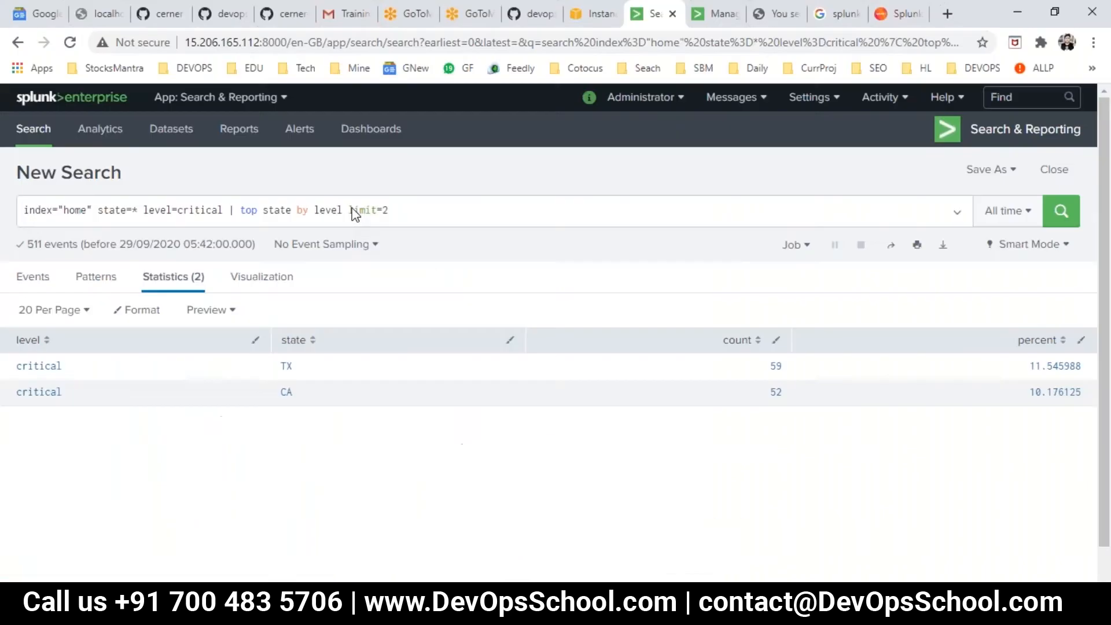
key(ctrl+a)
key(ctrl+v)
key(Return)
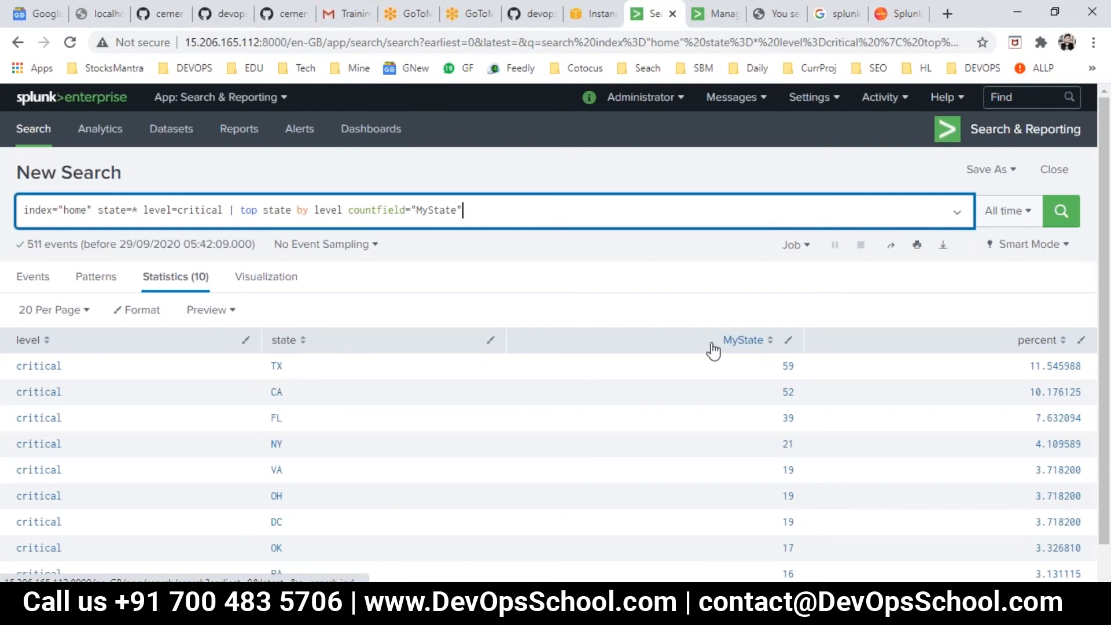
- Switch to Day2.txt and delete the two spare "top state by level" lines below the countfield search
key(alt+Tab)
drag(379, 305, 139, 334)
click(291, 342)
drag(384, 313, 7, 307)
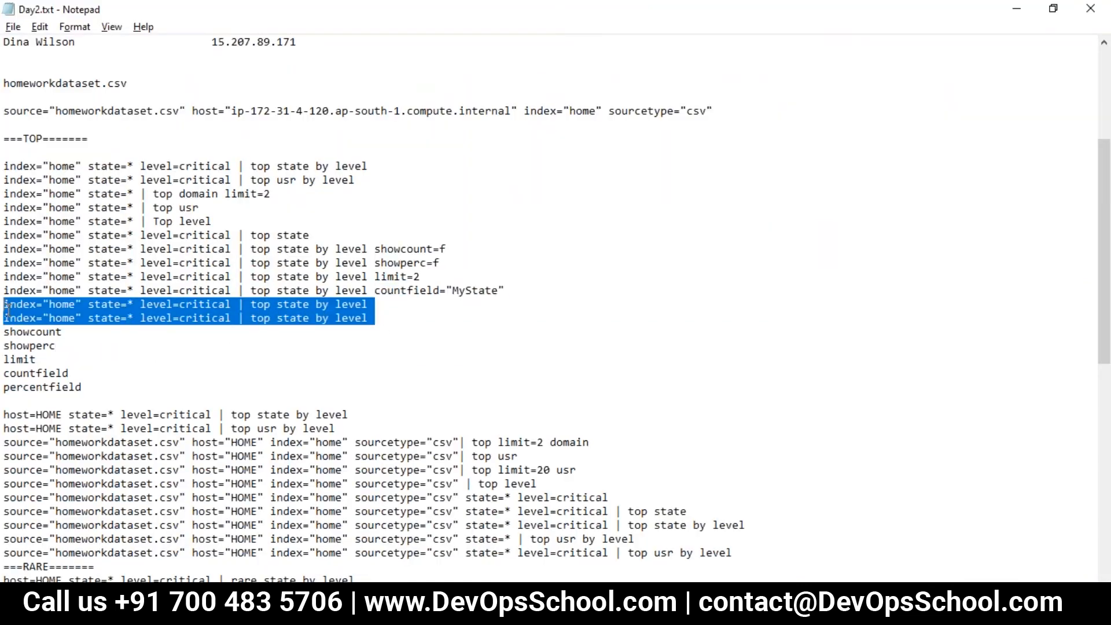
key(BackSpace)
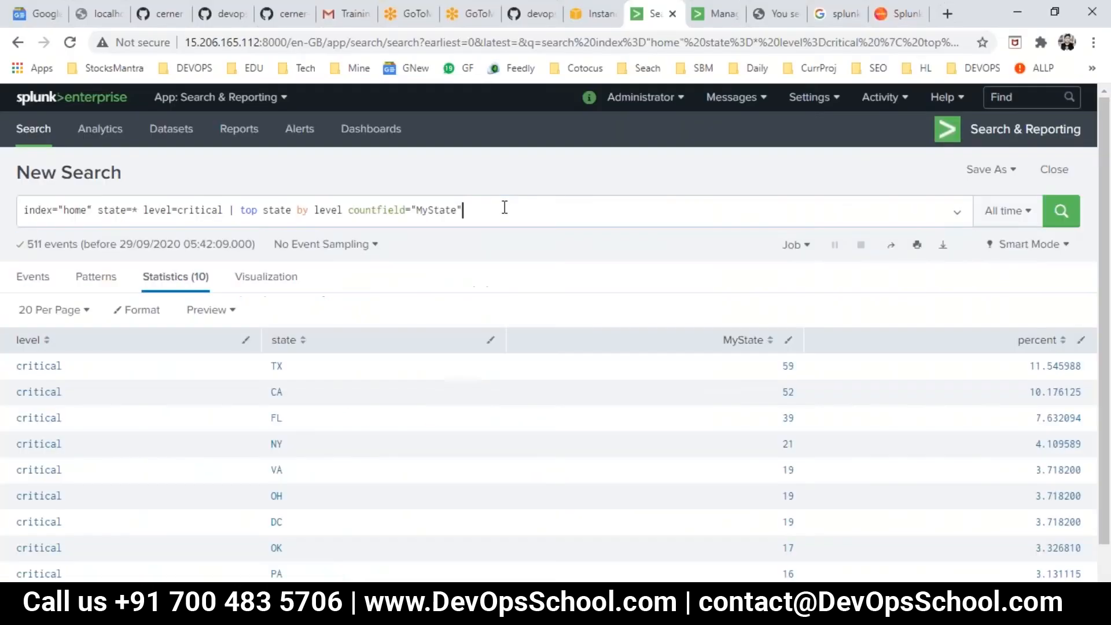
- Shorten the Splunk search to end at top and examine the command help's expanded syntax, related commands and examples
drag(505, 209, 256, 218)
key(BackSpace)
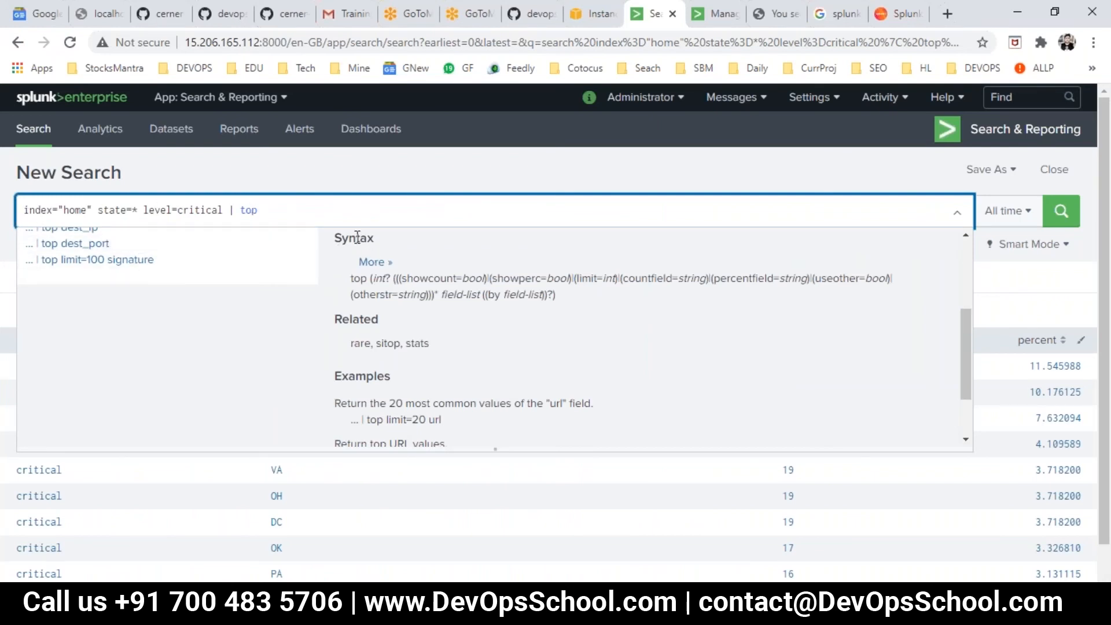
drag(349, 256, 446, 279)
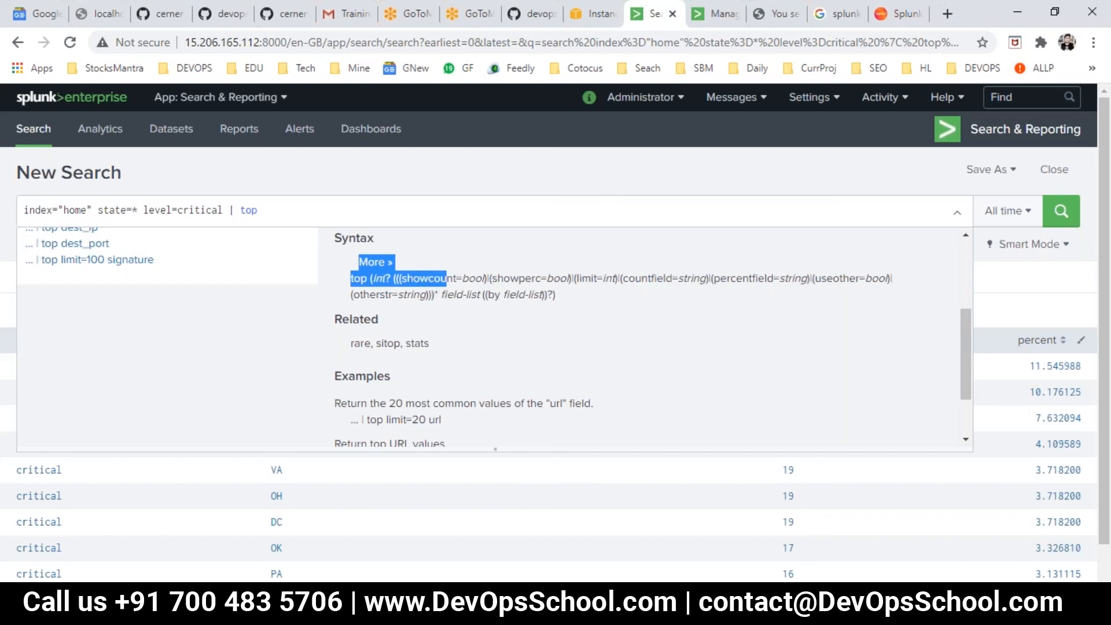
click(375, 262)
drag(354, 325, 478, 411)
scroll(462, 399, down, 3)
drag(376, 312, 439, 355)
scroll(439, 355, down, 1)
drag(396, 324, 505, 399)
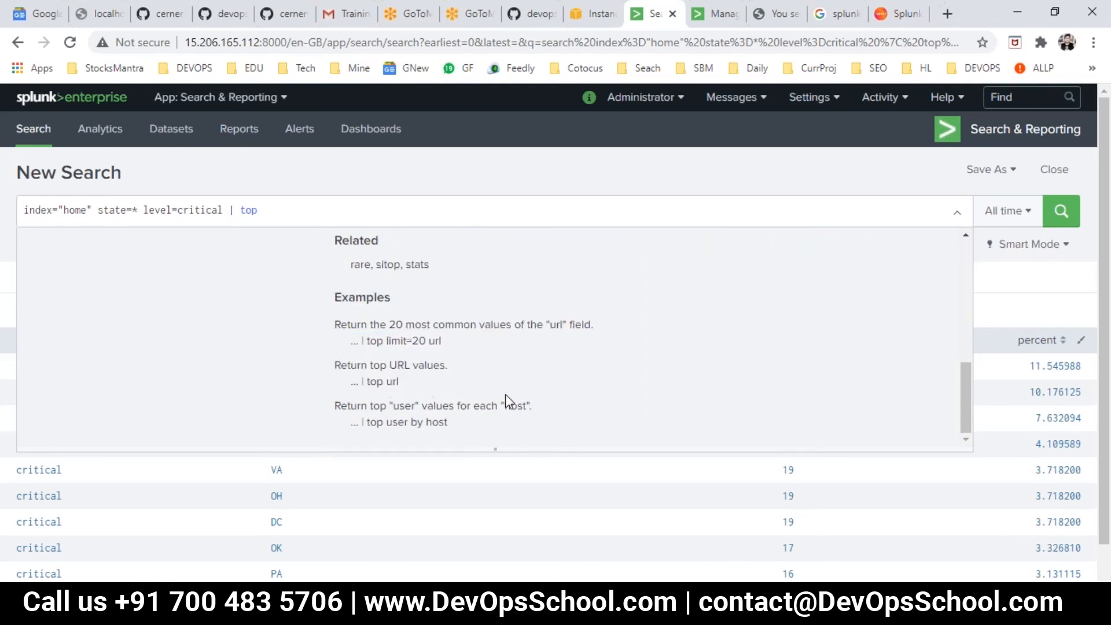
click(506, 399)
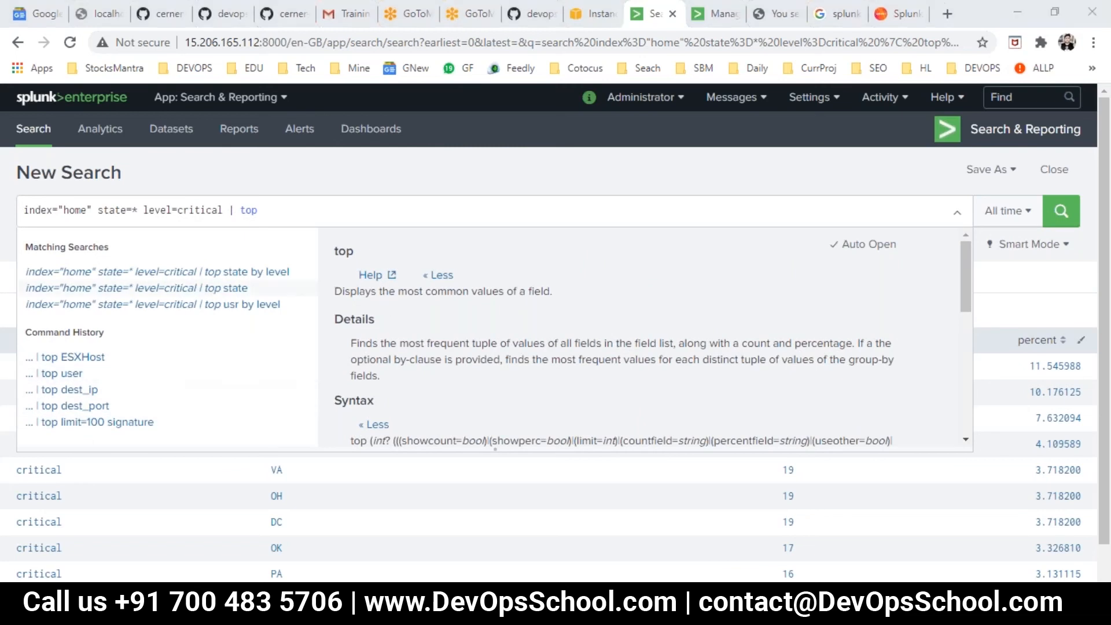
- Duplicate the whole ===STATS=== block directly below itself in Day2.txt and save the file
key(alt+Tab)
scroll(393, 334, down, 6)
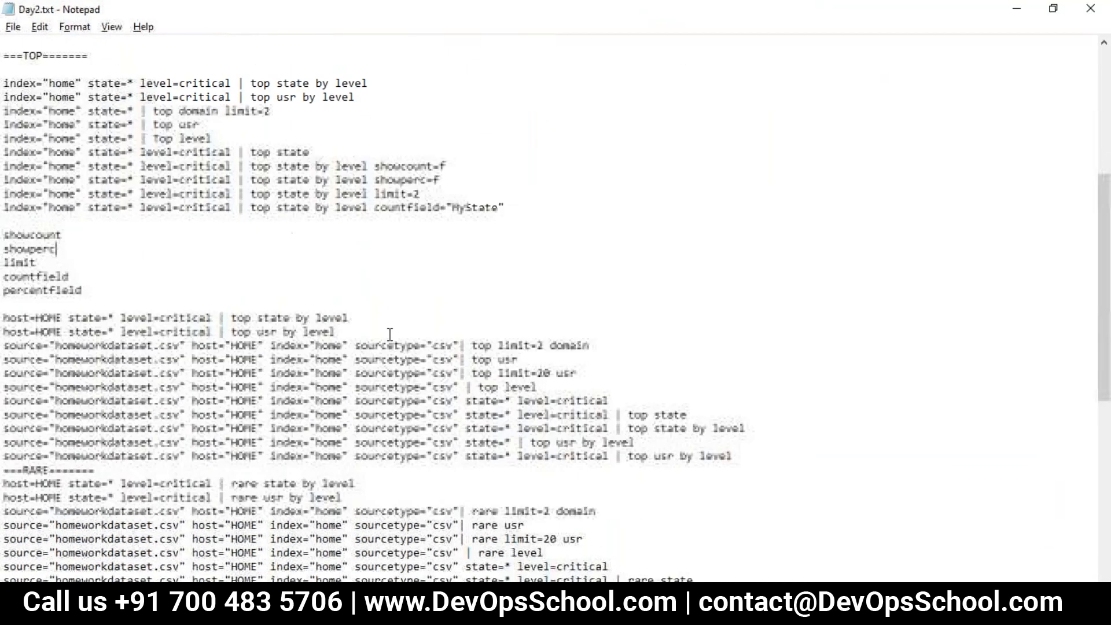
scroll(193, 353, down, 4)
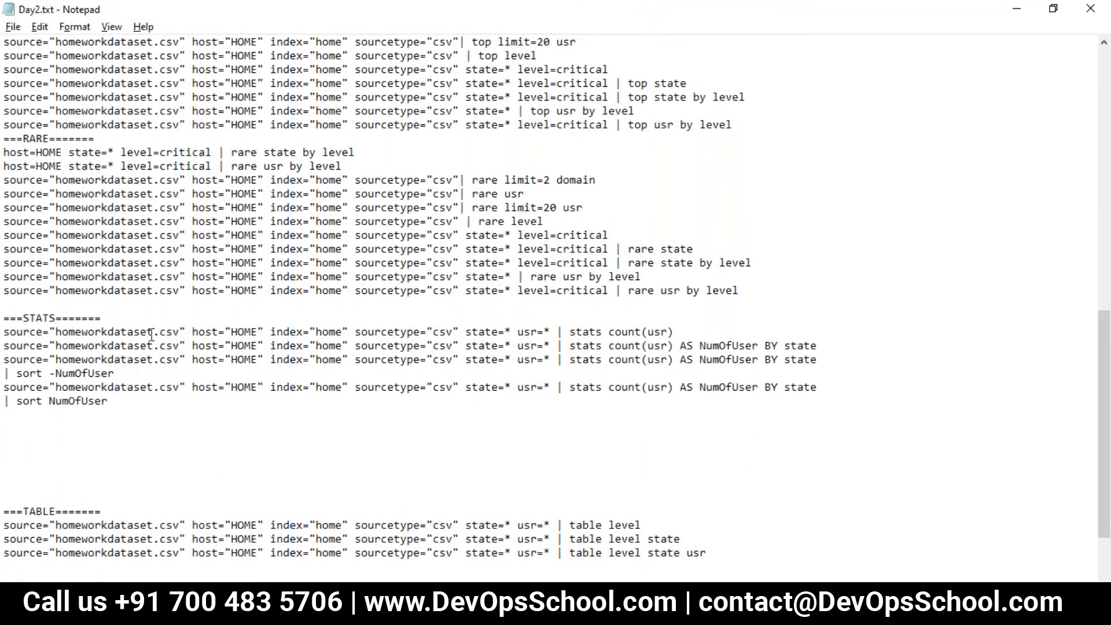
drag(172, 407, 3, 317)
key(ctrl+c)
click(35, 432)
key(ctrl+v)
key(ctrl+s)
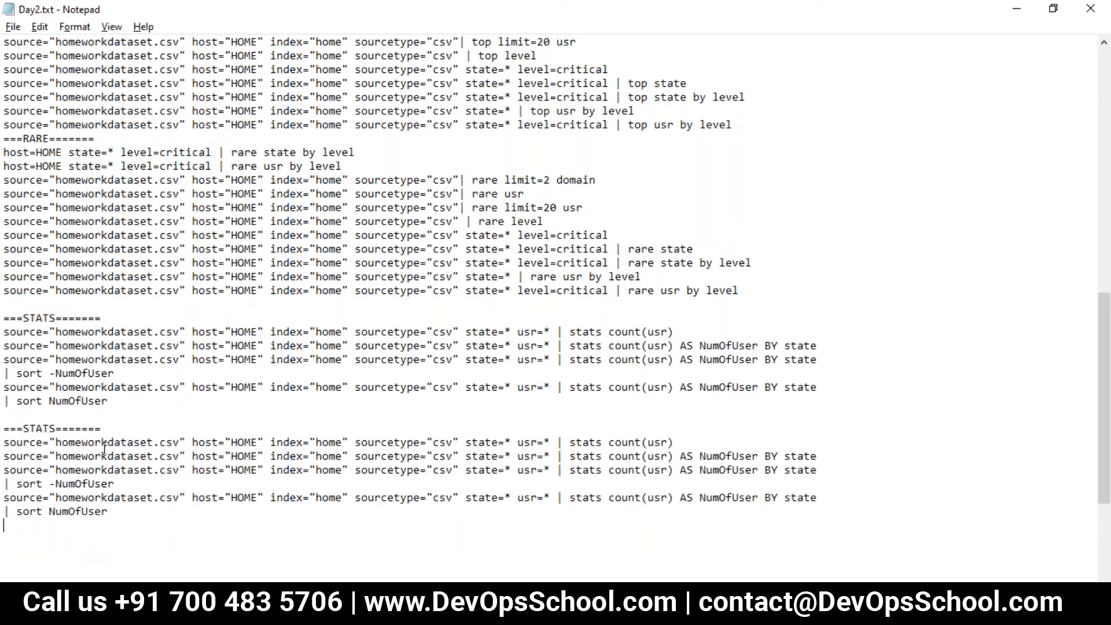
- Copy the base search index="home" state=* level=critical onto a blank line between the duplicated STATS block and the TABLE section
scroll(164, 449, down, 2)
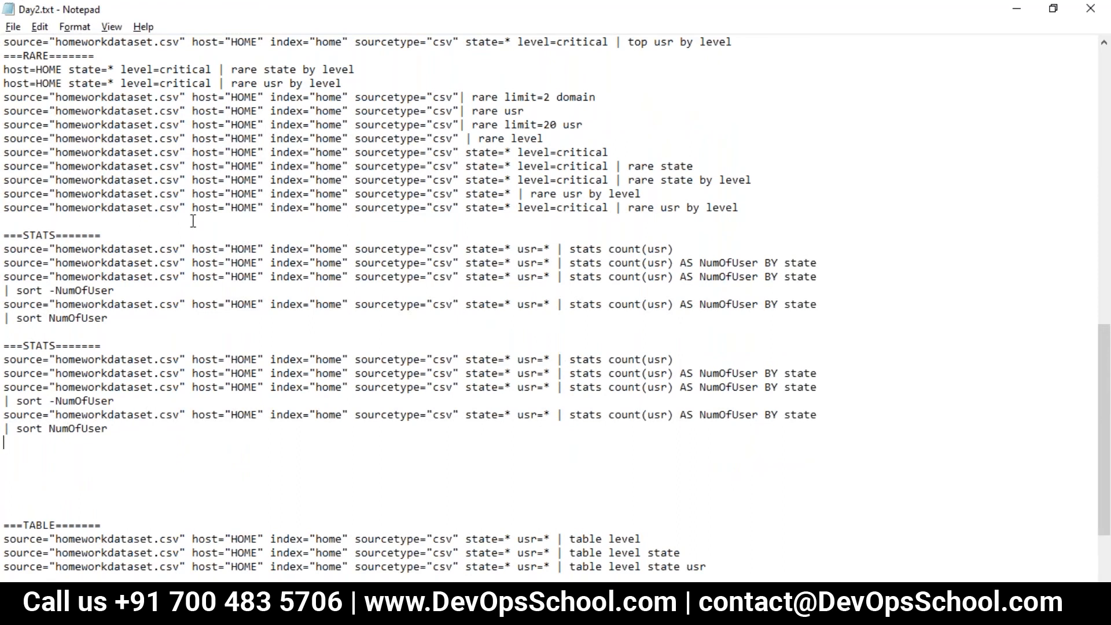
scroll(193, 221, up, 10)
drag(231, 206, 6, 207)
scroll(188, 374, down, 13)
click(89, 356)
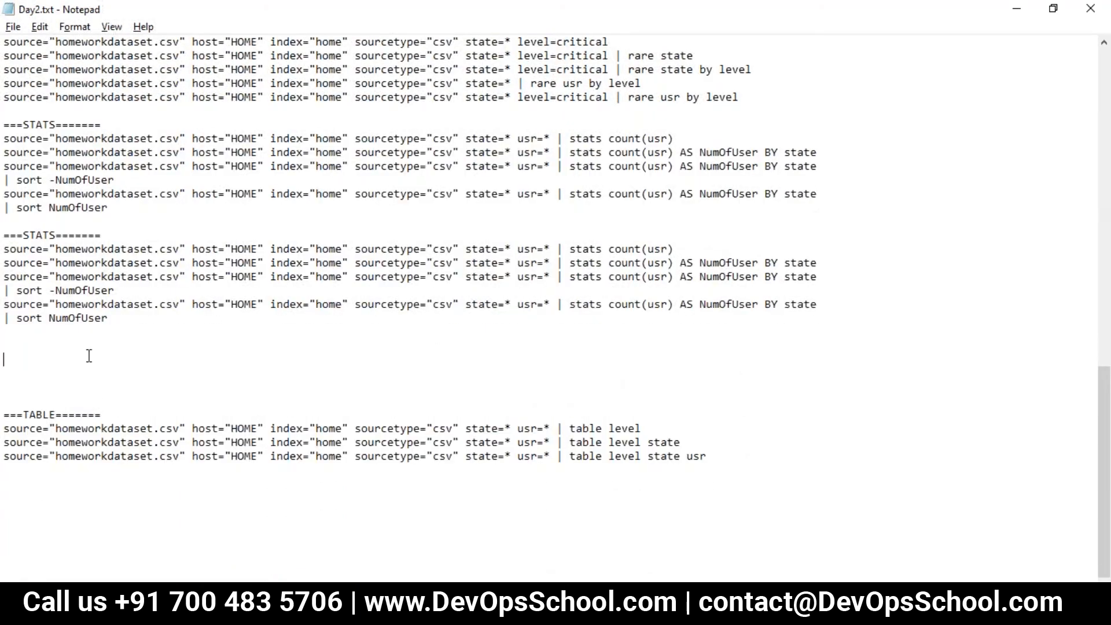
key(ctrl+v)
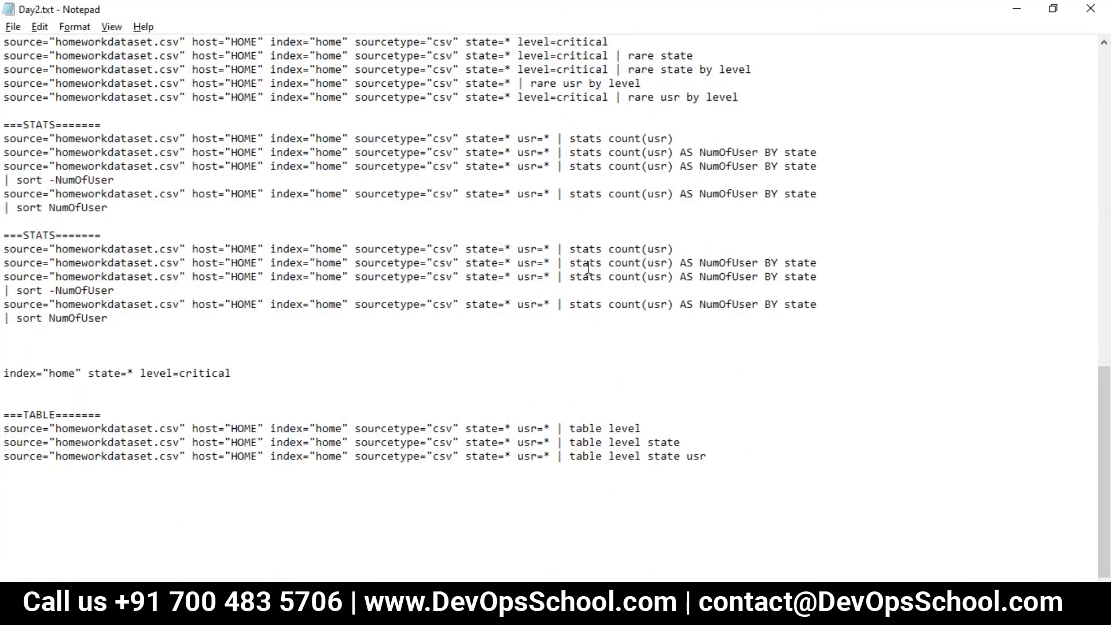
- Append "| stats count(usr)" to the new base search line, copying the stats clause from the STATS block
drag(569, 251, 697, 251)
click(239, 373)
text(|)
key(ctrl+v)
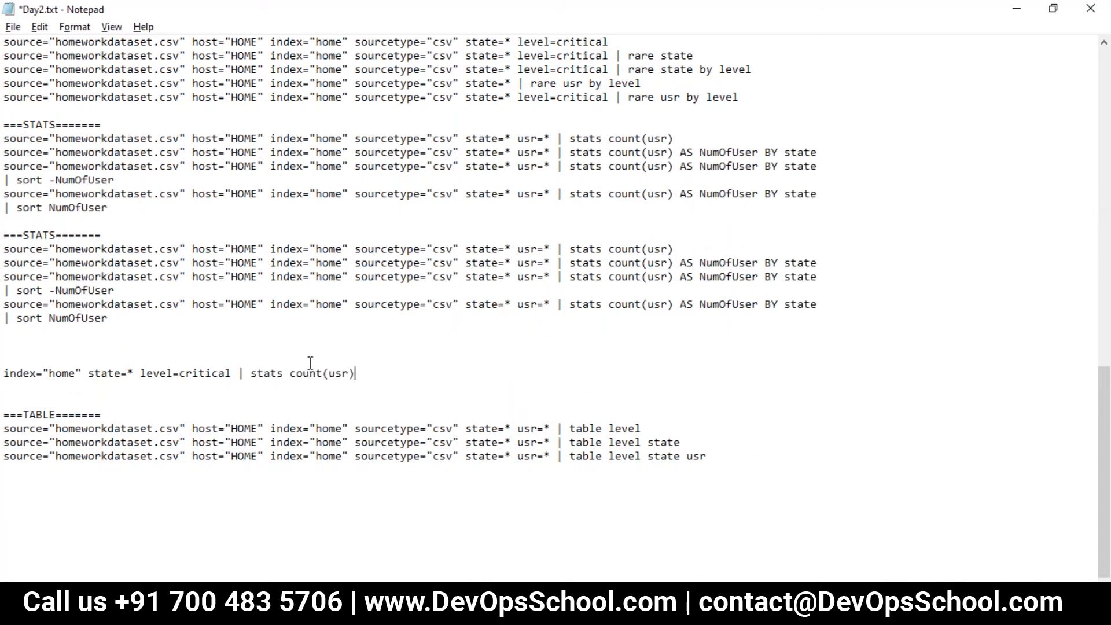
- Copy the composed "stats count(usr)" search into Splunk in place of the current search and run it
drag(371, 377, 7, 376)
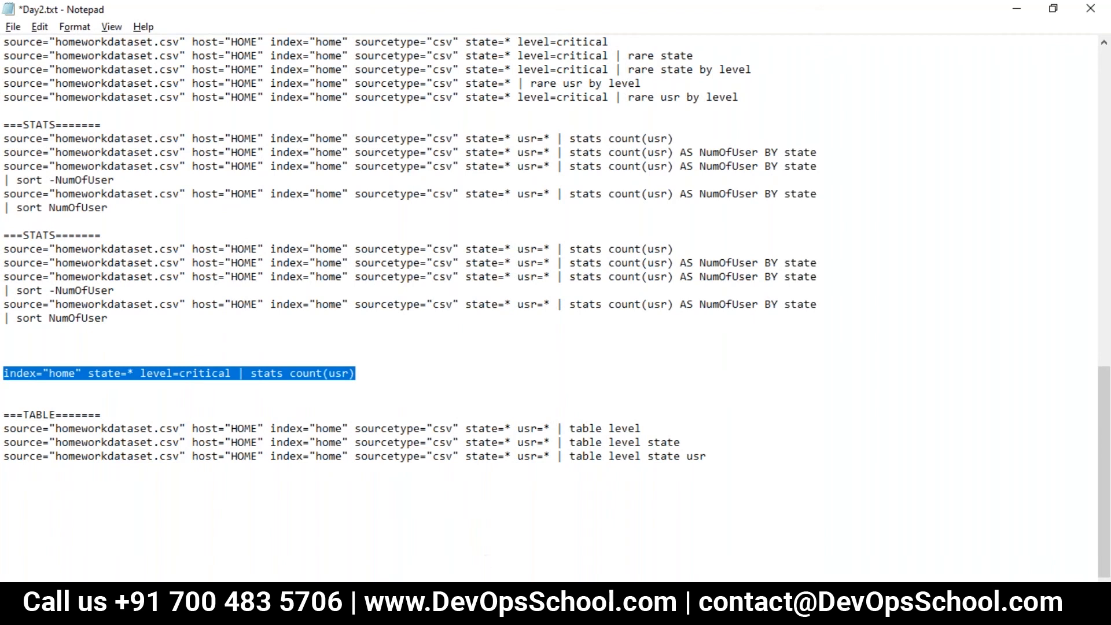
click(493, 602)
click(325, 211)
key(ctrl+a)
key(ctrl+v)
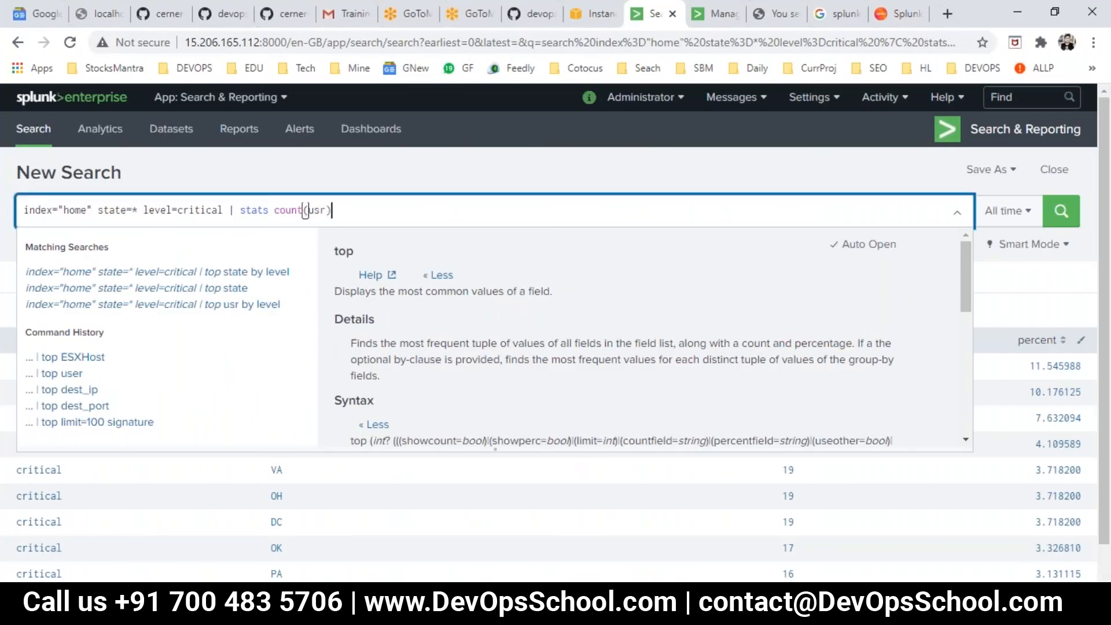
key(Return)
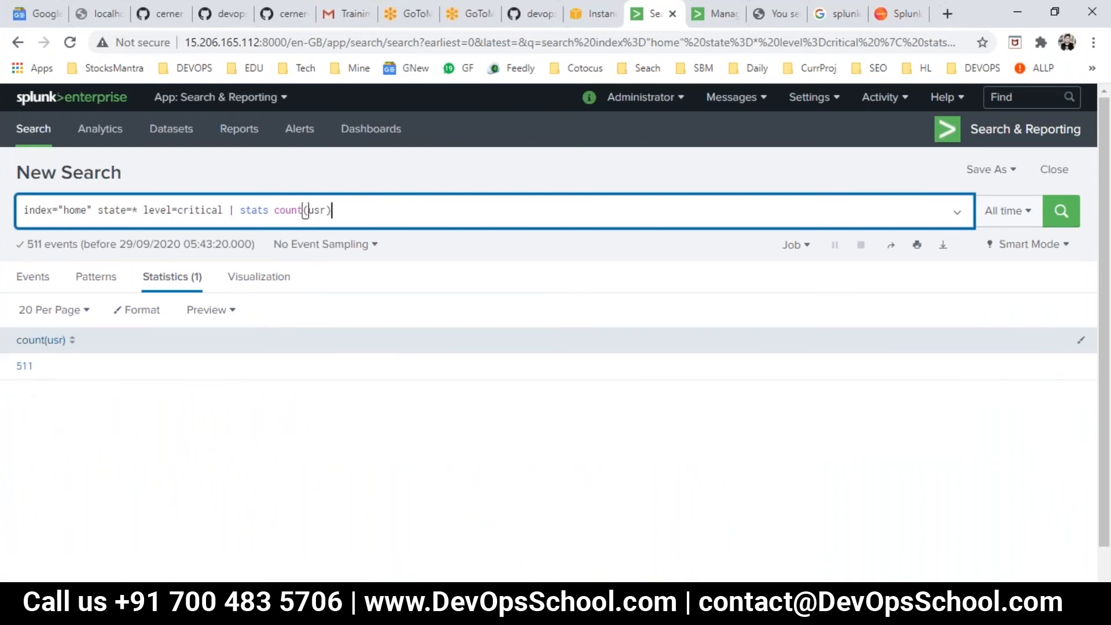
- Examine the stats, count and usr parts of the search, and the AS NumOfUser BY state clause in Day2.txt
double_click(289, 209)
double_click(312, 210)
double_click(245, 211)
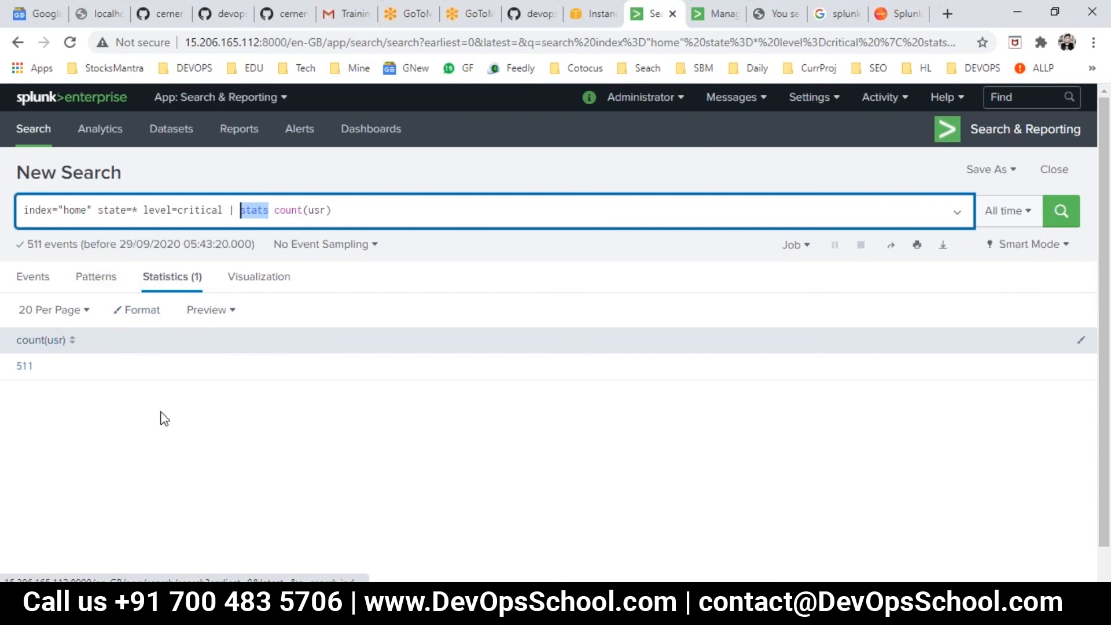
key(alt+Tab)
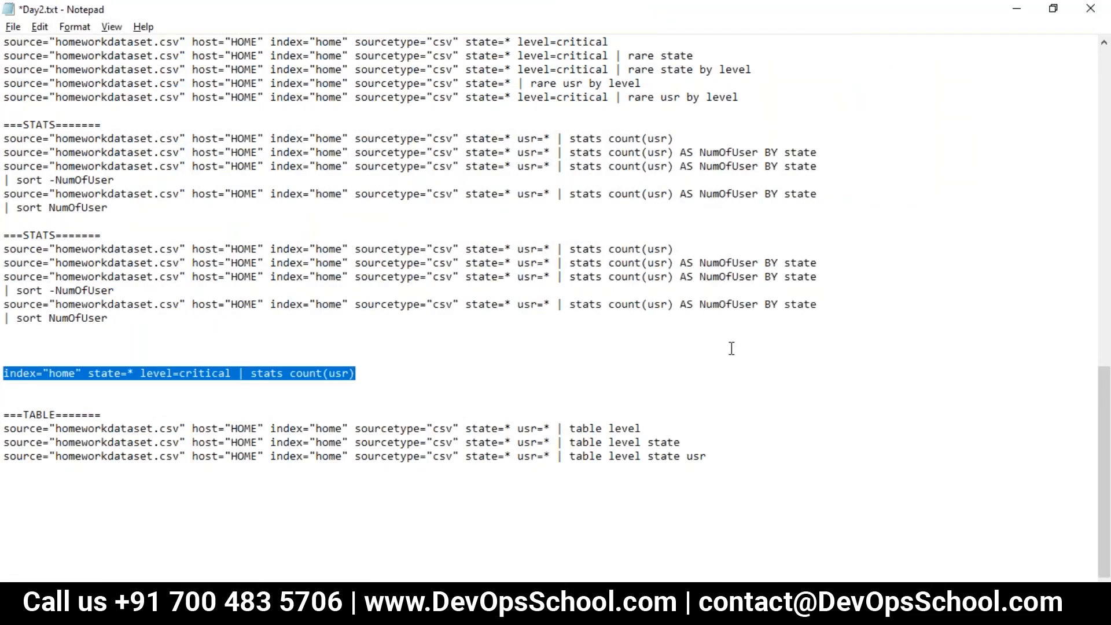
double_click(656, 264)
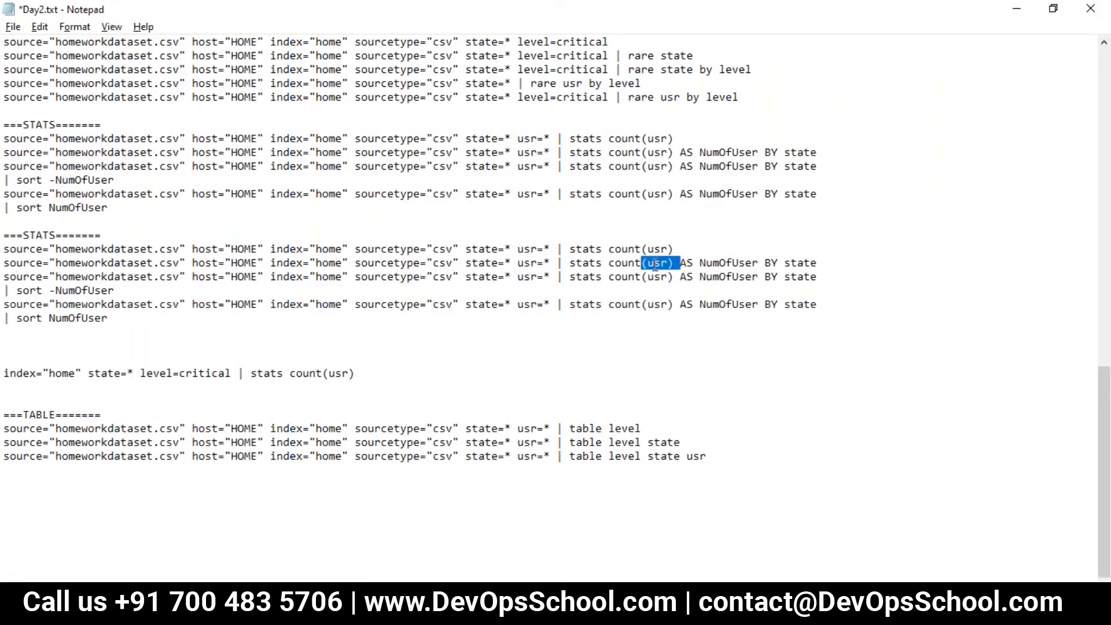
double_click(717, 262)
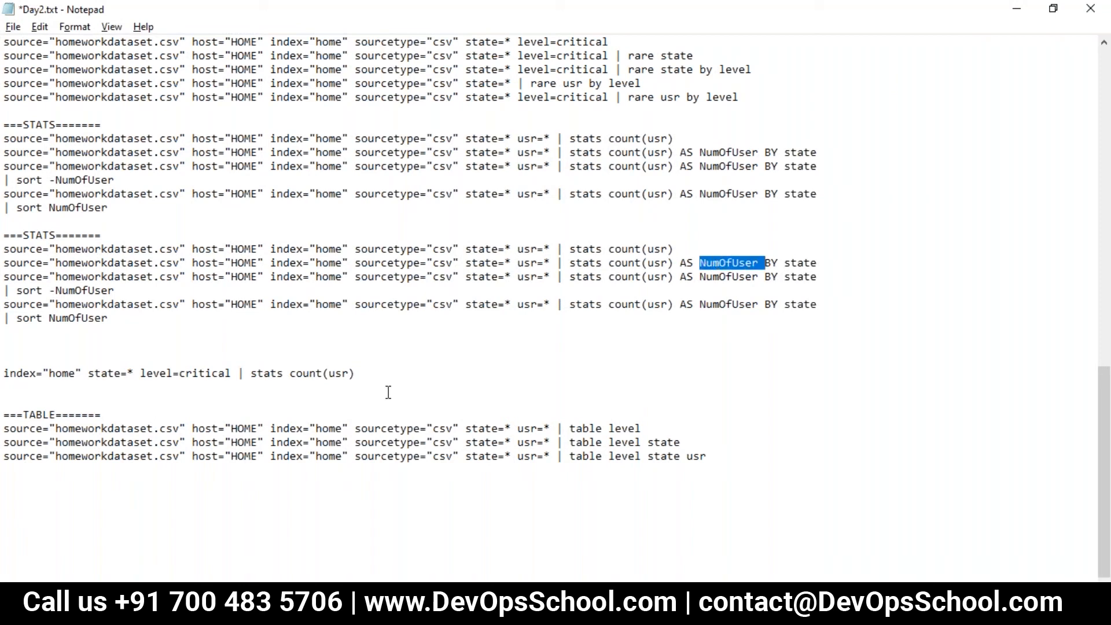
click(835, 283)
drag(821, 265, 693, 266)
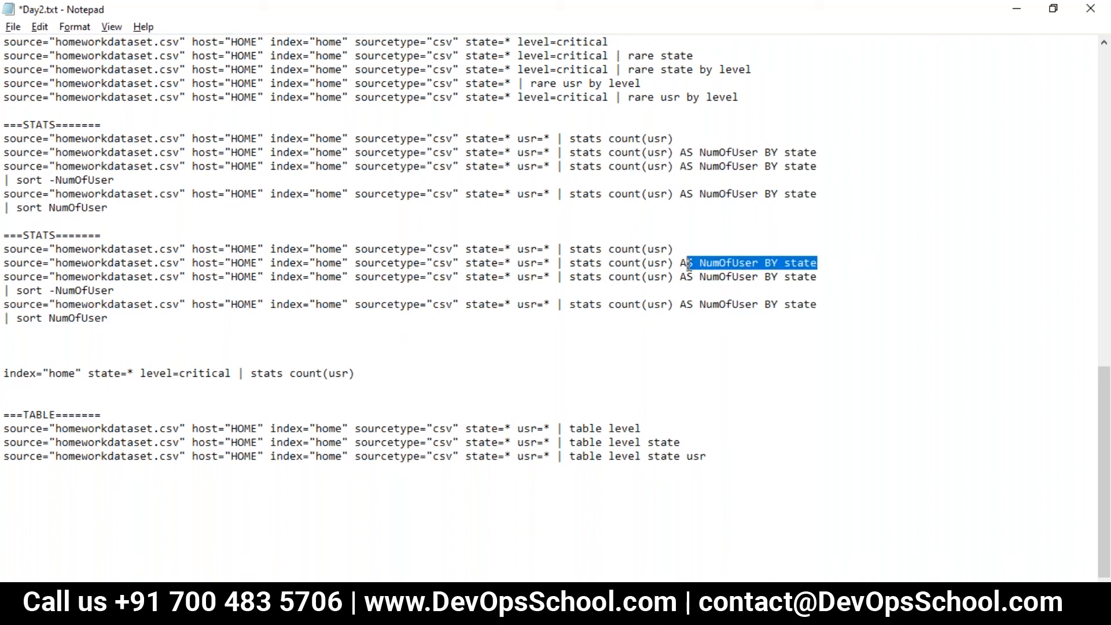
double_click(804, 263)
key(alt+Tab)
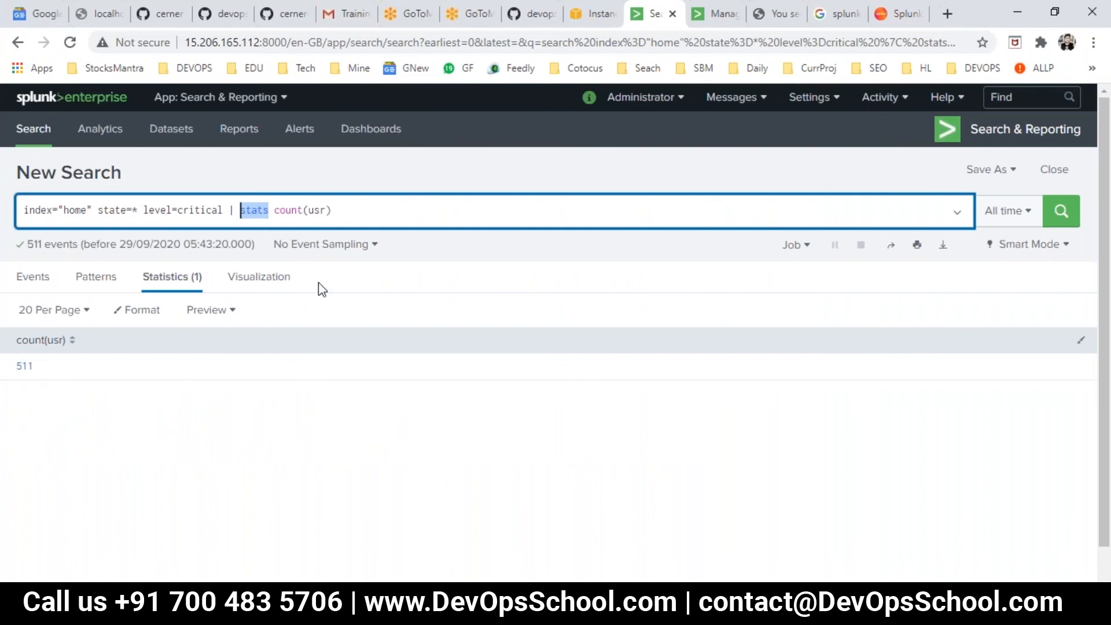
- Copy "BY state" from Day2.txt, append it to the stats count(usr) search in Splunk and run it
key(alt+Tab)
click(820, 332)
drag(818, 263, 764, 259)
key(ctrl+c)
key(alt+Tab)
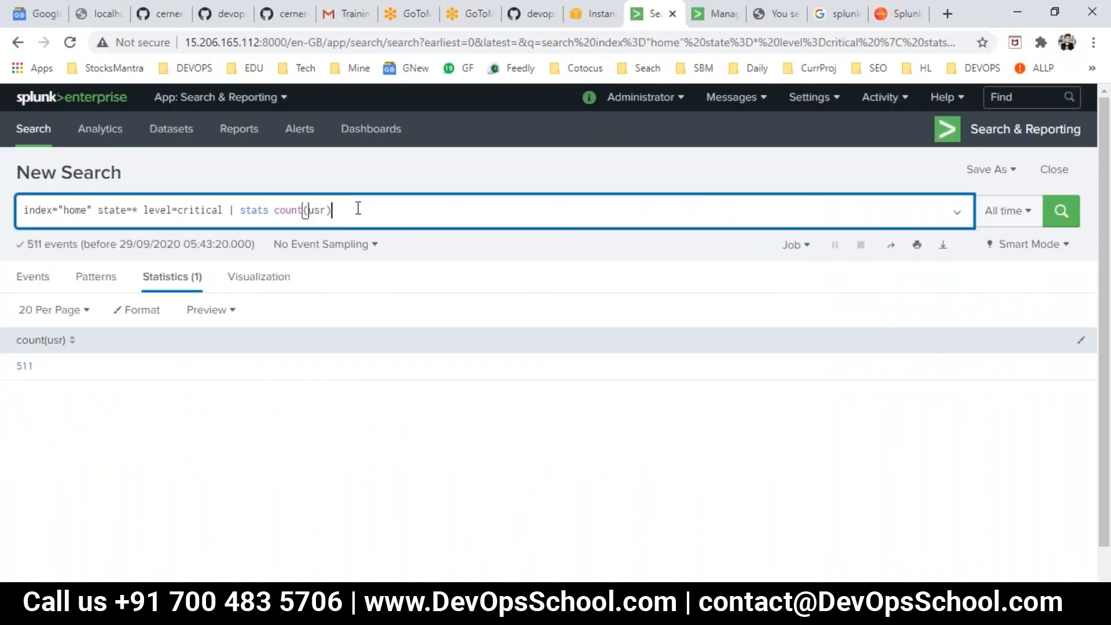
click(354, 208)
key(ctrl+v)
key(Return)
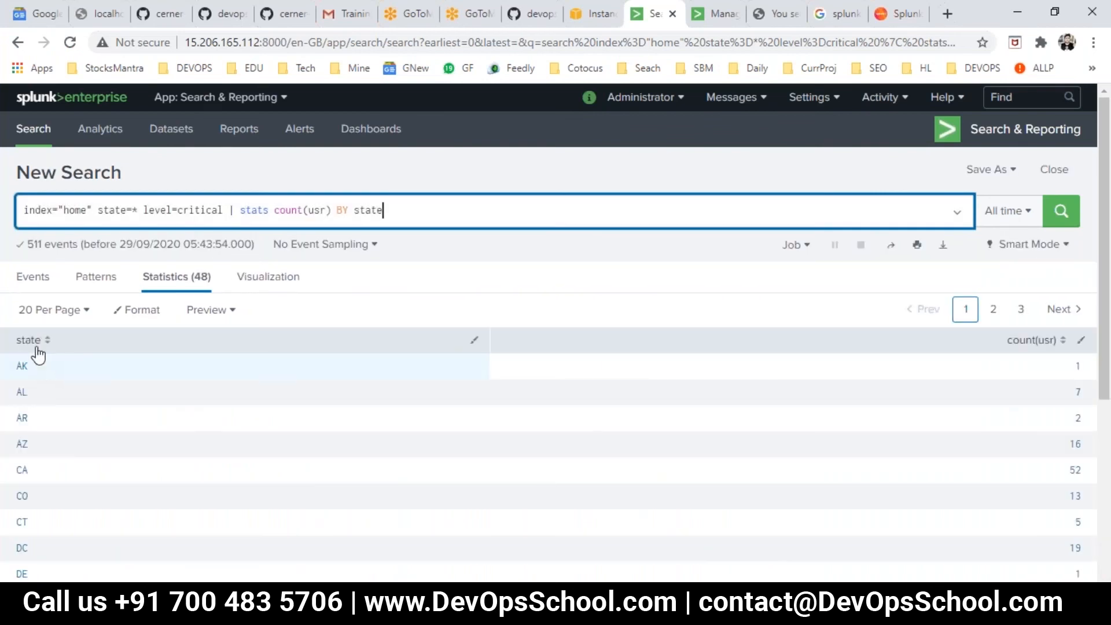
- Replace the stats clause in Splunk with "stats count(usr) AS NumOfUser BY state" copied from Day2.txt and run the search
click(1085, 242)
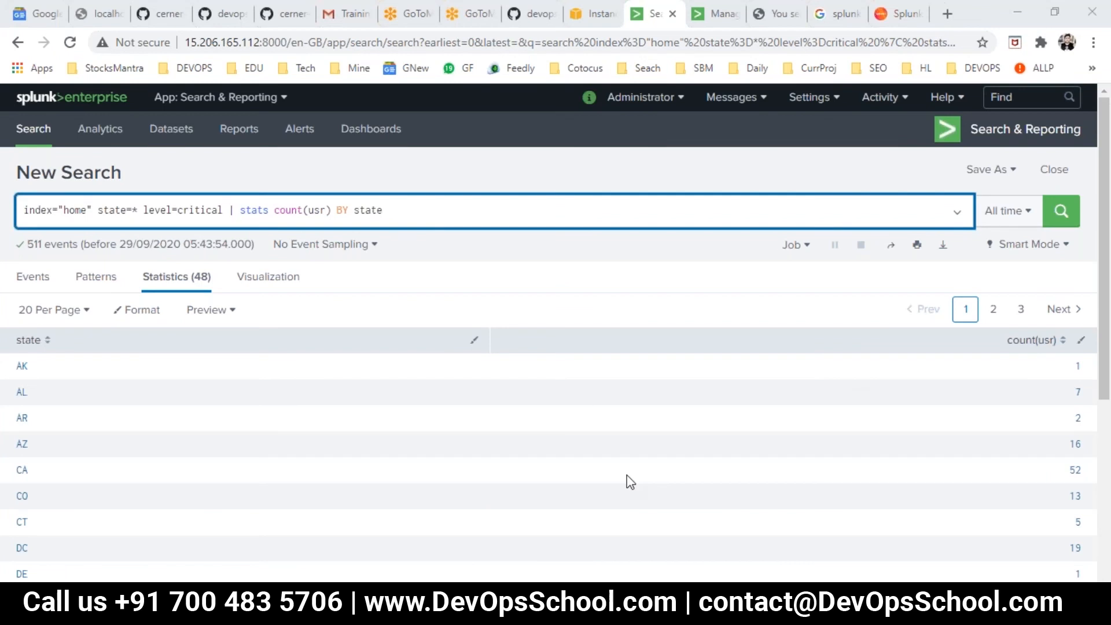
click(1022, 342)
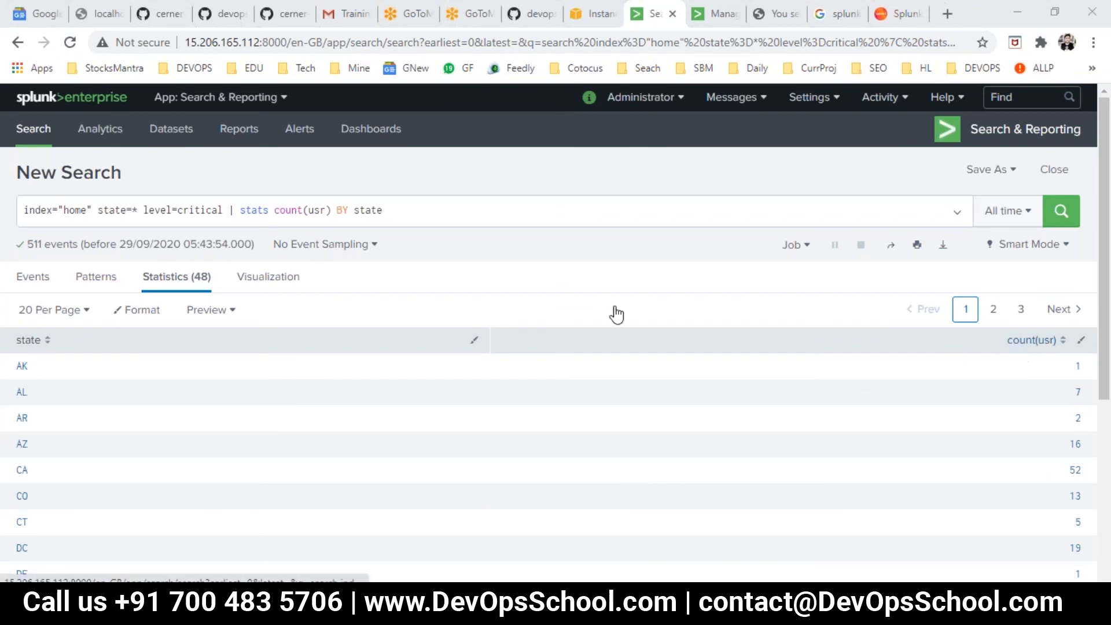
click(819, 603)
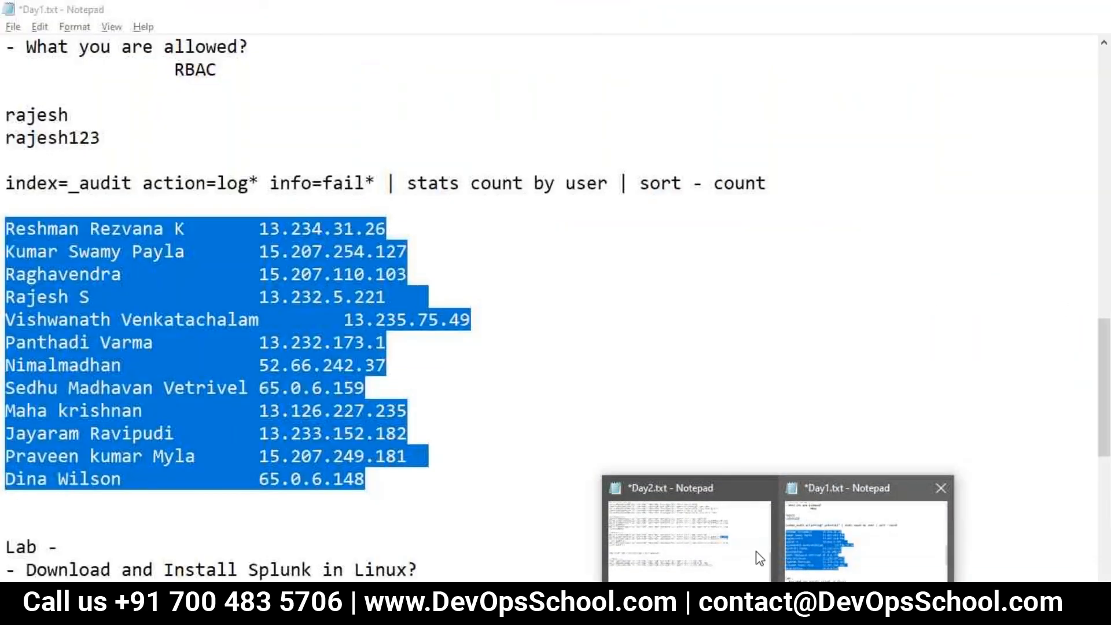
click(759, 558)
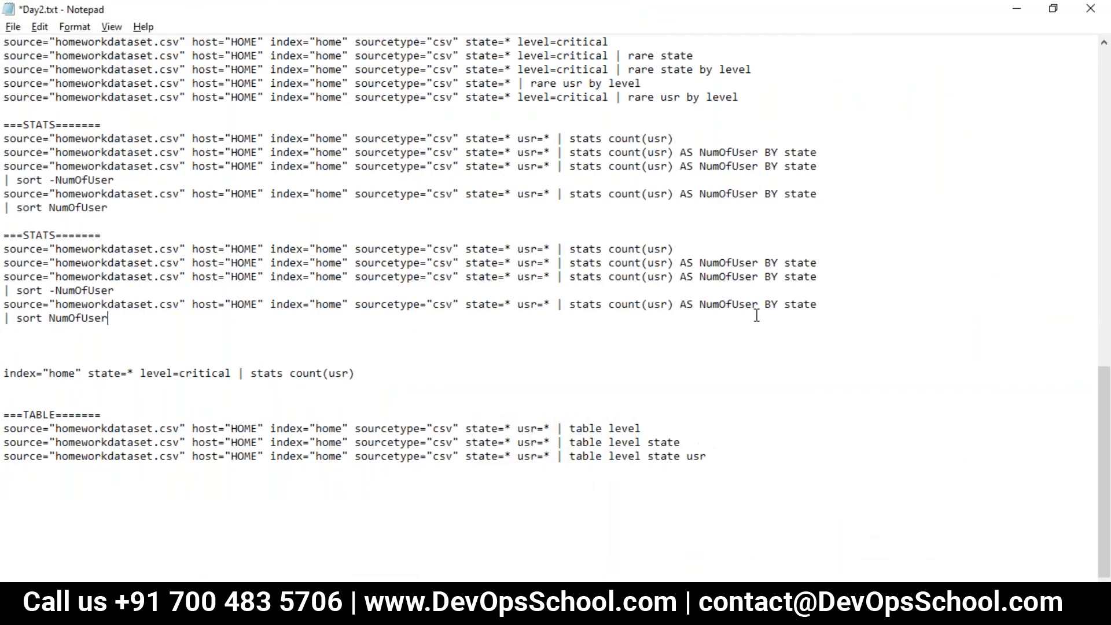
drag(573, 263, 837, 257)
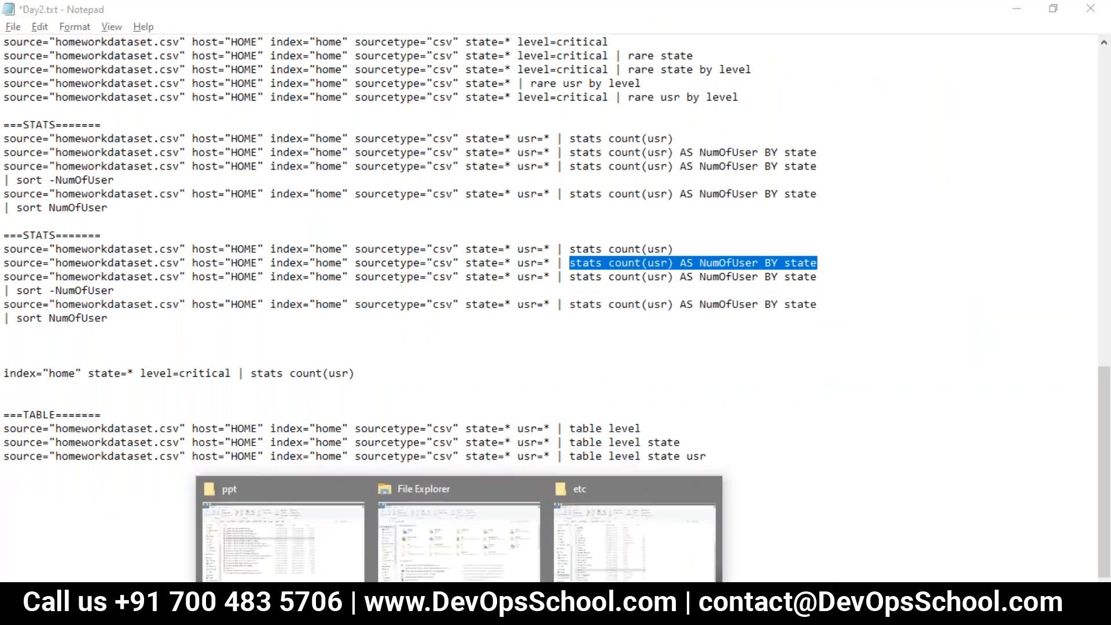
click(461, 603)
click(261, 215)
drag(243, 209, 533, 203)
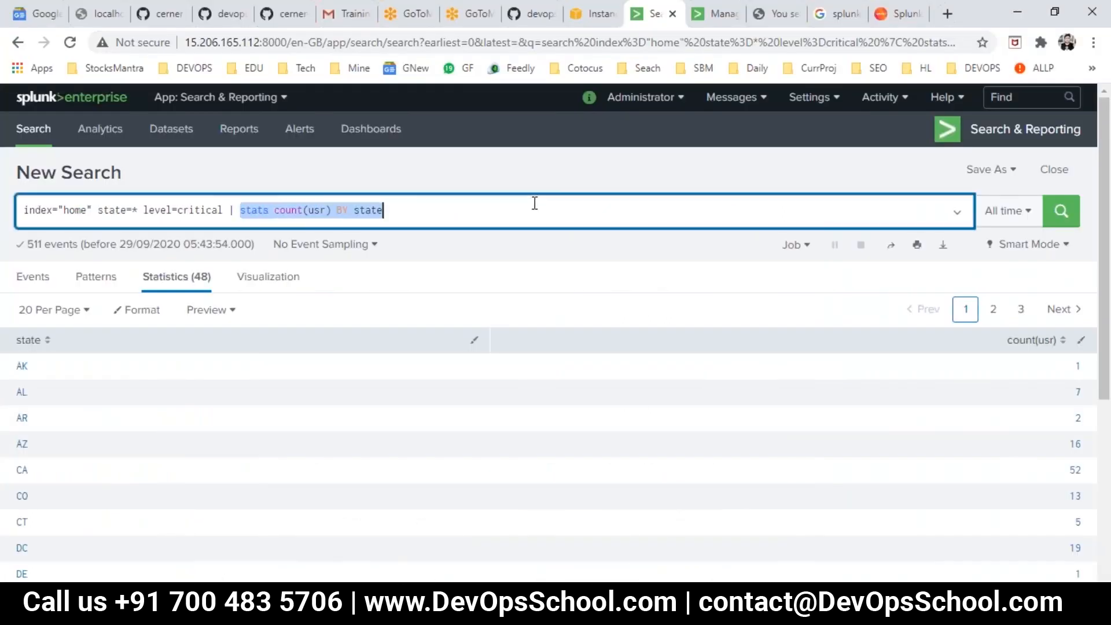
key(ctrl+v)
key(Return)
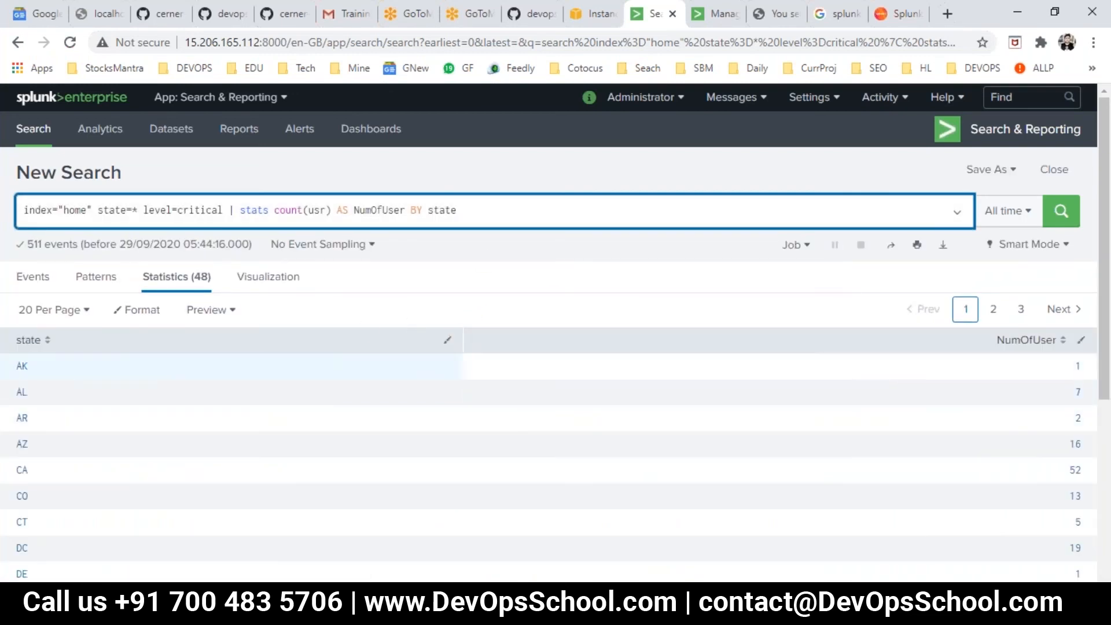
- Remove index="home" state=* level=critical from the search, run the stats clause alone, and switch back to Day2.txt
double_click(287, 210)
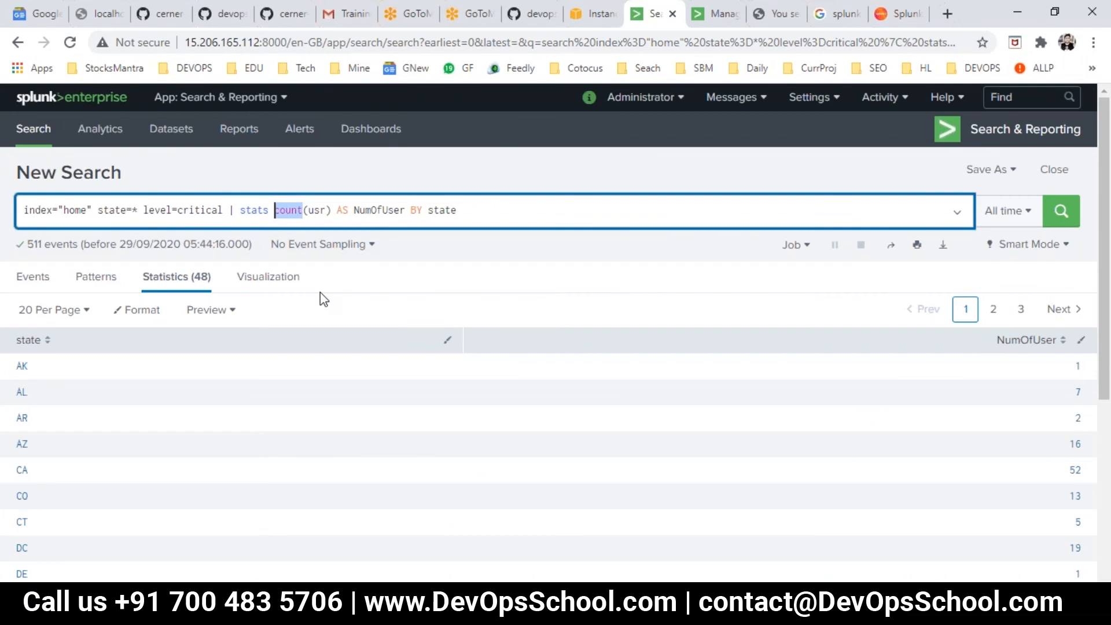
click(280, 216)
drag(229, 209, 21, 209)
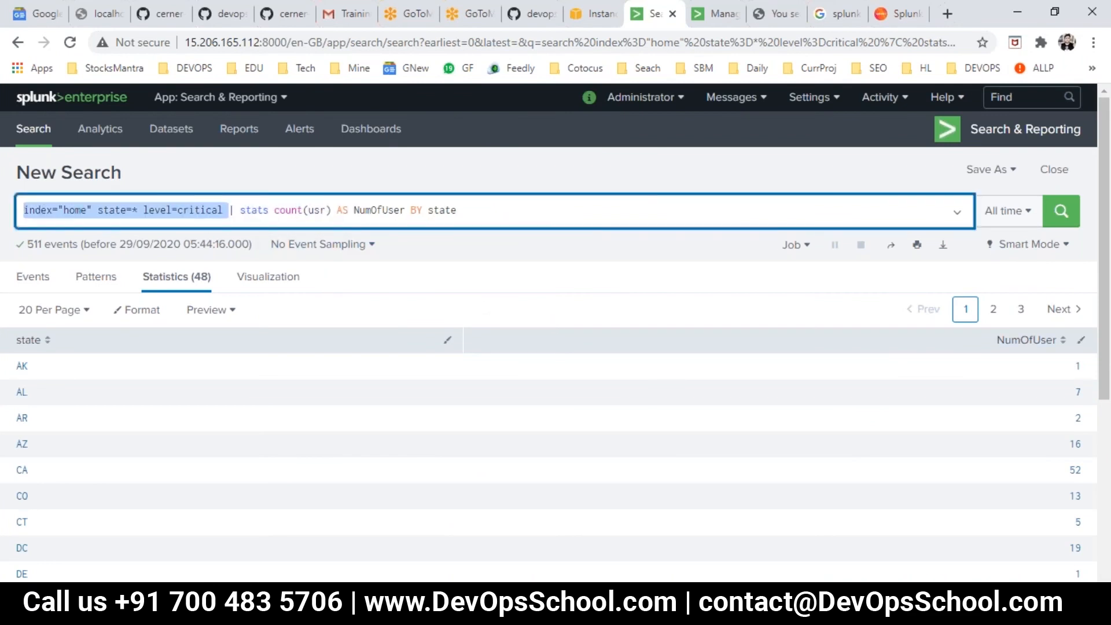
key(BackSpace)
key(Return)
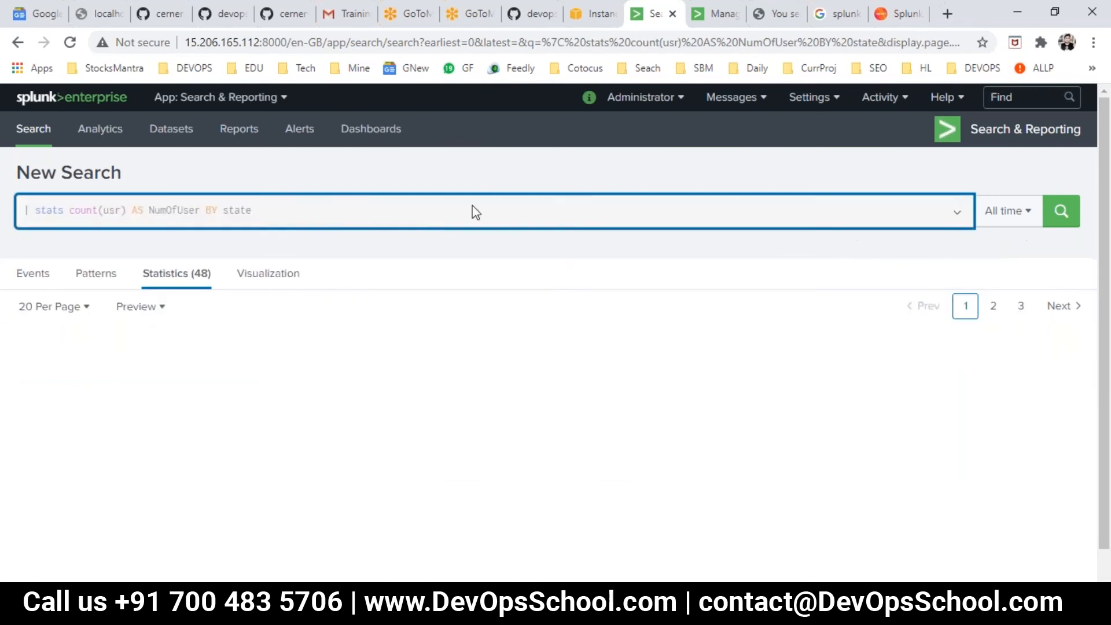
key(alt+Tab)
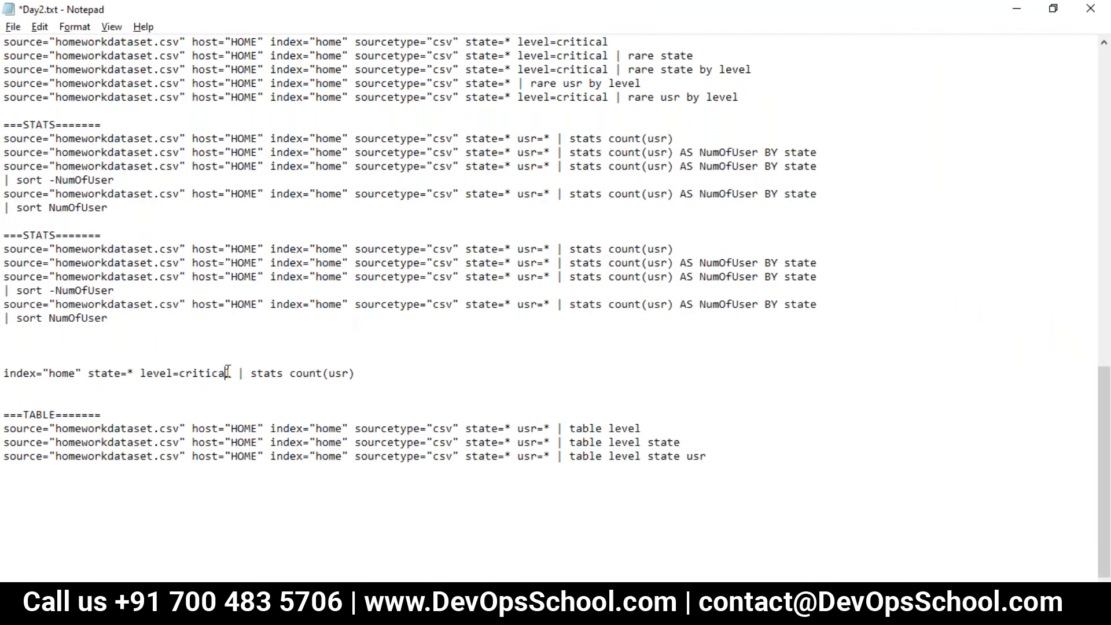
- Copy index="home" state=* level=critical from Day2.txt, replace the Splunk search with it and run it
drag(239, 373, 7, 375)
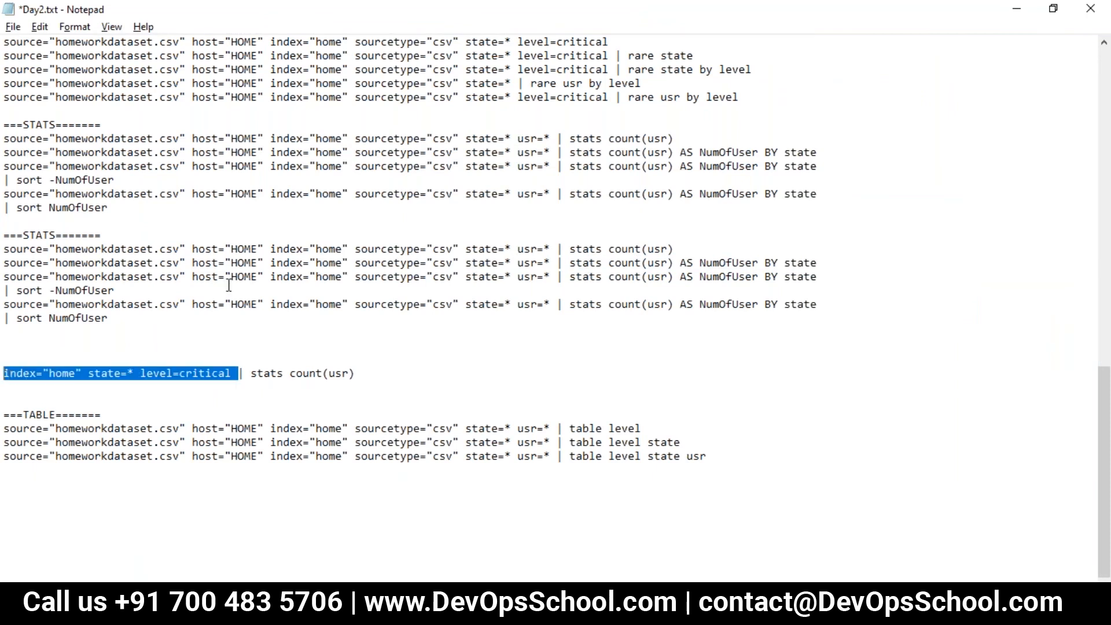
key(ctrl+c)
key(alt+Tab)
click(273, 213)
key(ctrl+a)
key(ctrl+v)
key(Return)
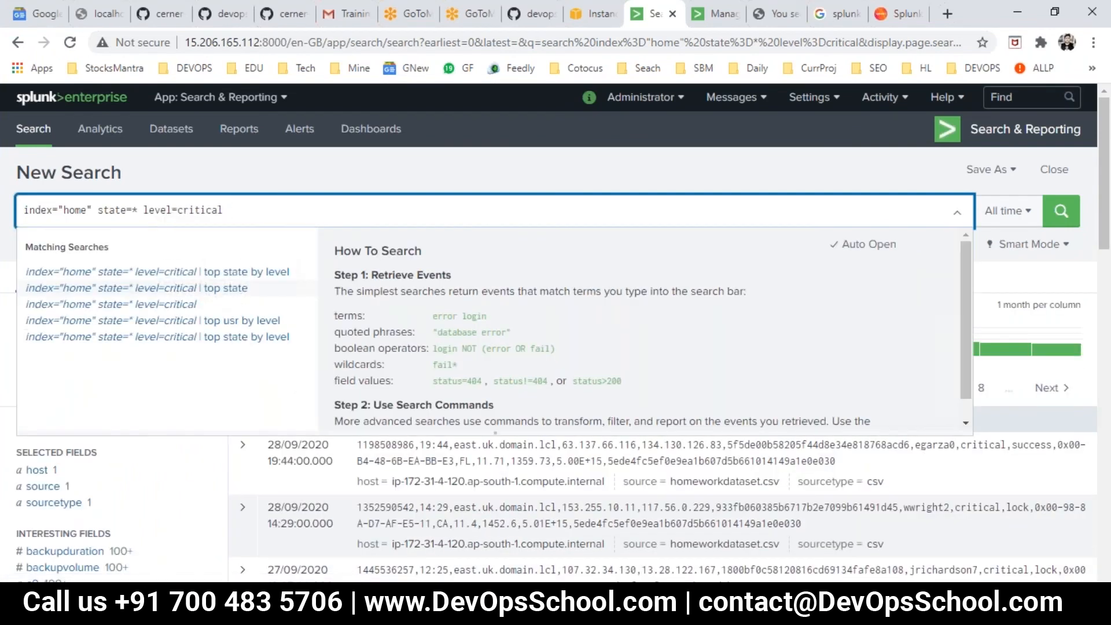
click(397, 191)
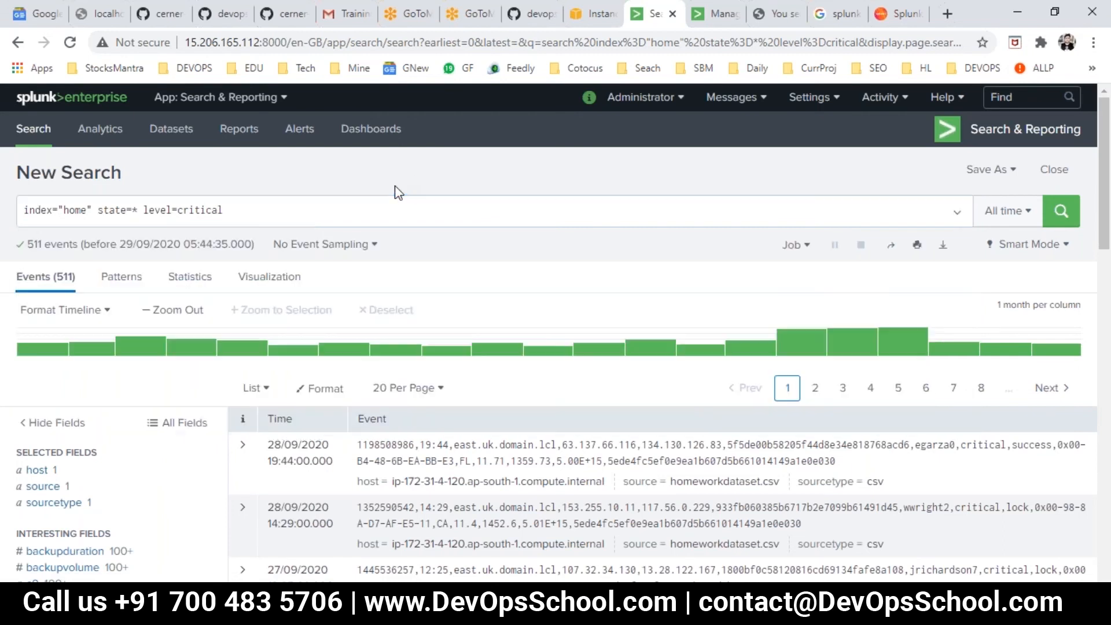
- Examine the interesting fields of the home index events, including the linecount field's details, for a numeric field suited to statistics
scroll(67, 477, down, 5)
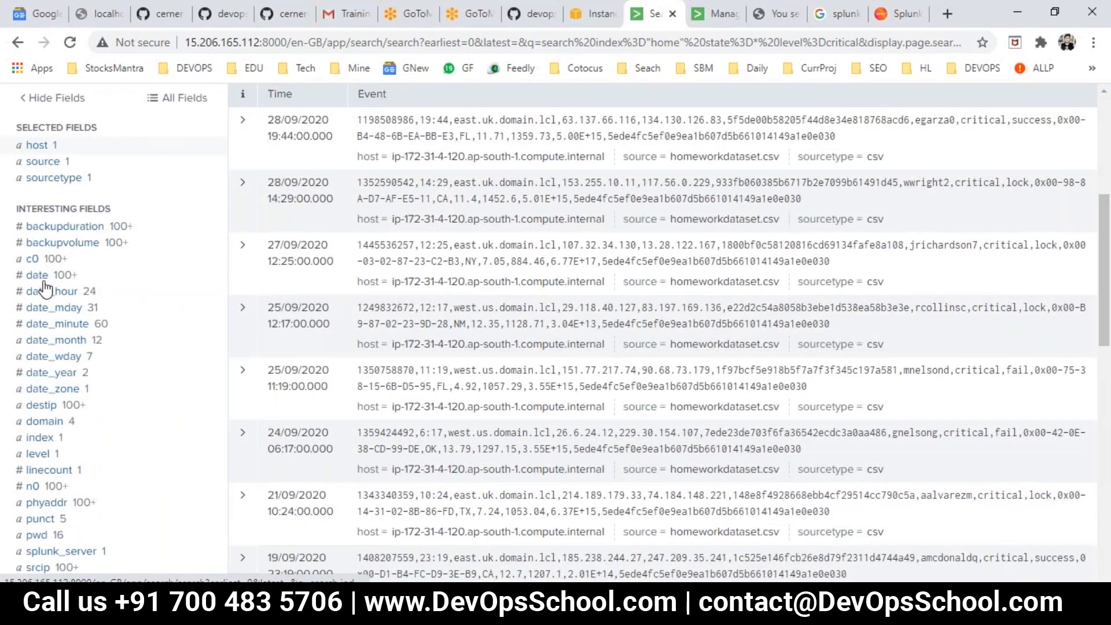
scroll(37, 292, down, 3)
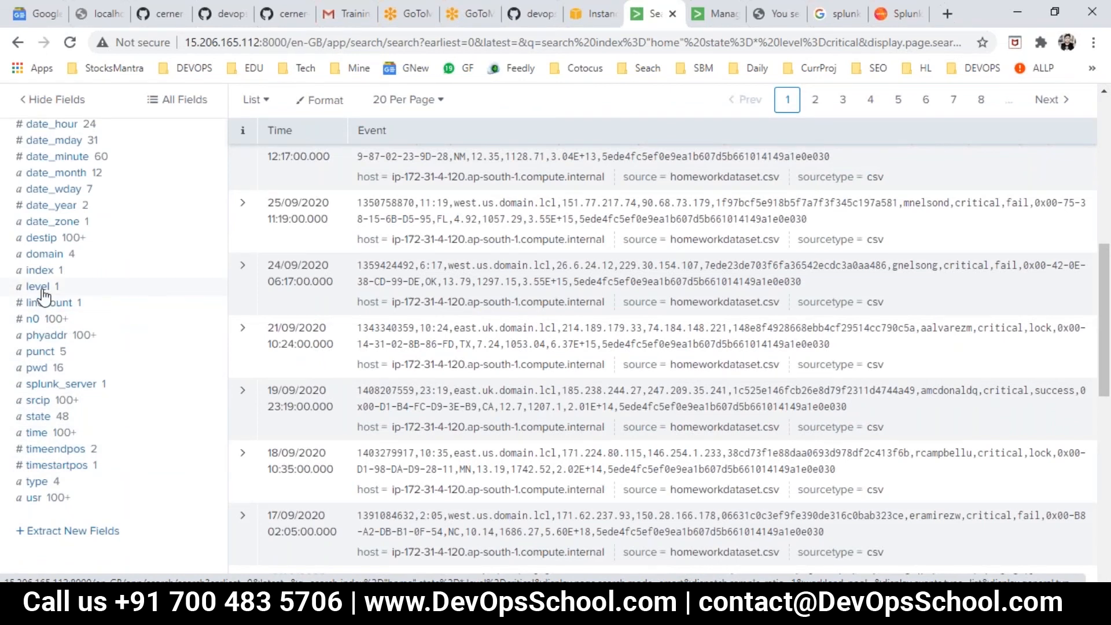
scroll(44, 274, up, 2)
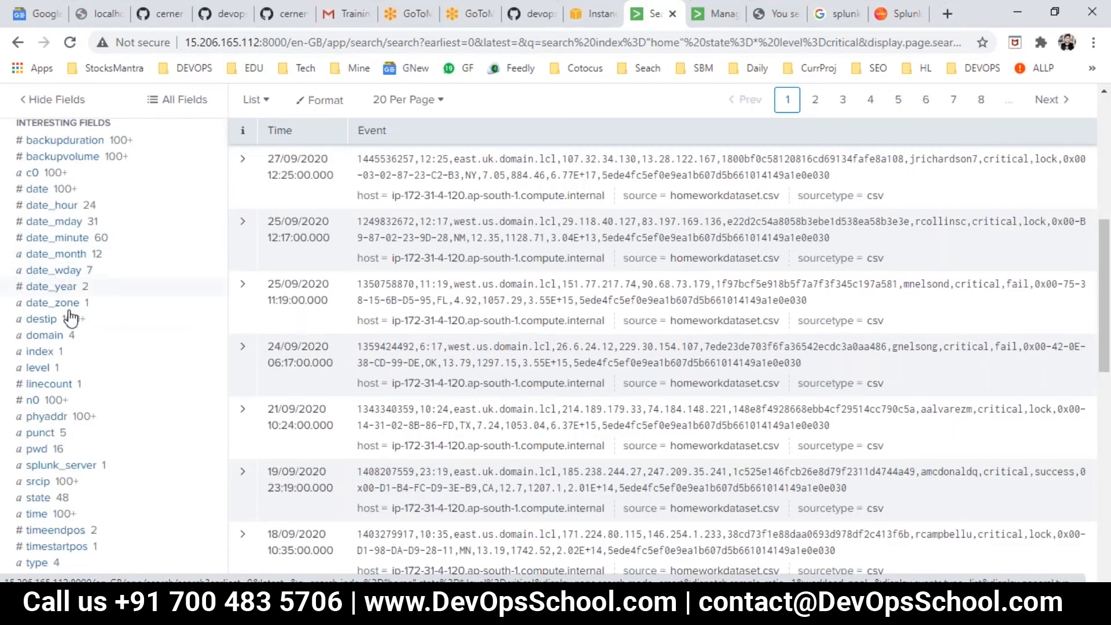
click(46, 385)
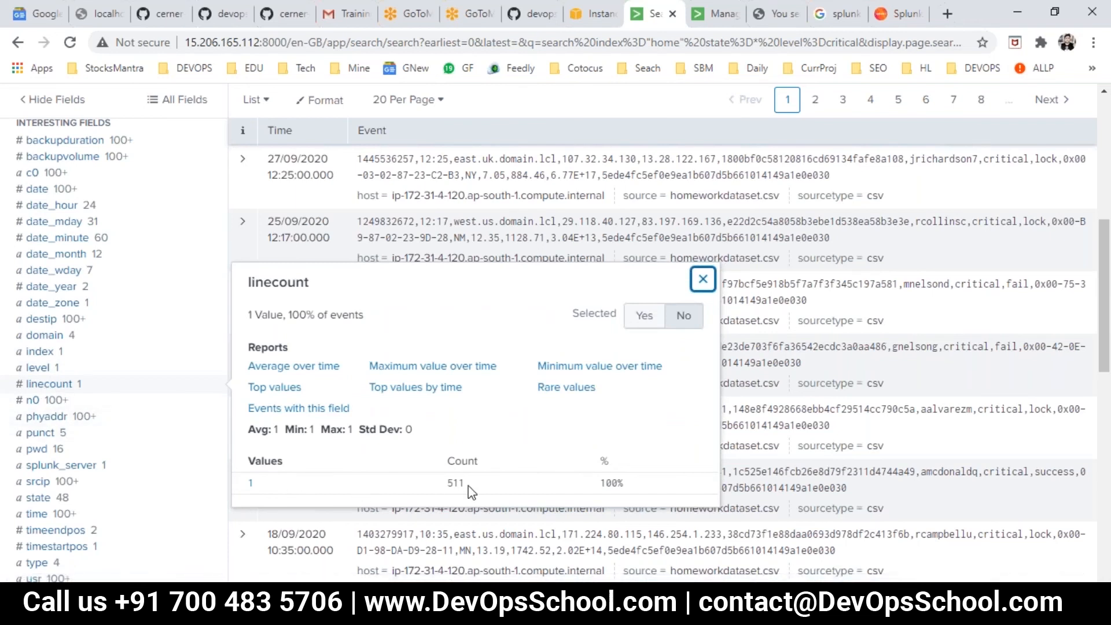
click(703, 279)
click(31, 385)
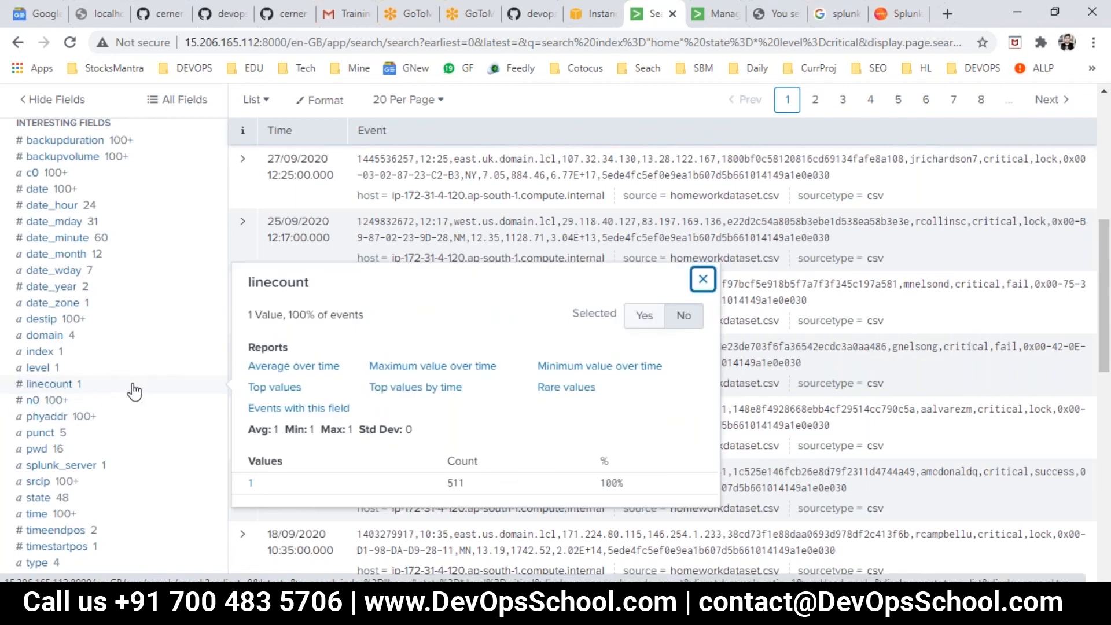
scroll(136, 389, up, 4)
scroll(300, 199, up, 4)
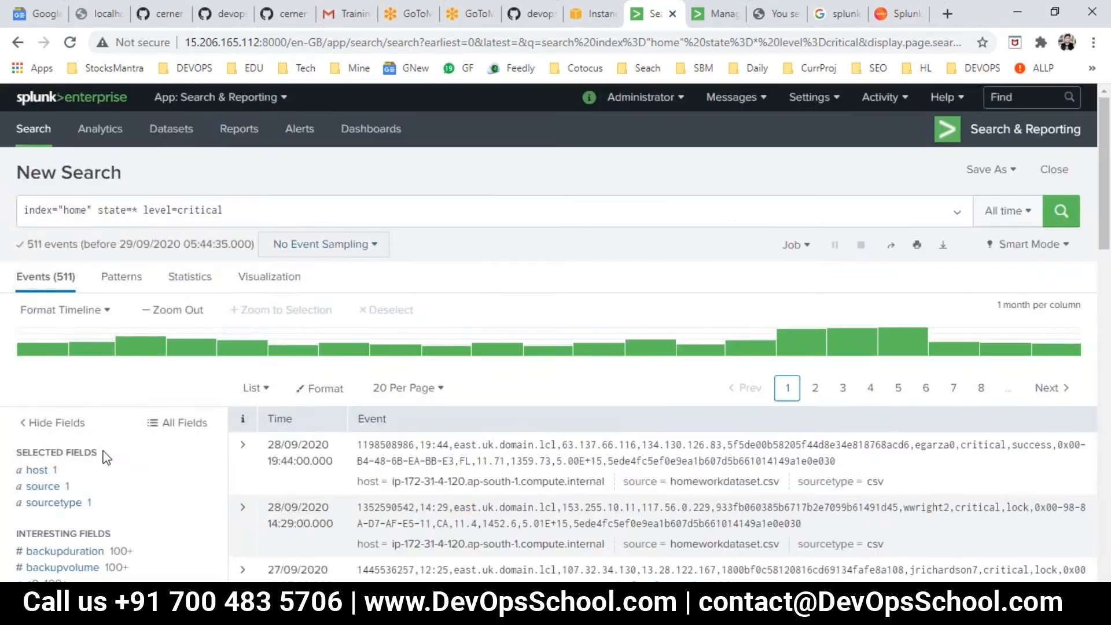
scroll(64, 503, down, 5)
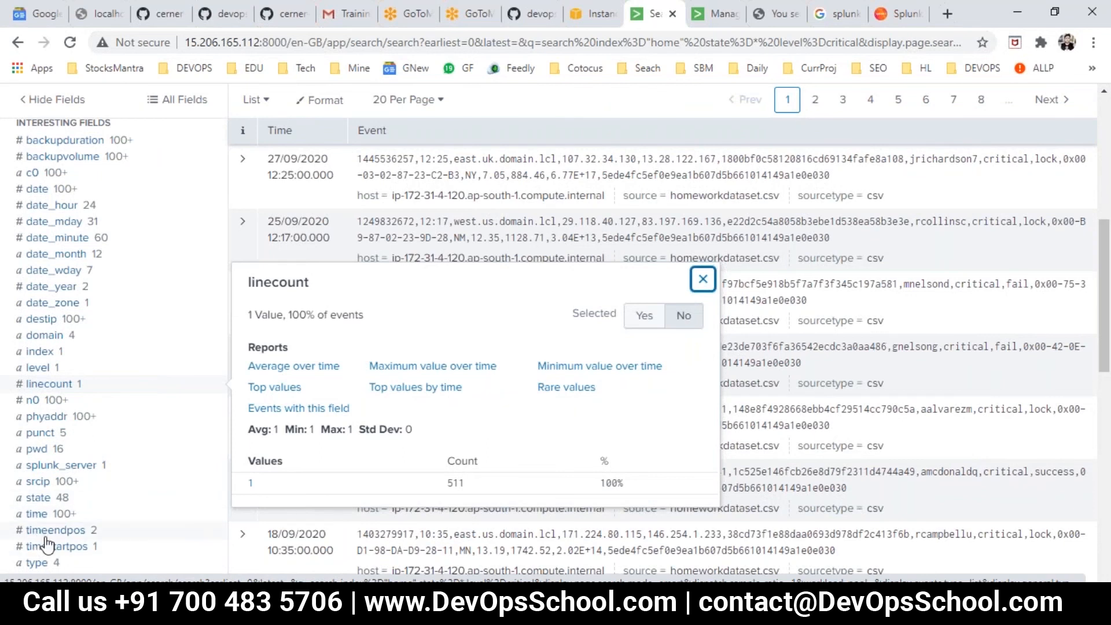
scroll(44, 532, down, 3)
scroll(32, 451, up, 5)
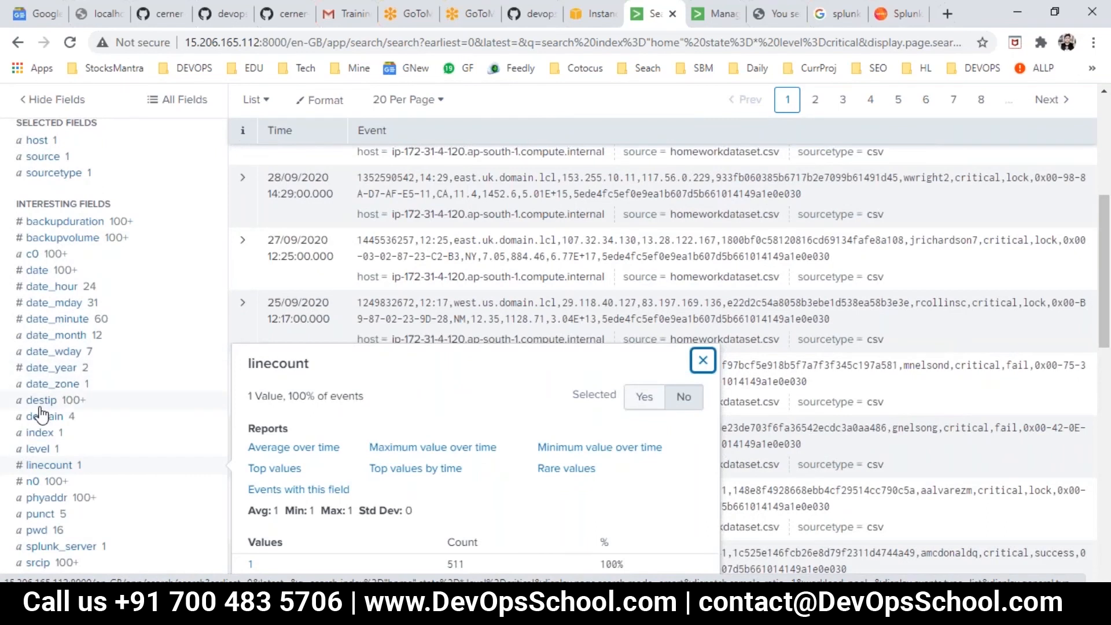
scroll(44, 415, up, 10)
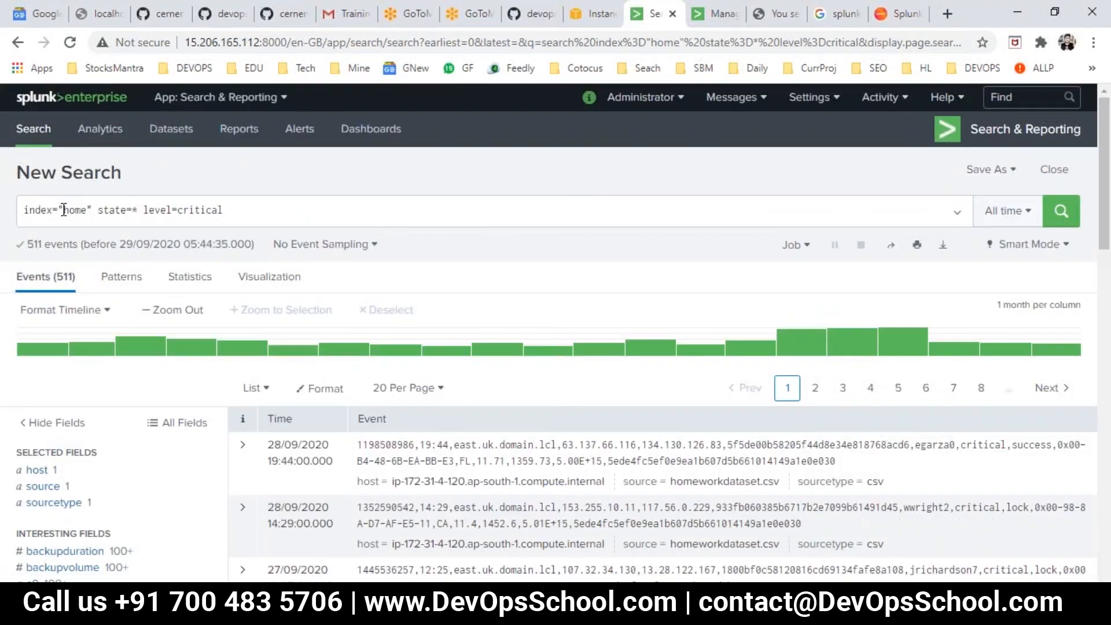
- Replace the whole search with index=index1 and run it
click(25, 210)
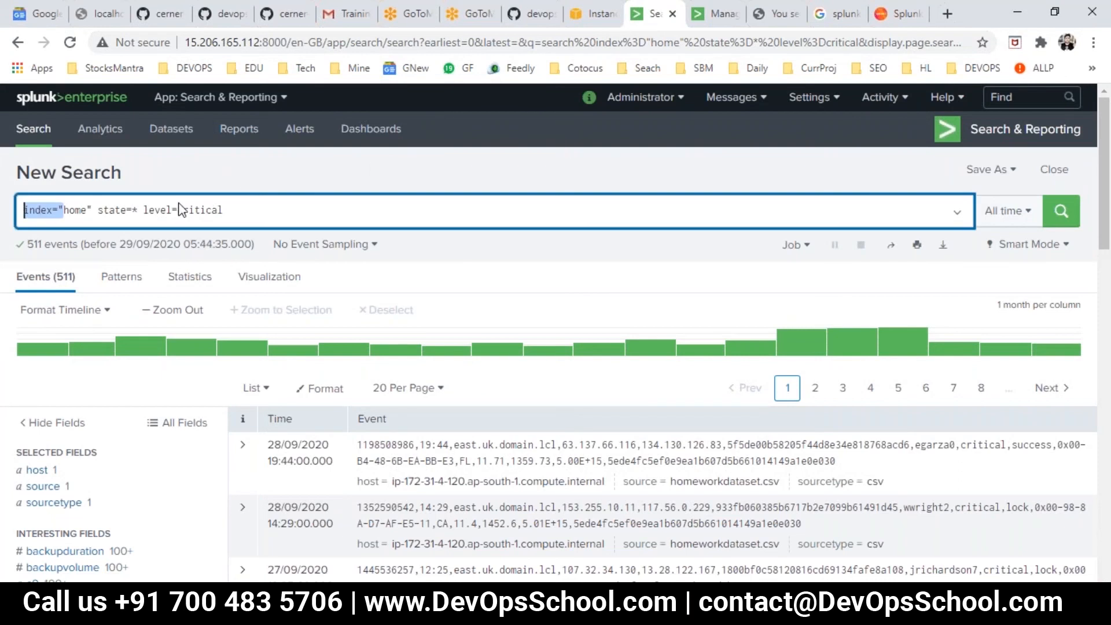
click(76, 209)
drag(66, 213, 538, 192)
click(111, 210)
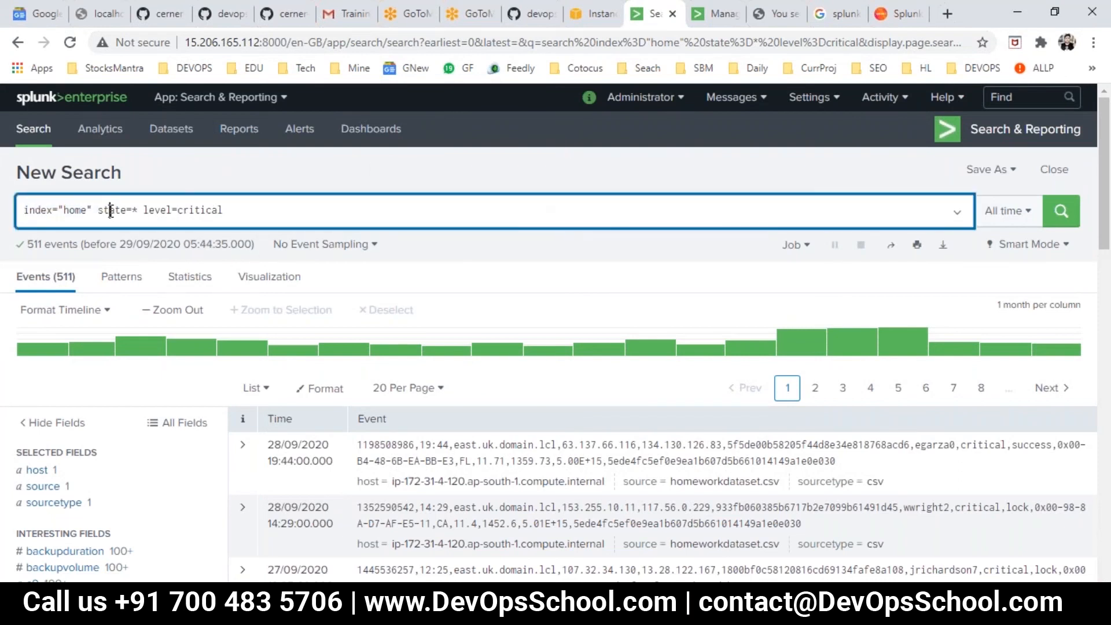
drag(68, 212, 24, 210)
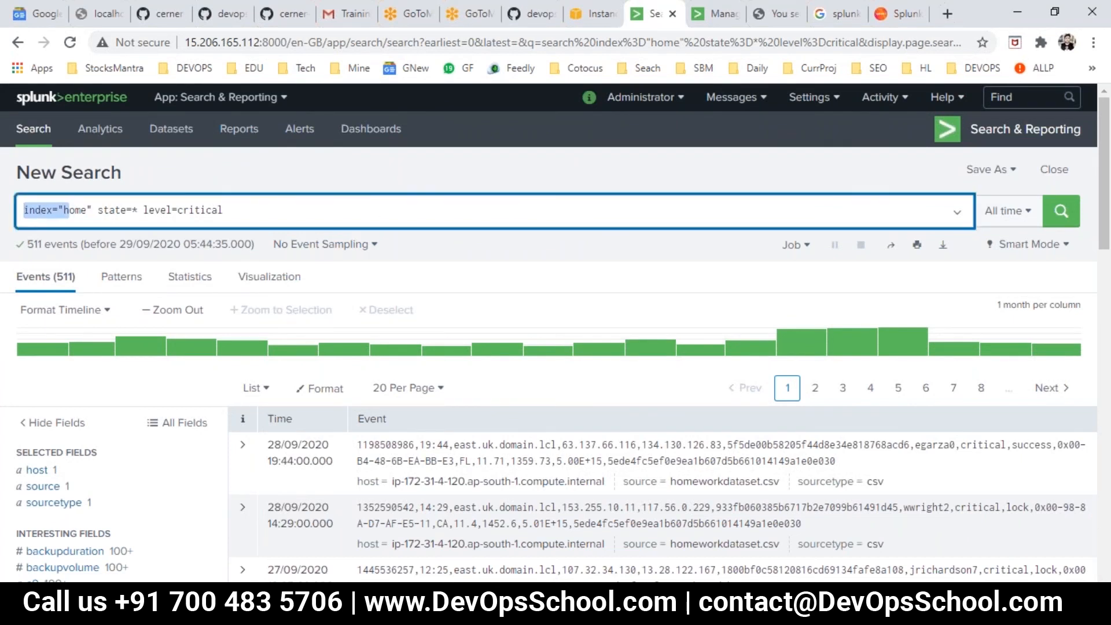
key(ctrl+a)
text(index=)
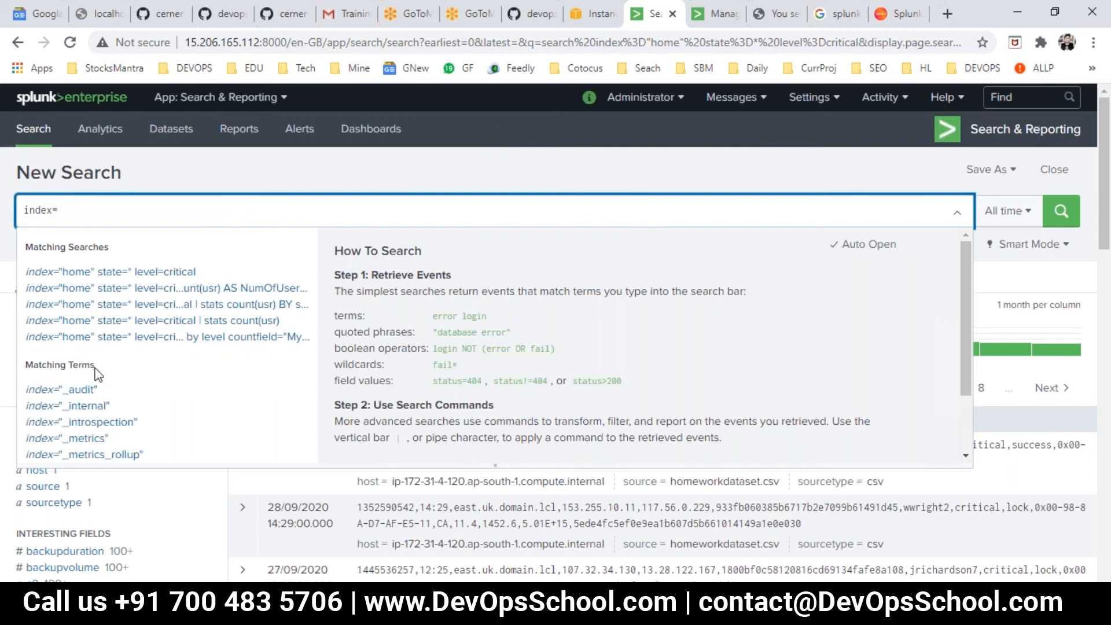
scroll(99, 445, down, 2)
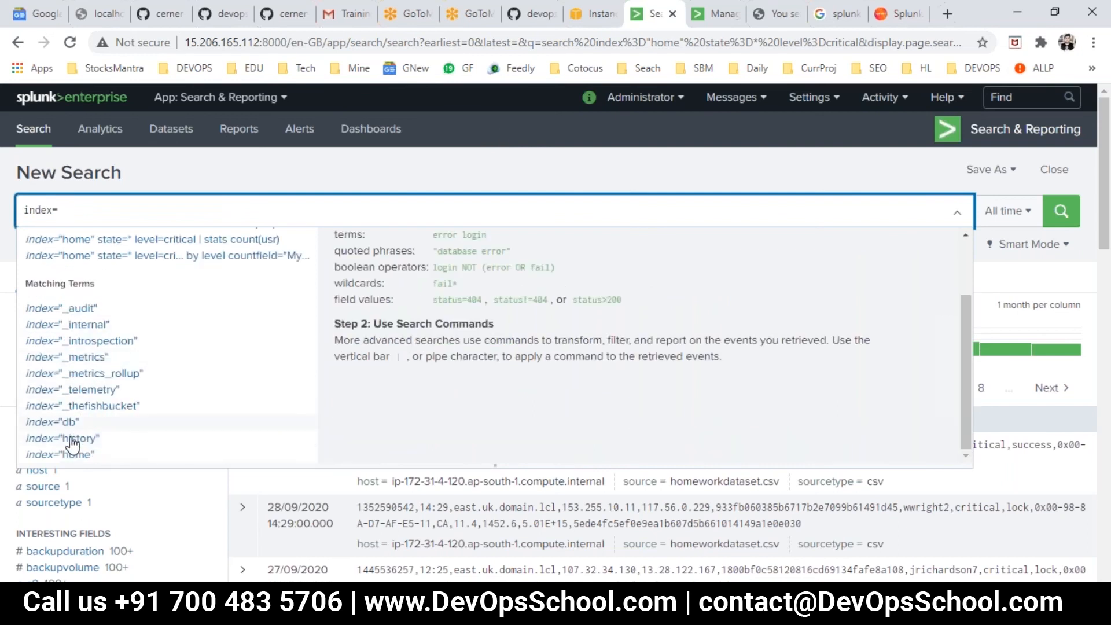
scroll(80, 454, down, 2)
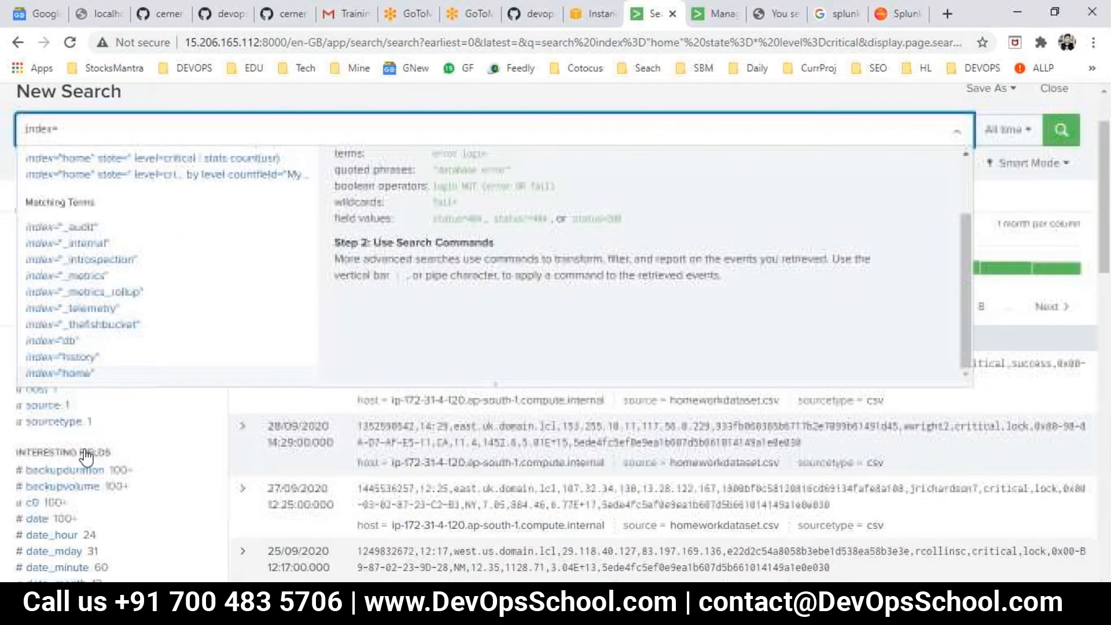
scroll(75, 295, up, 2)
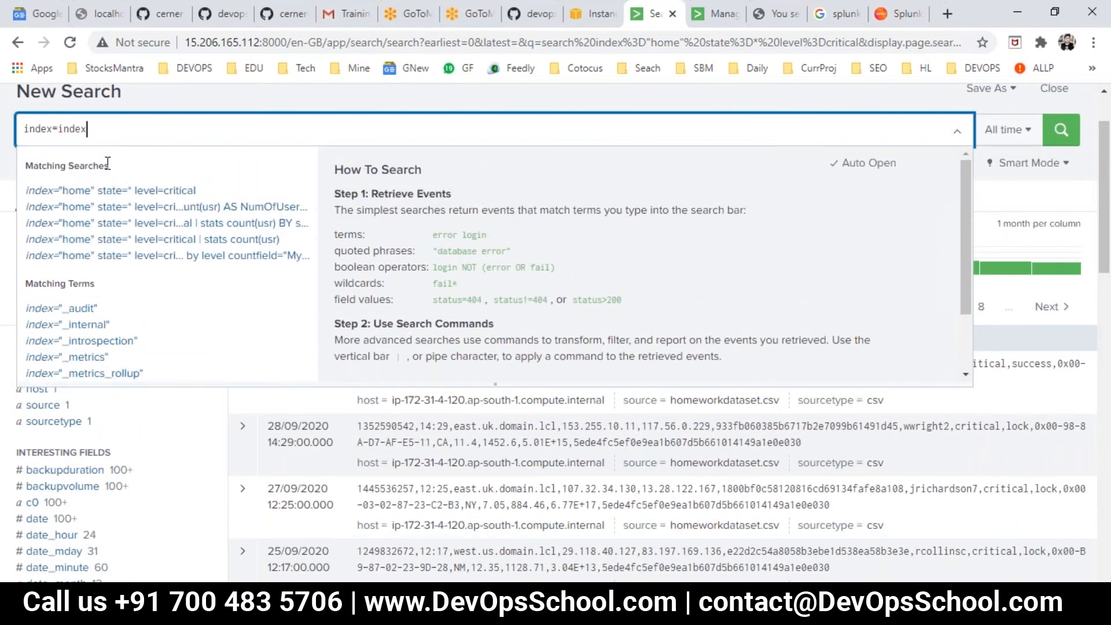
text(1)
key(Return)
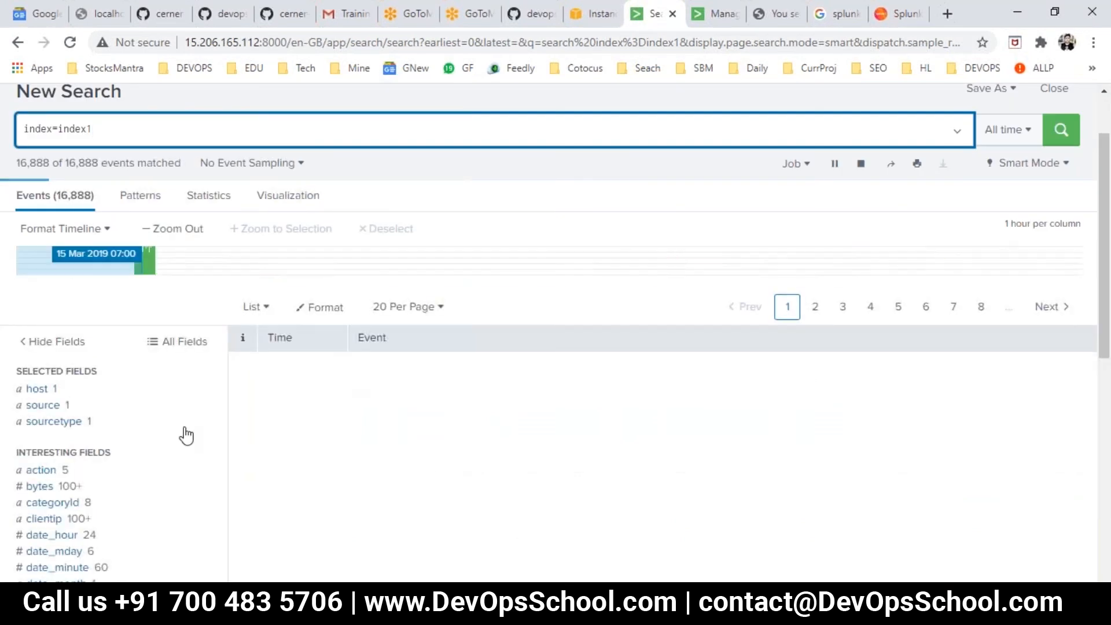
- Examine the interesting fields of the index1 events and the statistics of the bytes field
scroll(186, 437, down, 4)
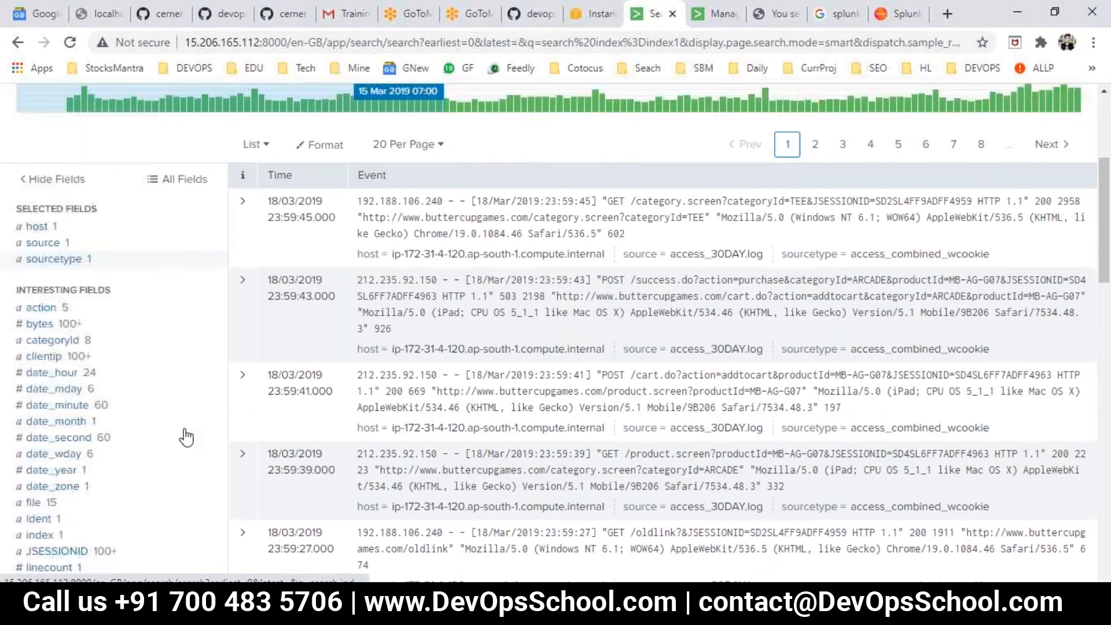
scroll(124, 472, down, 3)
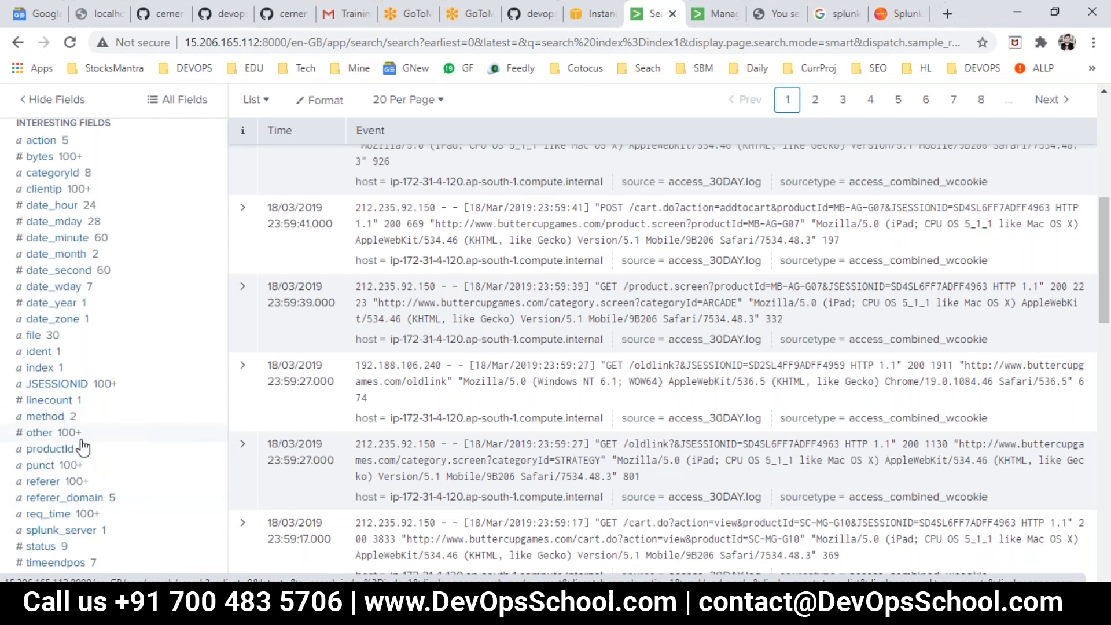
click(41, 156)
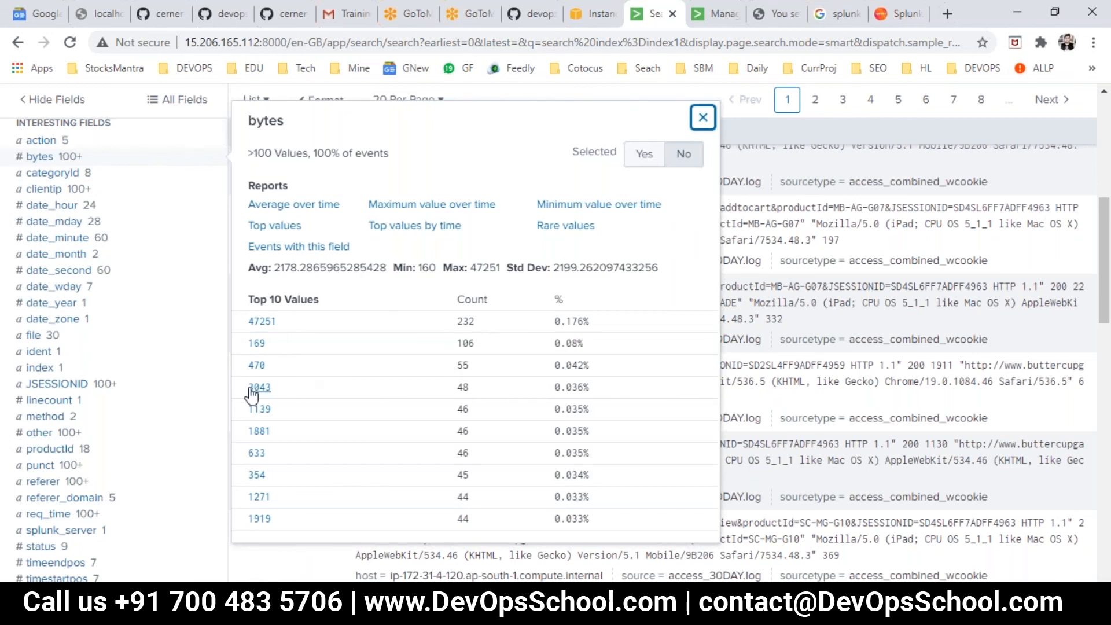
scroll(208, 386, up, 5)
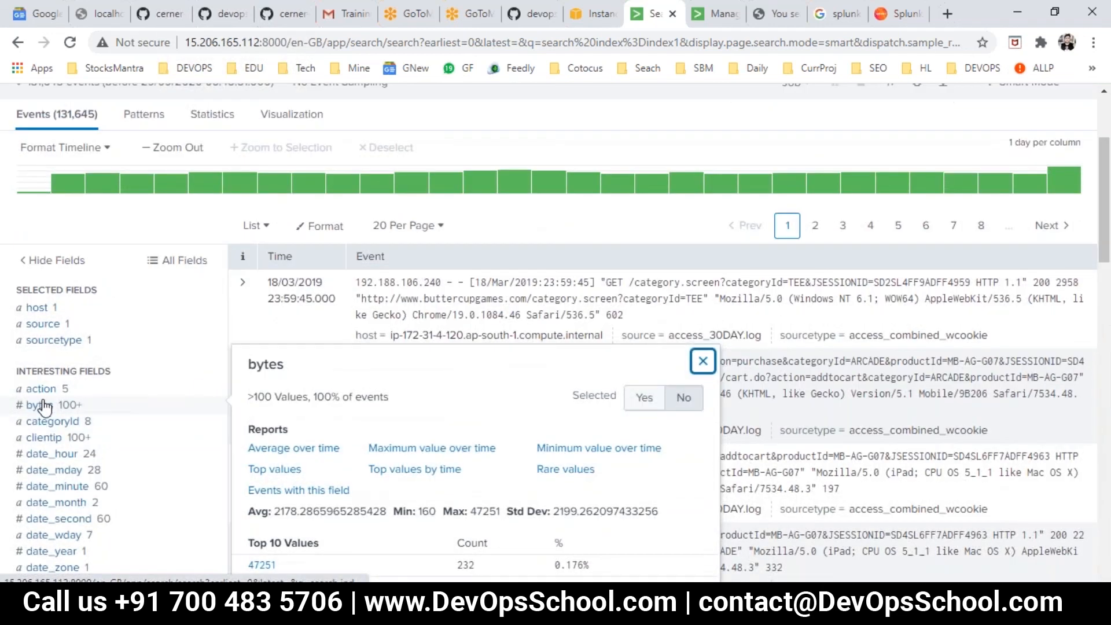
scroll(43, 422, up, 3)
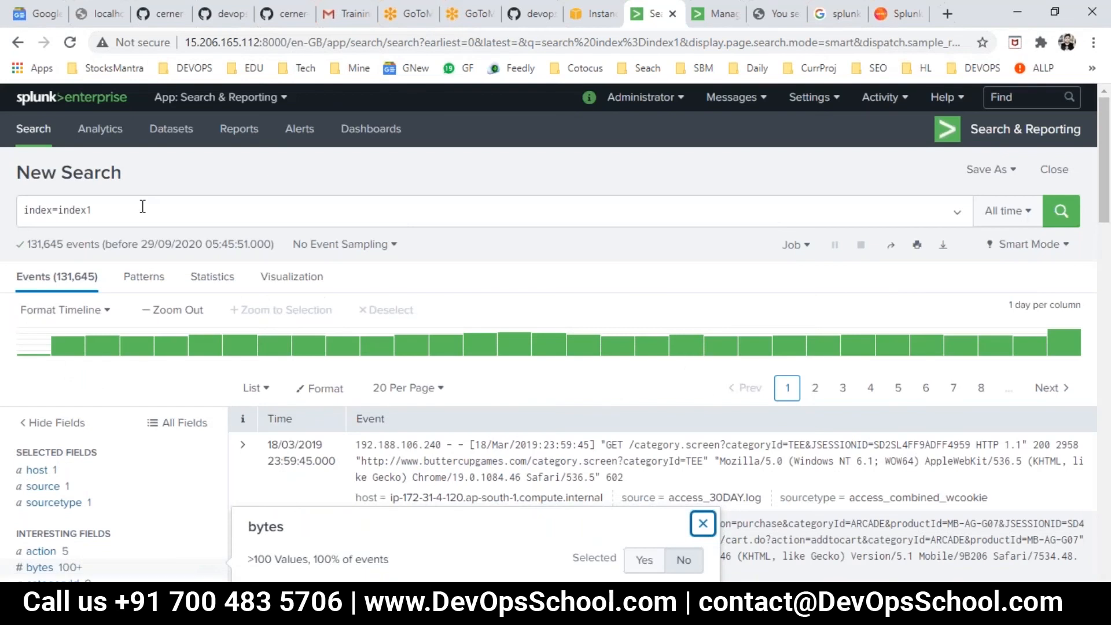
- In Day2.txt, duplicate the index="home" state=* level=critical | stats count(usr) line above the TABLE heading and add a line break after it
click(145, 205)
key(alt+Tab)
click(376, 373)
key(shift+Home)
key(ctrl+c)
click(27, 399)
key(ctrl+v)
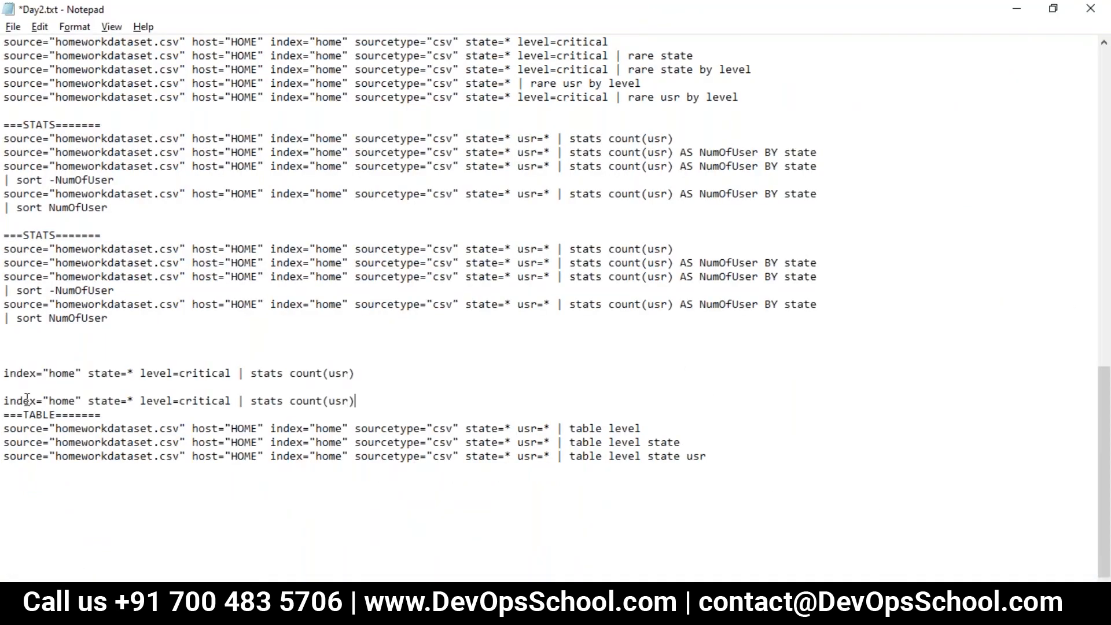
key(Return)
- Copy index1 from the Splunk search and paste it over home as the index value in the duplicated Day2.txt line
key(alt+Tab)
click(105, 209)
drag(105, 209, 70, 210)
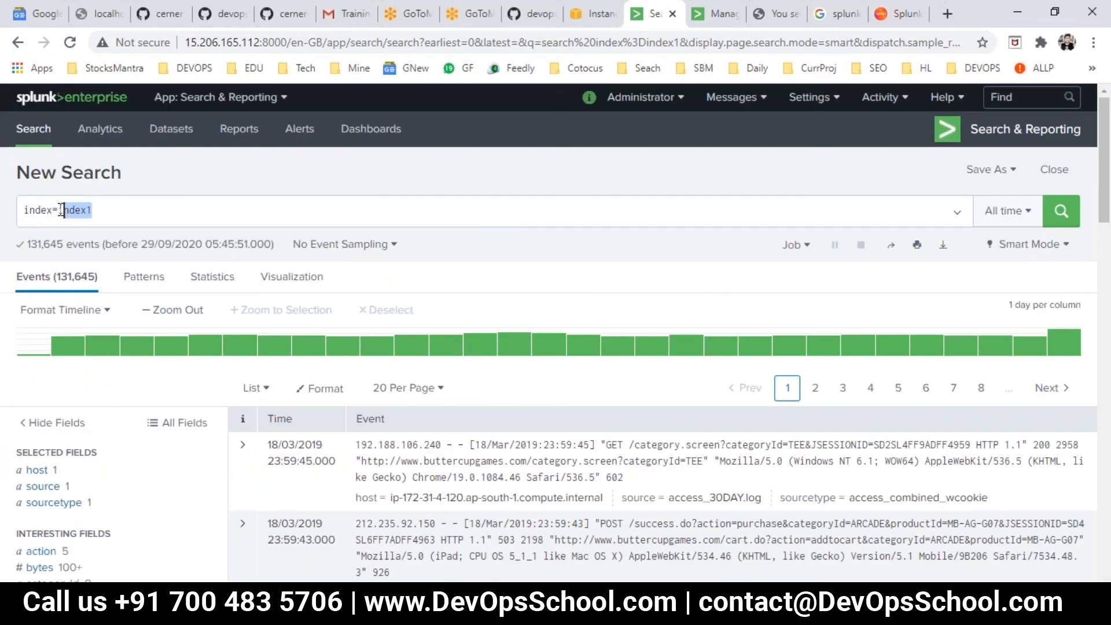
key(alt+Tab)
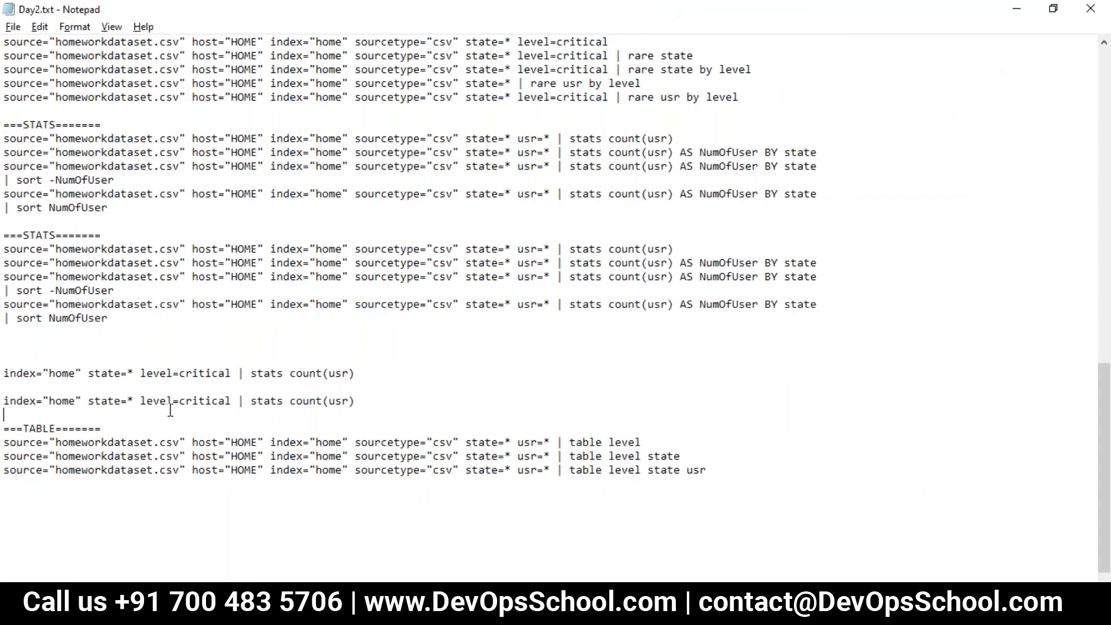
double_click(308, 398)
key(ctrl+v)
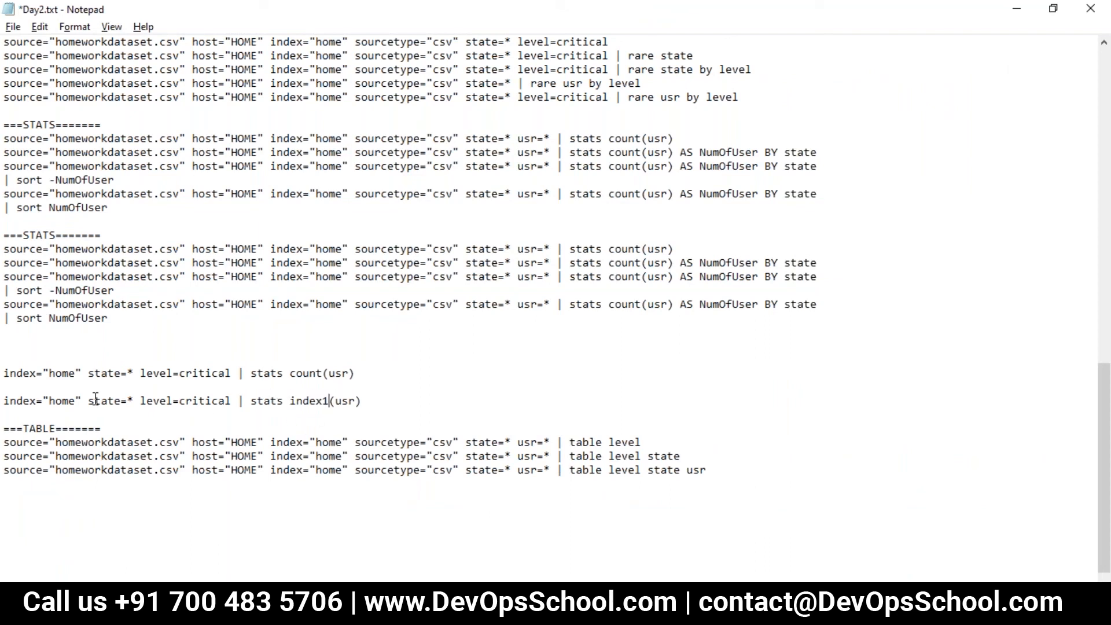
double_click(63, 402)
key(ctrl+v)
key(ctrl+z)
click(75, 399)
double_click(64, 401)
key(ctrl+v)
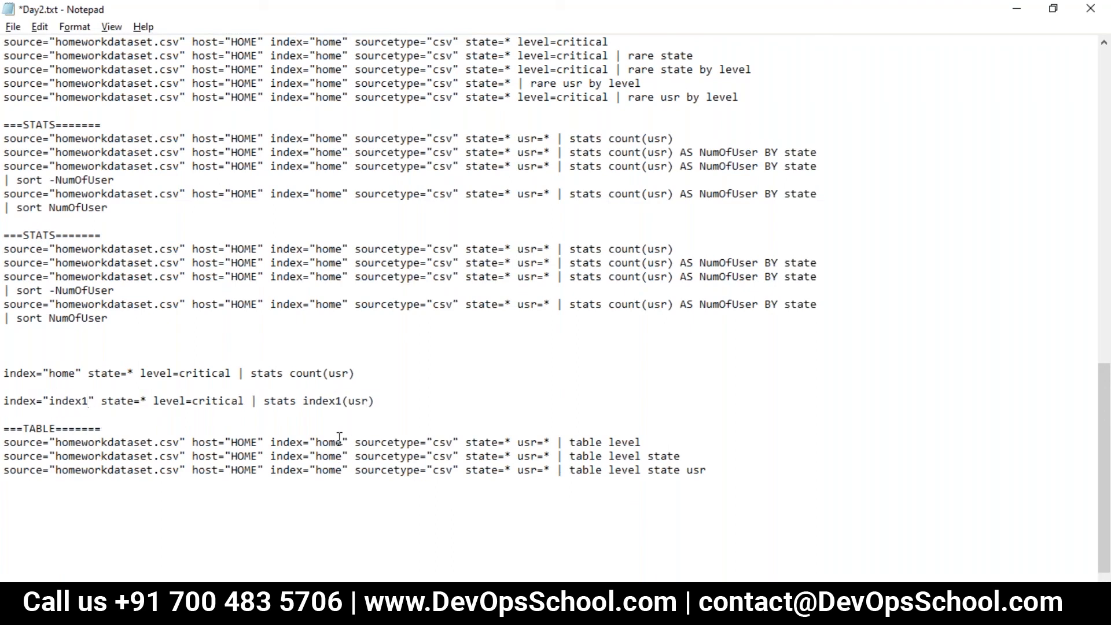
- Replace the stats function in the index1 line of Day2.txt with avg(bytes), checking the field name in Splunk's field list
drag(309, 398, 417, 401)
click(409, 403)
click(300, 401)
key(shift+Home)
drag(399, 400, 309, 398)
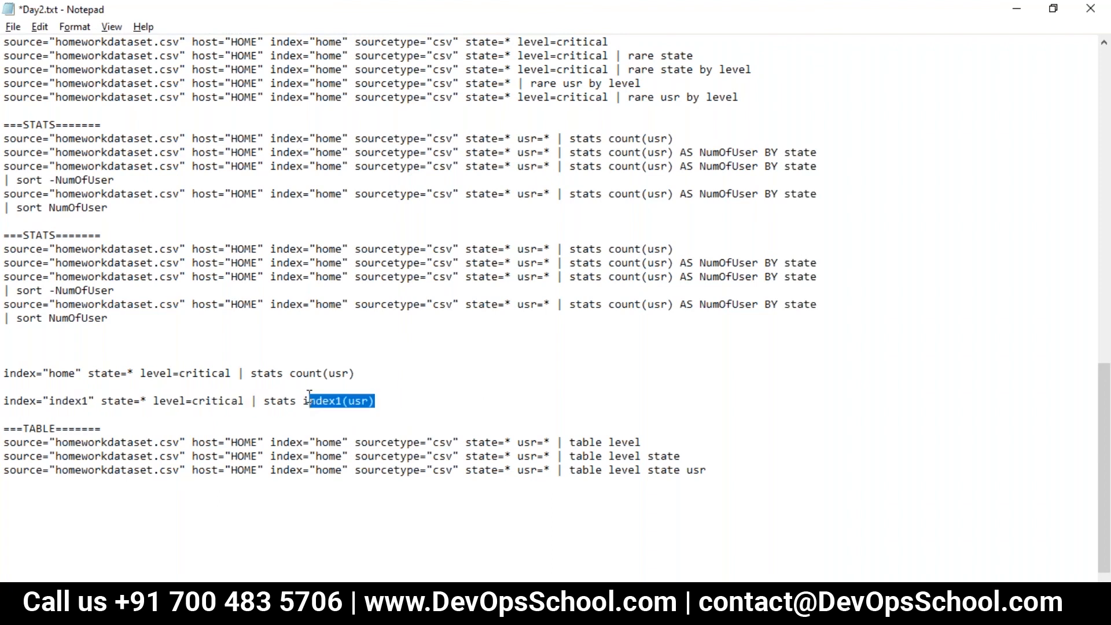
text(avg)
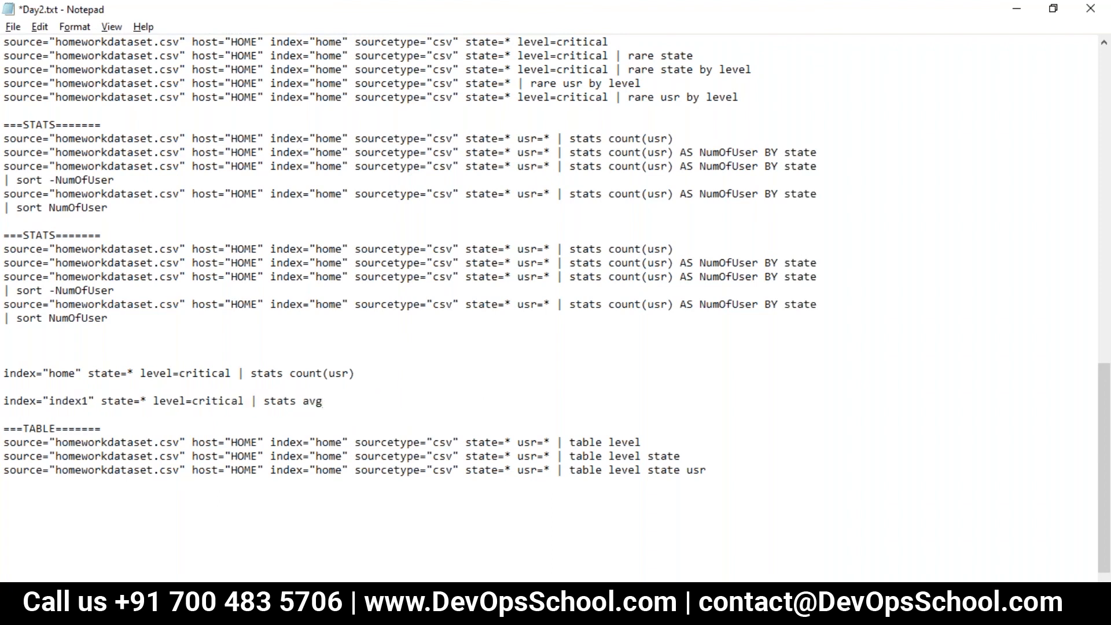
key(alt+Tab)
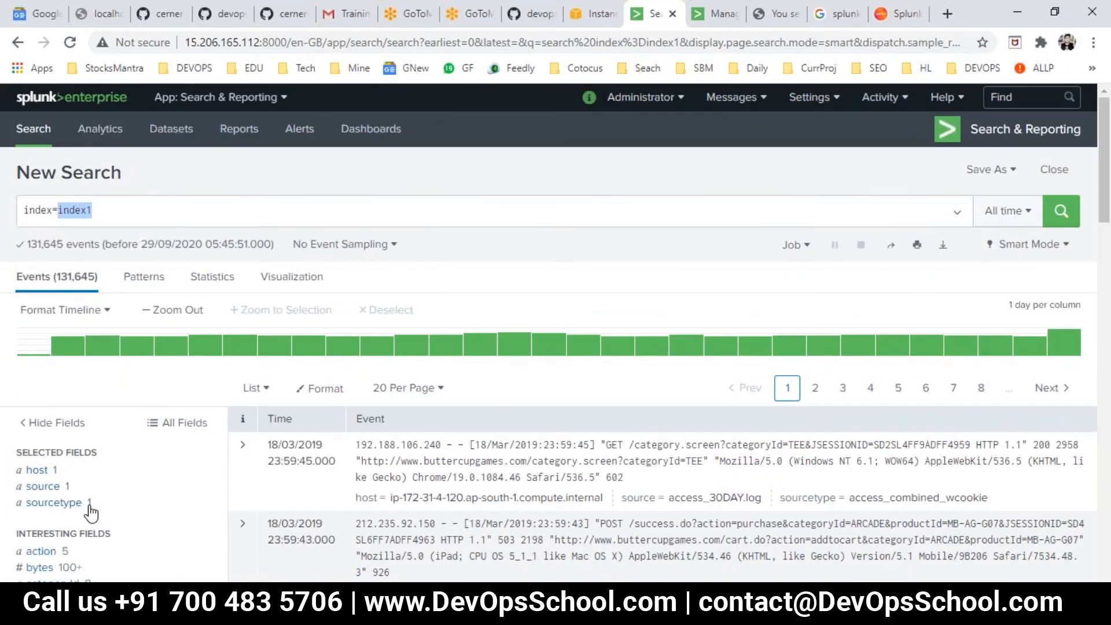
scroll(91, 512, down, 3)
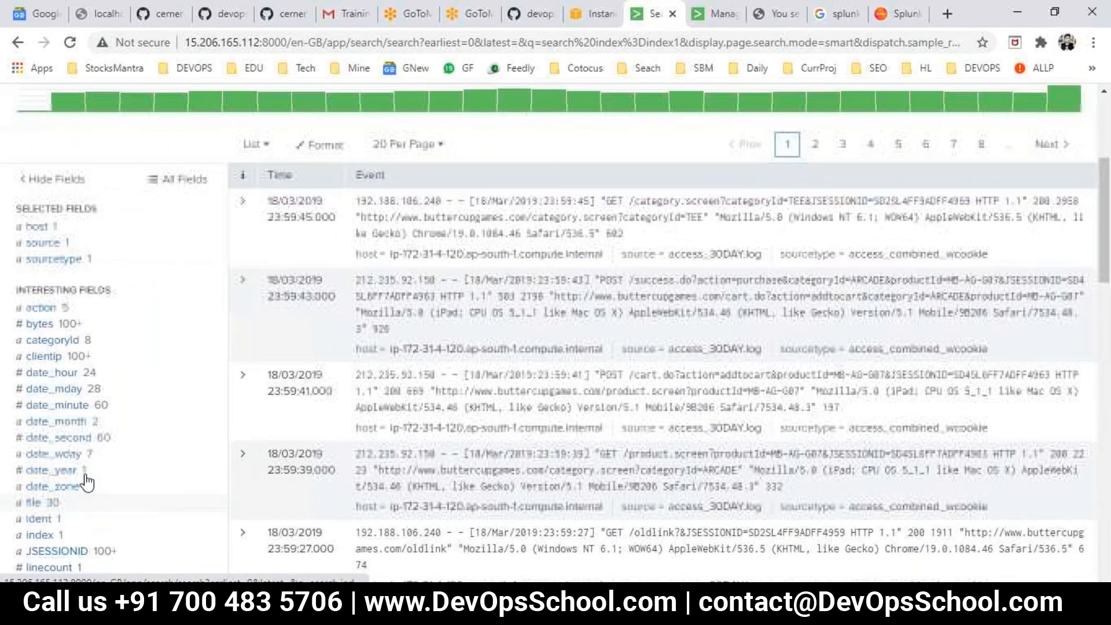
key(alt+Tab)
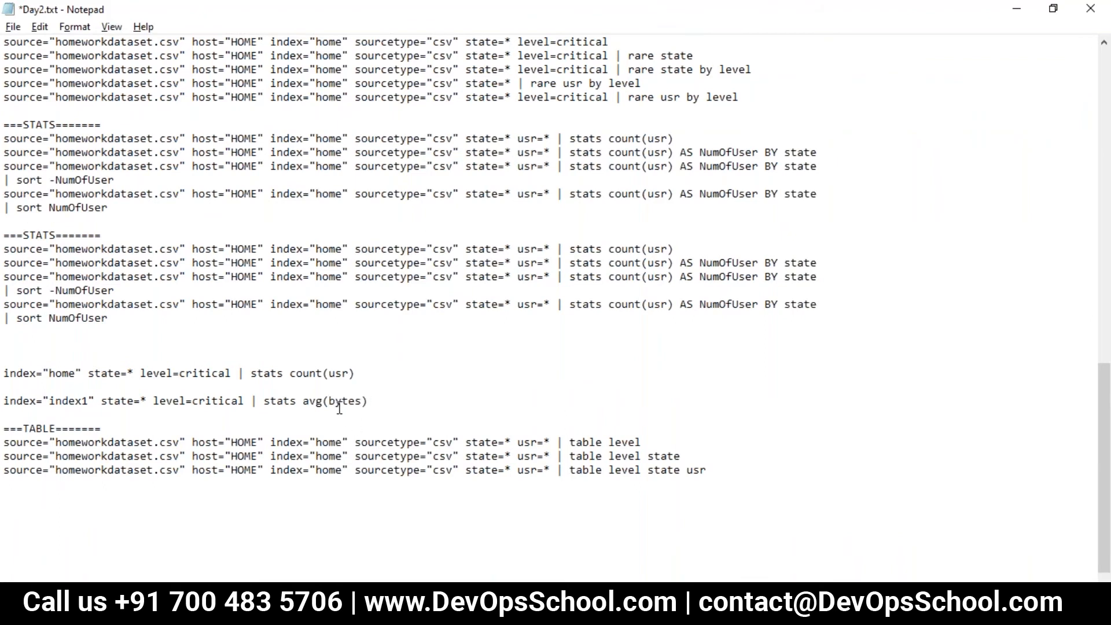
- Remove the state=* level=critical conditions from the index1 line in Day2.txt
drag(250, 400, 95, 401)
key(Delete)
key(Delete)
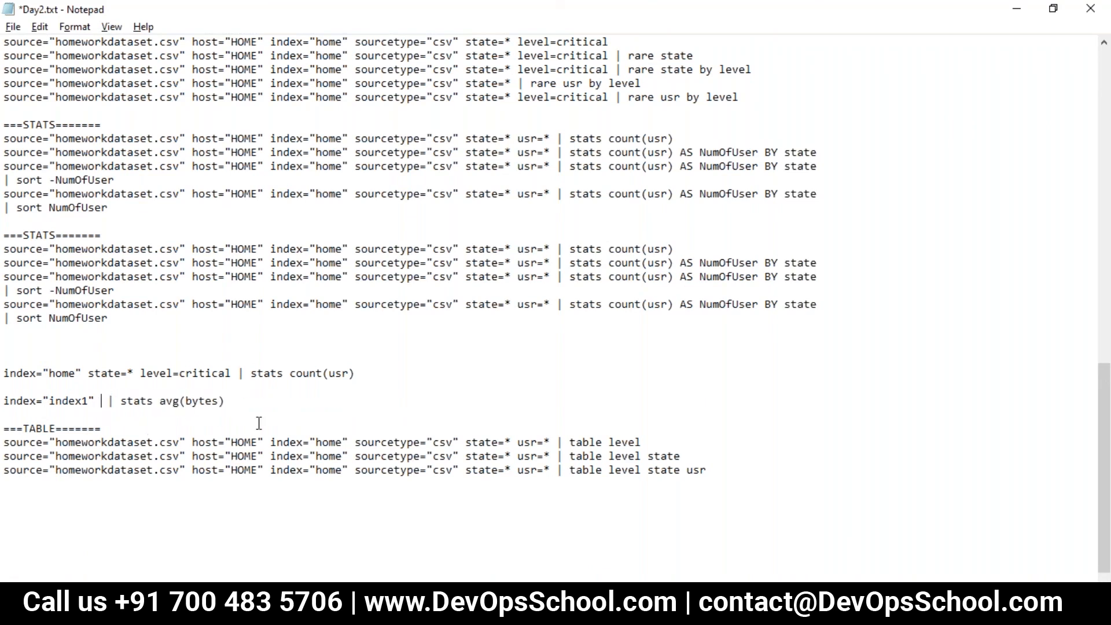
- Copy the index="index1" | stats avg(bytes) line from Day2.txt into the Splunk search, replacing the old query, and run it
drag(170, 398, 8, 403)
key(ctrl+c)
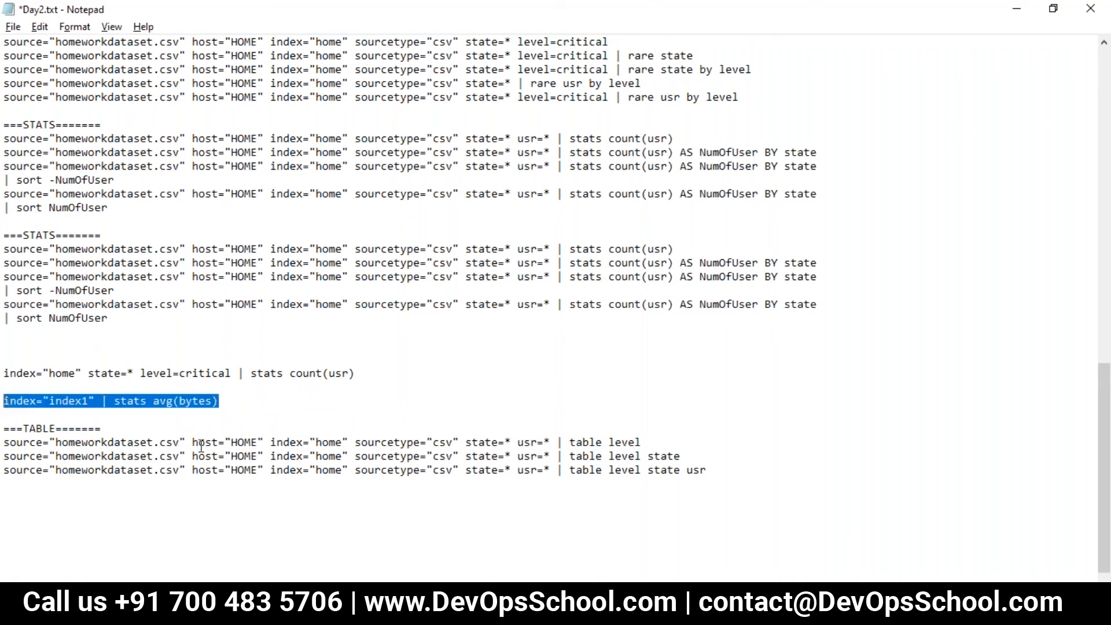
key(alt+Tab)
scroll(292, 200, up, 3)
double_click(292, 204)
key(ctrl+a)
key(ctrl+v)
key(Return)
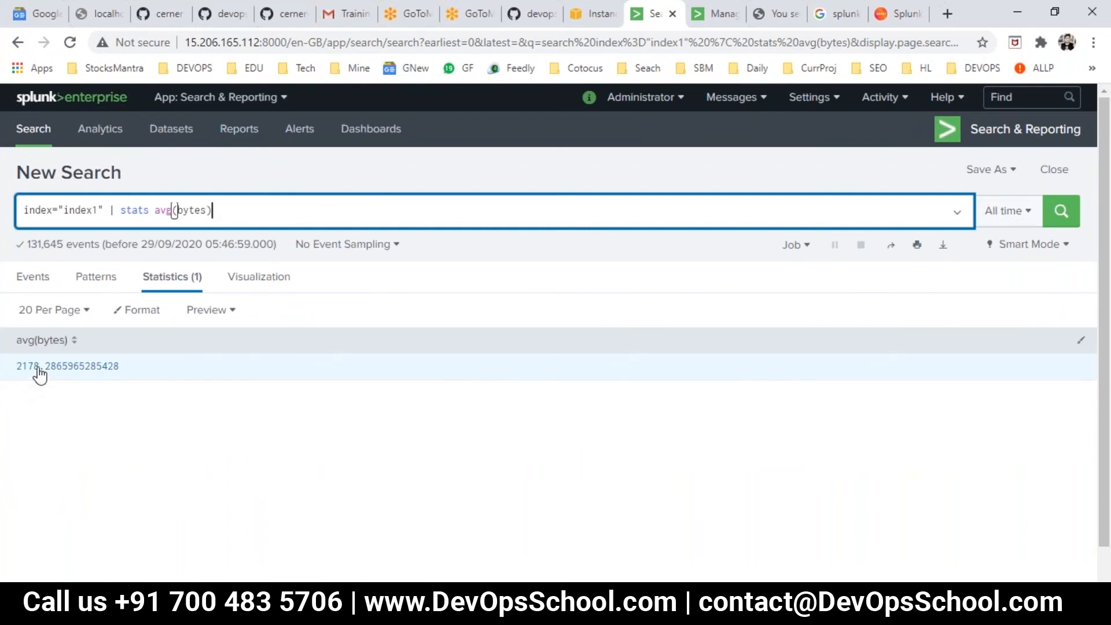
- Run the index1 search with min(bytes) and again with max(bytes) as the stats function
double_click(163, 210)
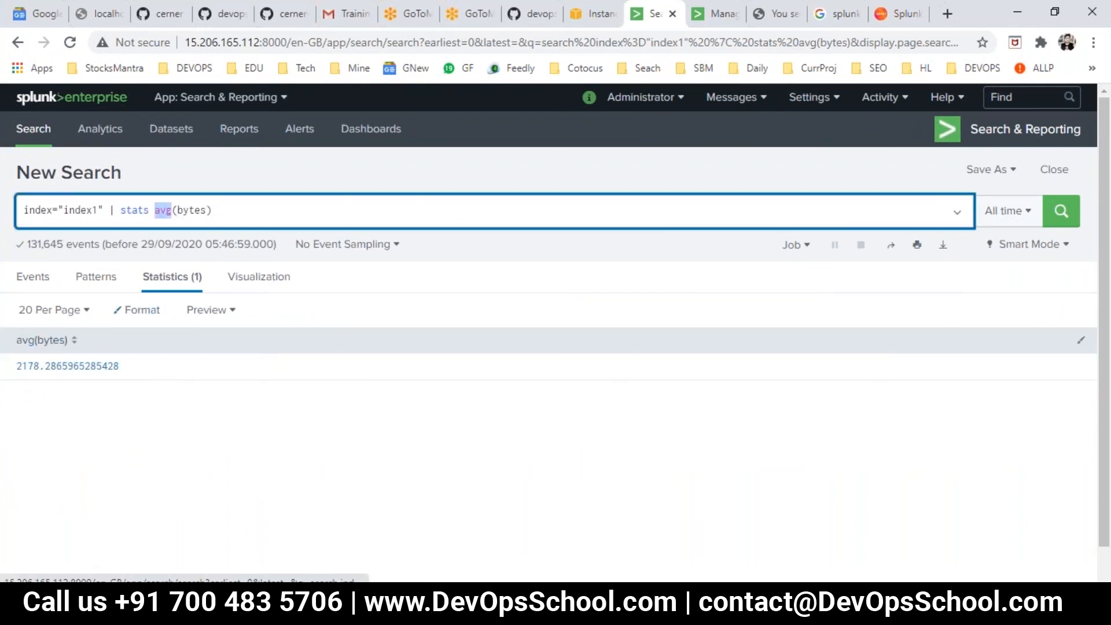
text(min)
key(Return)
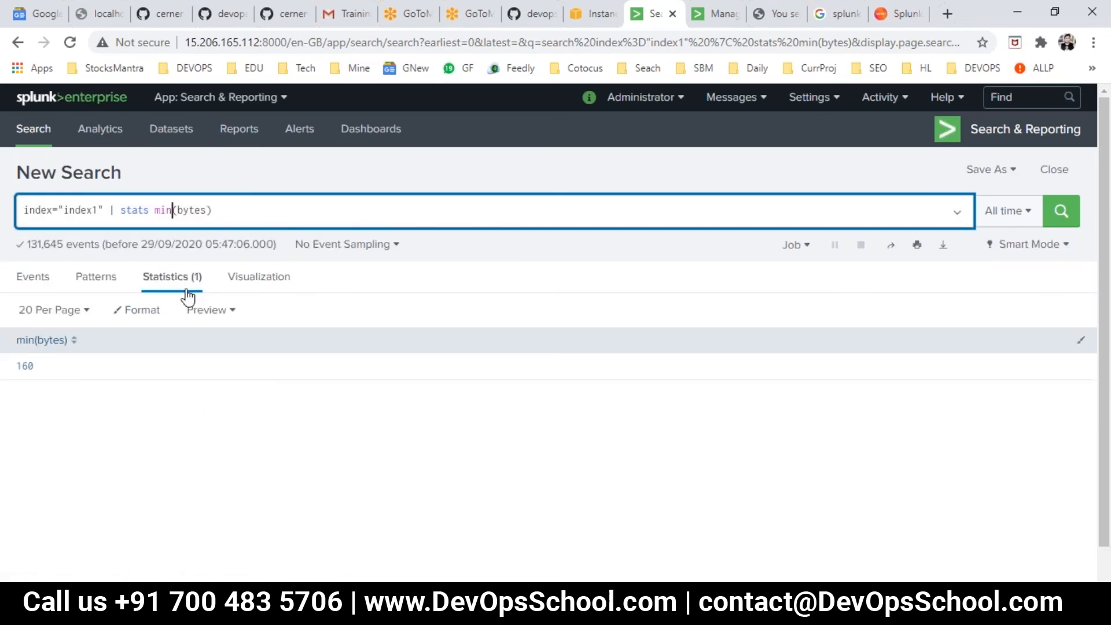
double_click(162, 209)
text(max)
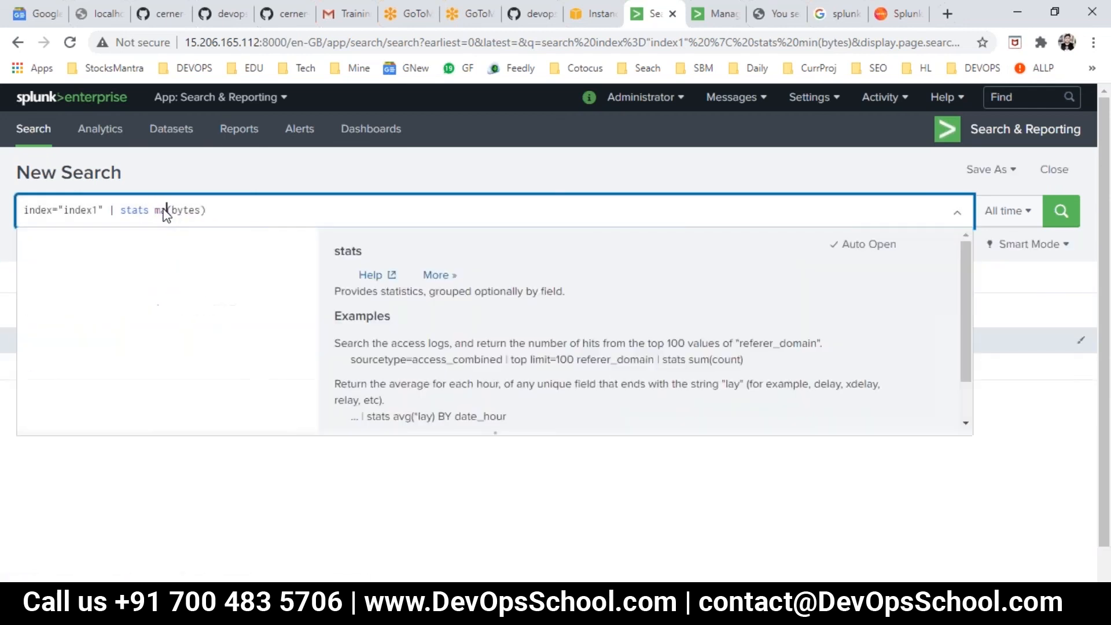
key(Return)
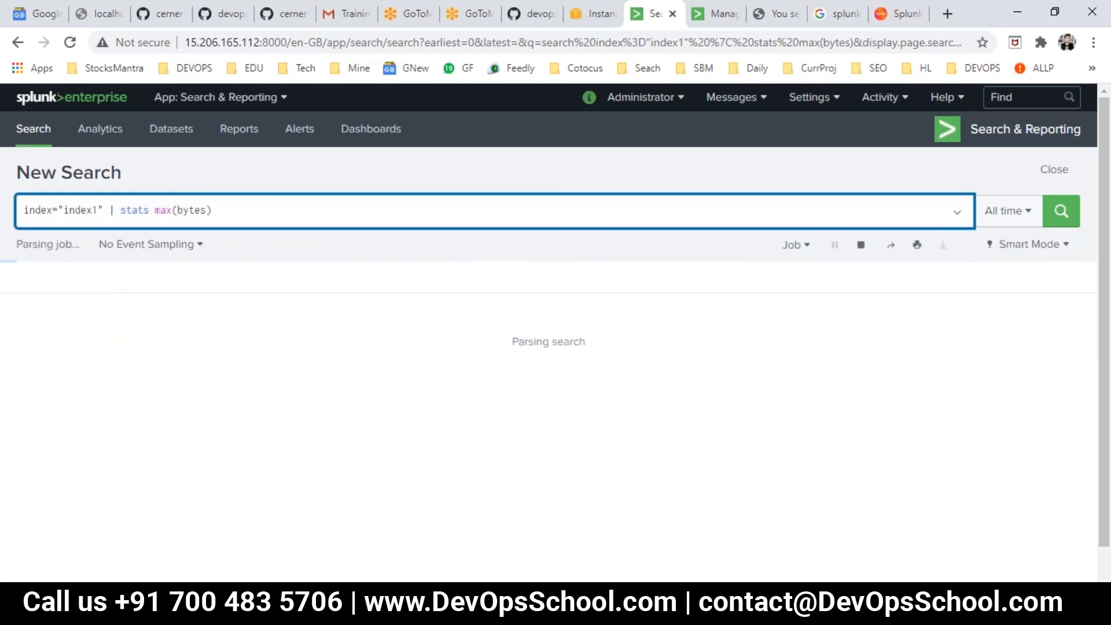
- Change the stats function to list(bytes), run the search and look through the listed values
double_click(162, 210)
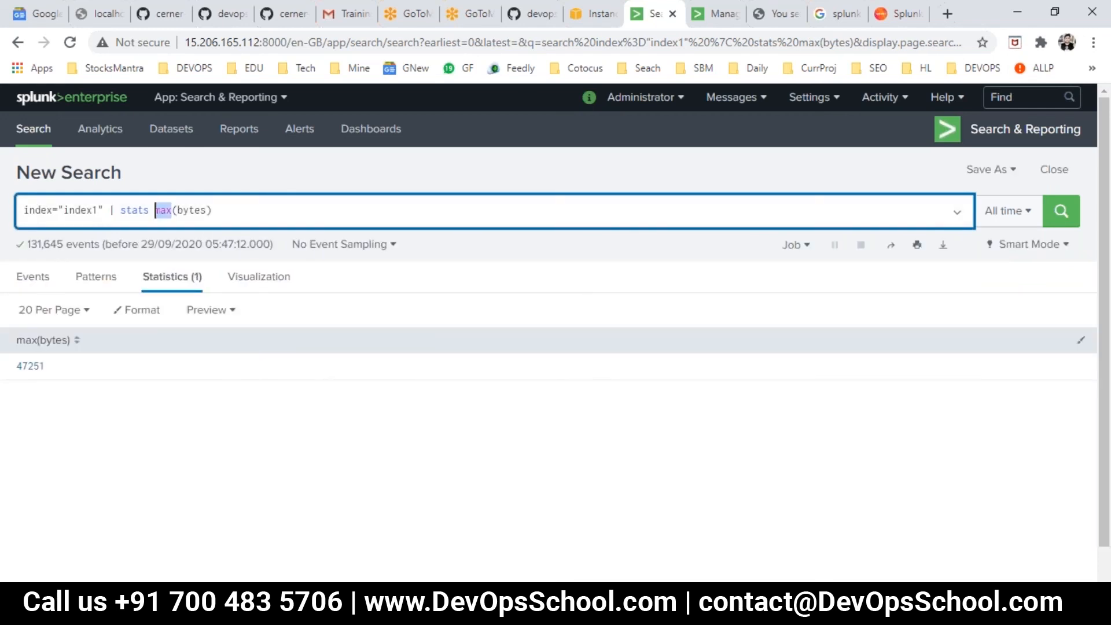
text(list)
key(Return)
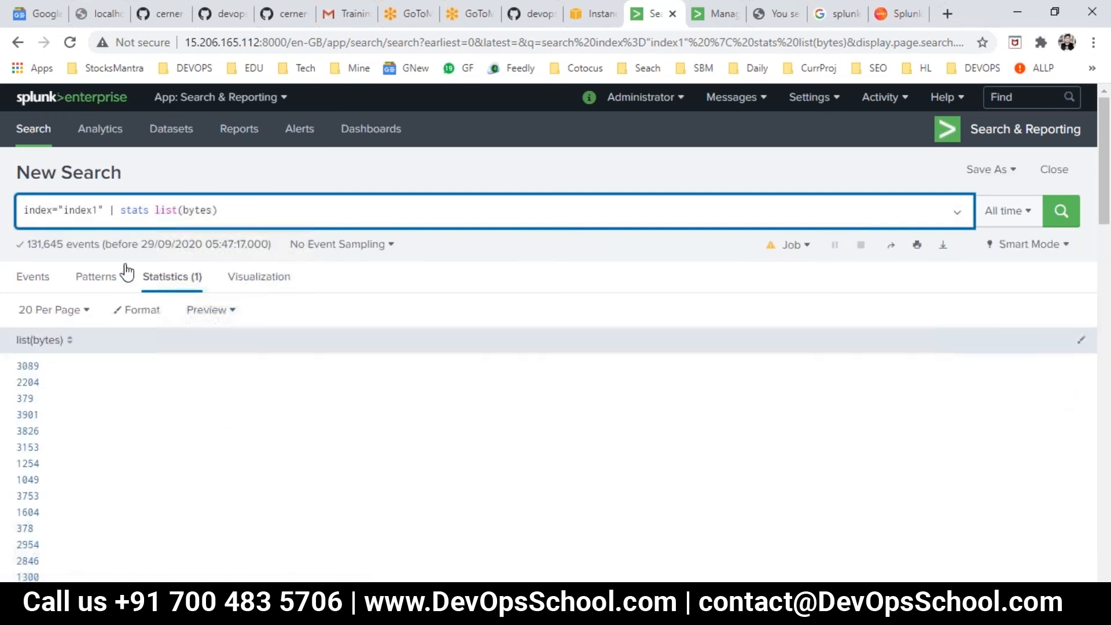
scroll(126, 421, down, 5)
scroll(127, 421, up, 5)
- Change the stats function to values(bytes) and run the search
double_click(163, 210)
text(values)
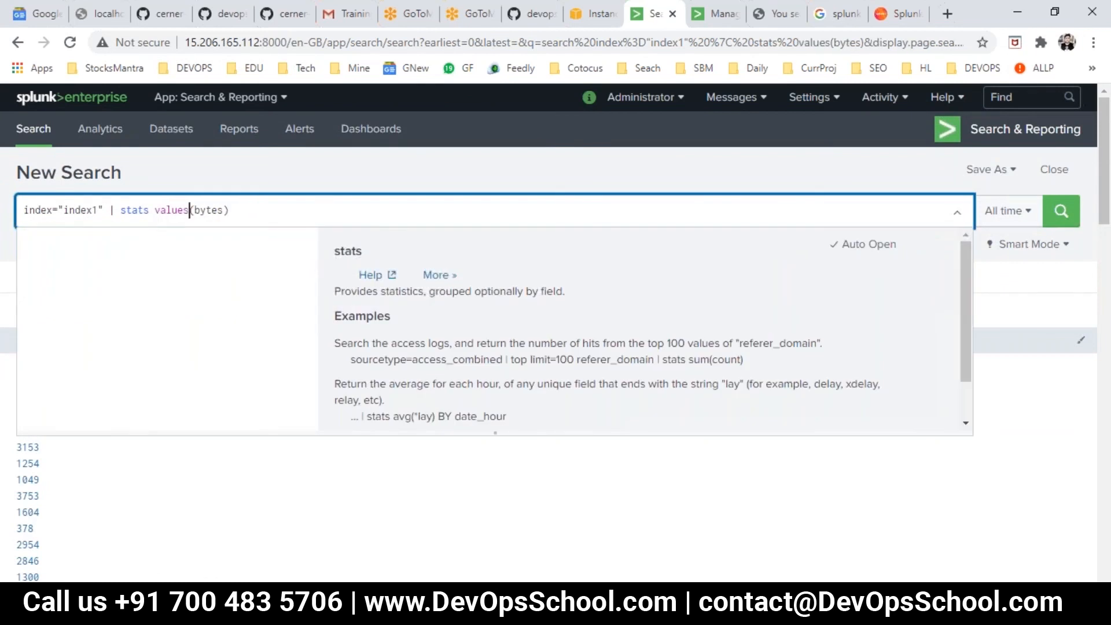
key(Return)
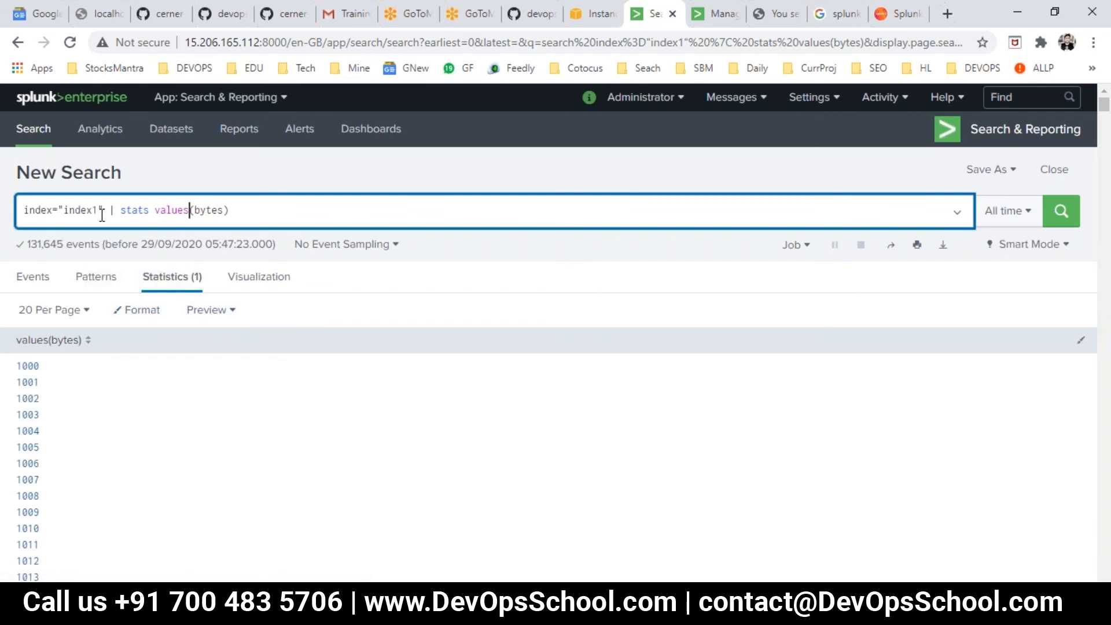
- Remove the stats command from the query and run only index="index1"
drag(111, 208, 228, 225)
drag(116, 210, 285, 209)
key(BackSpace)
key(BackSpace)
key(BackSpace)
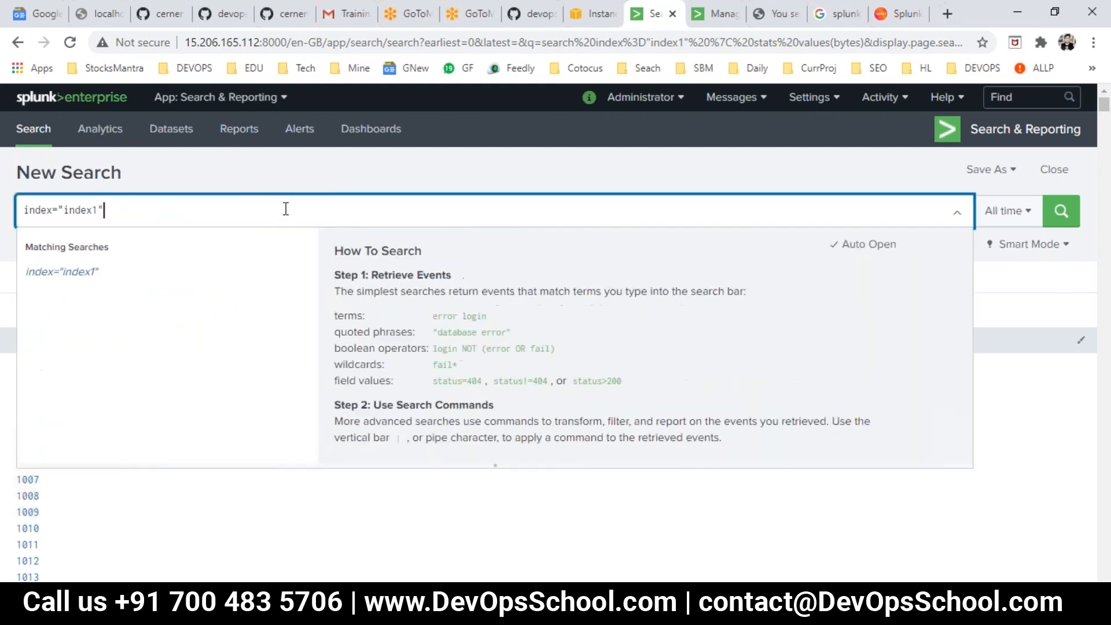
key(Return)
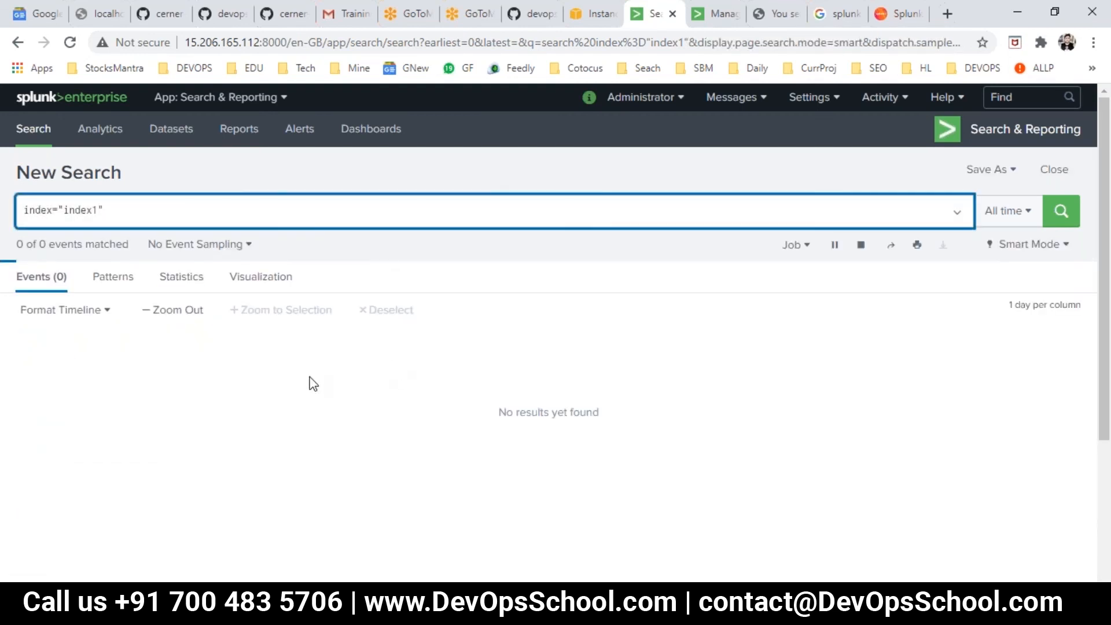
- Examine the interesting fields and the events of index1 for a field to group by
scroll(117, 468, down, 3)
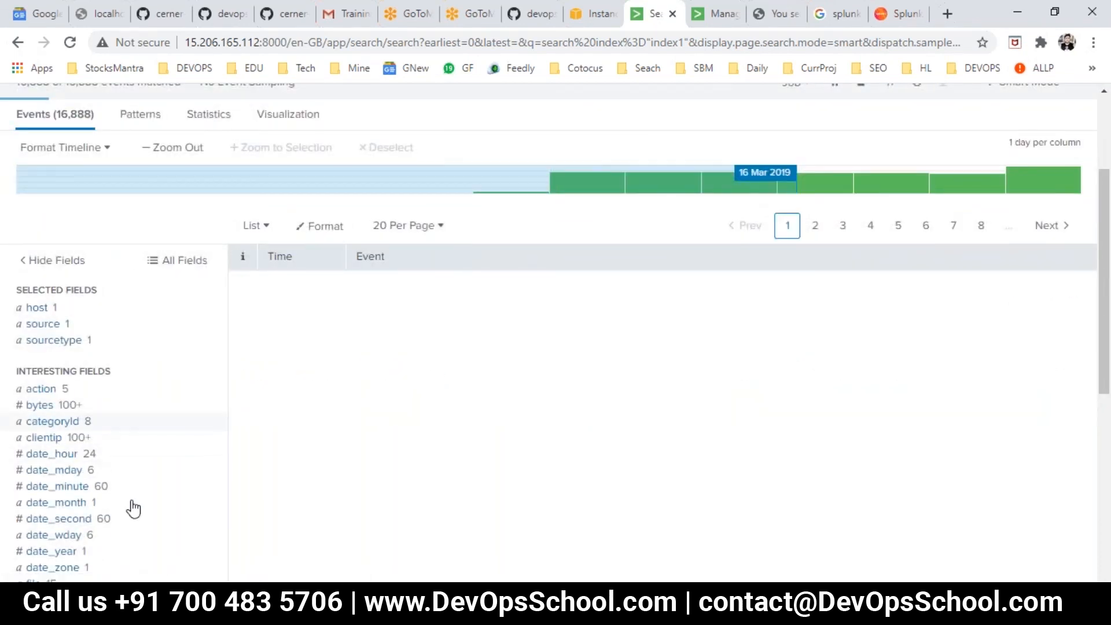
scroll(137, 474, down, 3)
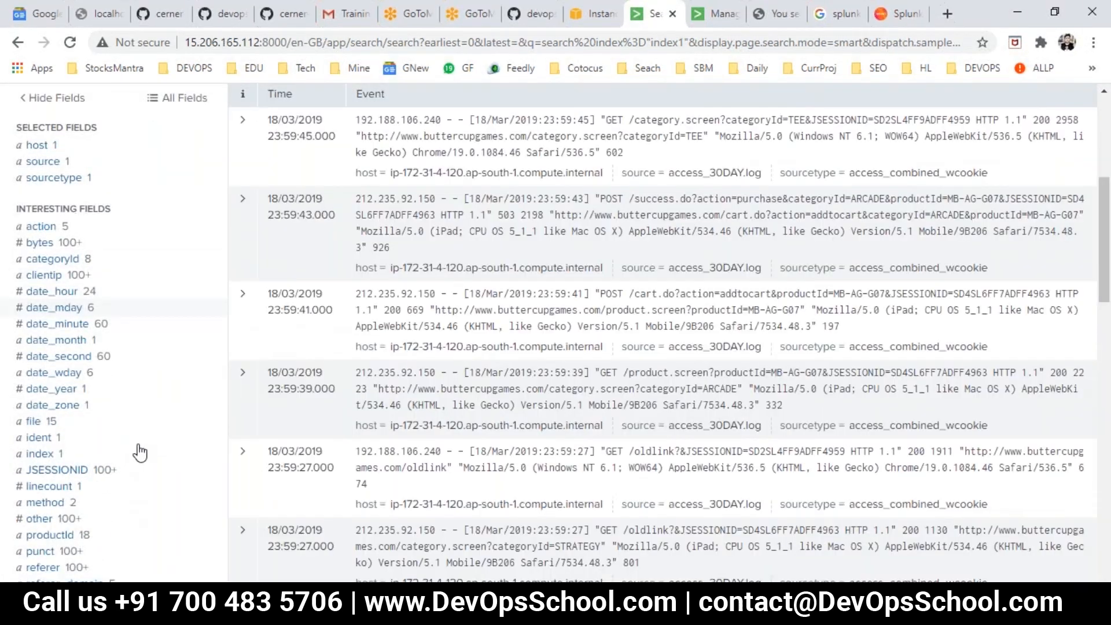
scroll(116, 470, down, 5)
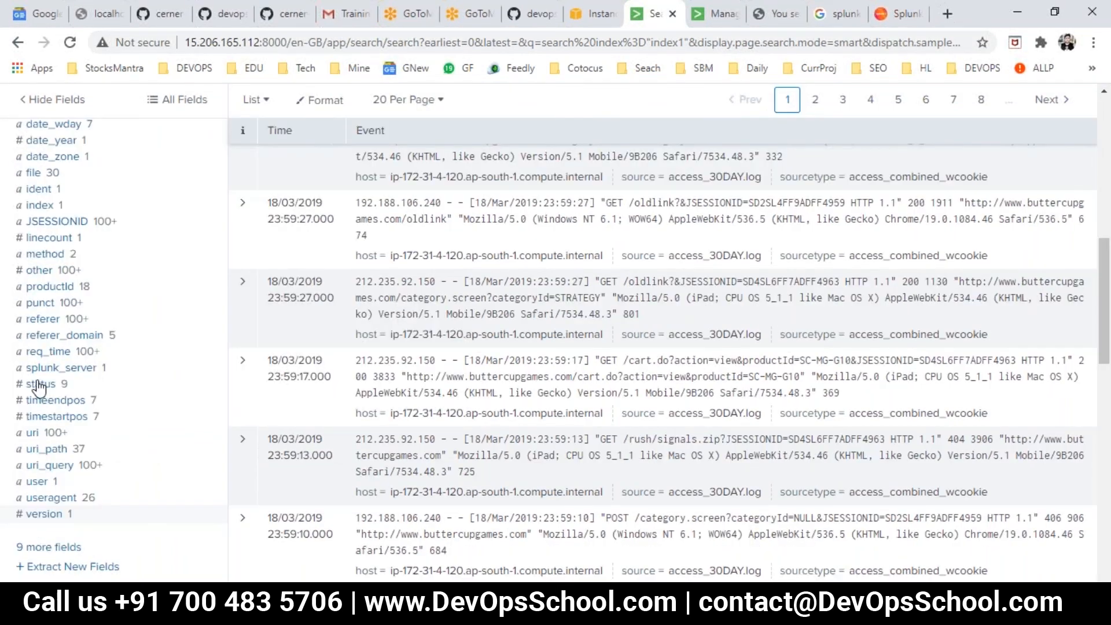
scroll(35, 392, up, 10)
click(147, 210)
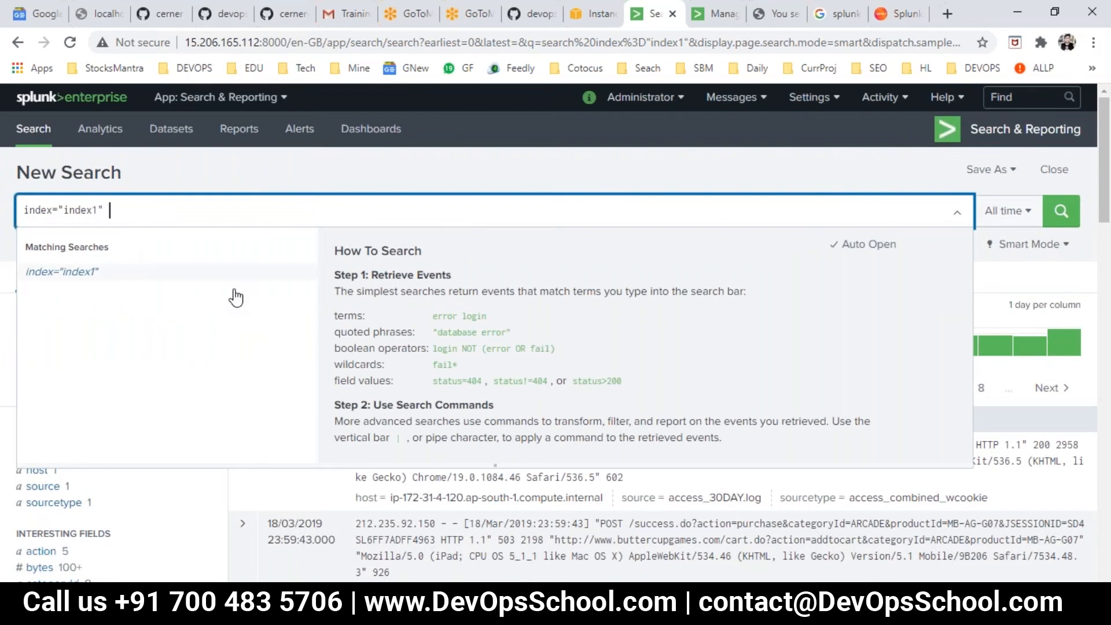
scroll(188, 371, down, 15)
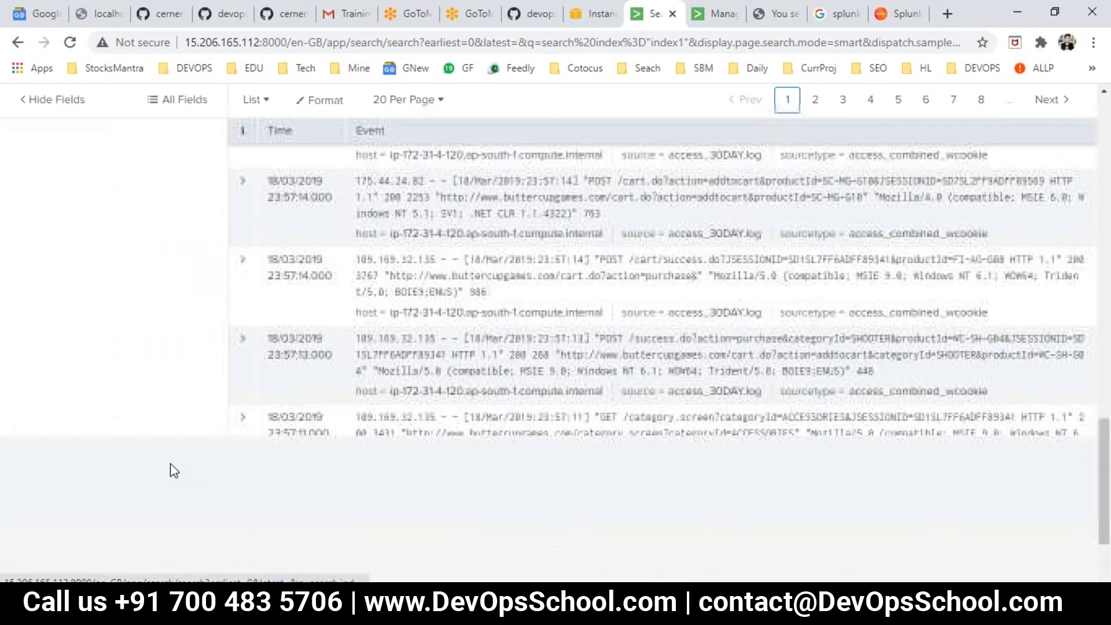
scroll(264, 468, up, 1)
scroll(267, 480, down, 1)
scroll(149, 438, up, 15)
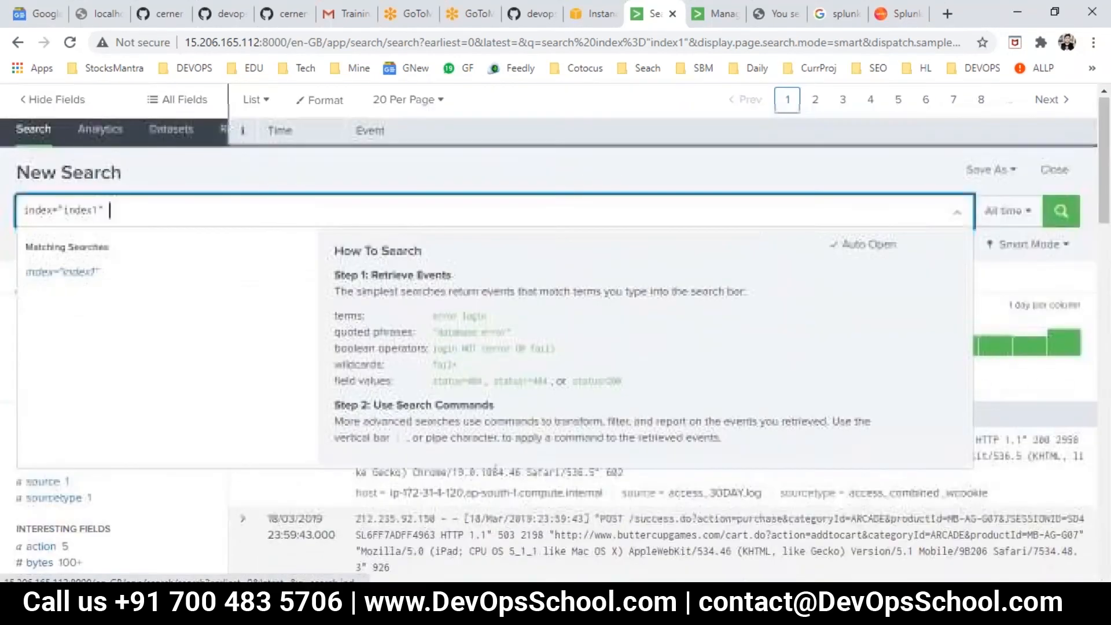
click(957, 215)
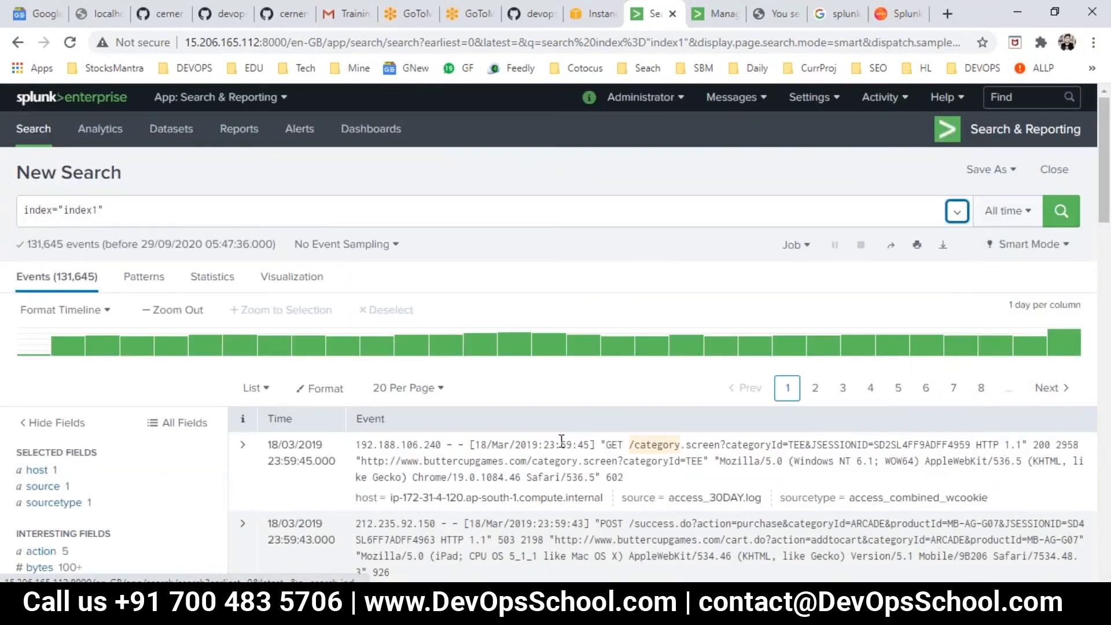
scroll(563, 446, down, 10)
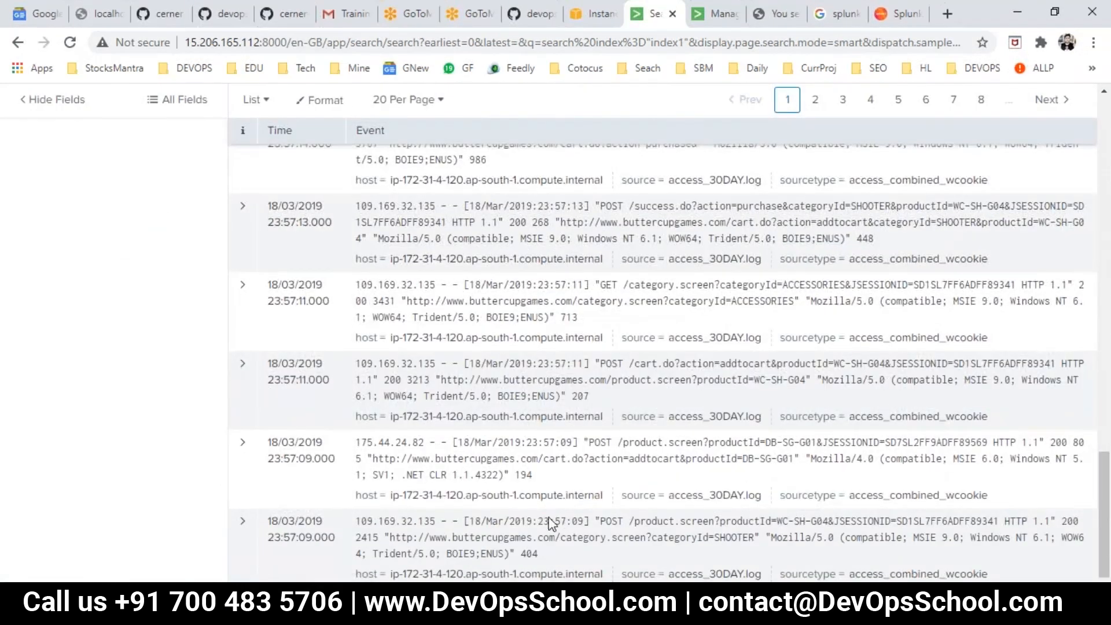
scroll(544, 520, up, 10)
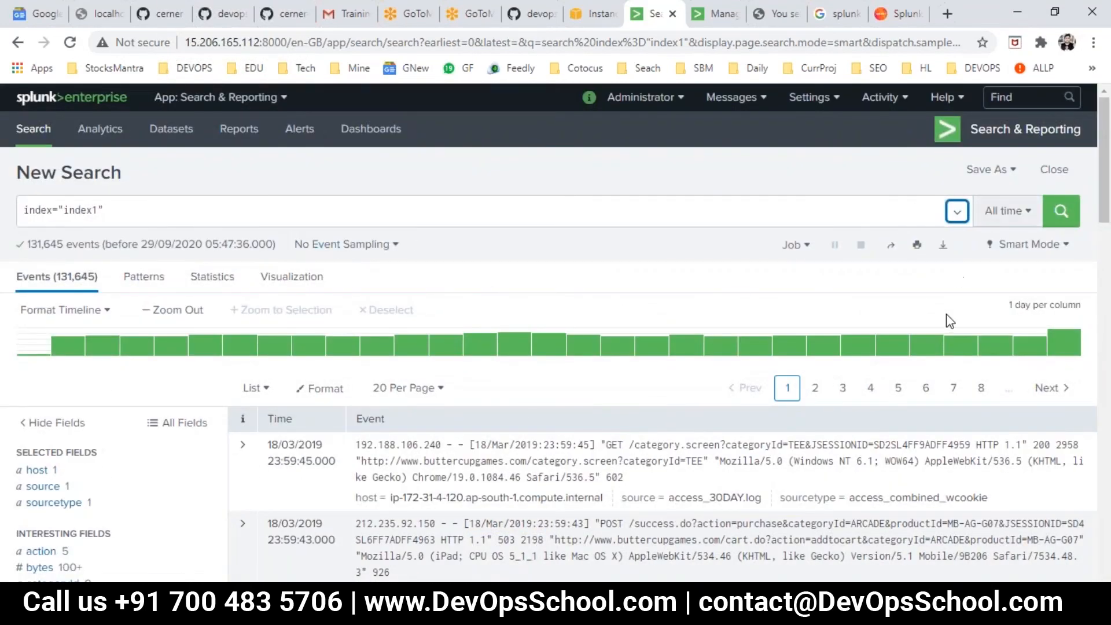
scroll(949, 330, down, 20)
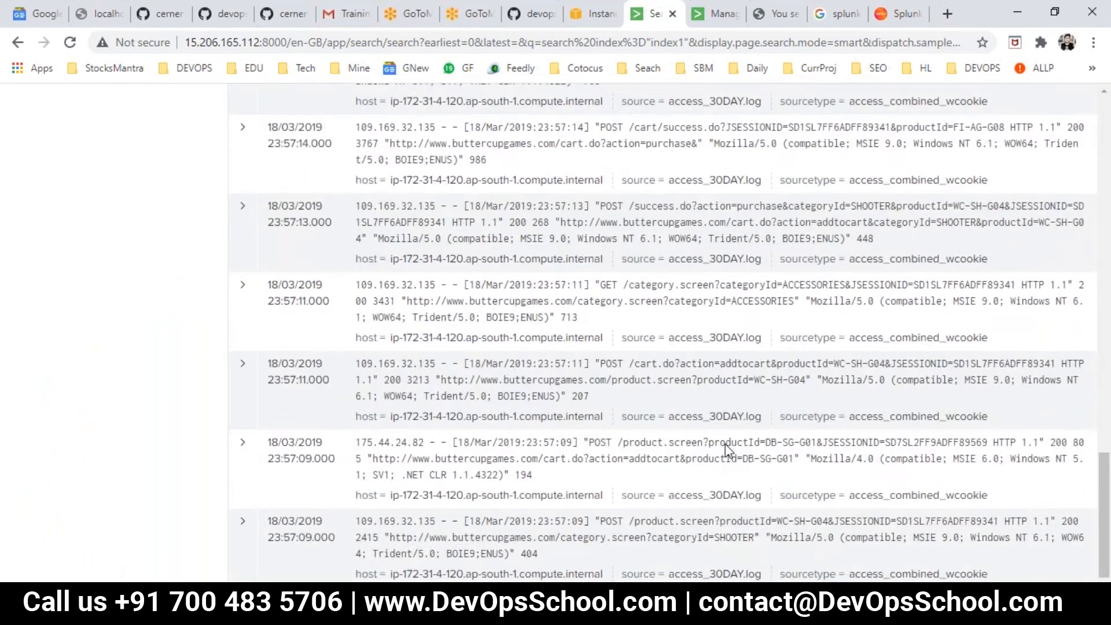
scroll(735, 438, up, 20)
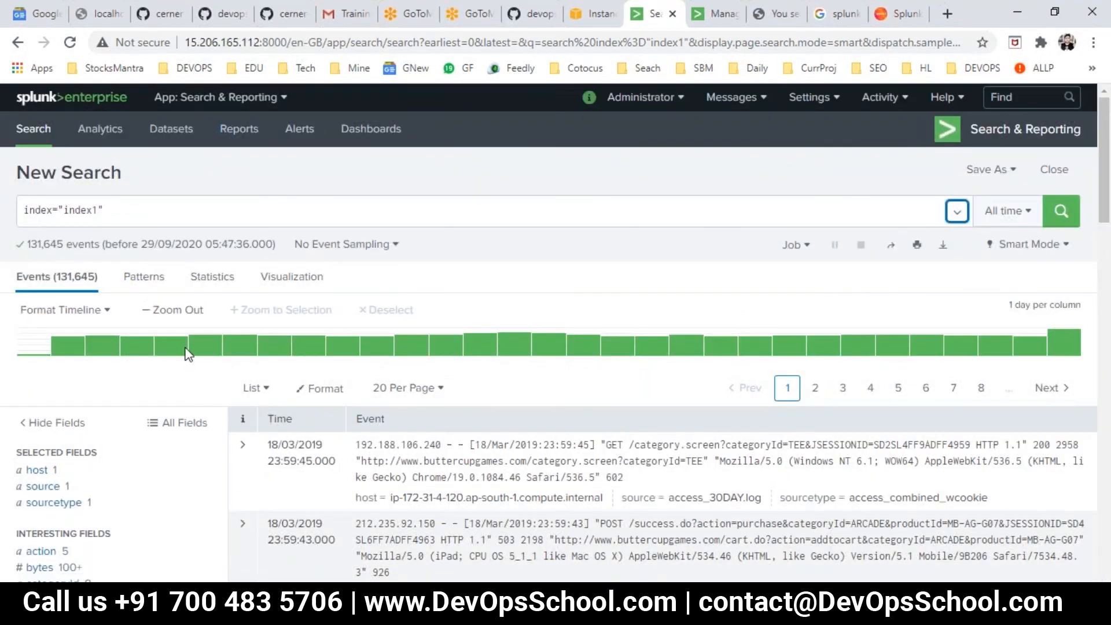
- Copy the stats avg(bytes) line from Day2.txt again and run it in Splunk in place of the plain index1 search
key(alt+Tab)
click(236, 407)
drag(236, 406, 11, 390)
key(ctrl+c)
key(alt+Tab)
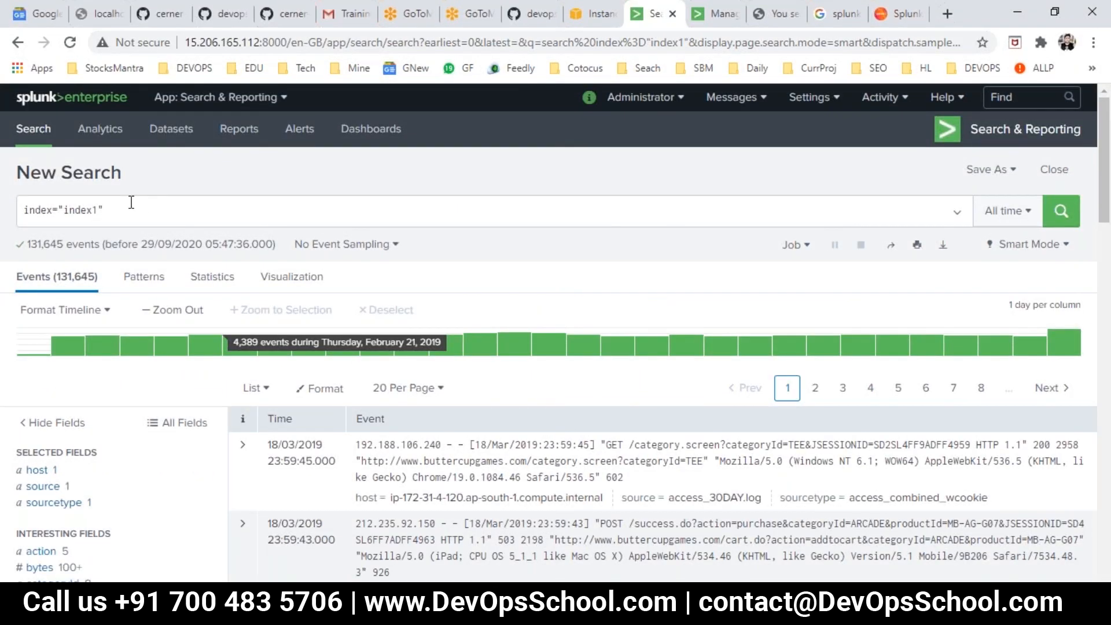
key(ctrl+a)
key(ctrl+v)
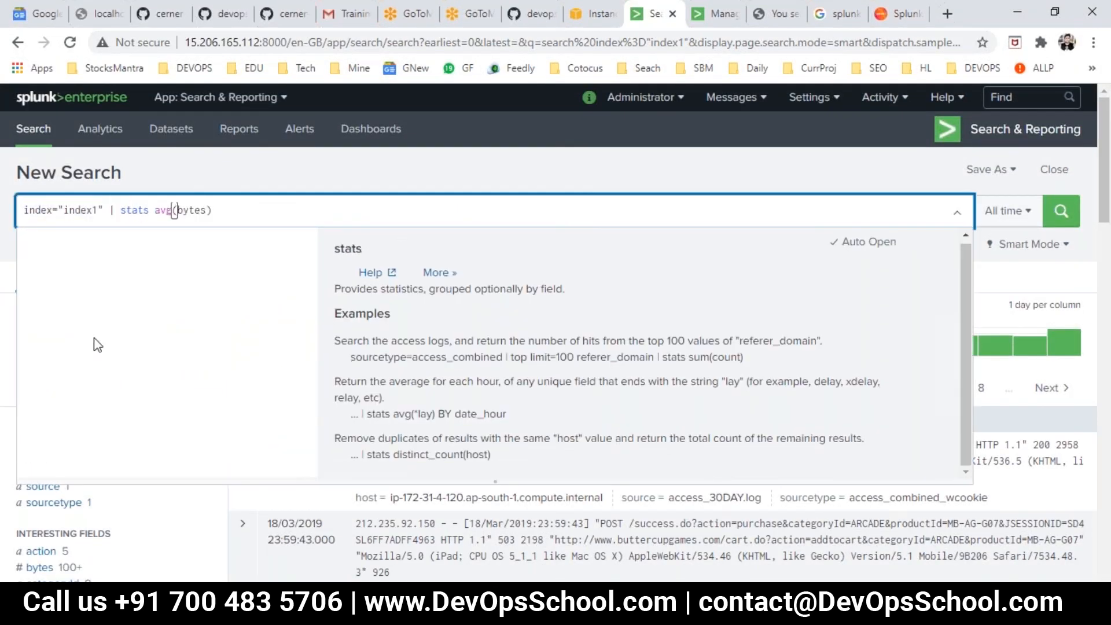
key(Return)
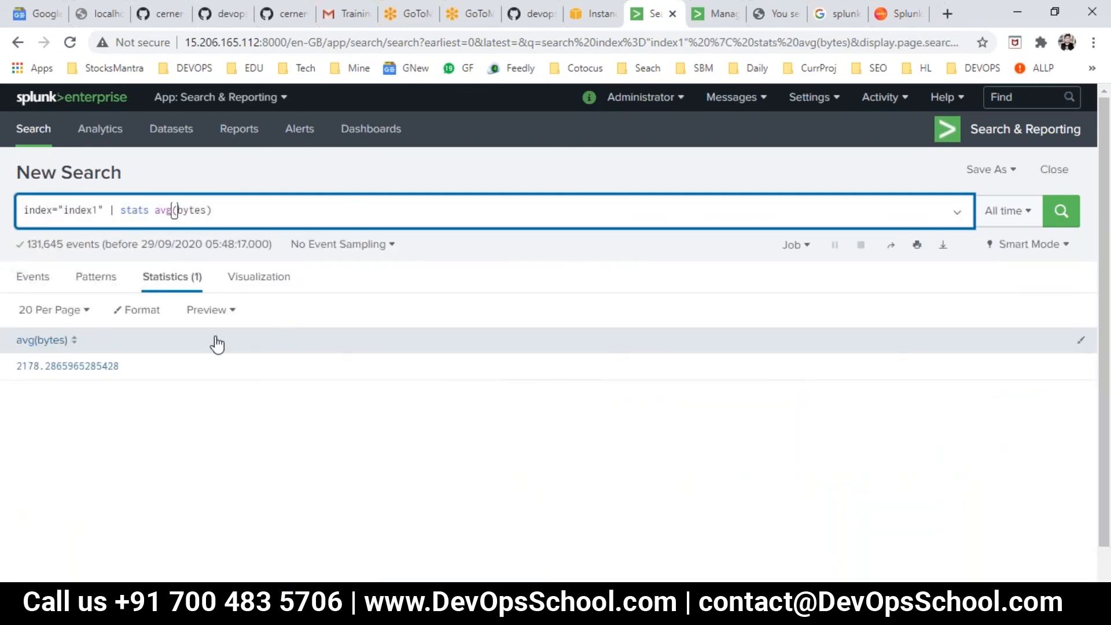
- Group the average bytes with by status, run the search and review the resulting table
text(by)
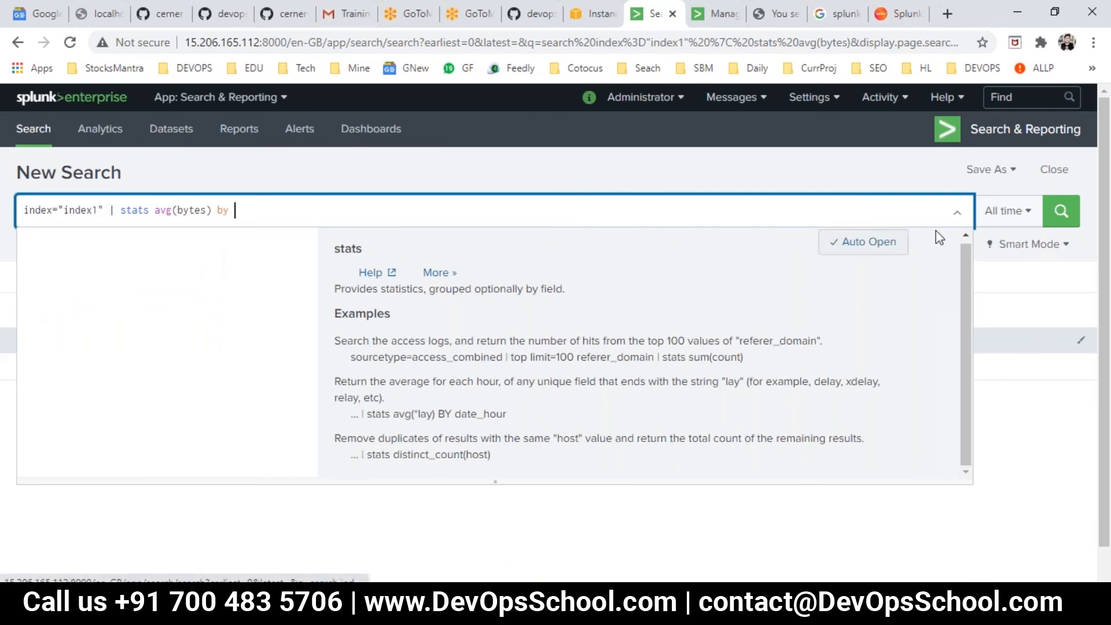
click(955, 218)
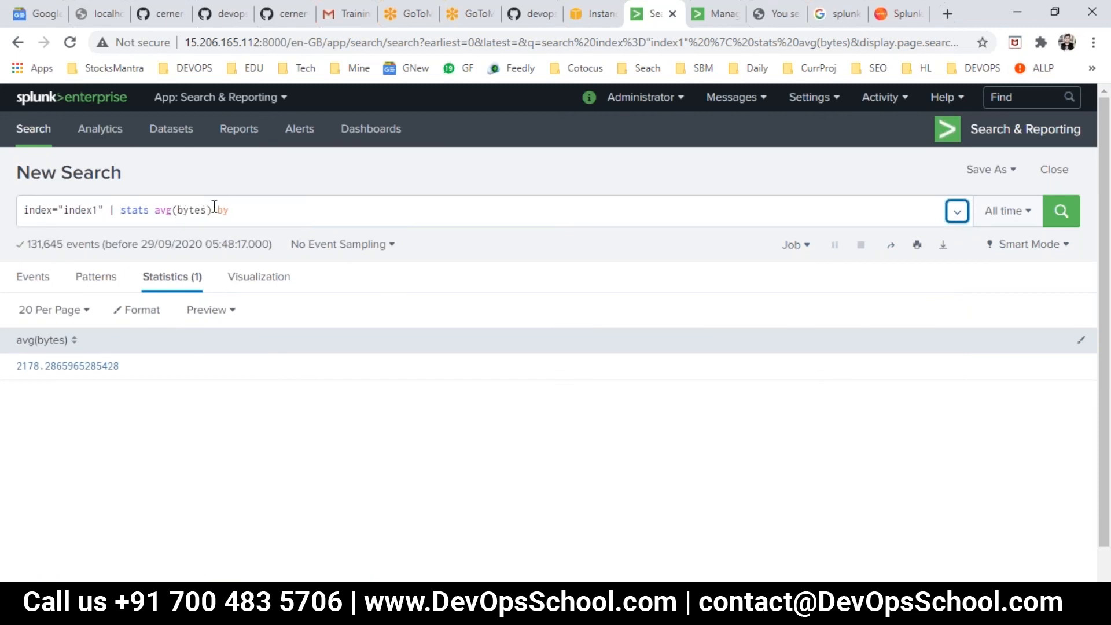
click(241, 212)
text(stat)
text(uis)
key(BackSpace)
key(BackSpace)
text(s)
key(Return)
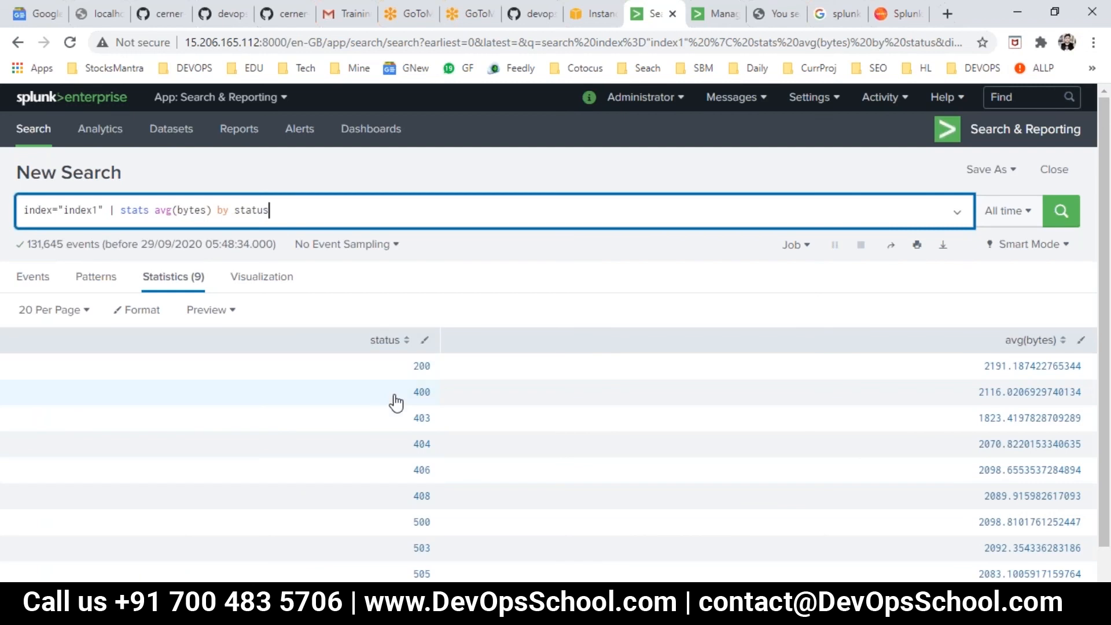
scroll(406, 347, down, 1)
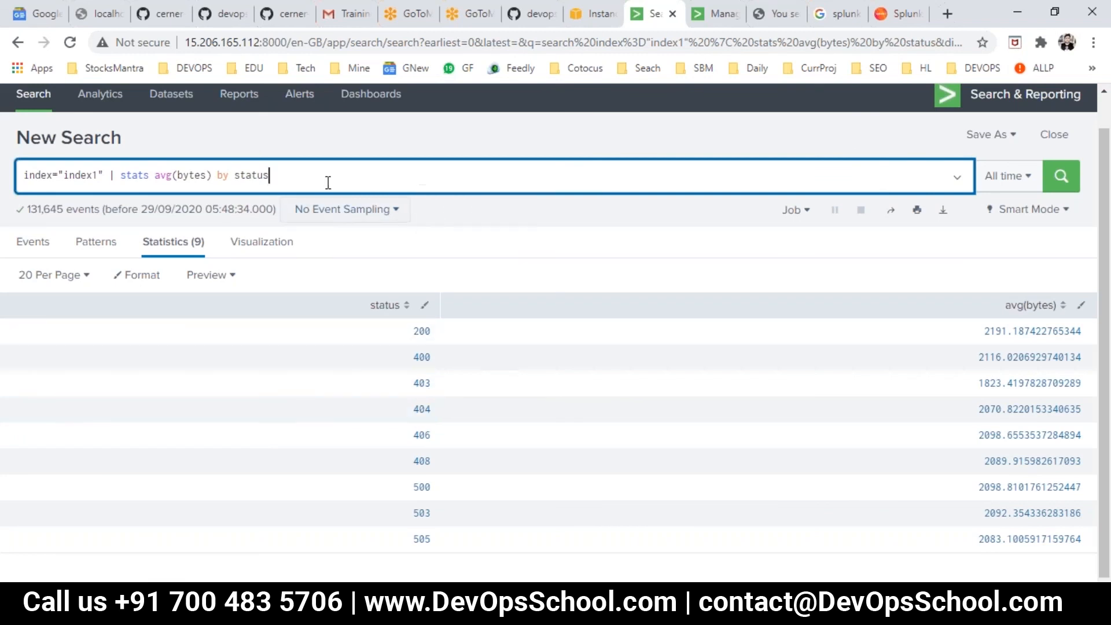
- Try grouping by status=403, and rerun the search with status=403 moved ahead of the pipe and stats avg(bytes) by status
text(403)
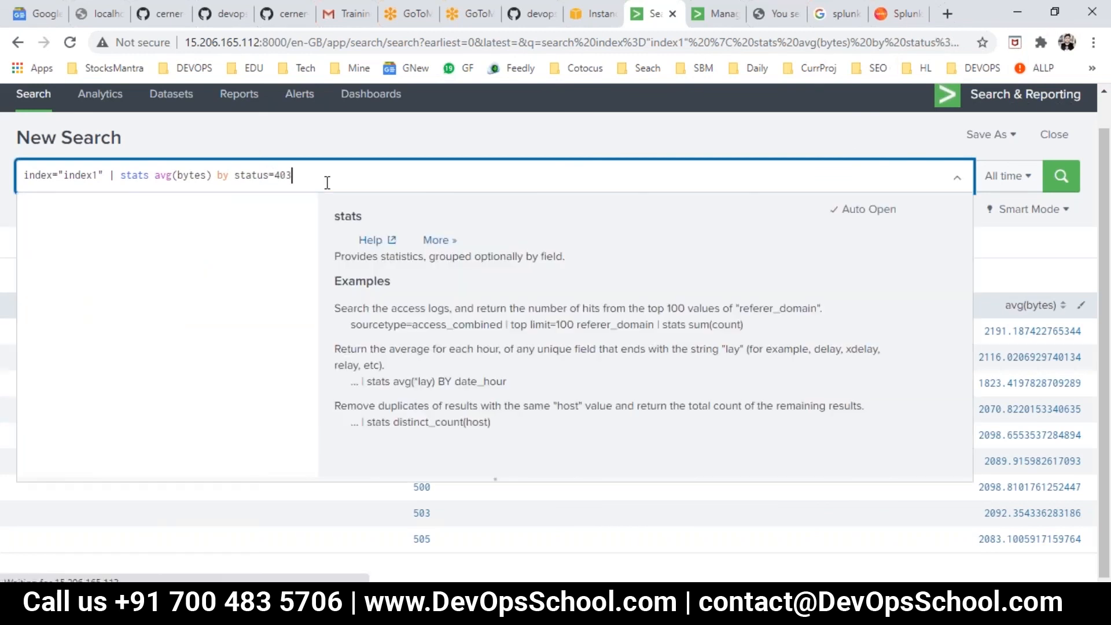
key(Return)
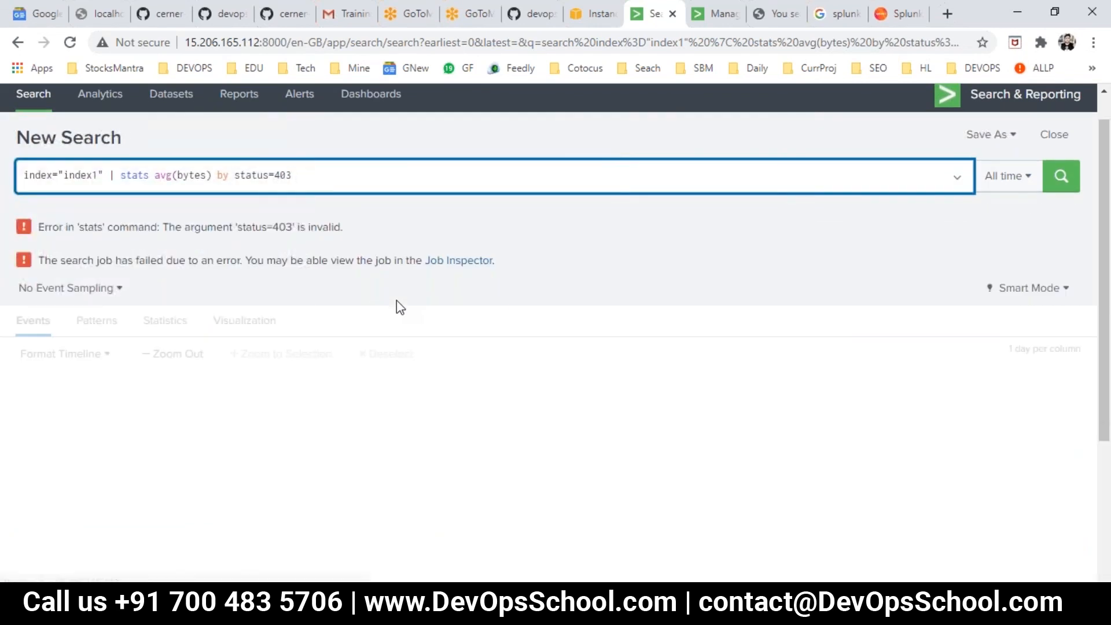
drag(234, 174, 317, 179)
key(BackSpace)
click(109, 176)
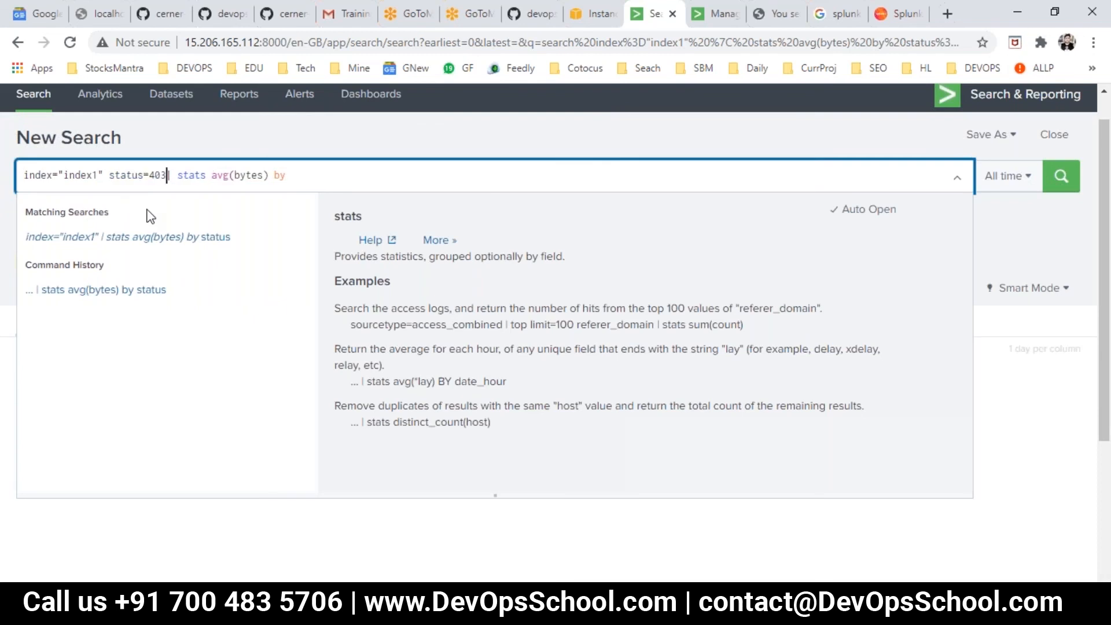
text(status=403)
double_click(145, 174)
click(319, 175)
key(Return)
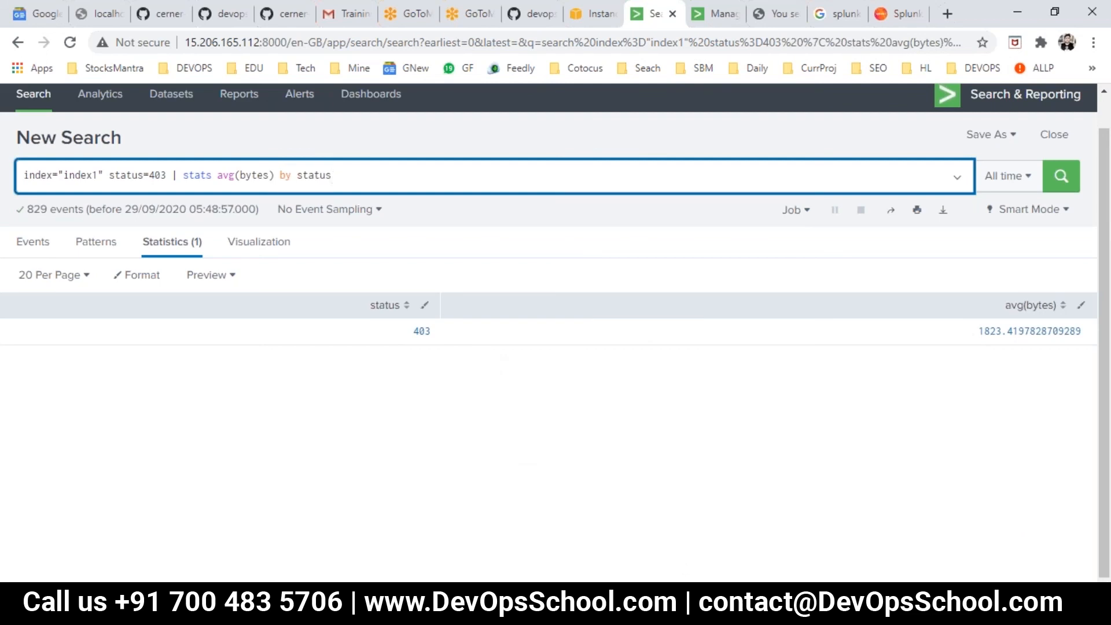
- Switch to an open Splunk complete reference presentation in PowerPoint
mouse_move(657, 567)
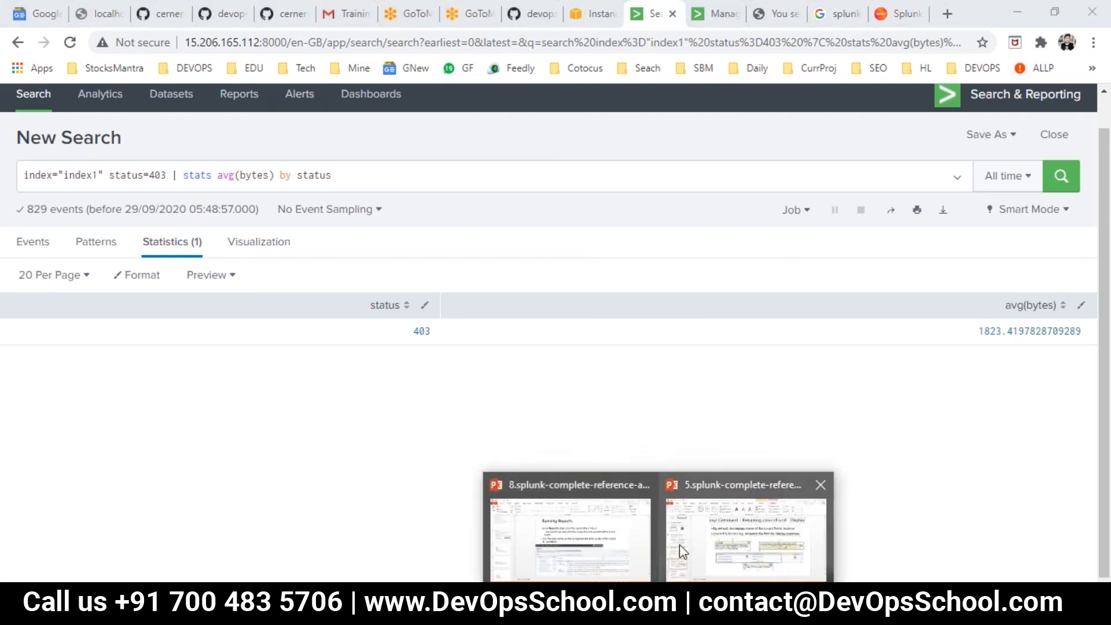
mouse_move(680, 544)
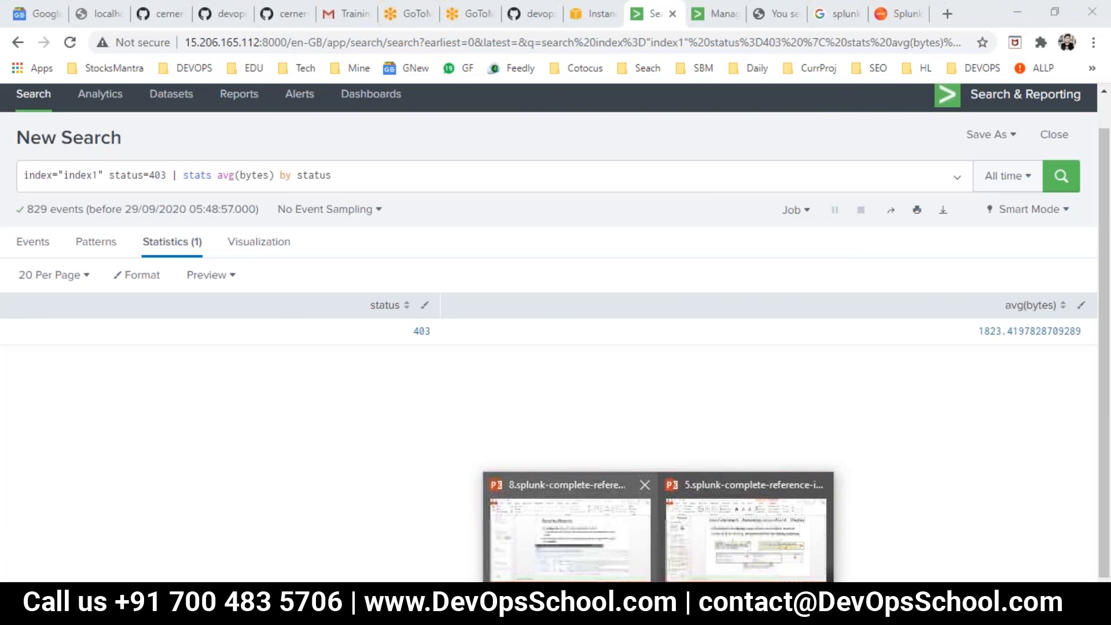